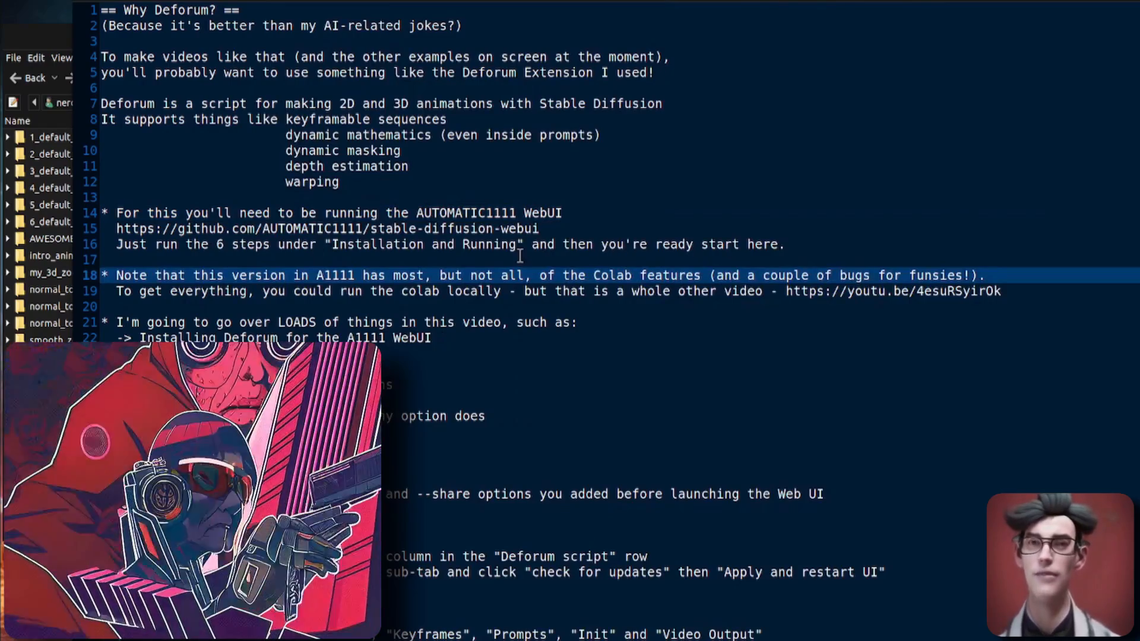
- Read the notes' introduction on Deforum, its A1111 WebUI requirement and the list of topics from installing to bonus tips
{"action": "scroll", "coordinate": [520, 258], "scroll_direction": "down", "scroll_amount": 2}
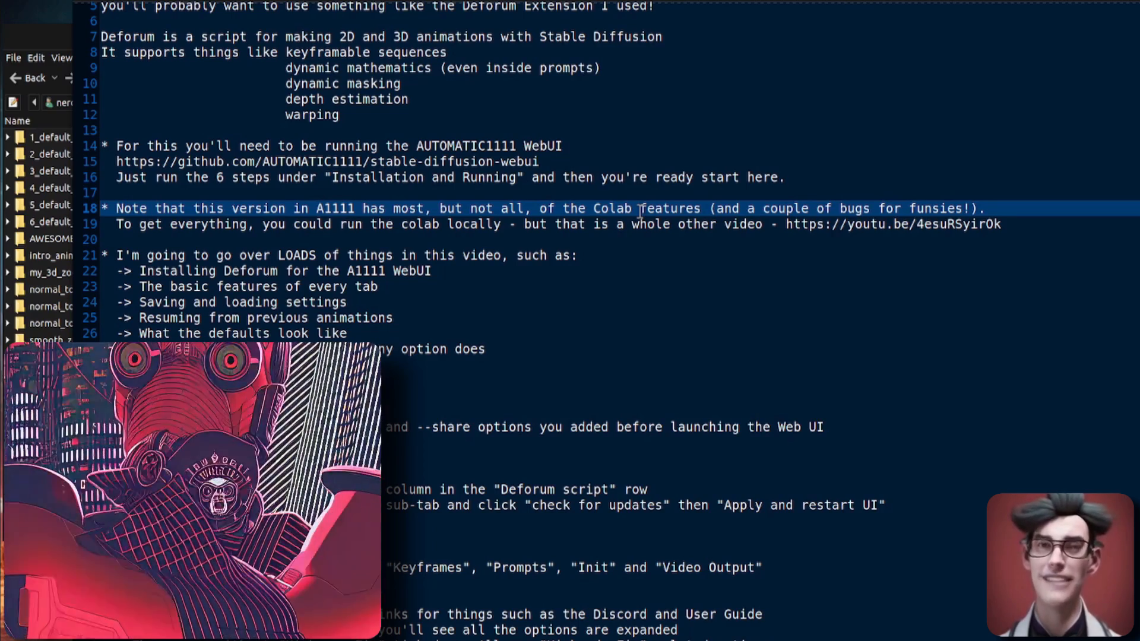
{"action": "left_click_drag", "start_coordinate": [401, 223], "coordinate": [1023, 224]}
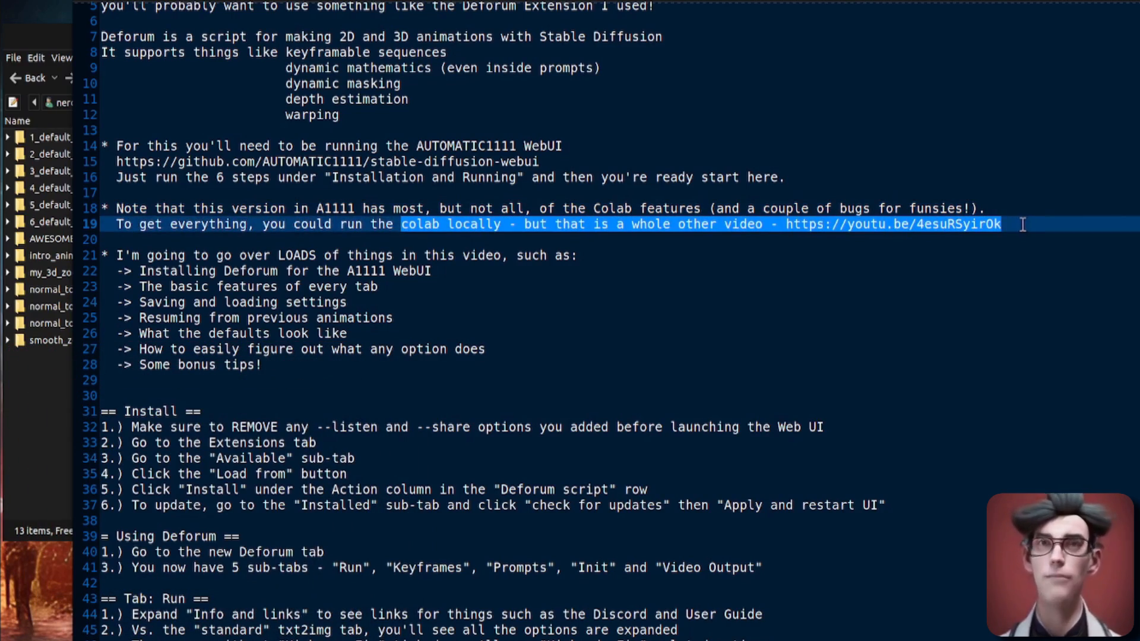
{"action": "left_click", "coordinate": [300, 256]}
{"action": "left_click", "coordinate": [318, 270]}
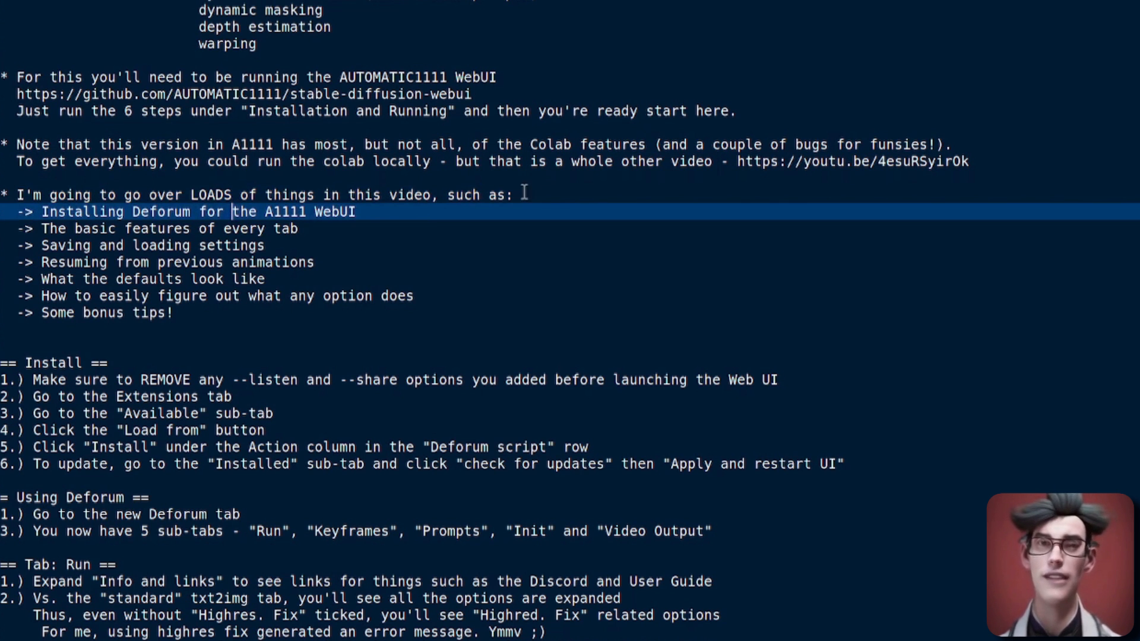
{"action": "left_click", "coordinate": [118, 229]}
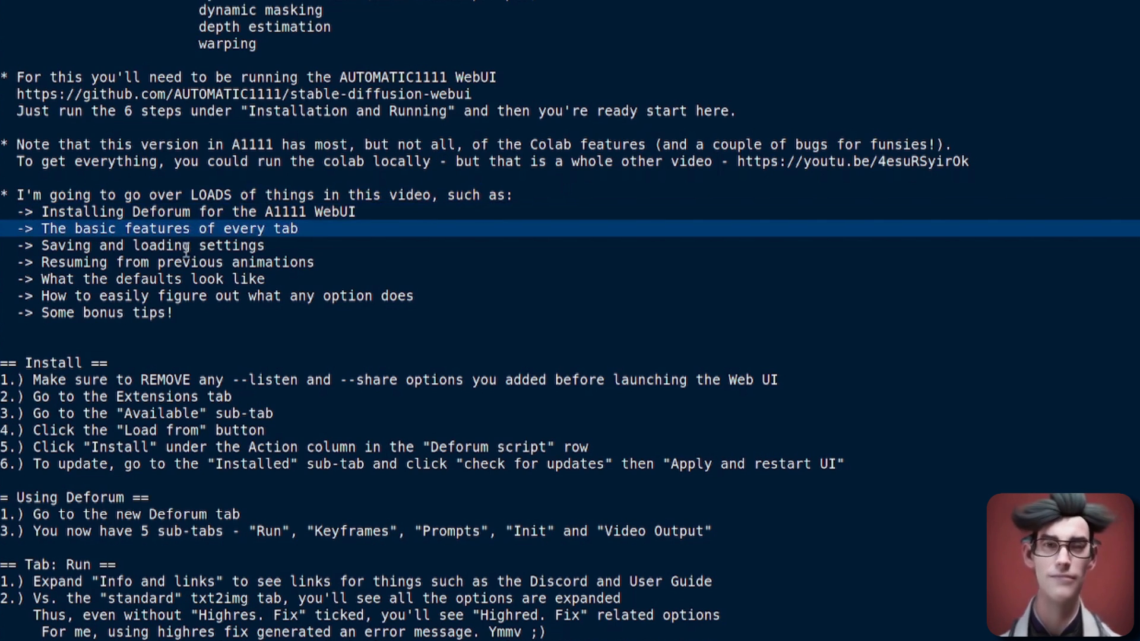
{"action": "left_click", "coordinate": [187, 248]}
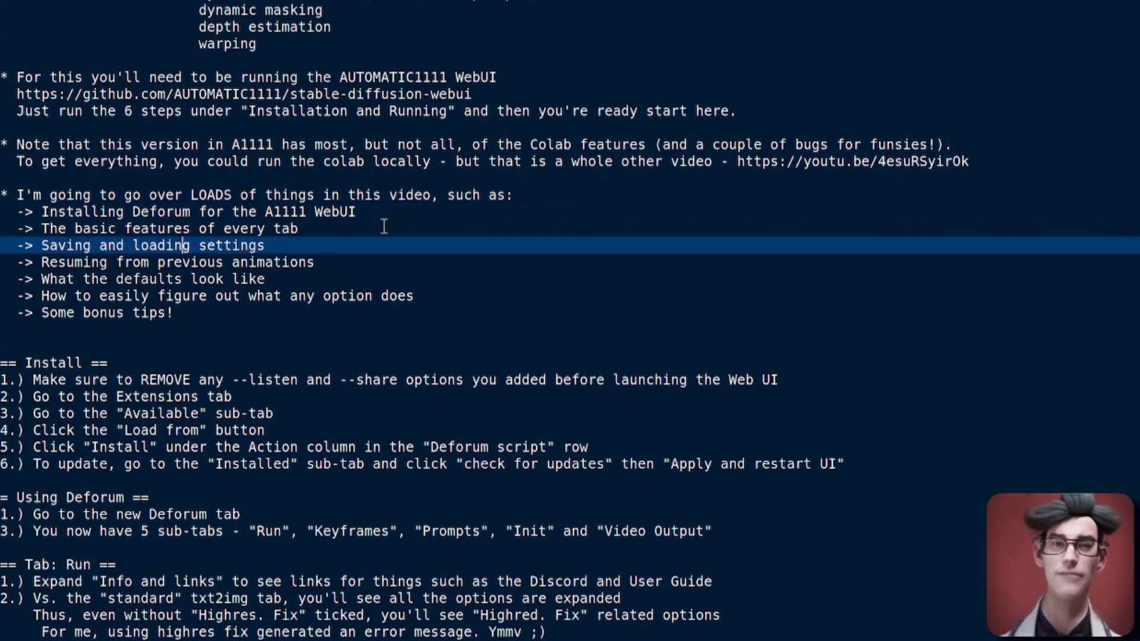
{"action": "left_click", "coordinate": [268, 262]}
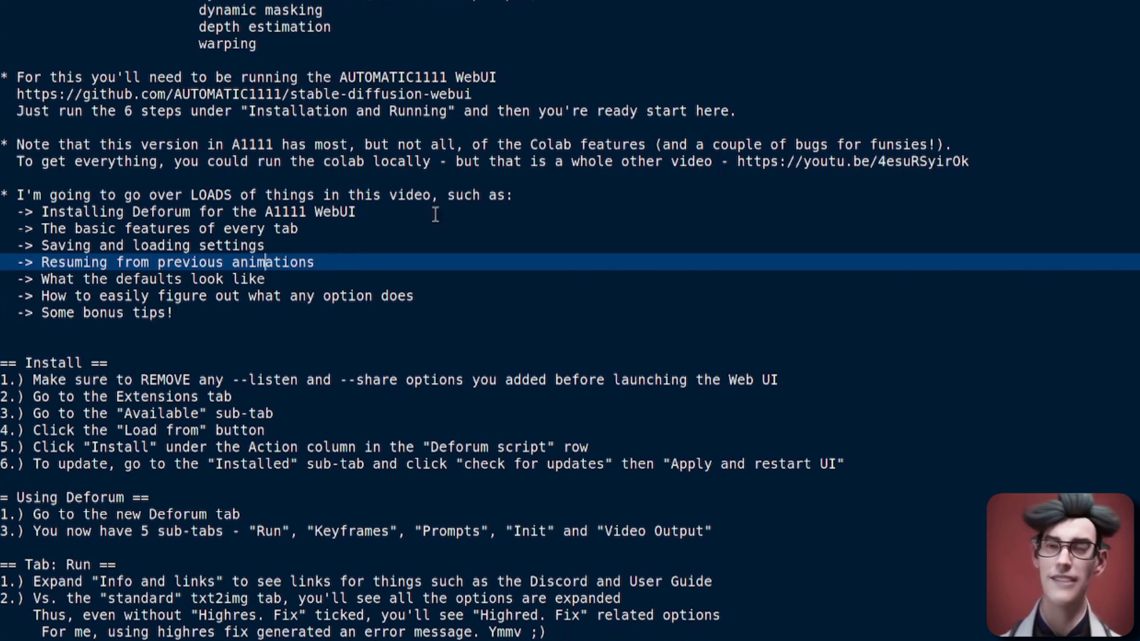
{"action": "left_click", "coordinate": [149, 279]}
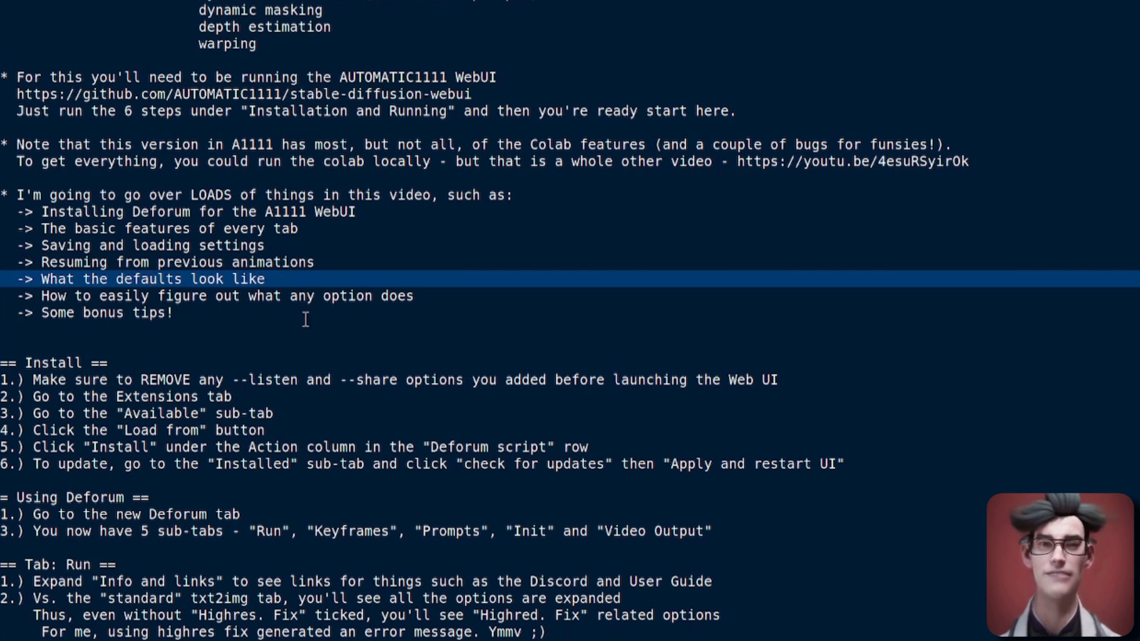
{"action": "left_click", "coordinate": [264, 295]}
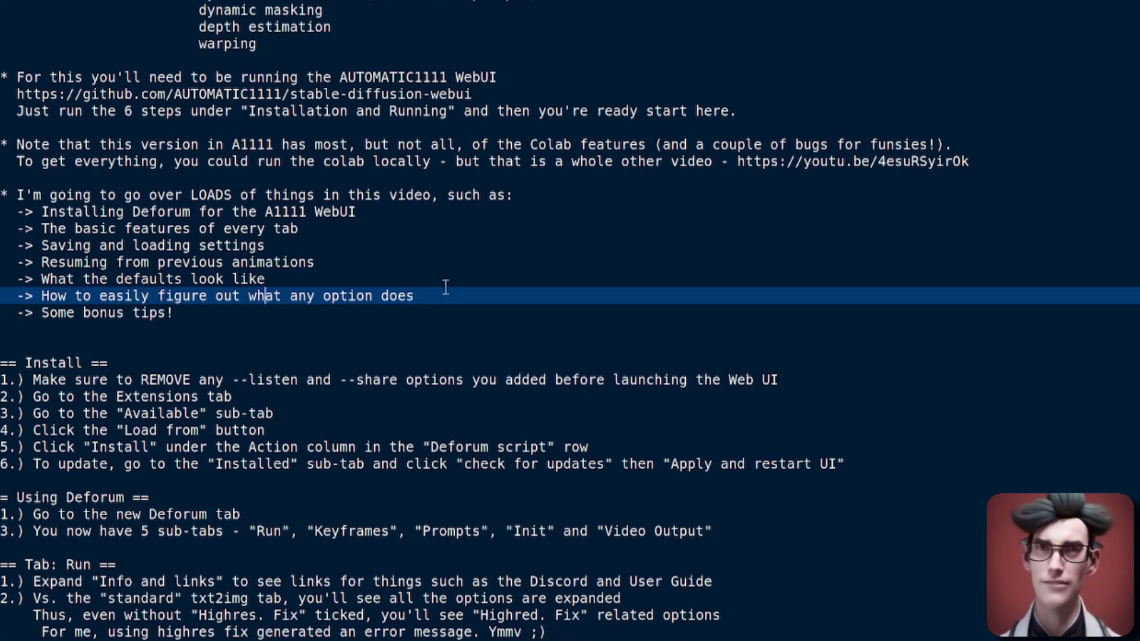
{"action": "left_click", "coordinate": [131, 314]}
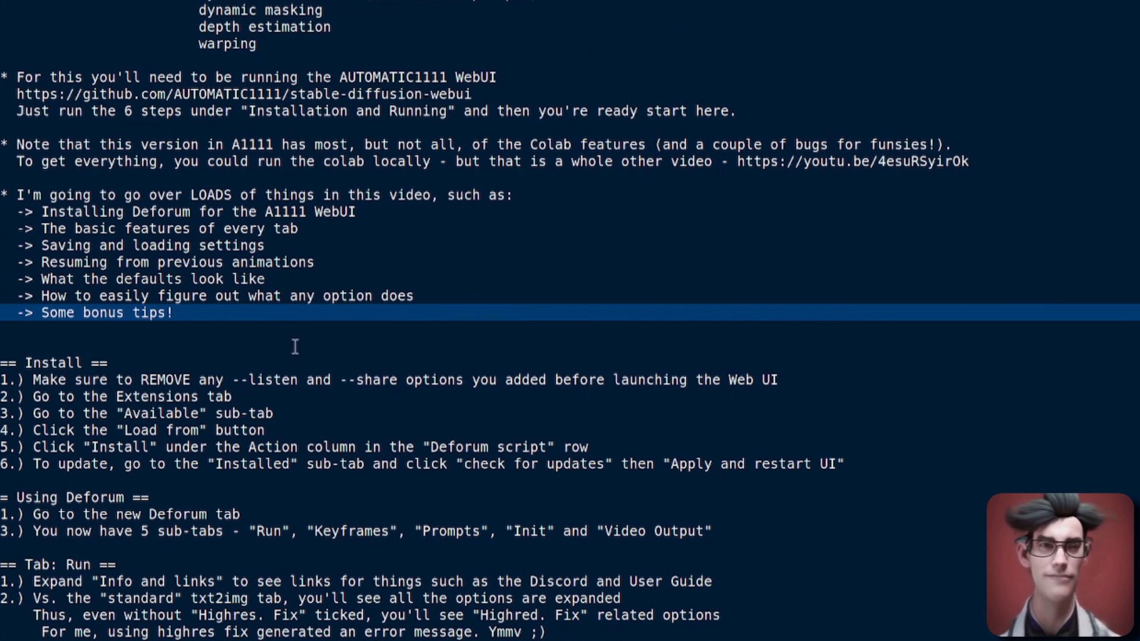
- Read the Install section of the notes, highlighting the --listen and --share options that must be removed before launch
{"action": "scroll", "coordinate": [376, 275], "scroll_direction": "down", "scroll_amount": 4}
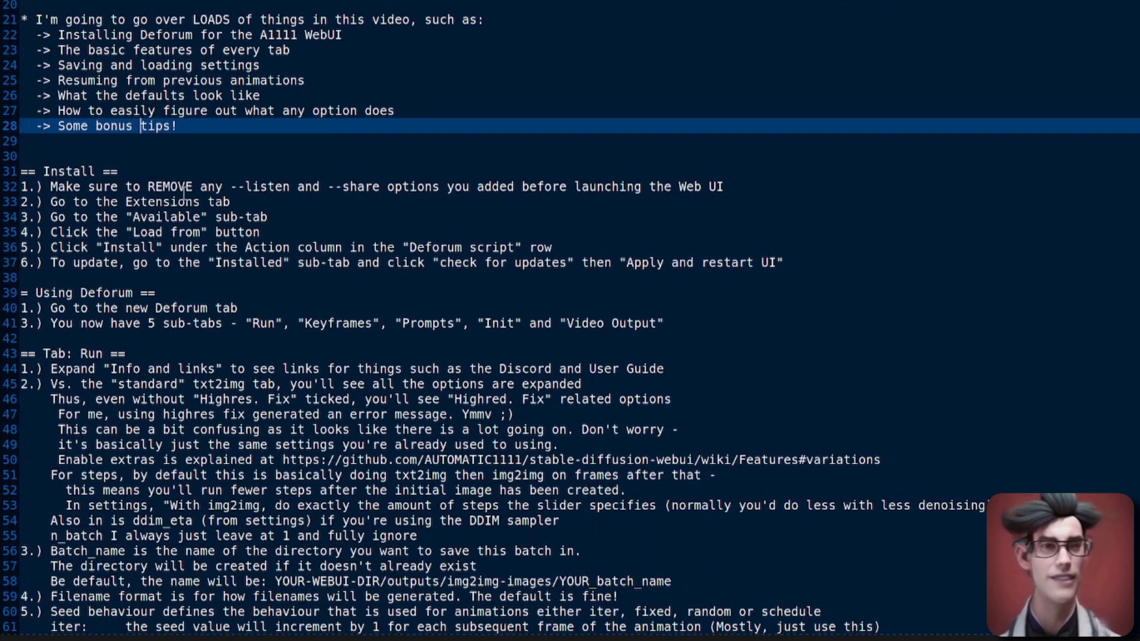
{"action": "left_click", "coordinate": [174, 148]}
{"action": "left_click", "coordinate": [259, 163]}
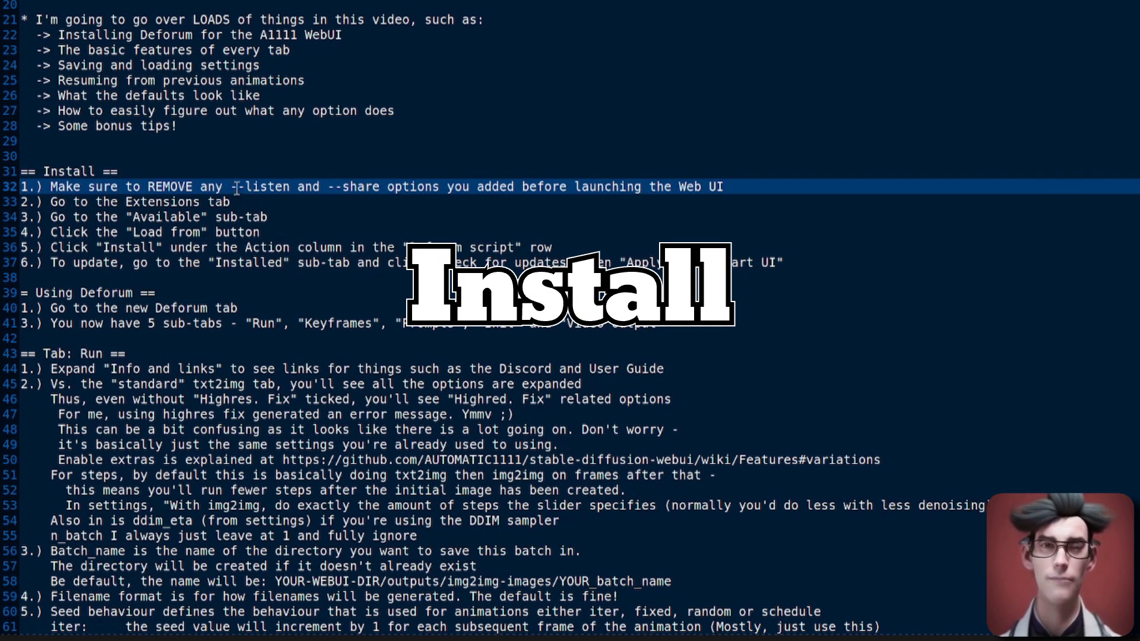
{"action": "left_click_drag", "start_coordinate": [238, 188], "coordinate": [424, 188]}
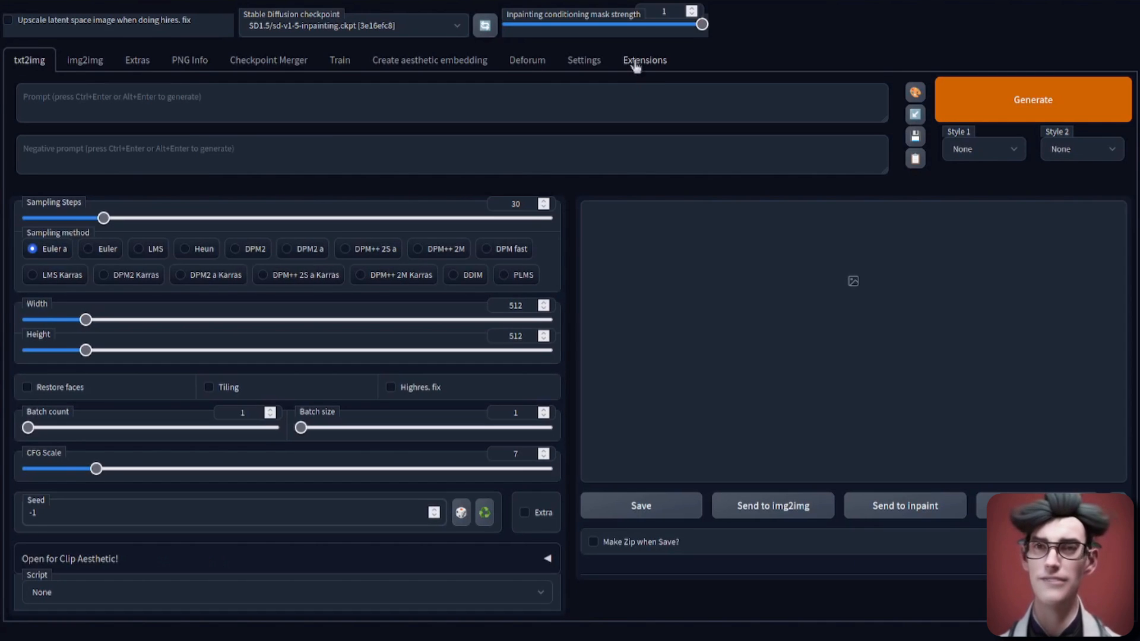
- In the Stable Diffusion web UI, load the available extensions, locate Deforum and its description, and return to the installed extensions
{"action": "left_click", "coordinate": [634, 60]}
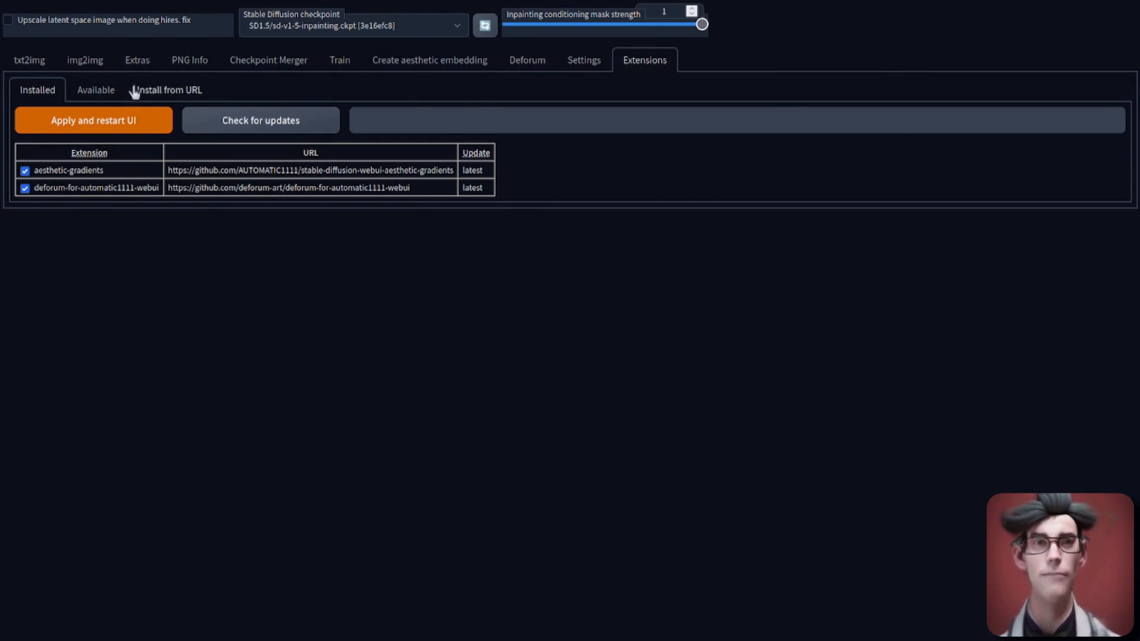
{"action": "left_click", "coordinate": [100, 92]}
{"action": "left_click", "coordinate": [113, 125]}
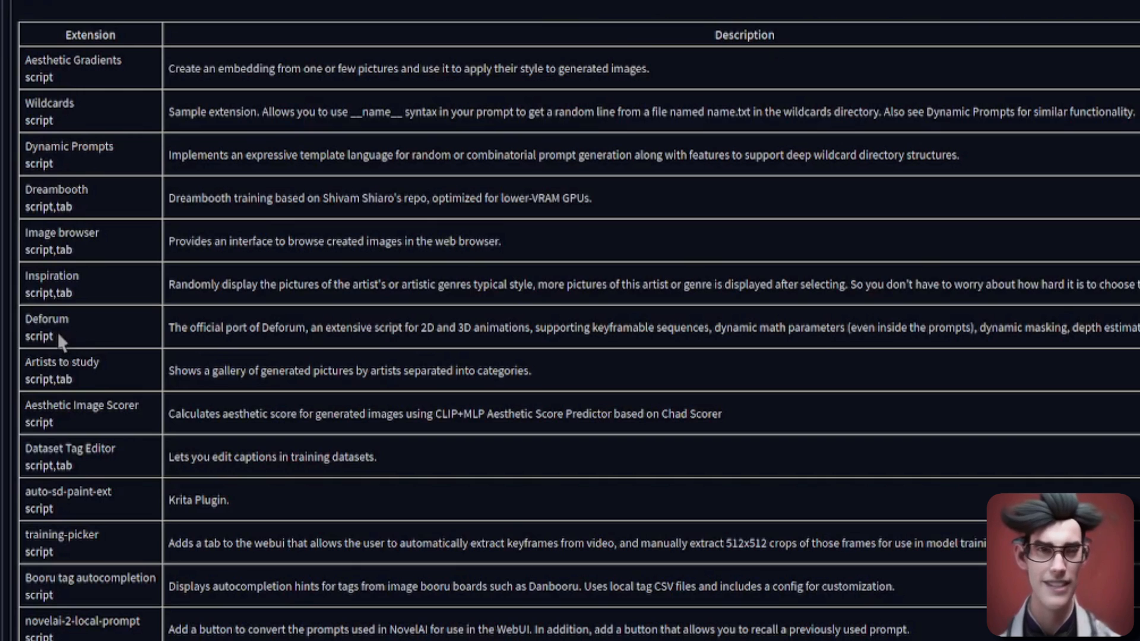
{"action": "triple_click", "coordinate": [57, 331]}
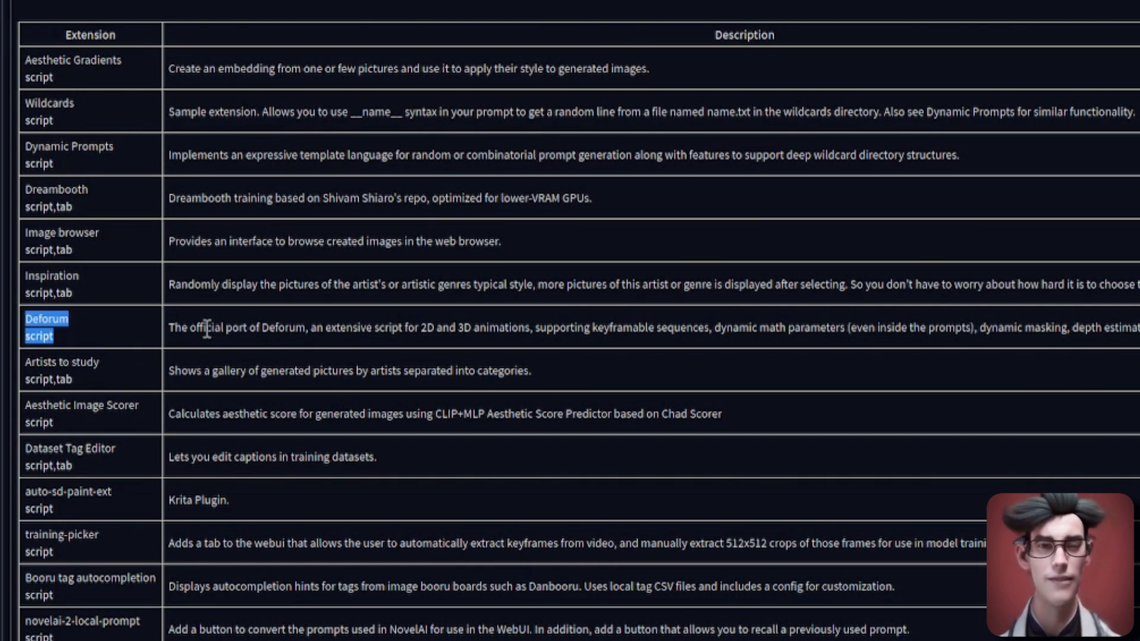
{"action": "left_click_drag", "start_coordinate": [206, 327], "coordinate": [1079, 328]}
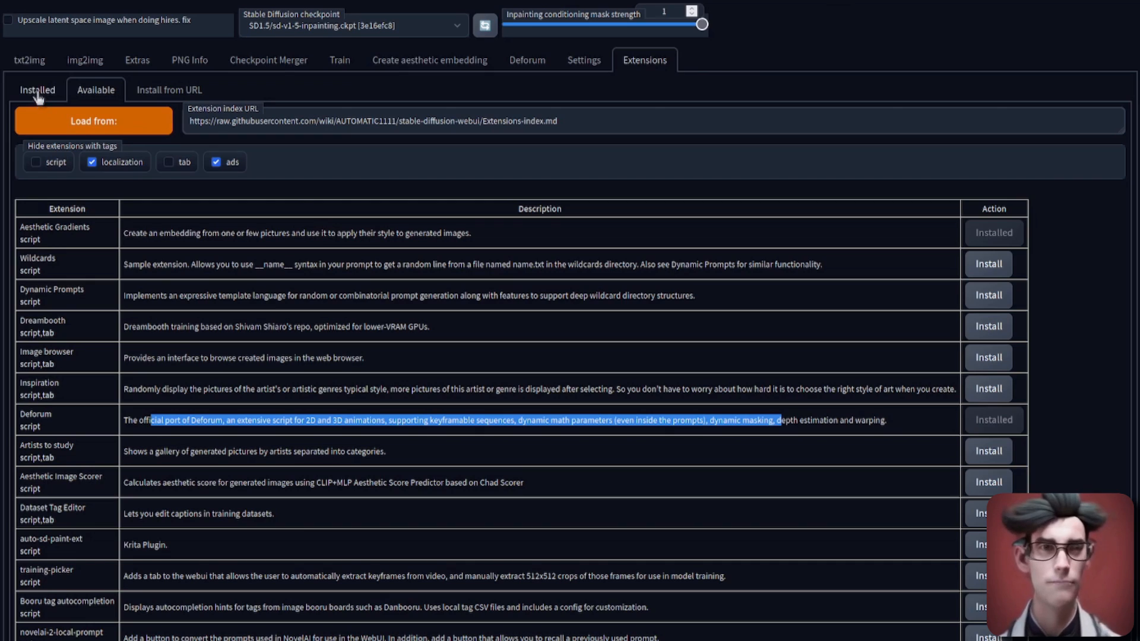
{"action": "left_click", "coordinate": [36, 90]}
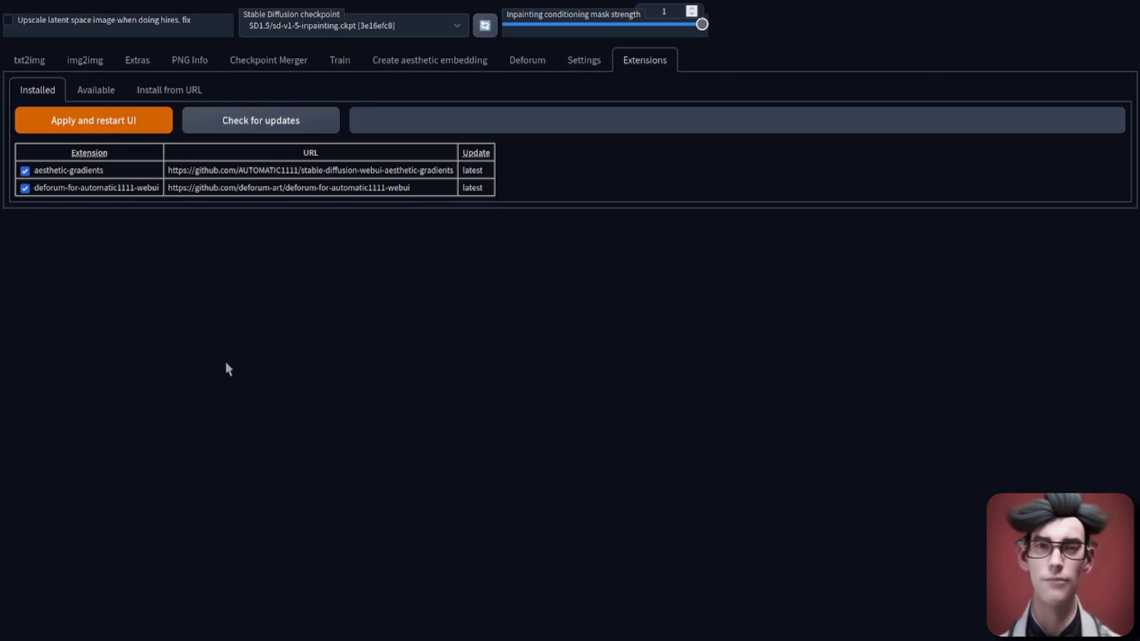
- Open the Deforum extension's page, view its Info and links section and collapse it again
{"action": "left_click", "coordinate": [523, 58]}
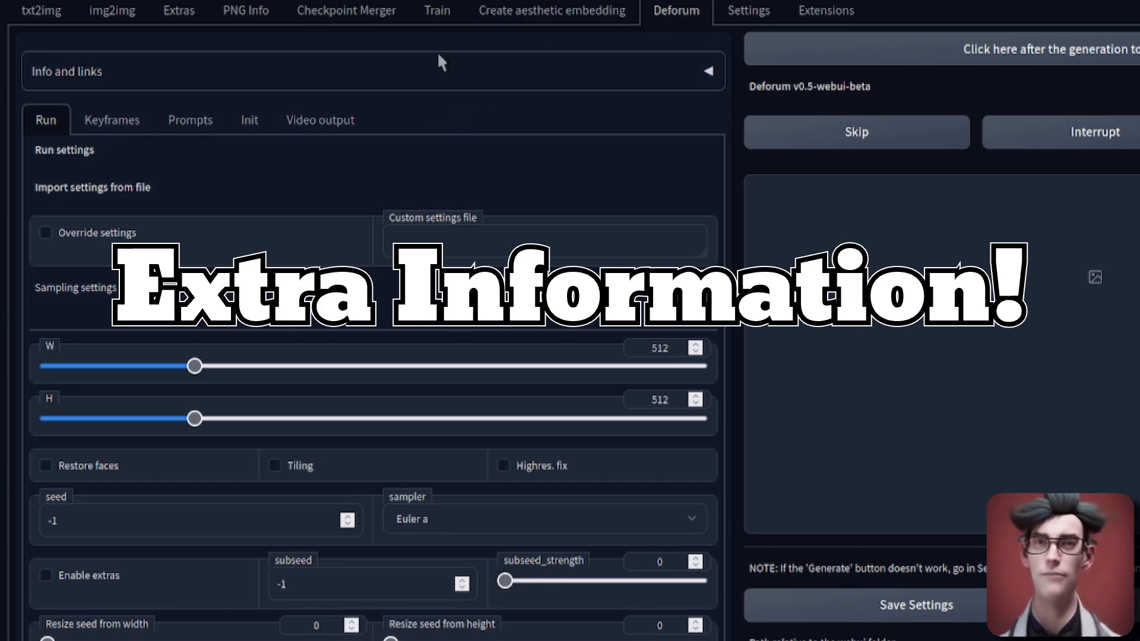
{"action": "left_click", "coordinate": [688, 77]}
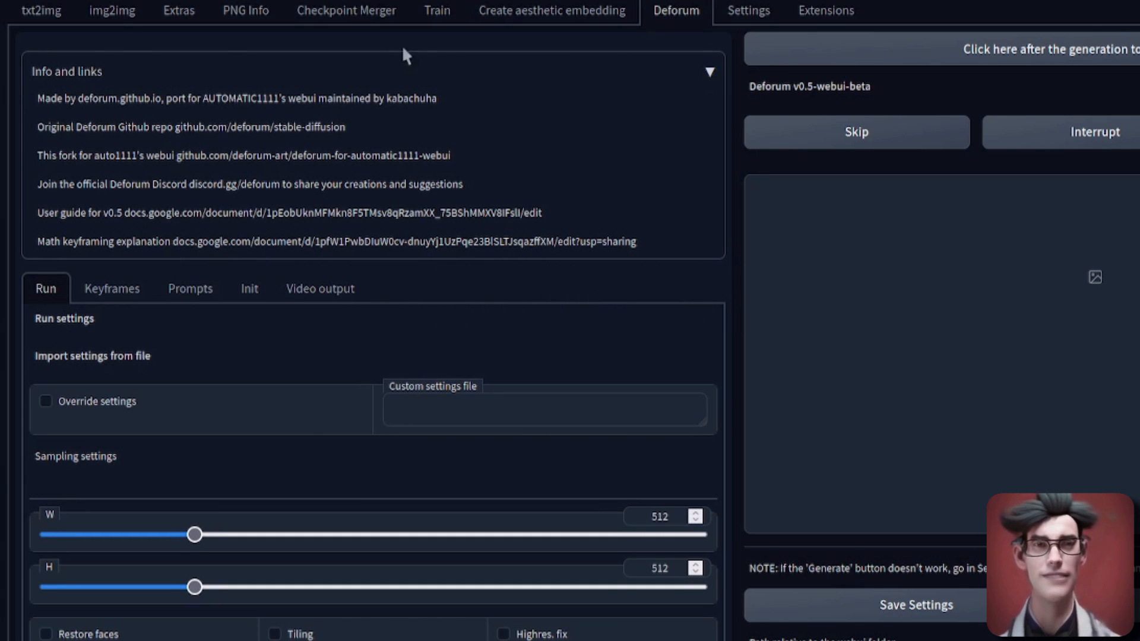
{"action": "left_click", "coordinate": [708, 72]}
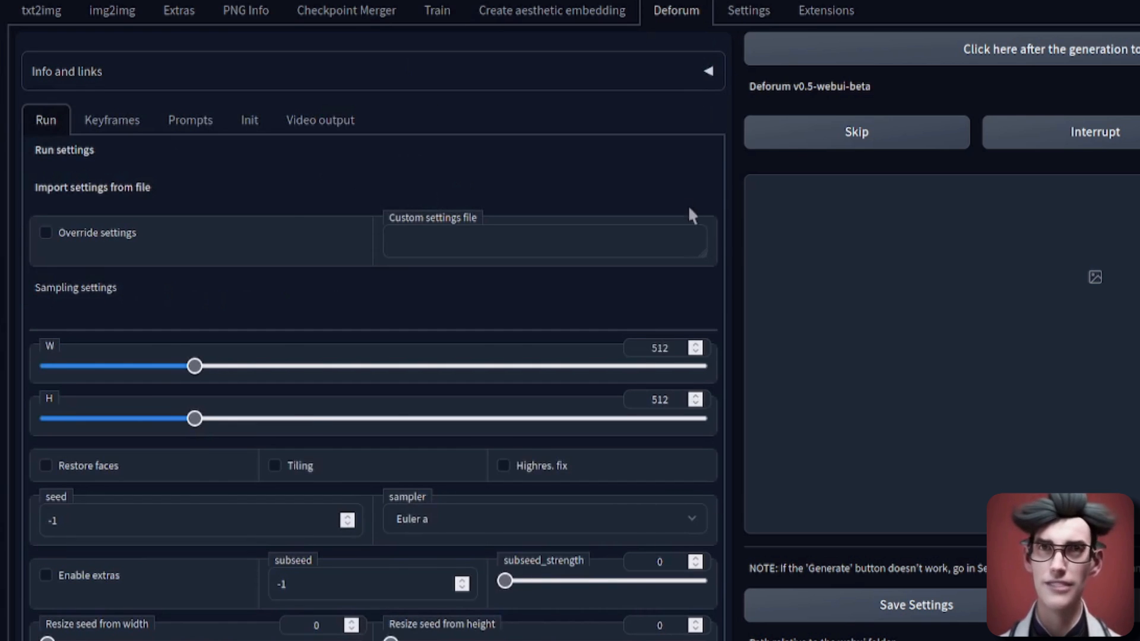
- Examine Deforum's run and sampling settings and try out the Highres. fix option, leaving it turned off
{"action": "scroll", "coordinate": [503, 158], "scroll_direction": "down", "scroll_amount": 1}
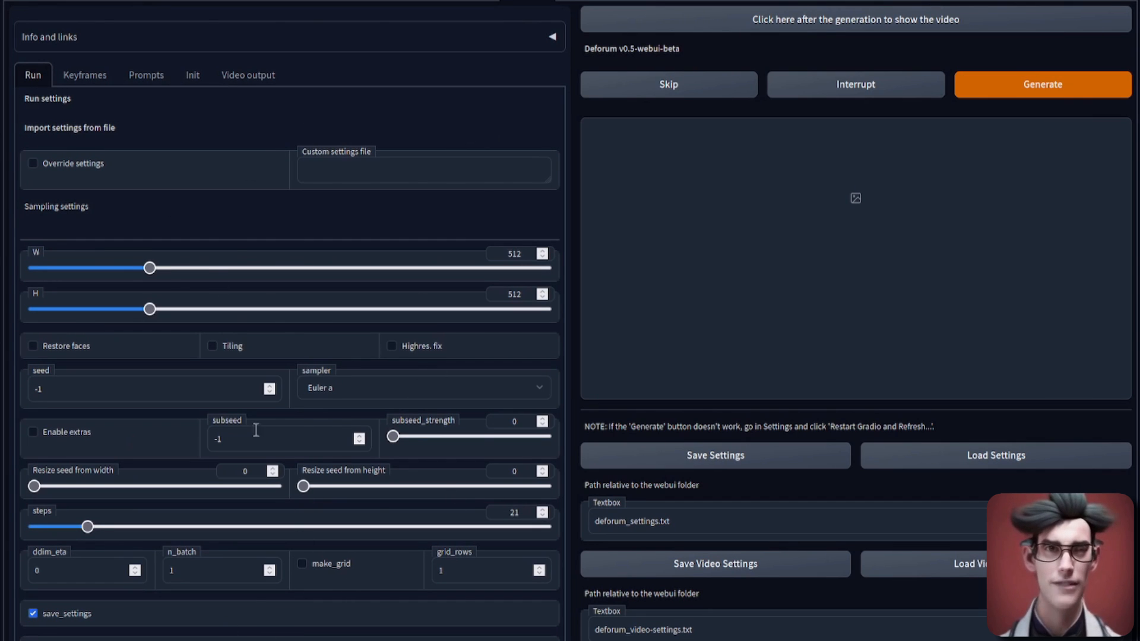
{"action": "scroll", "coordinate": [214, 237], "scroll_direction": "up", "scroll_amount": 1}
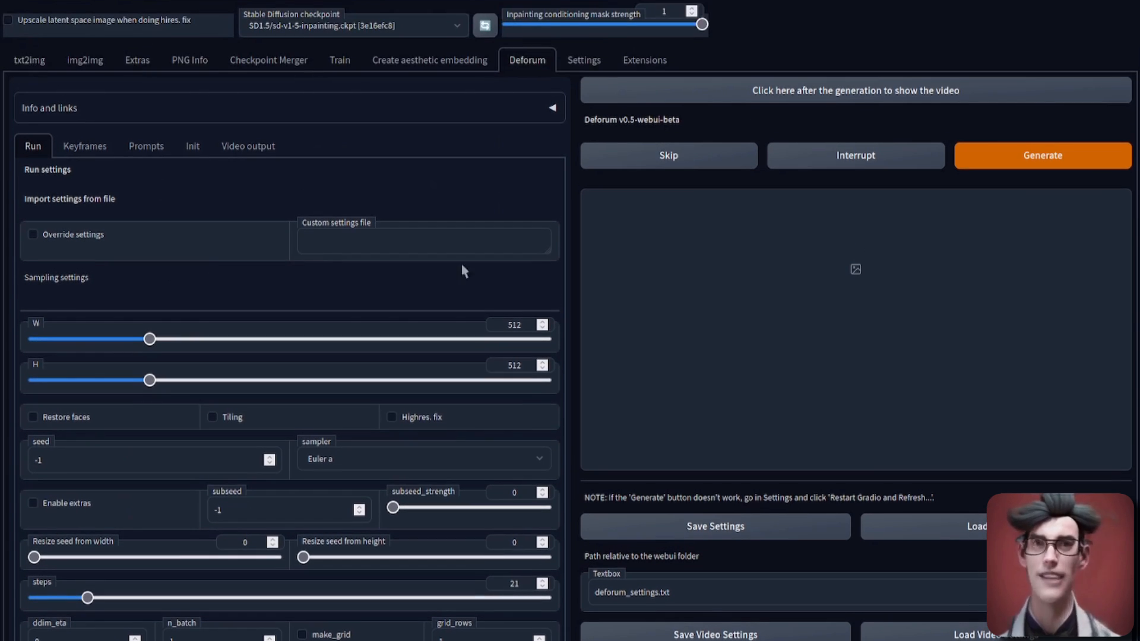
{"action": "scroll", "coordinate": [331, 270], "scroll_direction": "down", "scroll_amount": 2}
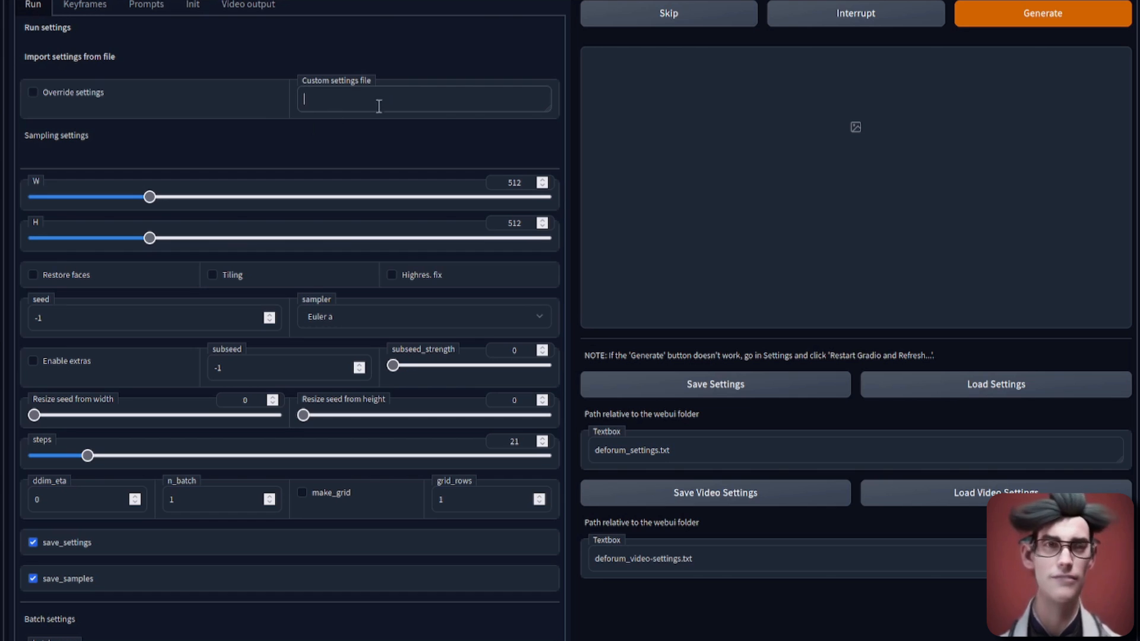
{"action": "scroll", "coordinate": [196, 132], "scroll_direction": "down", "scroll_amount": 1}
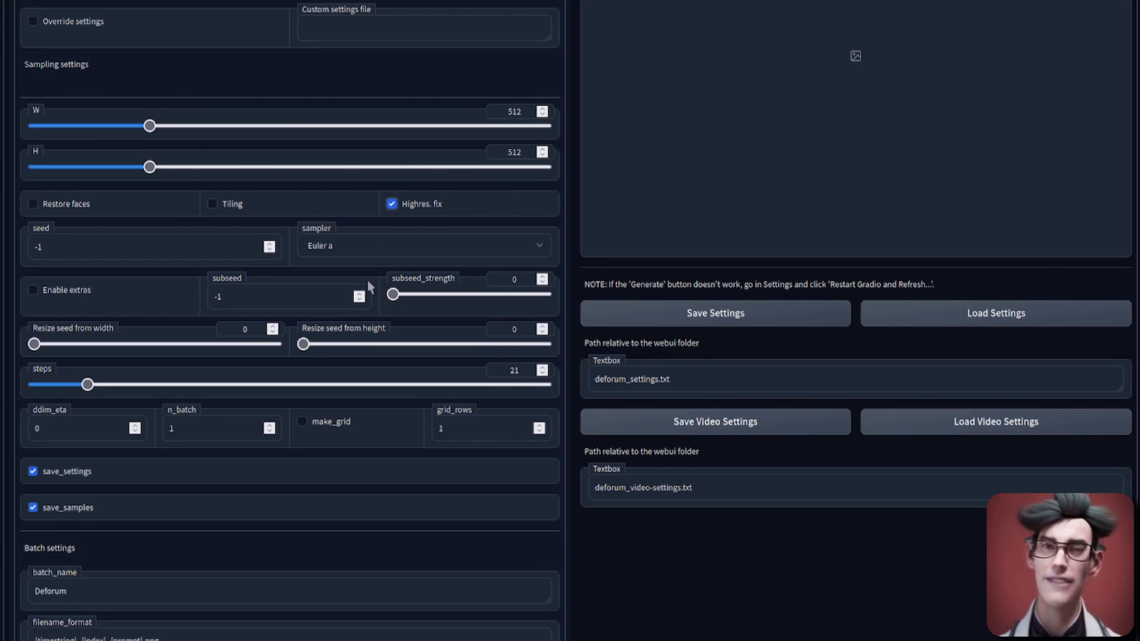
{"action": "left_click", "coordinate": [391, 205]}
{"action": "scroll", "coordinate": [364, 278], "scroll_direction": "down", "scroll_amount": 1}
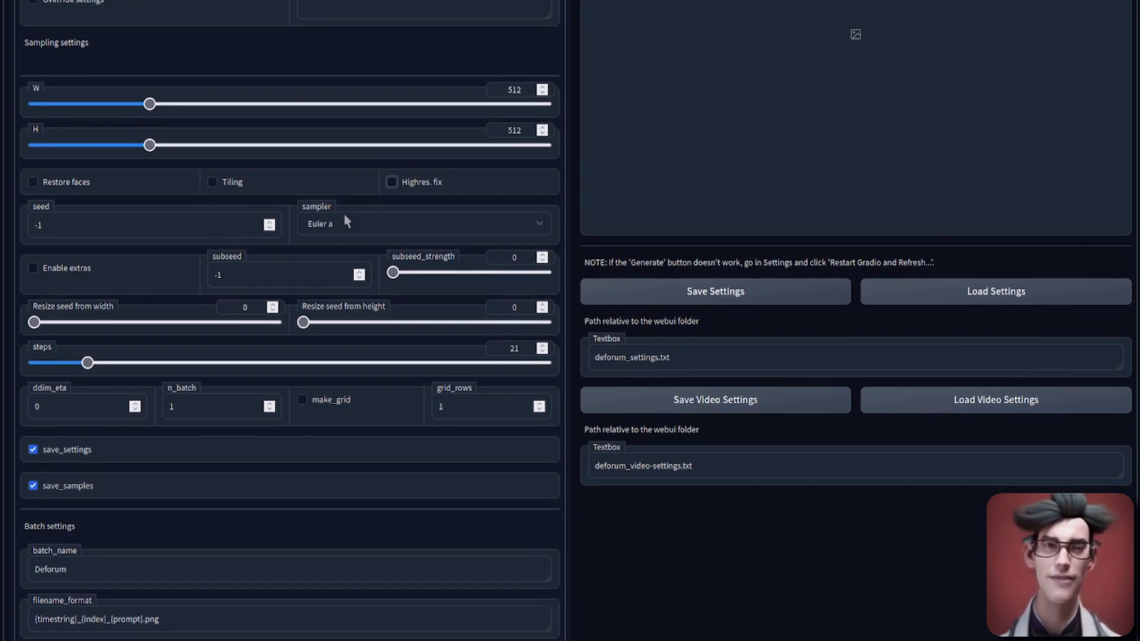
- Examine the available samplers and the ddim_eta setting, and try out Enable extras, leaving it turned off
{"action": "left_click", "coordinate": [352, 245]}
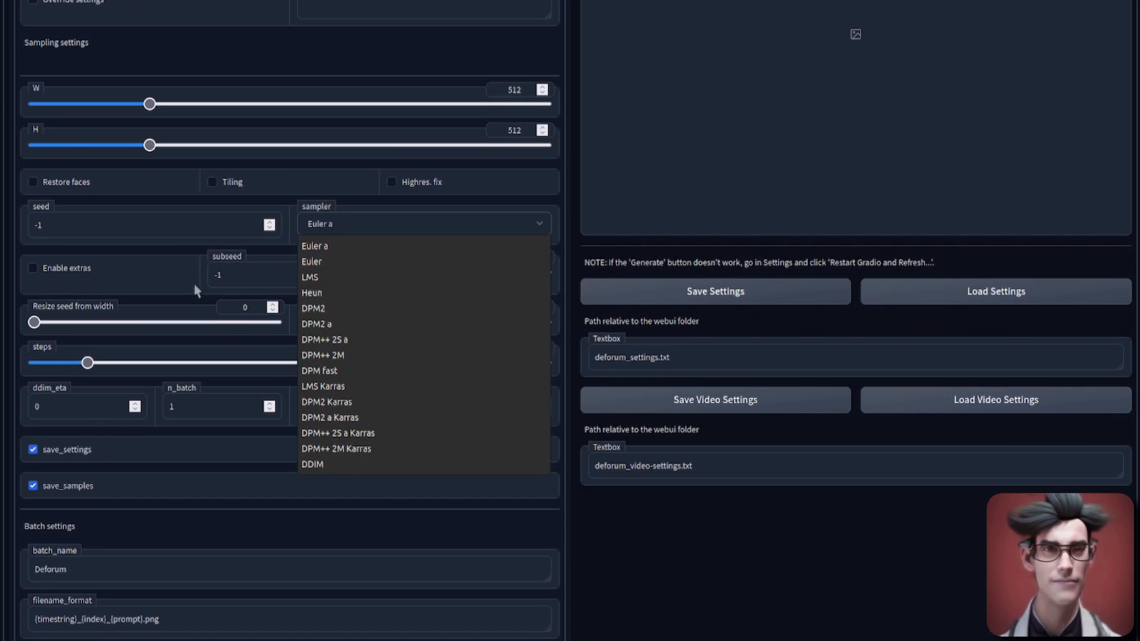
{"action": "left_click", "coordinate": [149, 227]}
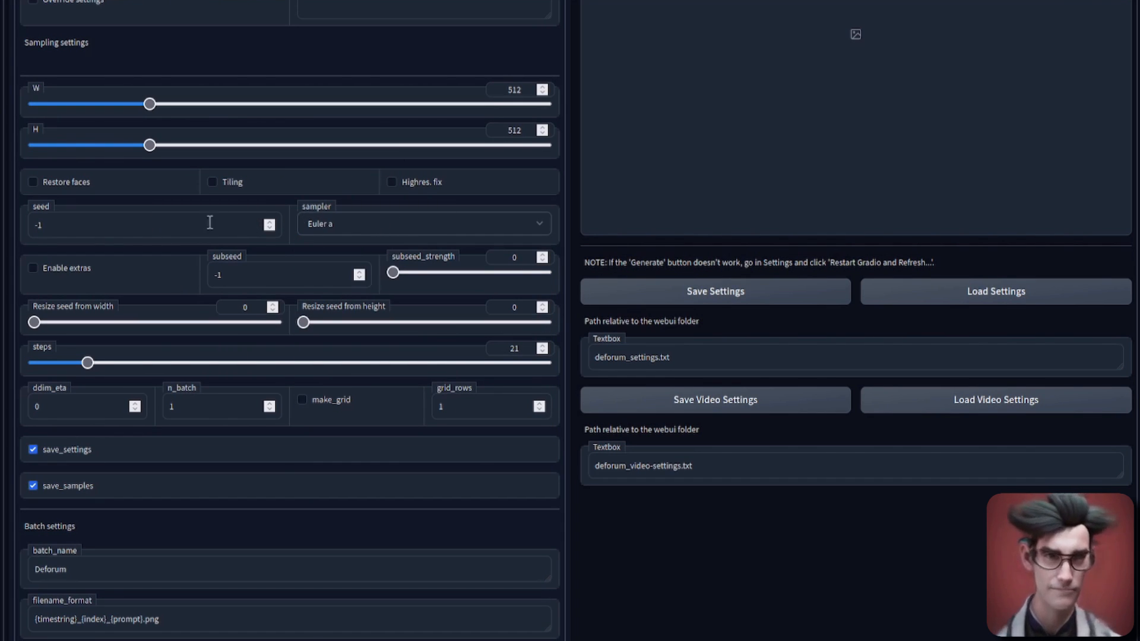
{"action": "left_click", "coordinate": [56, 271]}
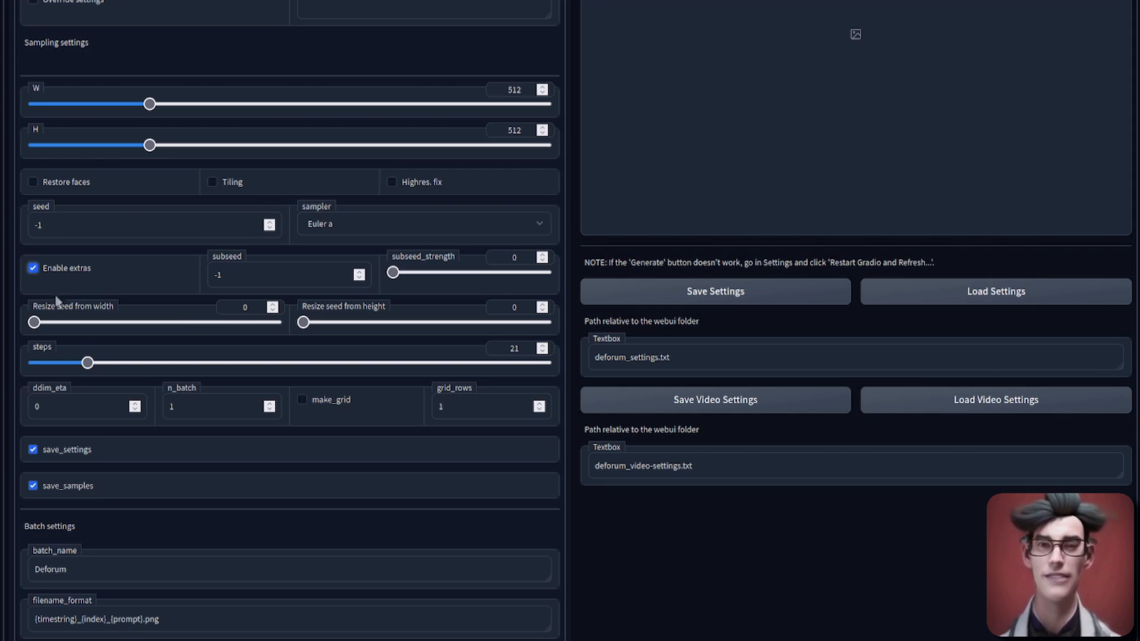
{"action": "left_click", "coordinate": [59, 272]}
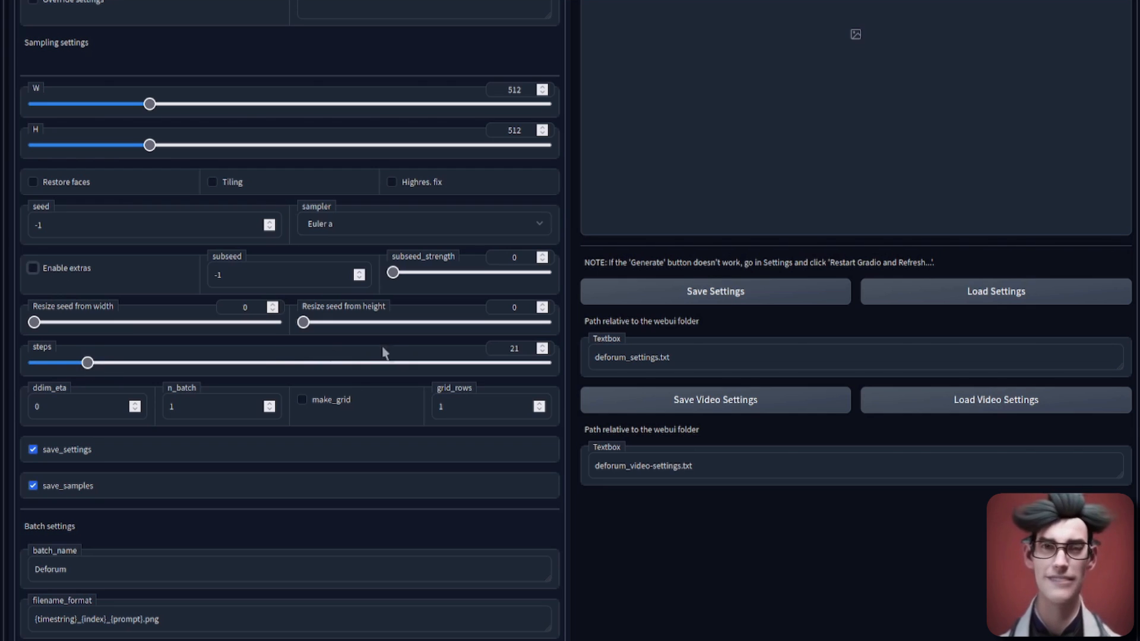
{"action": "left_click", "coordinate": [71, 409]}
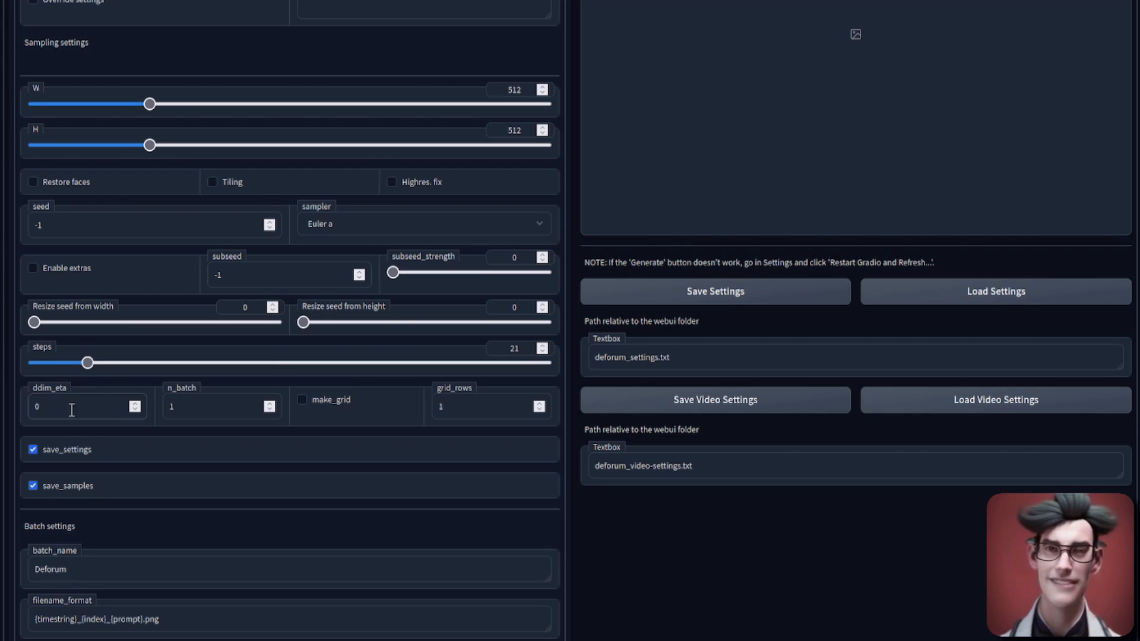
{"action": "left_click", "coordinate": [336, 227]}
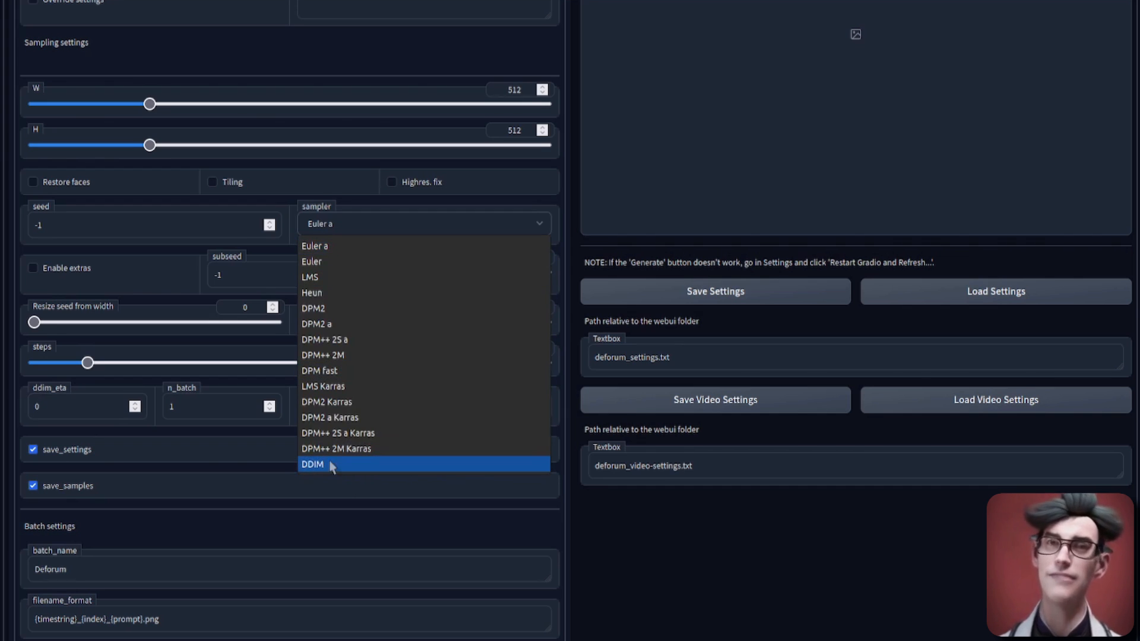
{"action": "left_click", "coordinate": [718, 611]}
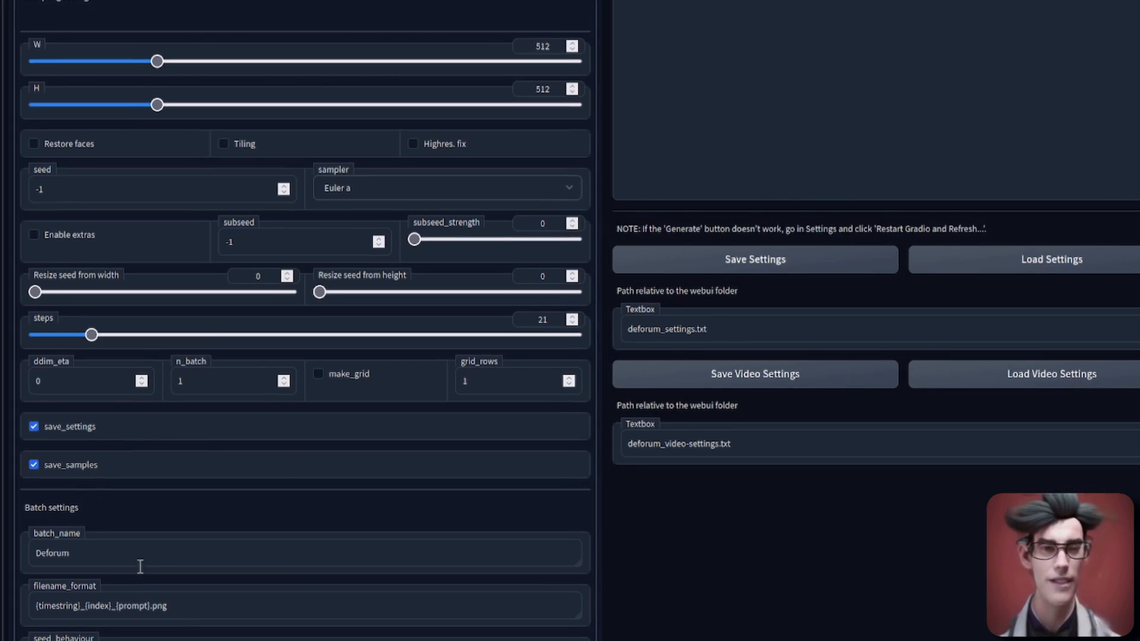
- Set the batch name in the batch settings to Test
{"action": "double_click", "coordinate": [60, 570]}
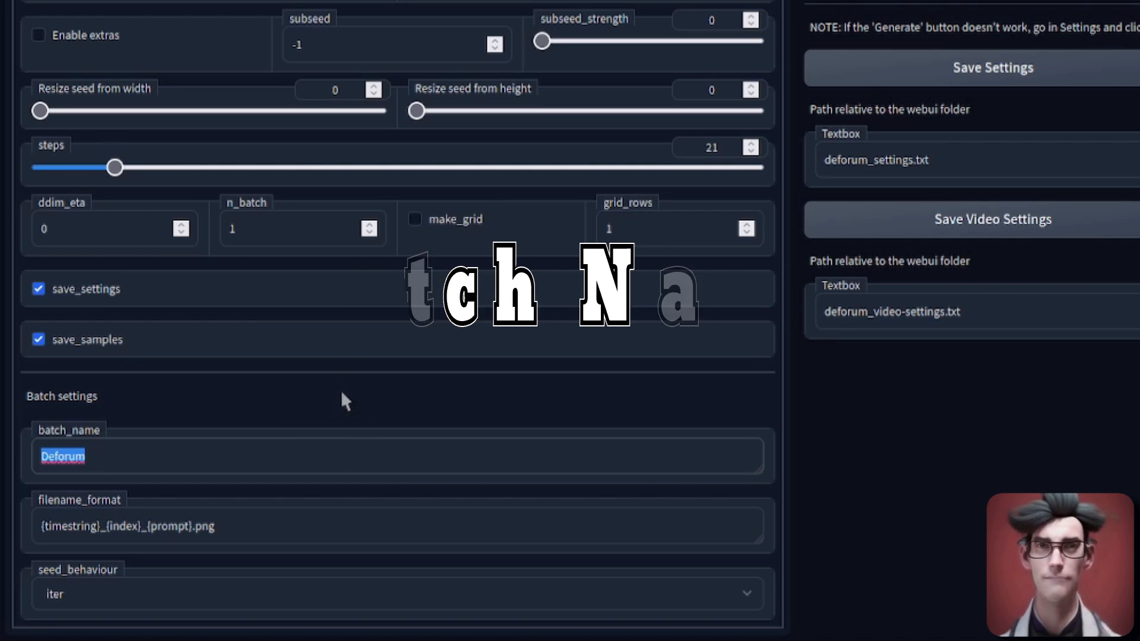
{"action": "scroll", "coordinate": [343, 398], "scroll_direction": "up", "scroll_amount": 1}
{"action": "type", "text": "Test"}
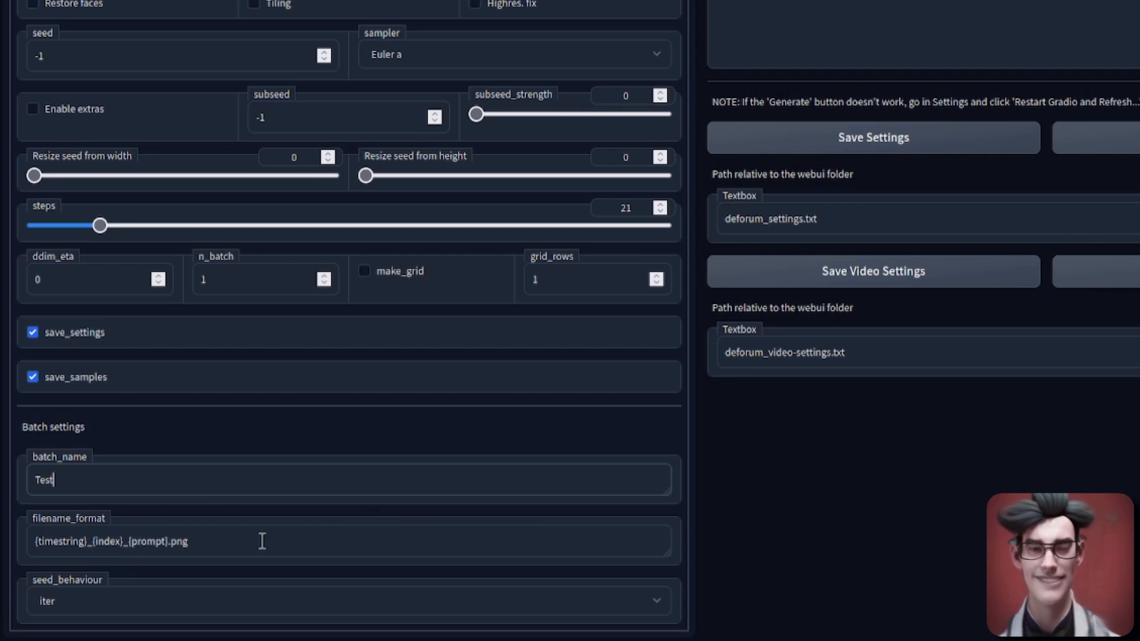
- Examine the seed behaviour options in the batch settings, and switch to the text notes to read the iter, random and schedule explanations
{"action": "left_click", "coordinate": [279, 602]}
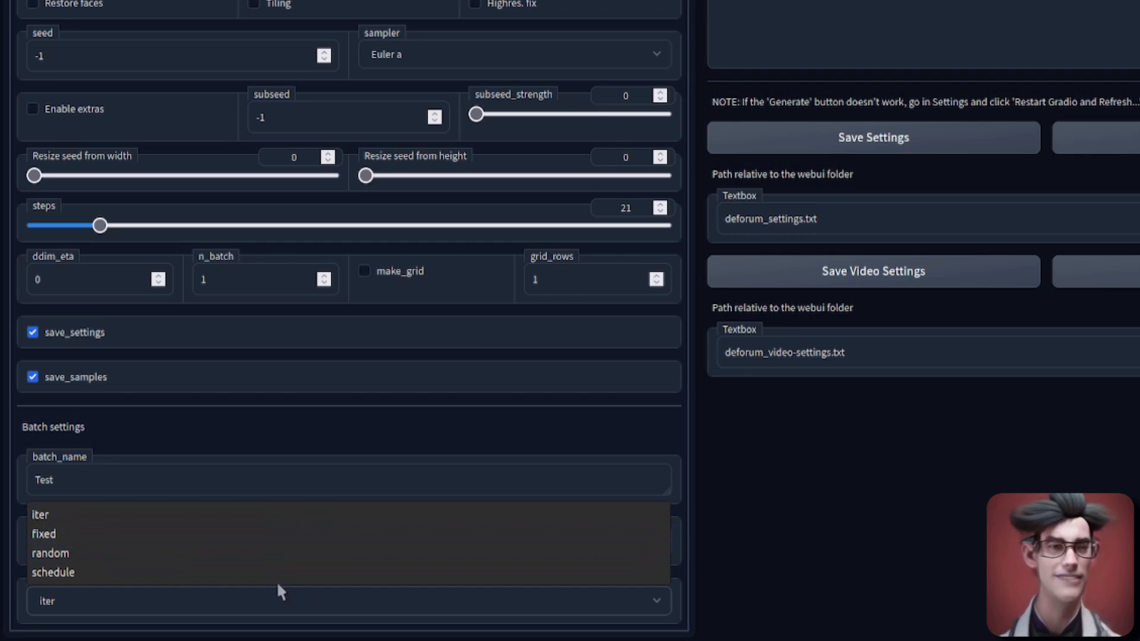
{"action": "key", "text": "Escape"}
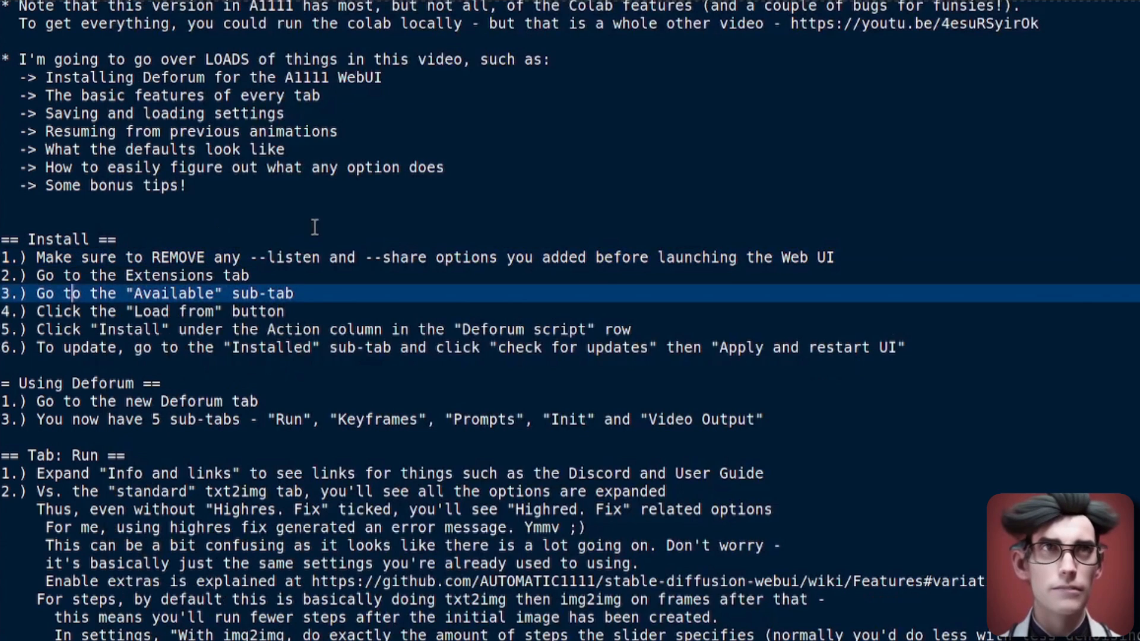
{"action": "scroll", "coordinate": [314, 227], "scroll_direction": "down", "scroll_amount": 12}
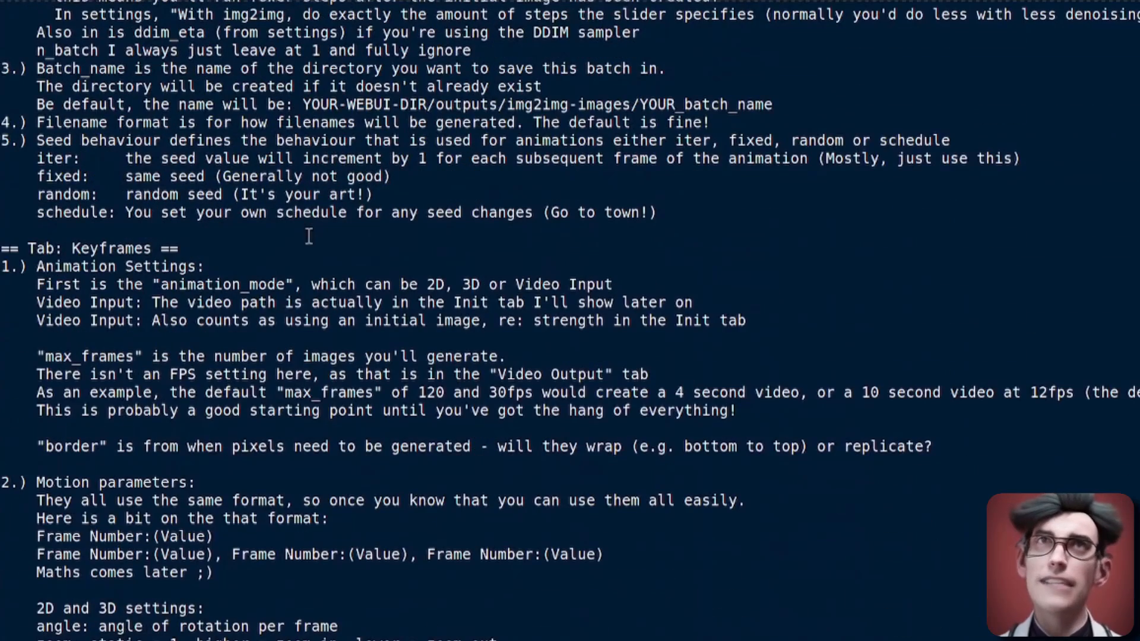
{"action": "left_click", "coordinate": [266, 159]}
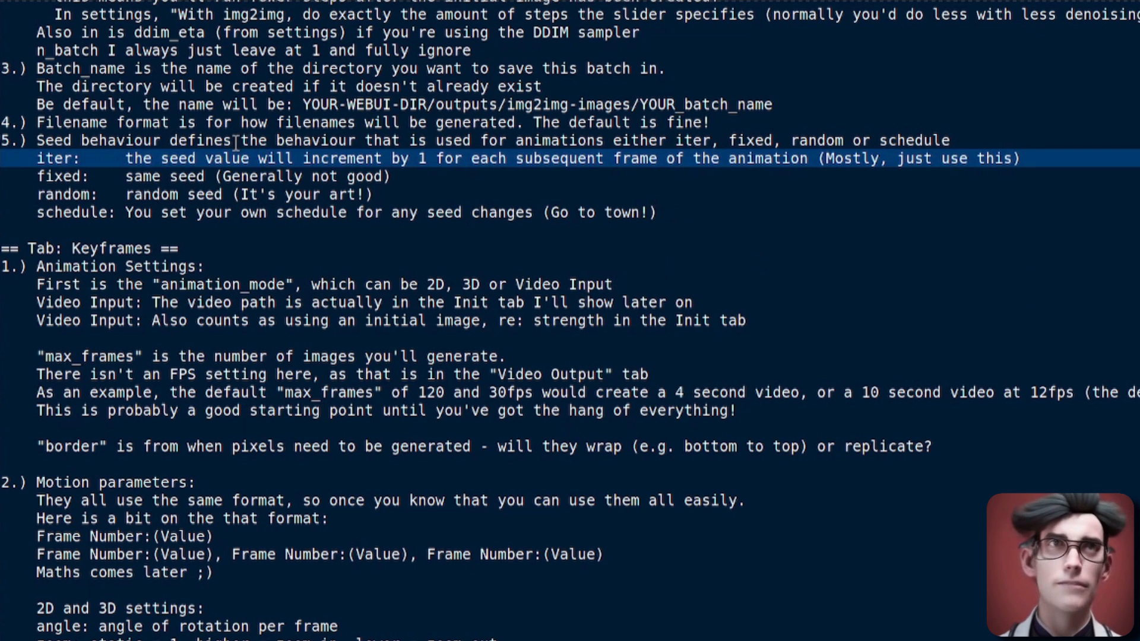
{"action": "left_click", "coordinate": [214, 194]}
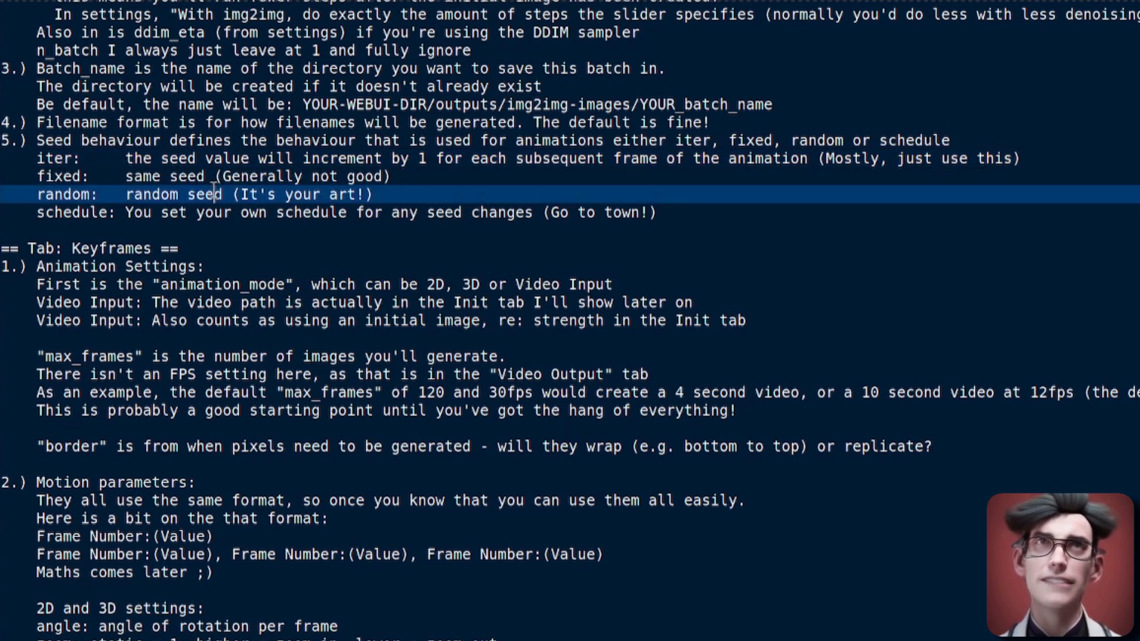
{"action": "left_click", "coordinate": [213, 212]}
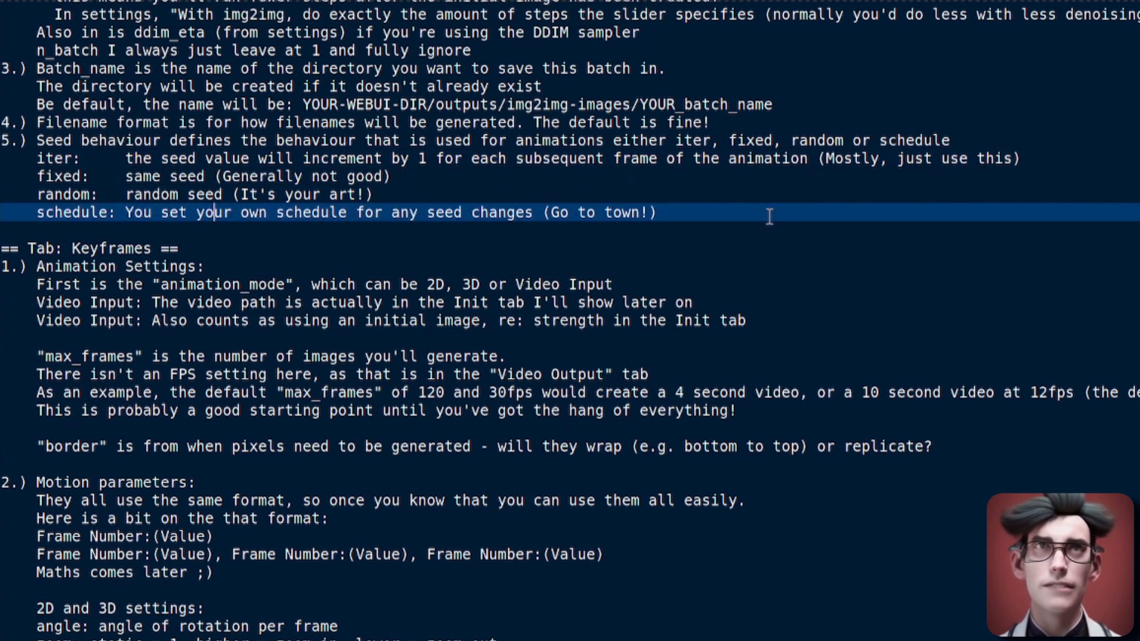
{"action": "scroll", "coordinate": [747, 218], "scroll_direction": "down", "scroll_amount": 3}
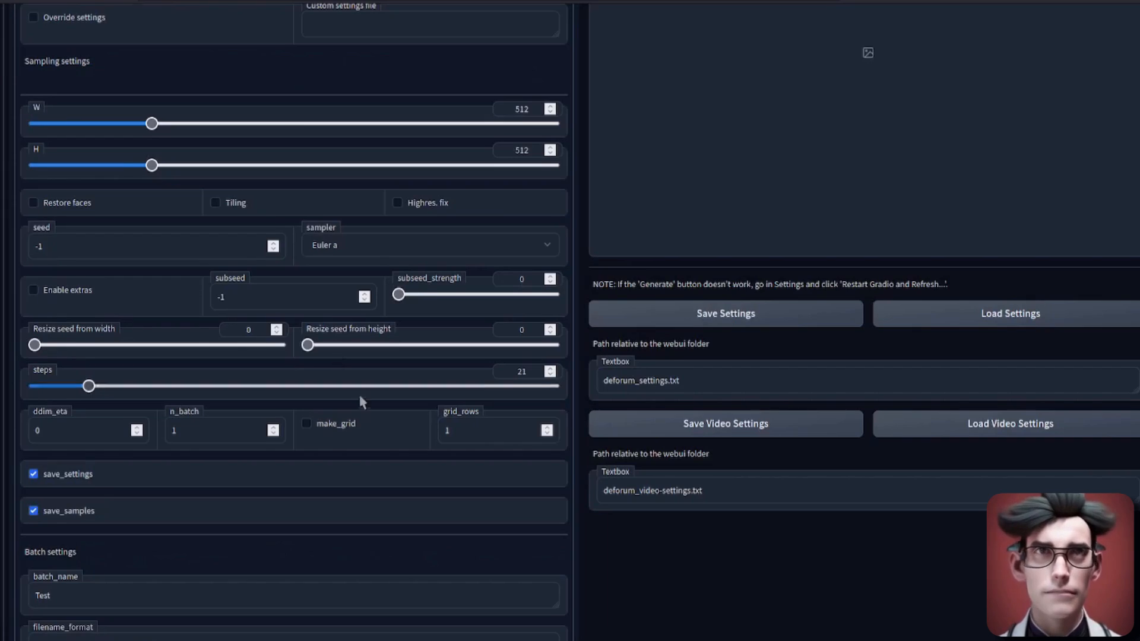
- Switch back to the Deforum web UI, open its Keyframes settings, set animation_mode to Video Input and keep border on replicate
{"action": "scroll", "coordinate": [358, 392], "scroll_direction": "down", "scroll_amount": 1}
{"action": "scroll", "coordinate": [368, 400], "scroll_direction": "up", "scroll_amount": 2}
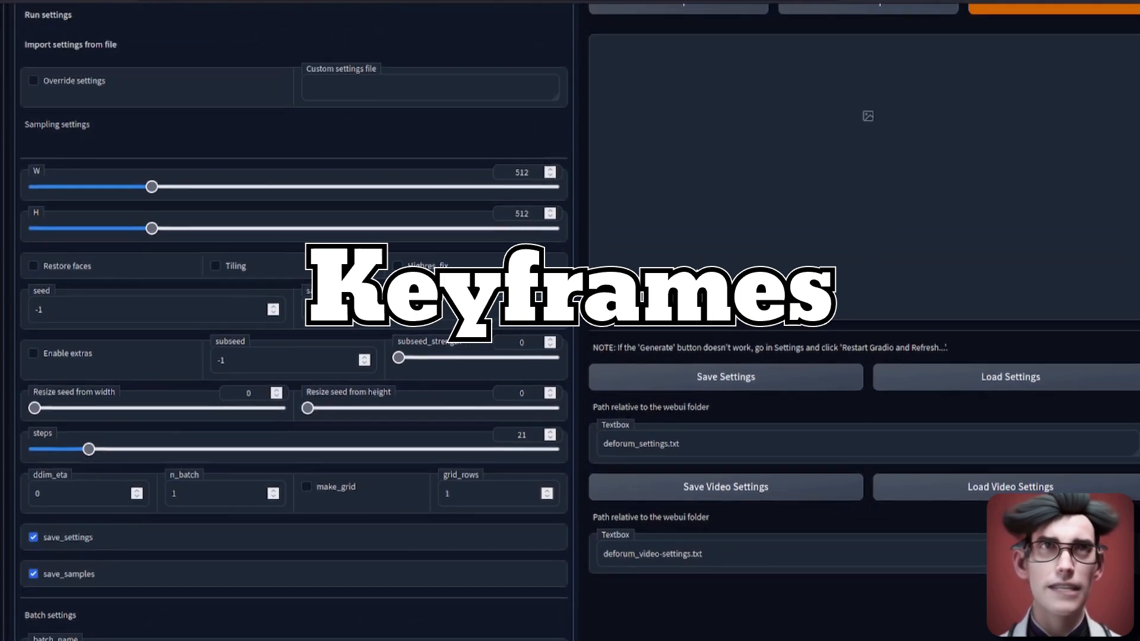
{"action": "scroll", "coordinate": [356, 297], "scroll_direction": "up", "scroll_amount": 3}
{"action": "left_click", "coordinate": [85, 153]}
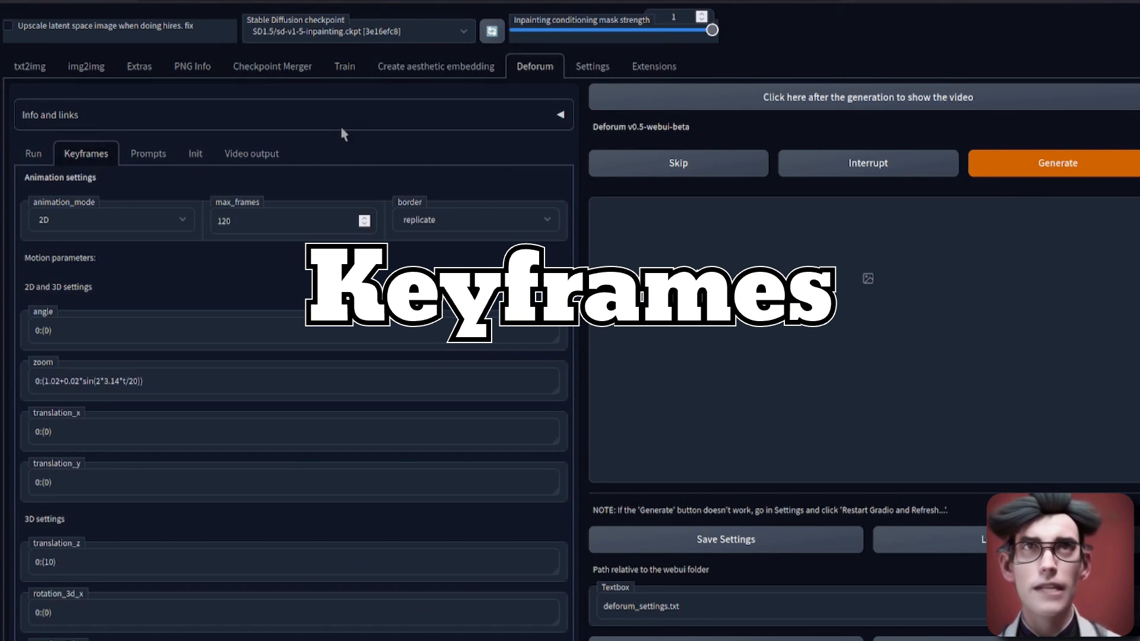
{"action": "left_click", "coordinate": [116, 221]}
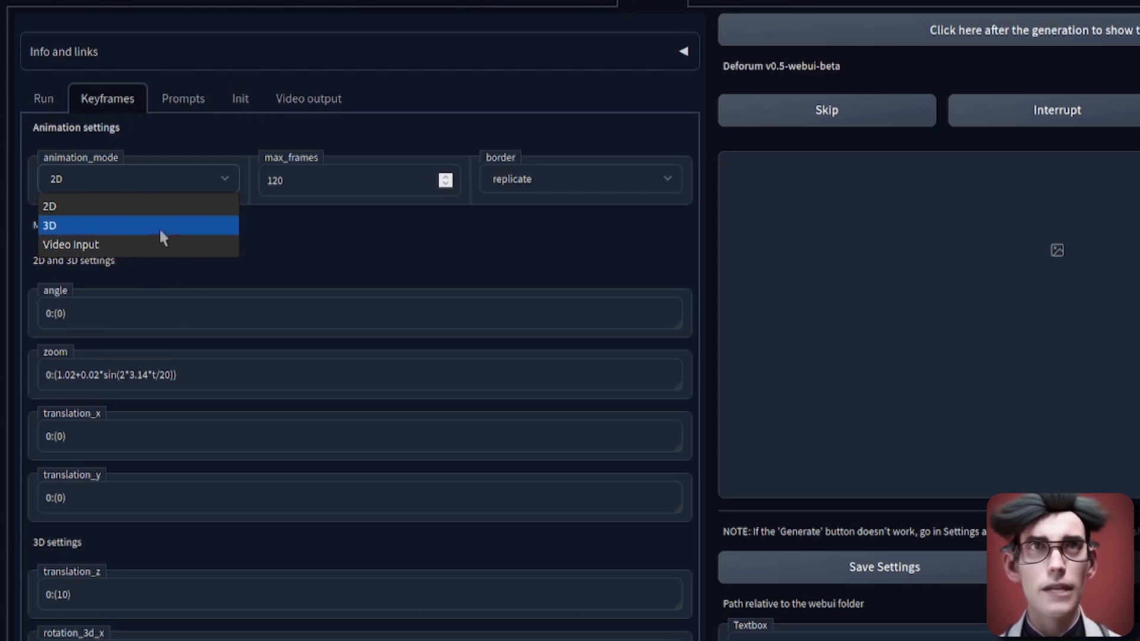
{"action": "left_click", "coordinate": [141, 243]}
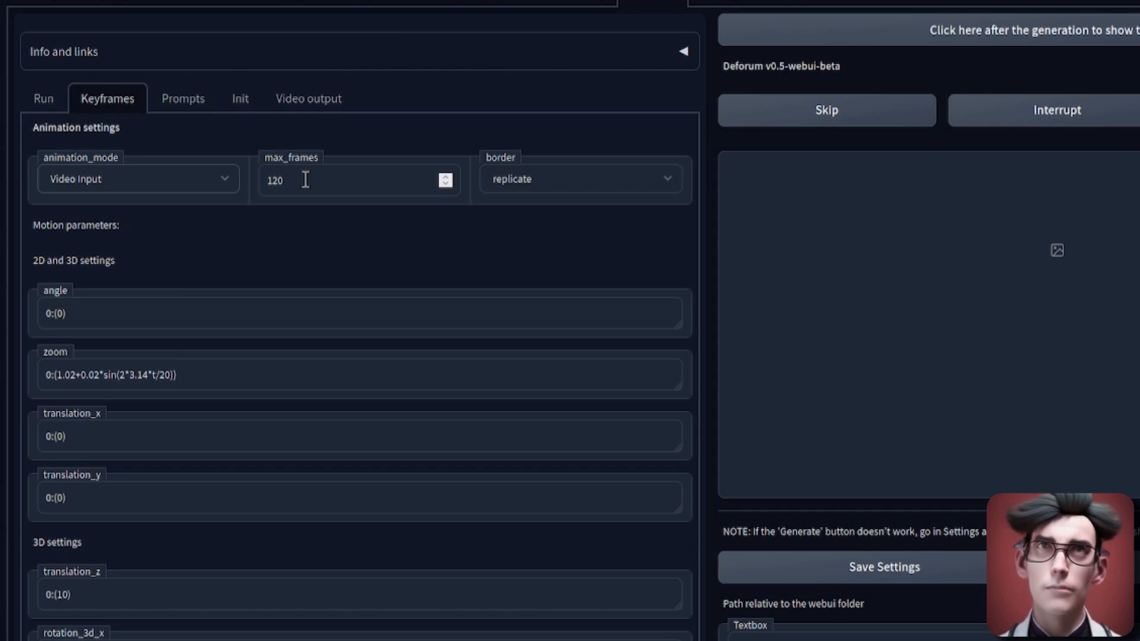
{"action": "left_click", "coordinate": [545, 178]}
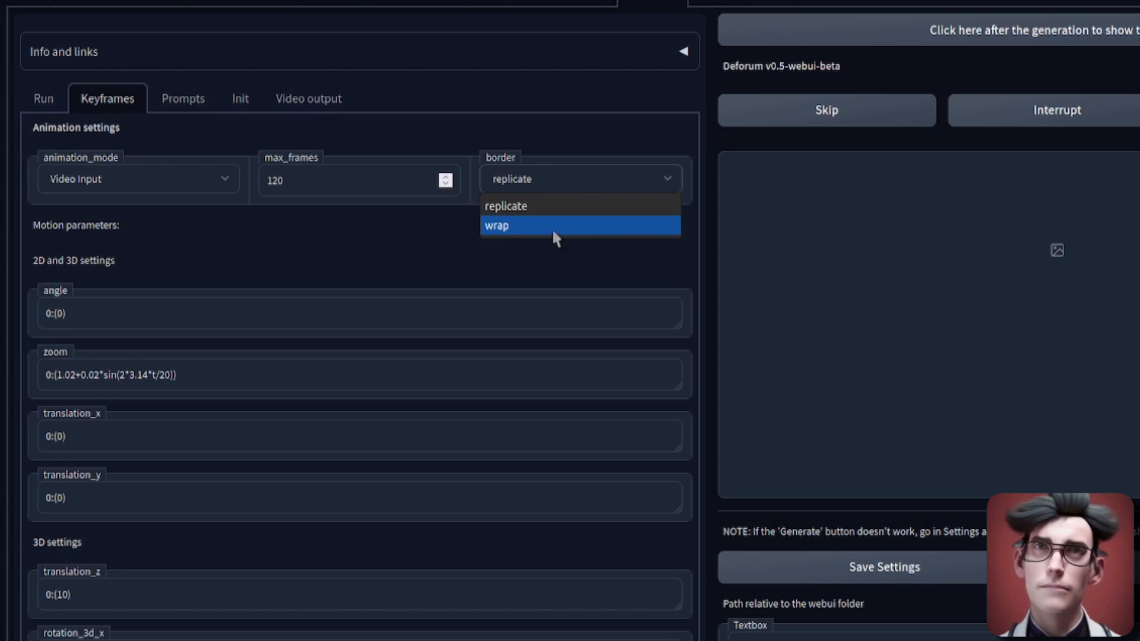
{"action": "left_click", "coordinate": [586, 208]}
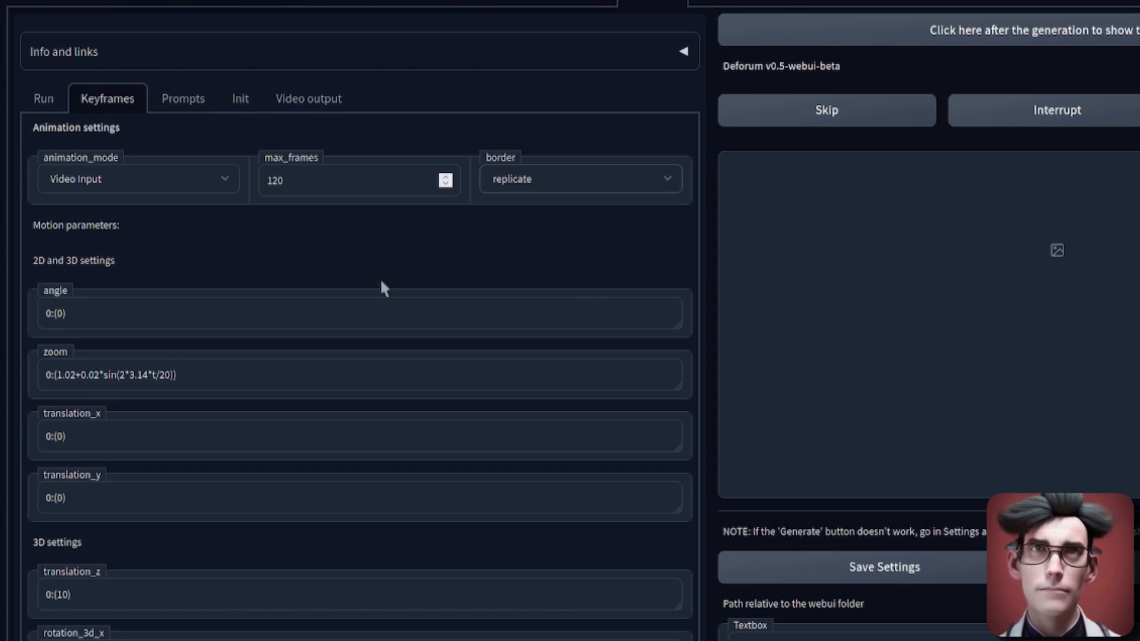
- Examine the motion parameters, highlighting the angle value and the sin function in zoom, and look over the remaining keyframe settings
{"action": "scroll", "coordinate": [291, 234], "scroll_direction": "down", "scroll_amount": 2}
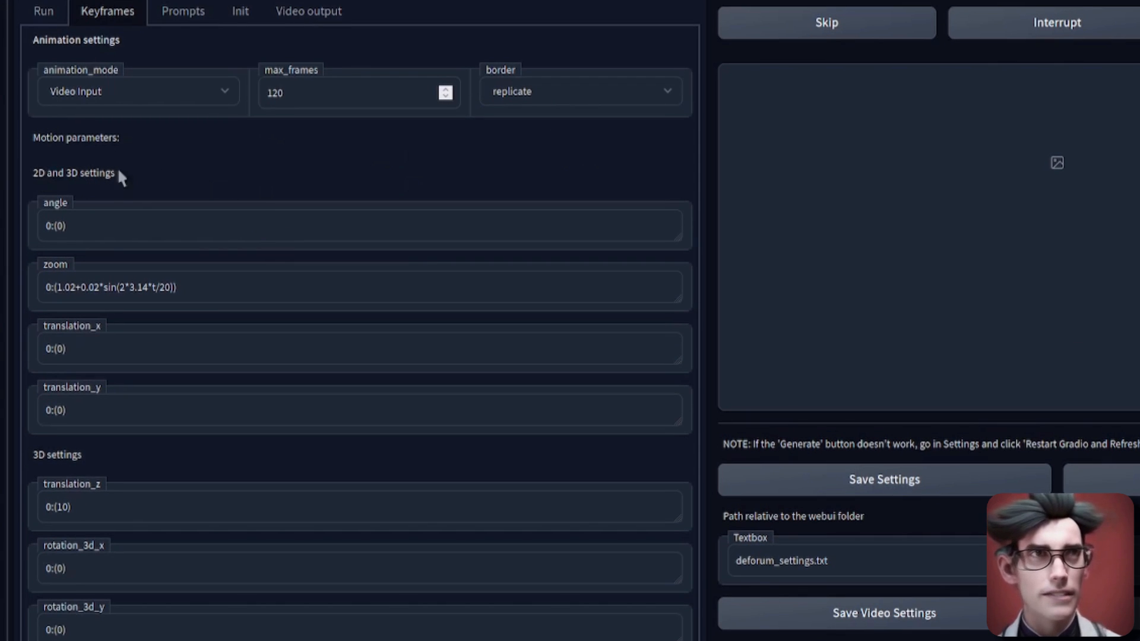
{"action": "left_click", "coordinate": [77, 228]}
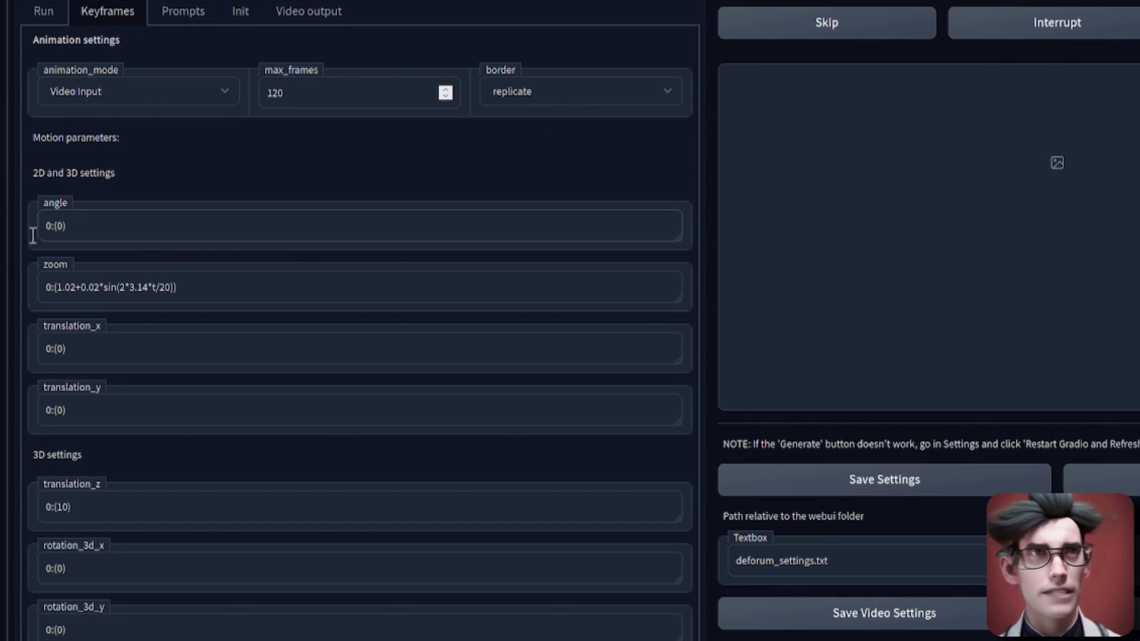
{"action": "left_click_drag", "start_coordinate": [75, 230], "coordinate": [25, 229]}
{"action": "double_click", "coordinate": [110, 288]}
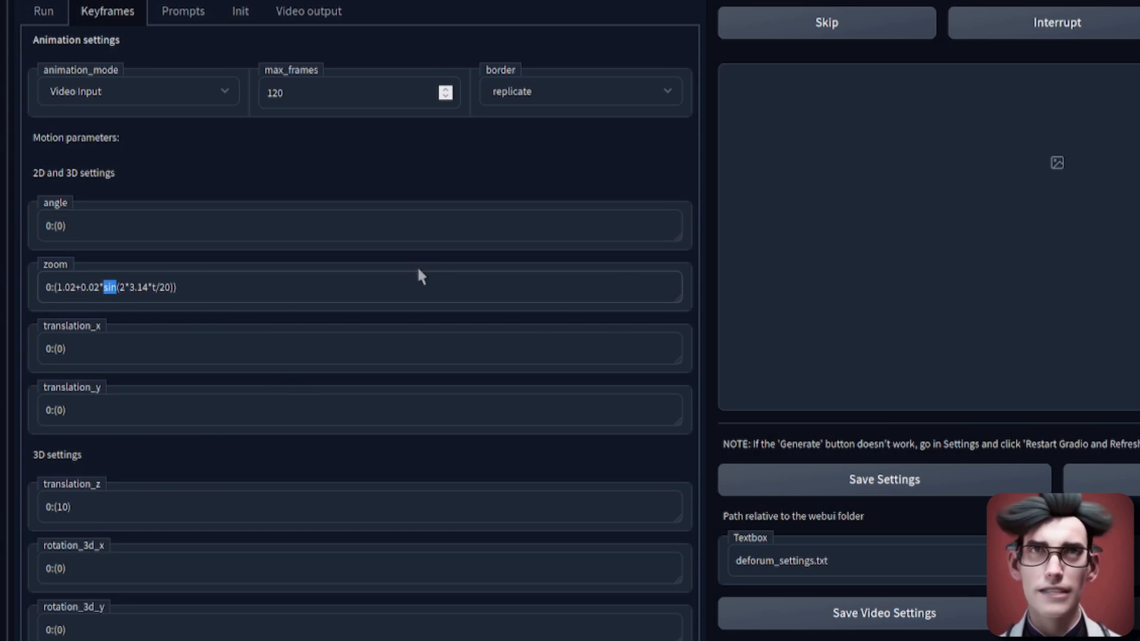
{"action": "scroll", "coordinate": [324, 260], "scroll_direction": "down", "scroll_amount": 10}
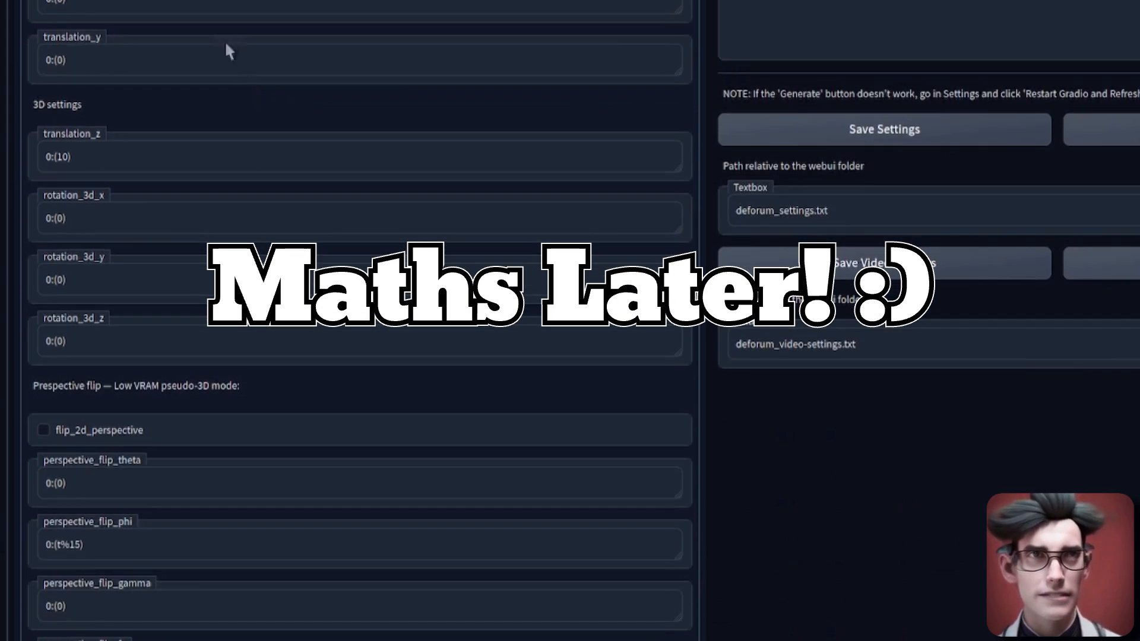
{"action": "scroll", "coordinate": [199, 178], "scroll_direction": "down", "scroll_amount": 8}
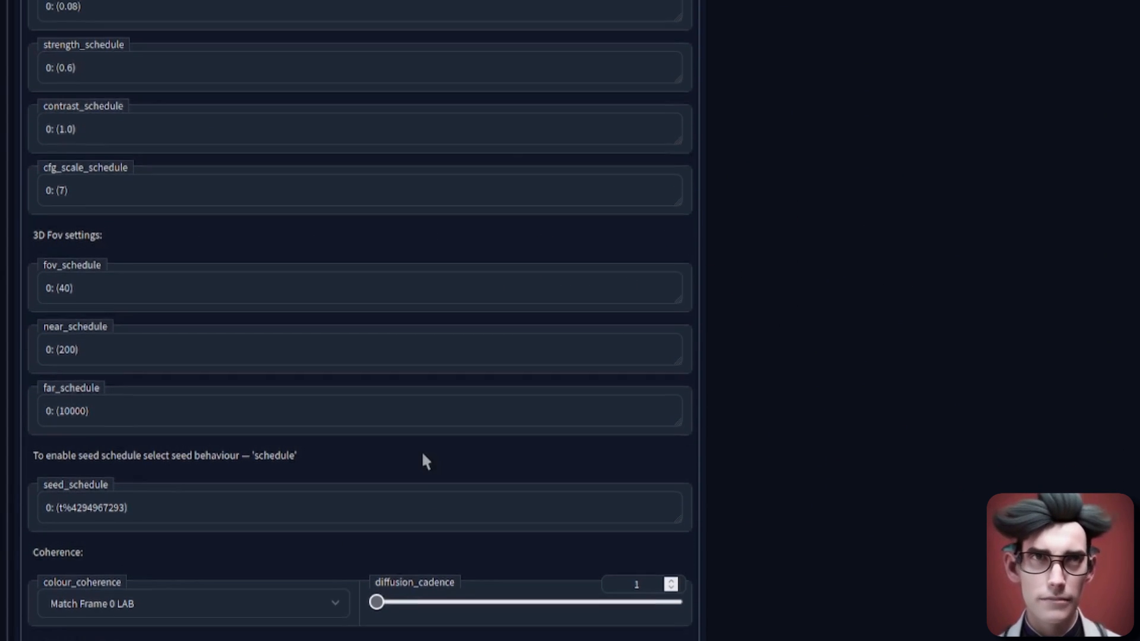
{"action": "scroll", "coordinate": [419, 451], "scroll_direction": "up", "scroll_amount": 20}
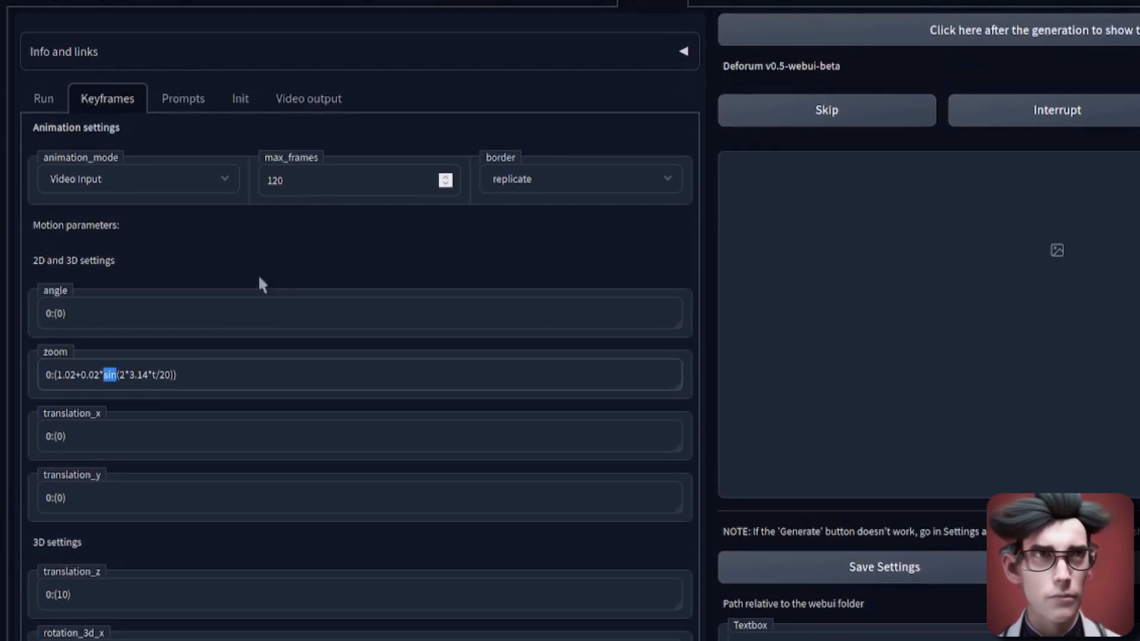
{"action": "left_click", "coordinate": [207, 223]}
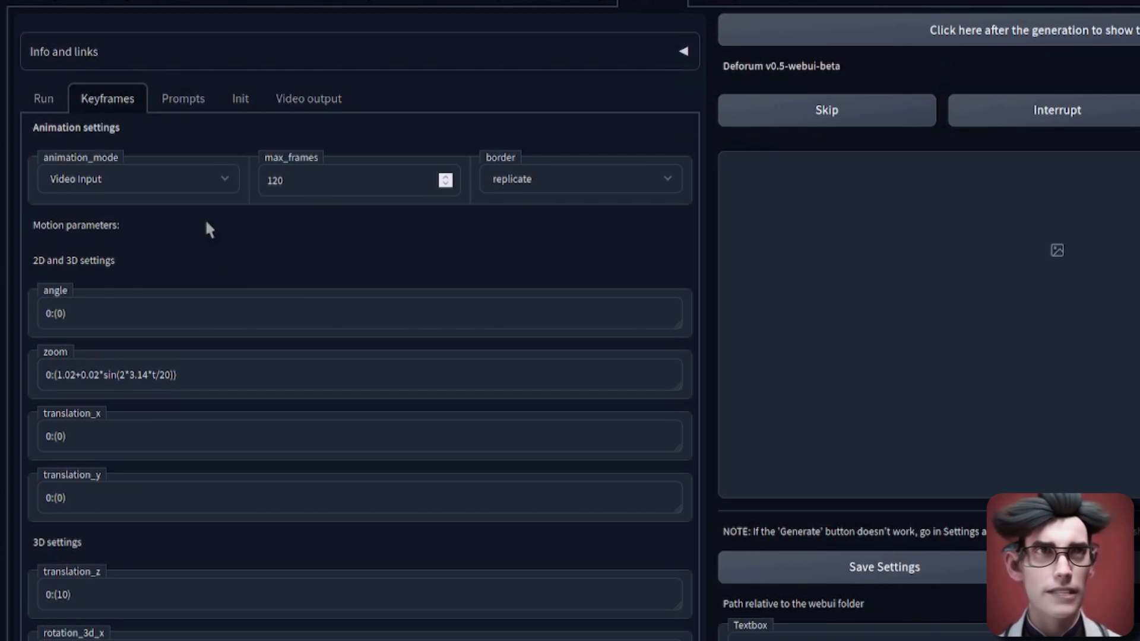
- Review the 2D and 3D motion fields and read the frame number and value format in the text notes
{"action": "mouse_move", "coordinate": [55, 297]}
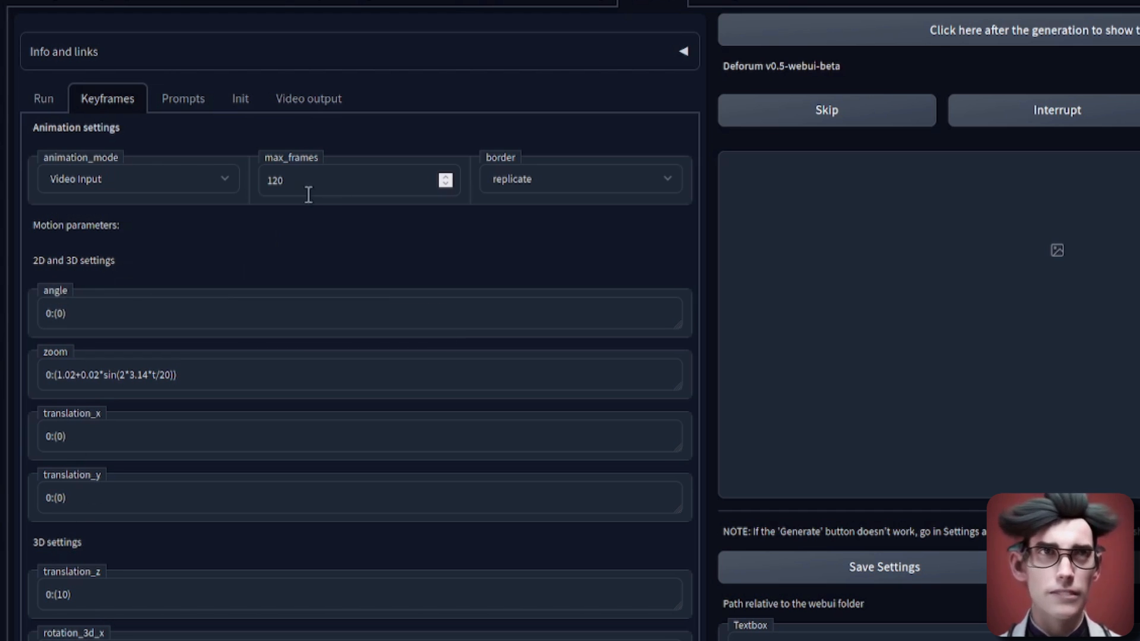
{"action": "scroll", "coordinate": [292, 235], "scroll_direction": "down", "scroll_amount": 2}
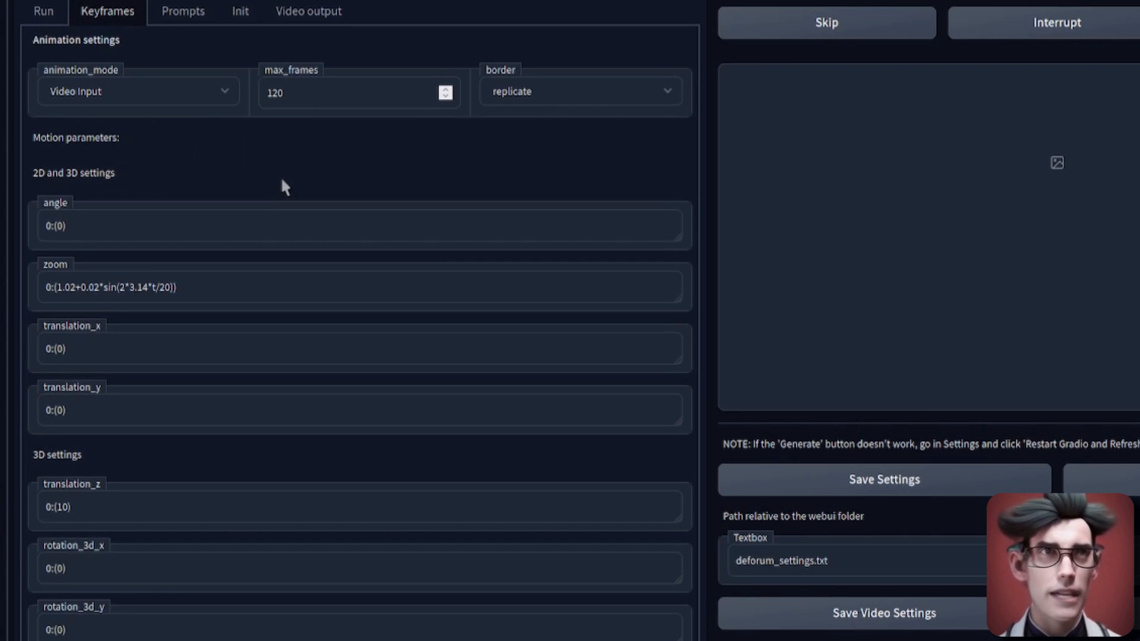
{"action": "scroll", "coordinate": [285, 173], "scroll_direction": "down", "scroll_amount": 2}
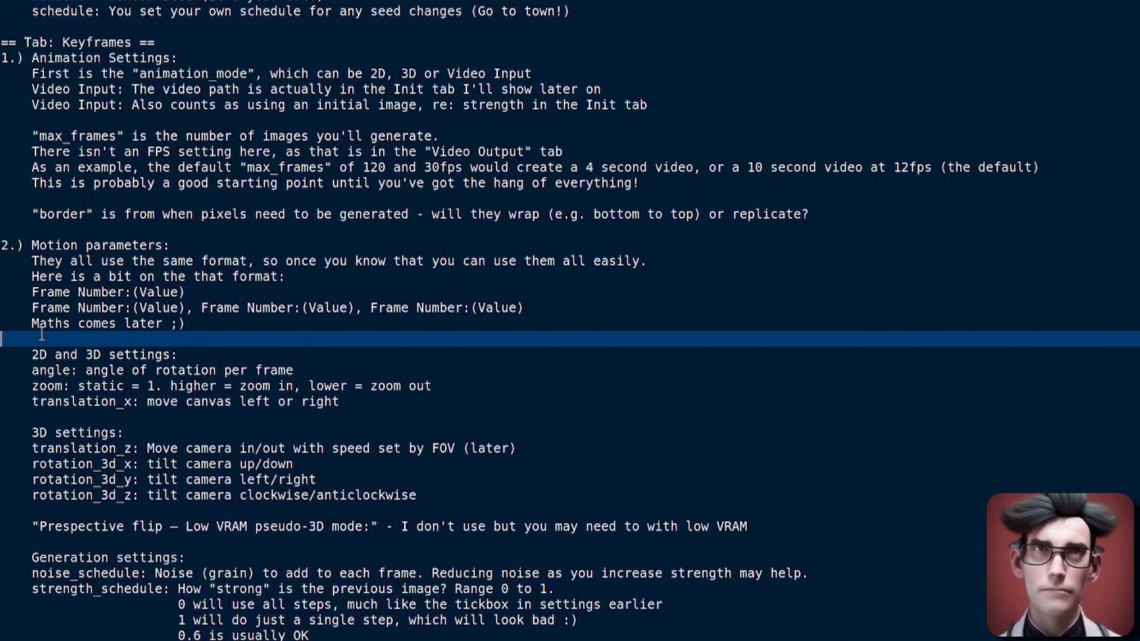
{"action": "scroll", "coordinate": [89, 196], "scroll_direction": "down", "scroll_amount": 3}
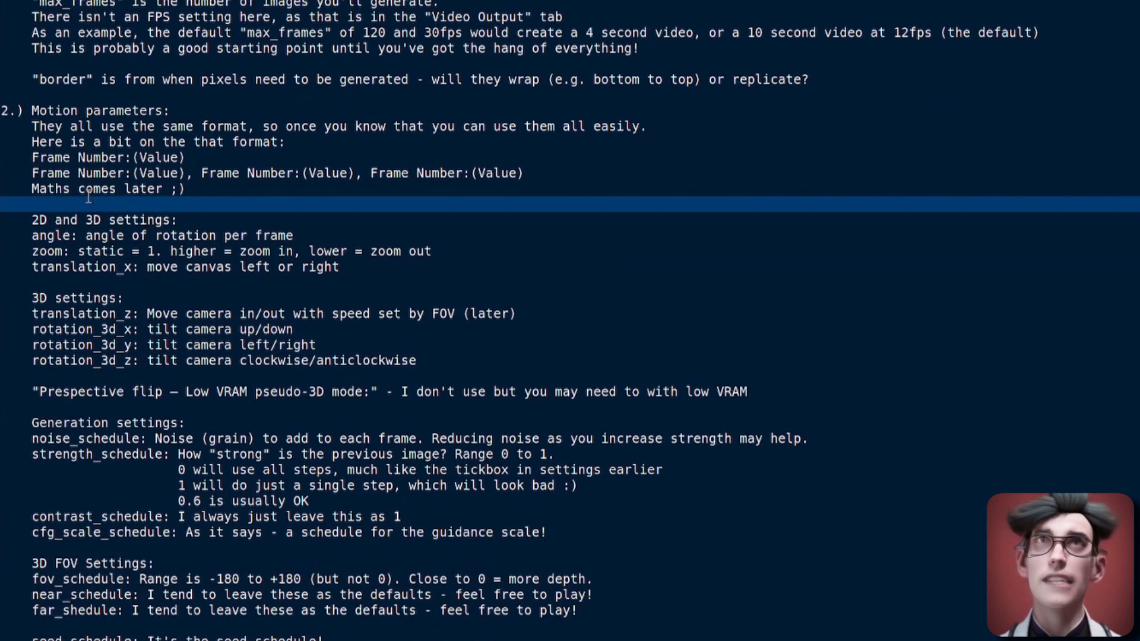
{"action": "left_click", "coordinate": [74, 144]}
{"action": "left_click", "coordinate": [84, 157]}
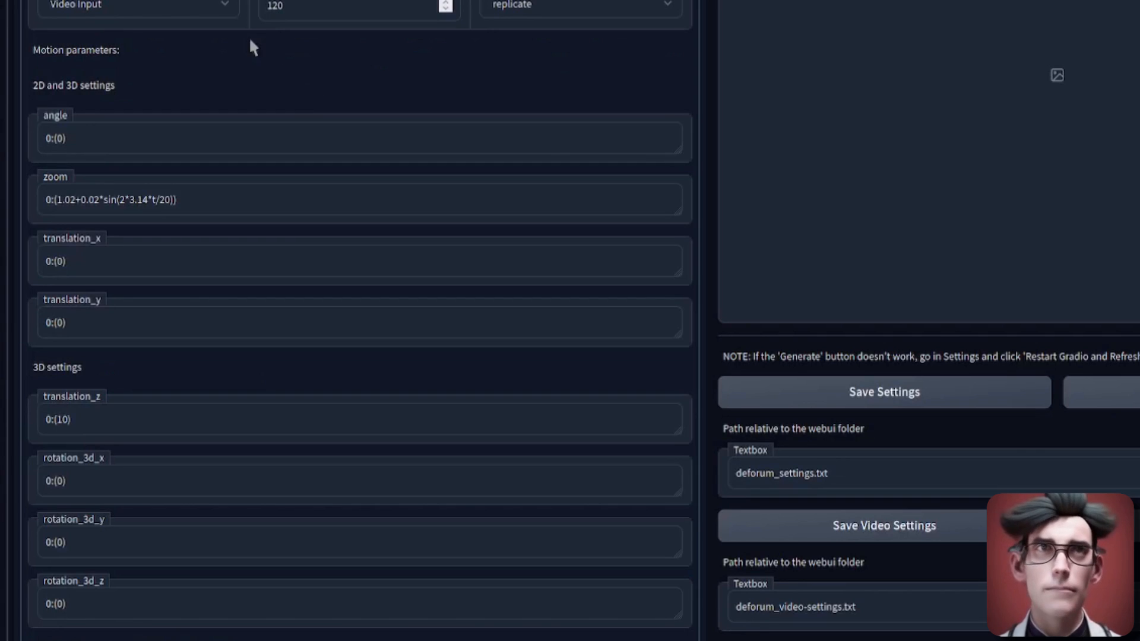
- Examine the 3D rotation, perspective flip, generation and 3D Fov settings in the Deforum keyframe options
{"action": "scroll", "coordinate": [248, 49], "scroll_direction": "down", "scroll_amount": 9}
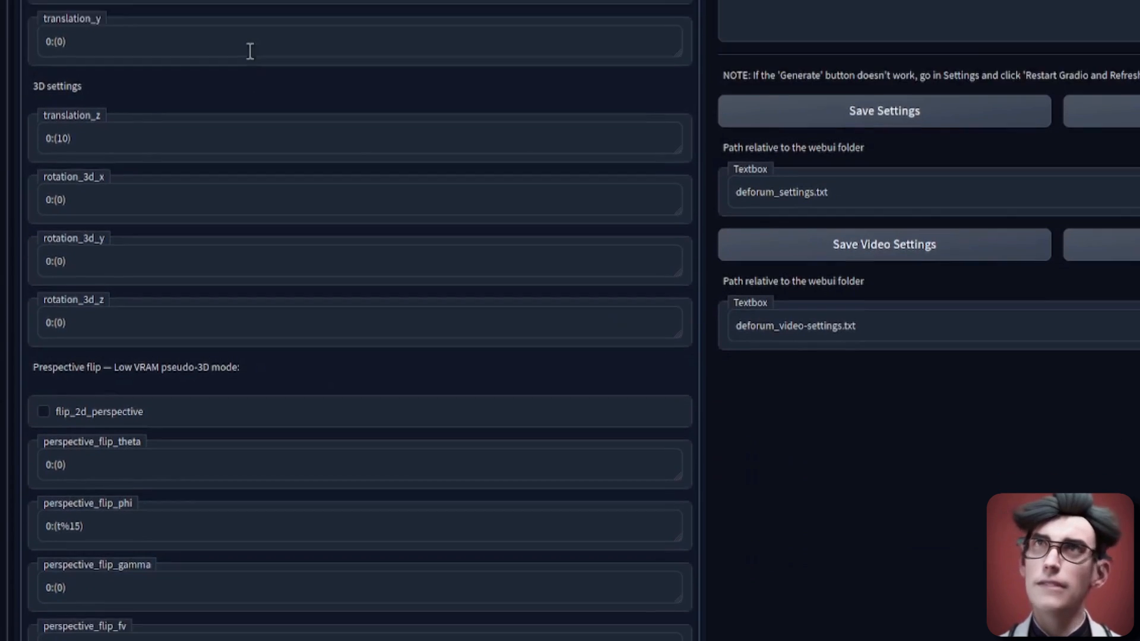
{"action": "scroll", "coordinate": [147, 309], "scroll_direction": "down", "scroll_amount": 2}
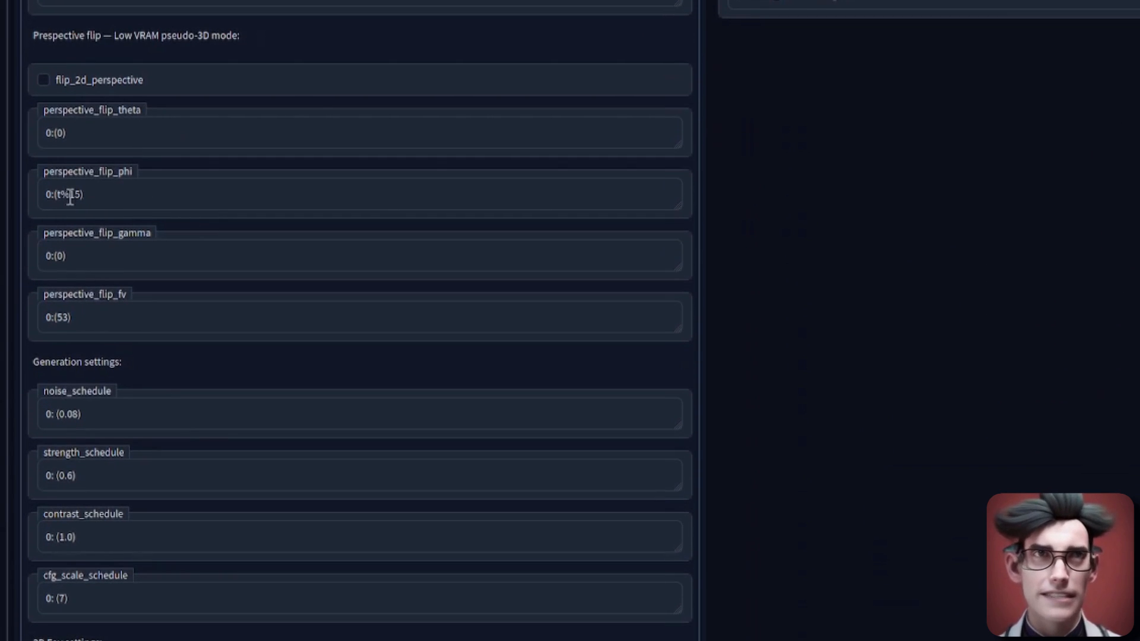
{"action": "scroll", "coordinate": [284, 188], "scroll_direction": "down", "scroll_amount": 6}
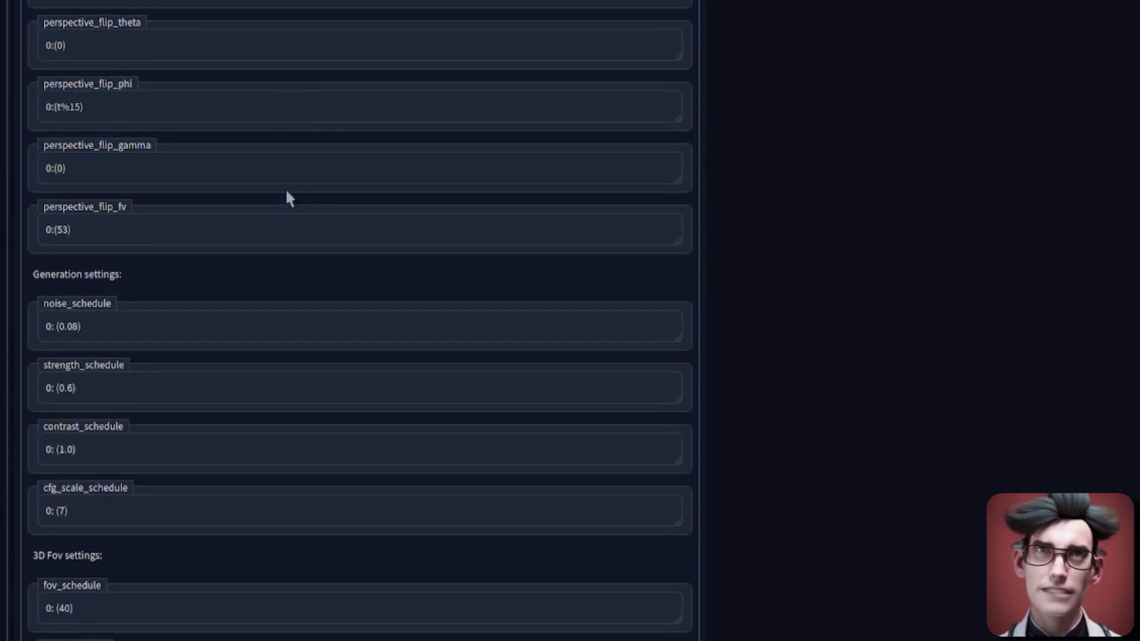
{"action": "scroll", "coordinate": [278, 195], "scroll_direction": "down", "scroll_amount": 1}
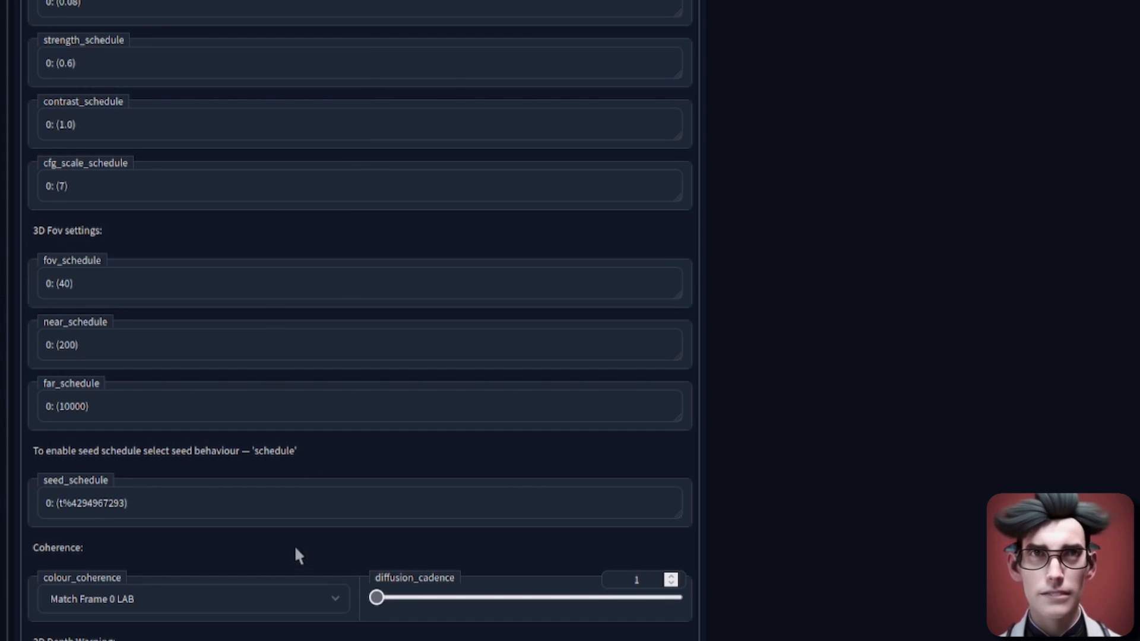
- Try out several diffusion_cadence values in the Coherence settings, including 5, 6 and 1, and leave it at 8
{"action": "scroll", "coordinate": [394, 492], "scroll_direction": "down", "scroll_amount": 3}
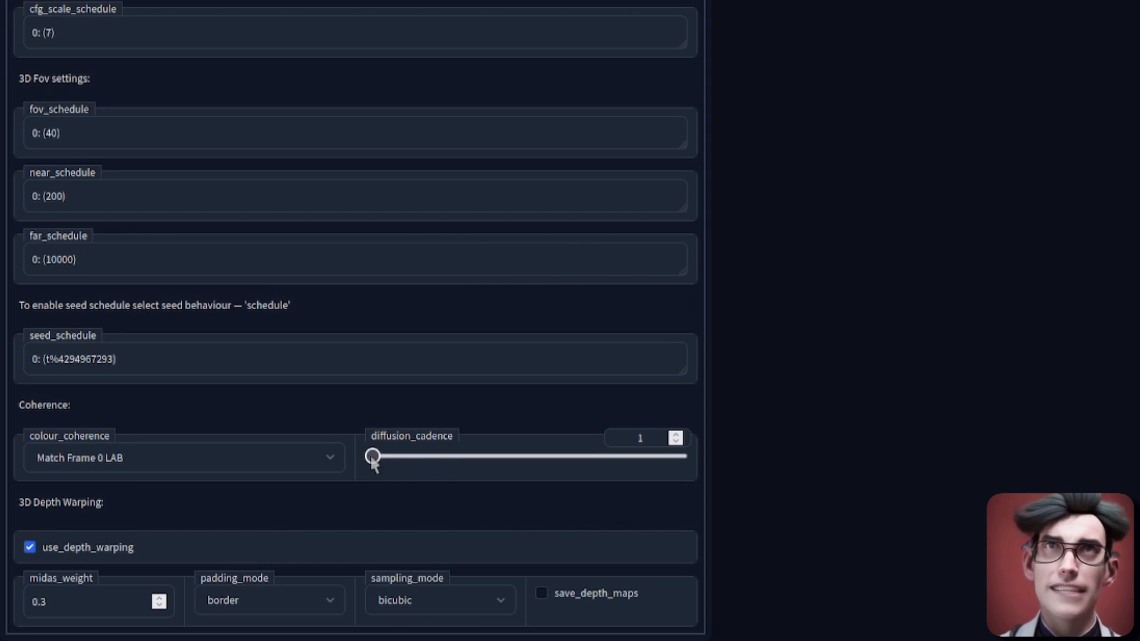
{"action": "left_click_drag", "start_coordinate": [372, 457], "coordinate": [785, 449]}
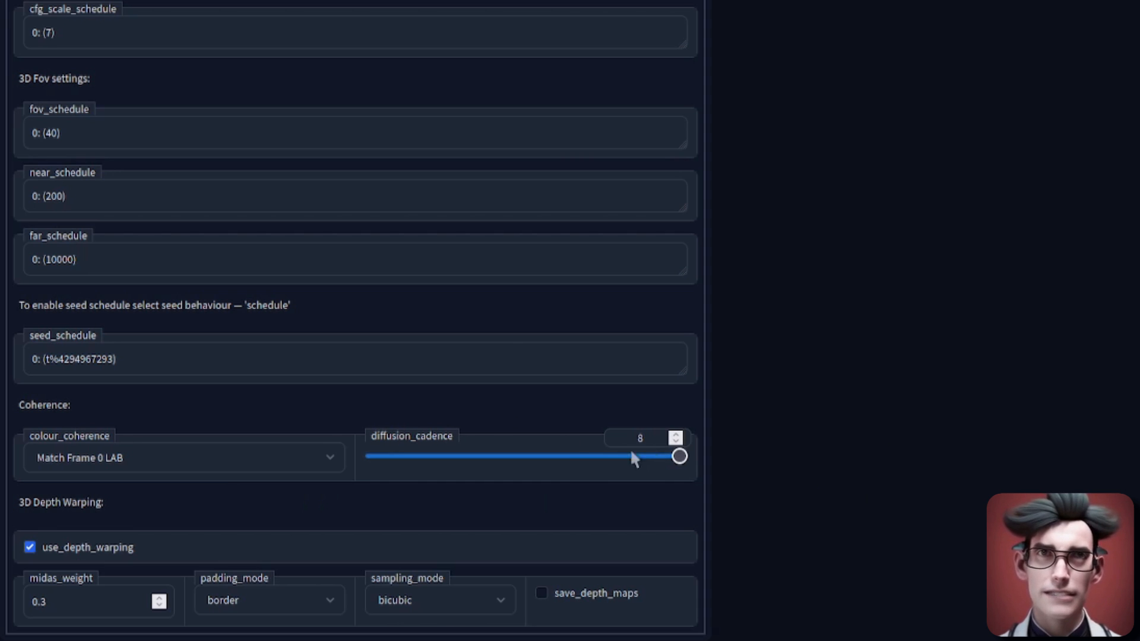
{"action": "left_click", "coordinate": [532, 457]}
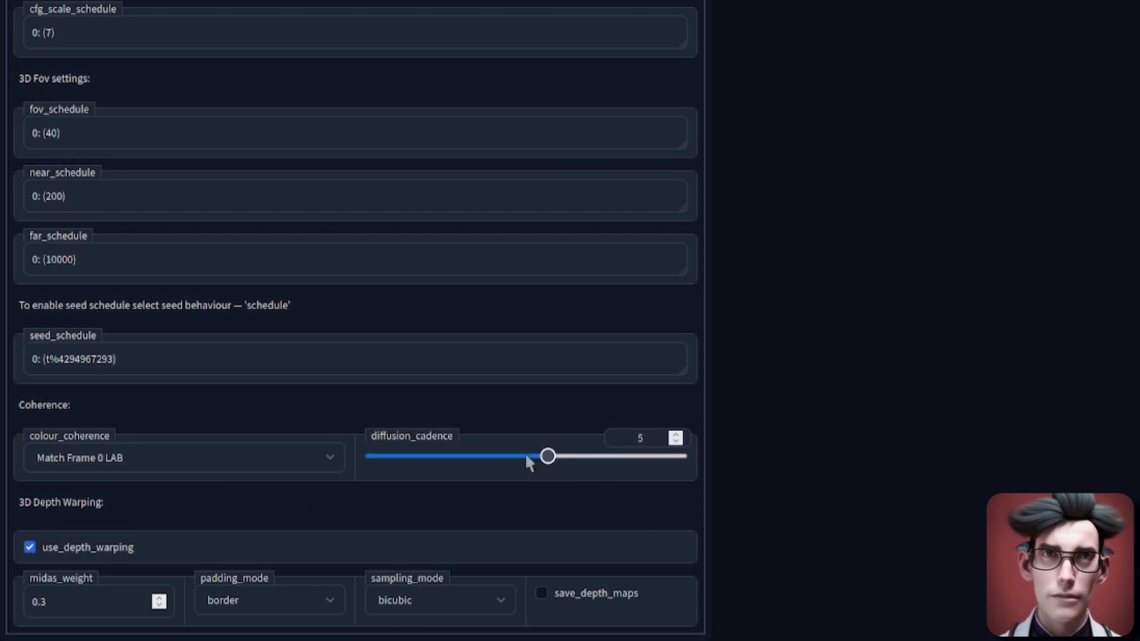
{"action": "left_click", "coordinate": [600, 458]}
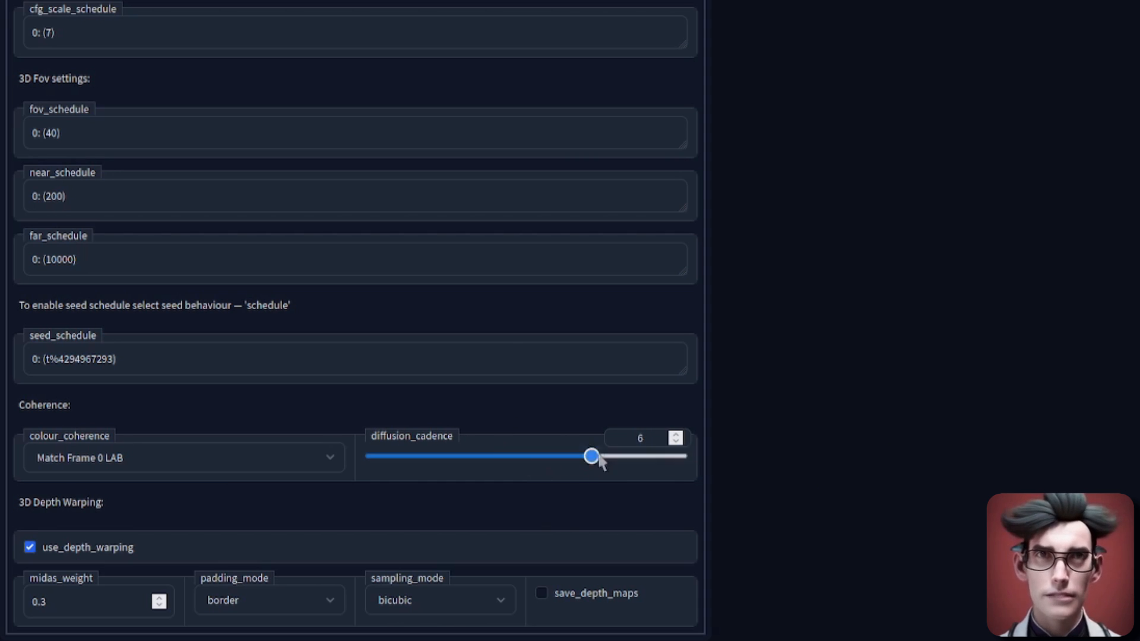
{"action": "left_click_drag", "start_coordinate": [601, 461], "coordinate": [371, 463]}
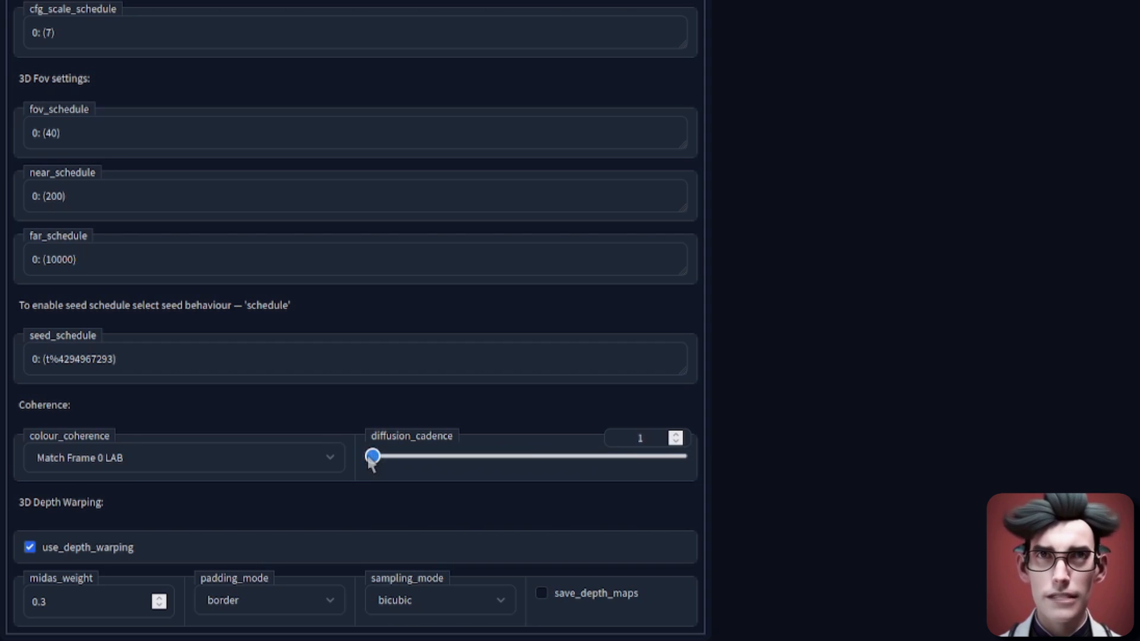
{"action": "left_click_drag", "start_coordinate": [371, 463], "coordinate": [817, 479]}
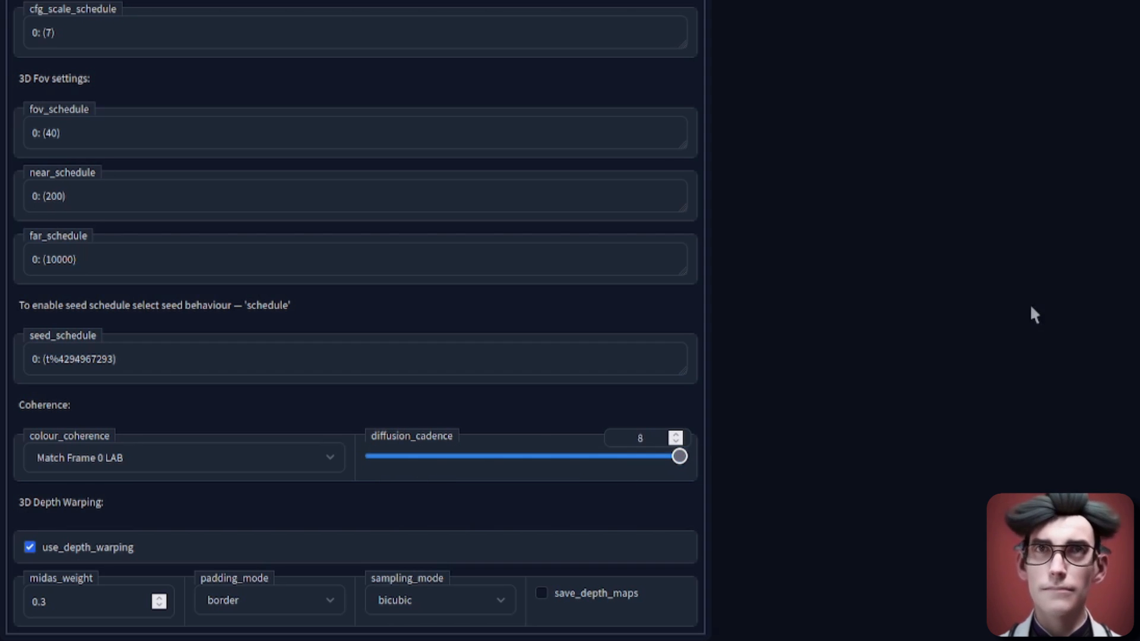
- Set diffusion_cadence to 4 in the Coherence settings and switch to Deforum's Prompts settings
{"action": "left_click", "coordinate": [497, 463]}
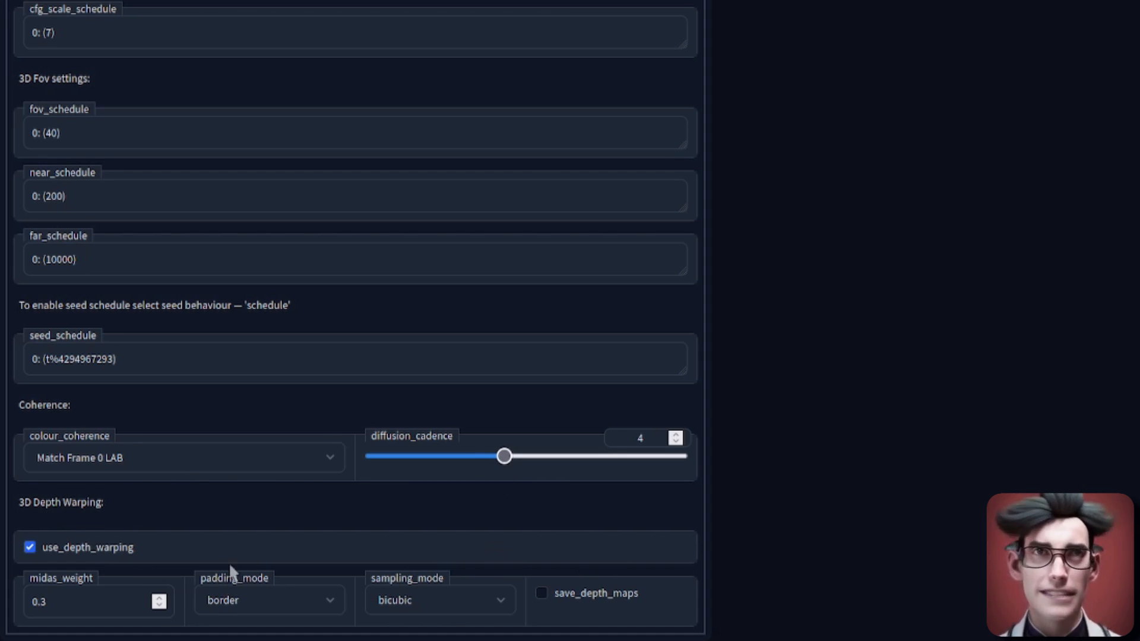
{"action": "scroll", "coordinate": [778, 462], "scroll_direction": "up", "scroll_amount": 15}
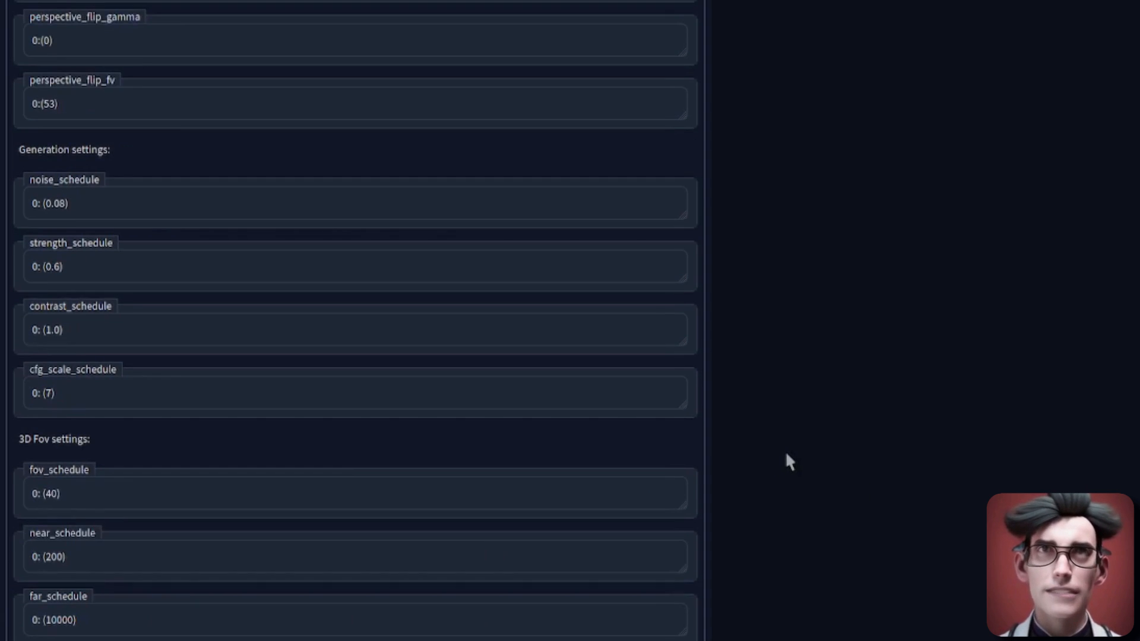
{"action": "scroll", "coordinate": [794, 477], "scroll_direction": "up", "scroll_amount": 10}
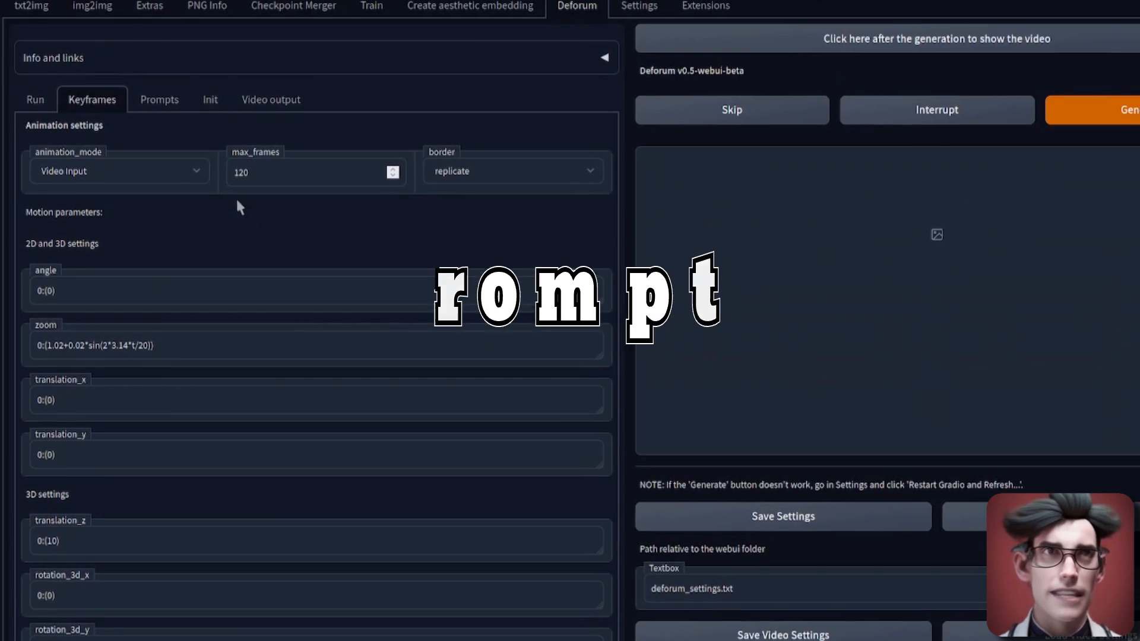
{"action": "left_click", "coordinate": [161, 116]}
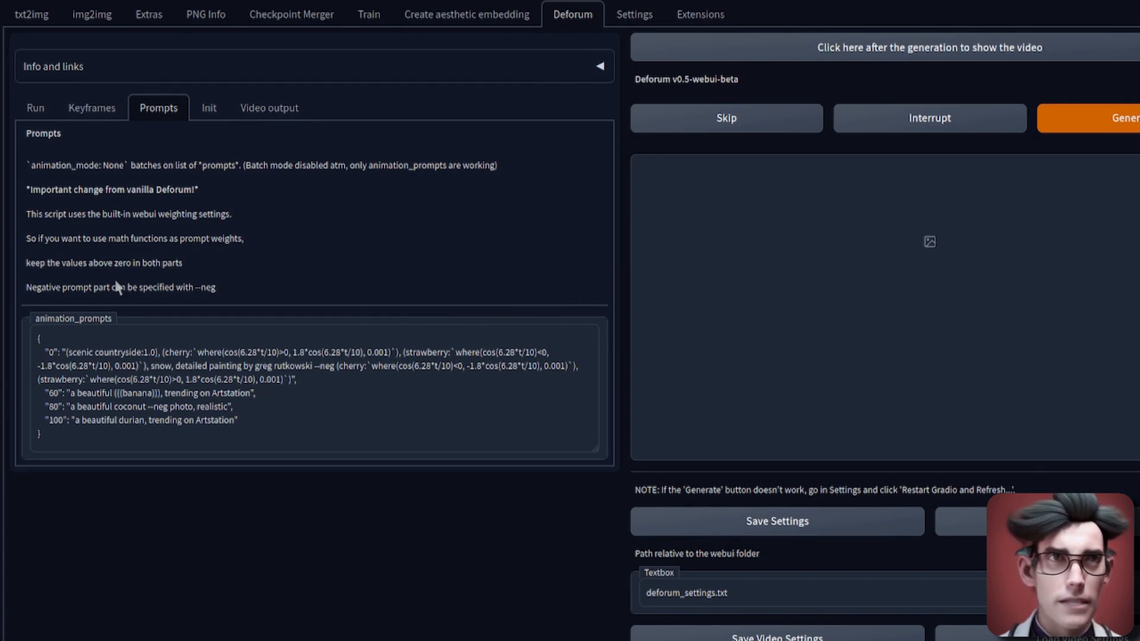
- Highlight the frame numbers 0, 80 and 100 in the animation prompts, undoing the accidental text move
{"action": "left_click_drag", "start_coordinate": [46, 353], "coordinate": [53, 353]}
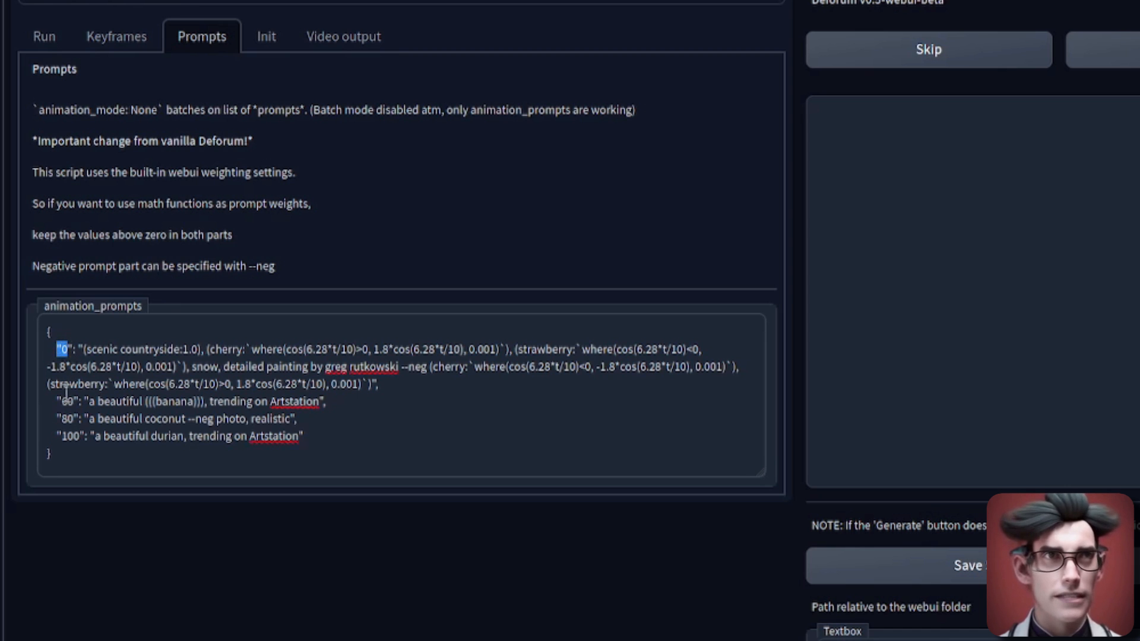
{"action": "mouse_move", "coordinate": [61, 401]}
{"action": "left_mouse_down"}
{"action": "mouse_move", "coordinate": [73, 403]}
{"action": "mouse_move", "coordinate": [73, 420]}
{"action": "left_mouse_up"}
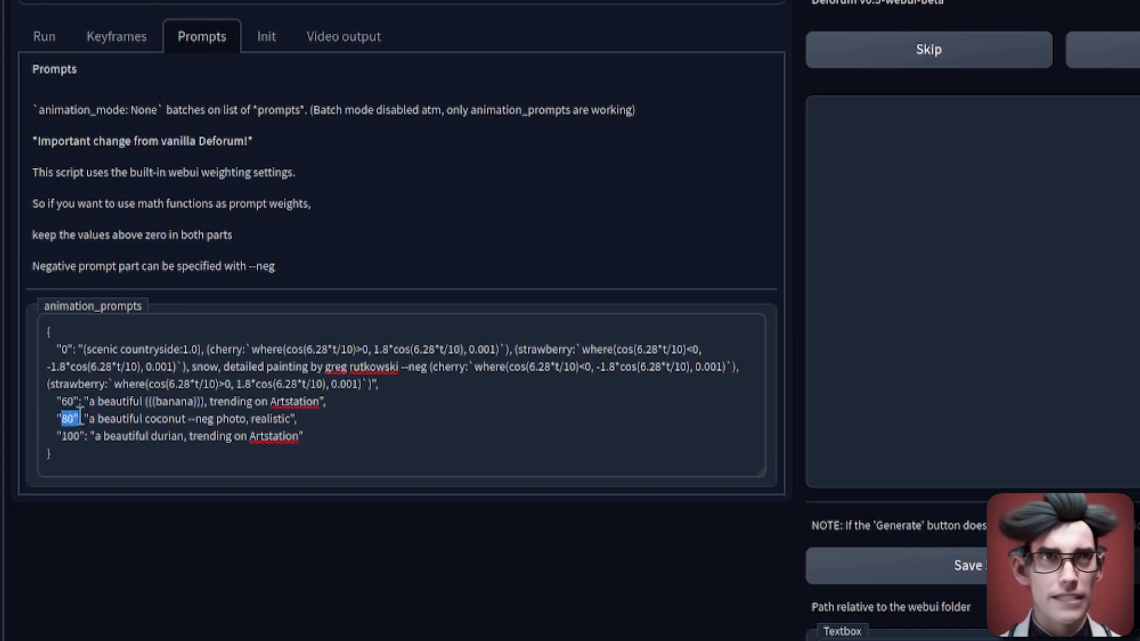
{"action": "left_click_drag", "start_coordinate": [81, 437], "coordinate": [88, 438]}
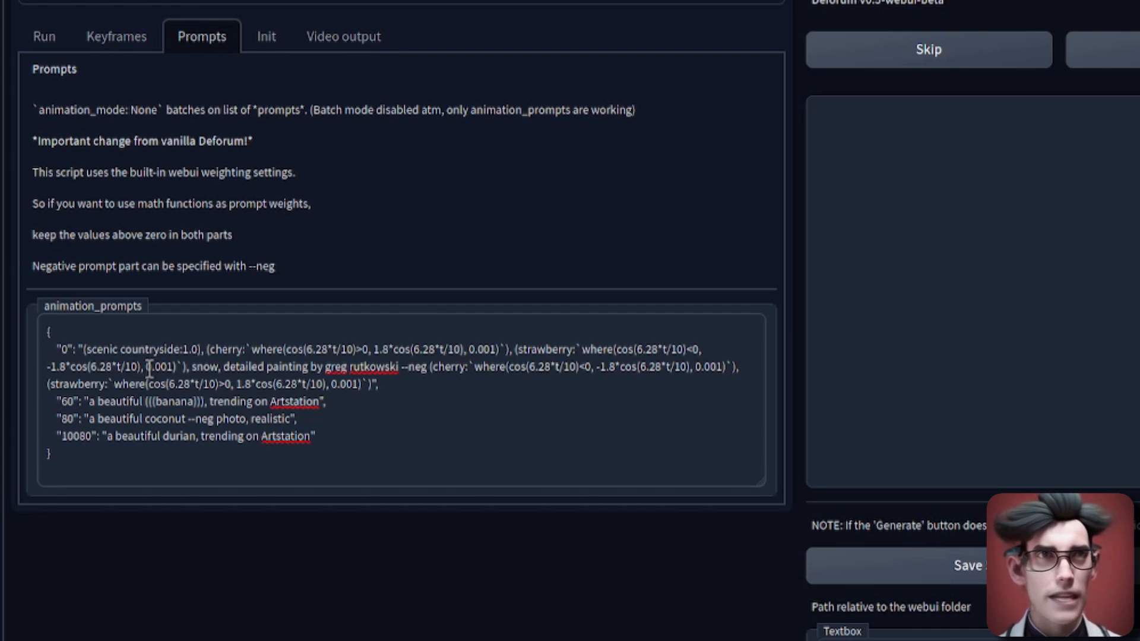
{"action": "key", "text": "ctrl+z"}
{"action": "left_click", "coordinate": [153, 437]}
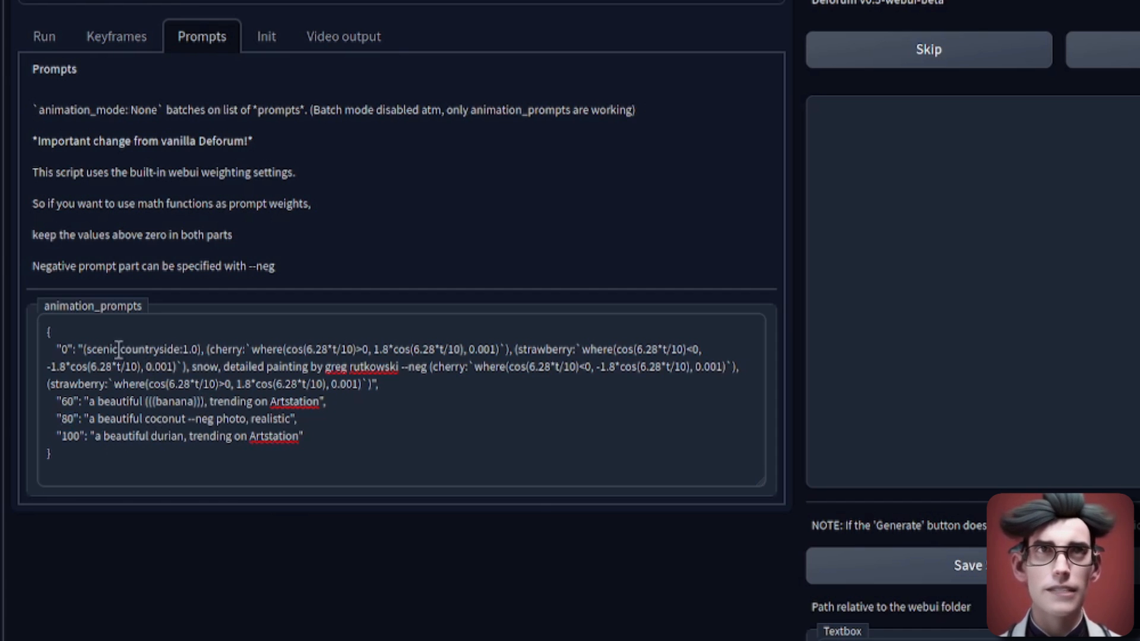
- Highlight the scenic countryside part of the frame 0 prompt and the --neg marker in the negative prompt note
{"action": "left_click_drag", "start_coordinate": [110, 350], "coordinate": [145, 355]}
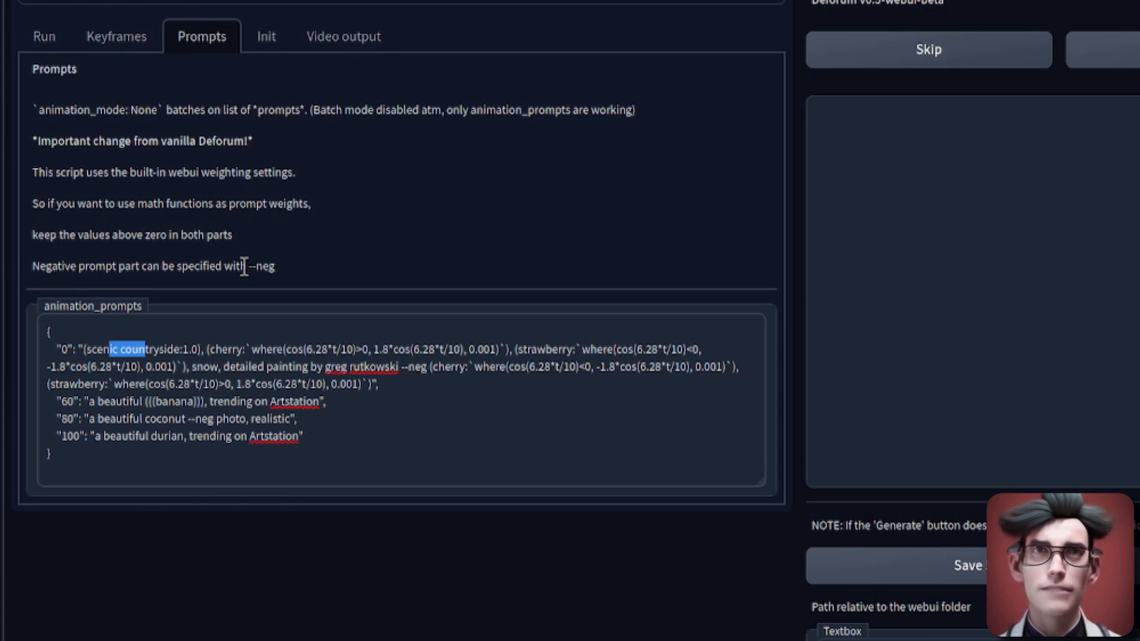
{"action": "left_click_drag", "start_coordinate": [246, 266], "coordinate": [292, 276]}
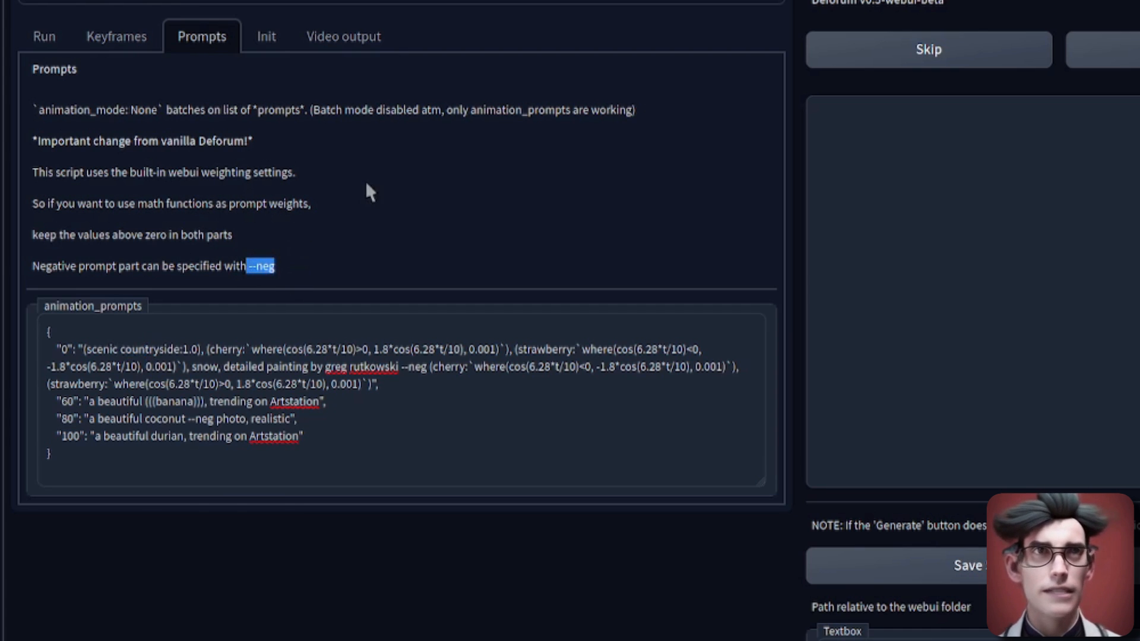
{"action": "left_click_drag", "start_coordinate": [98, 350], "coordinate": [154, 354]}
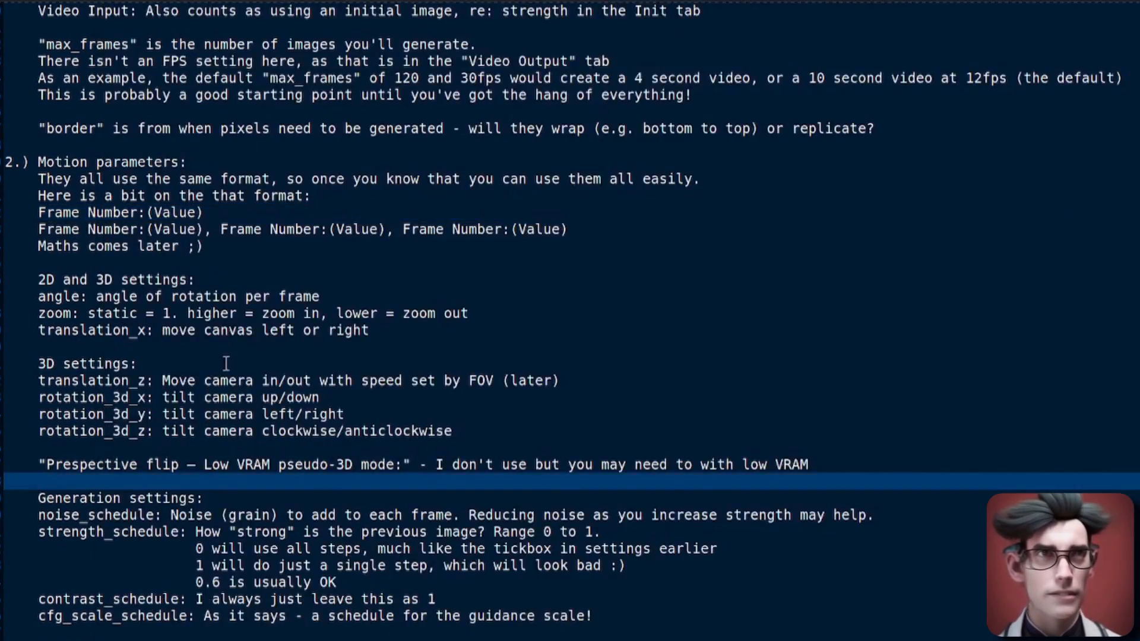
- Read the Prompts section of the text notes, covering the JSON format and the prompt weight expressions
{"action": "scroll", "coordinate": [220, 367], "scroll_direction": "down", "scroll_amount": 7}
{"action": "scroll", "coordinate": [221, 366], "scroll_direction": "down", "scroll_amount": 9}
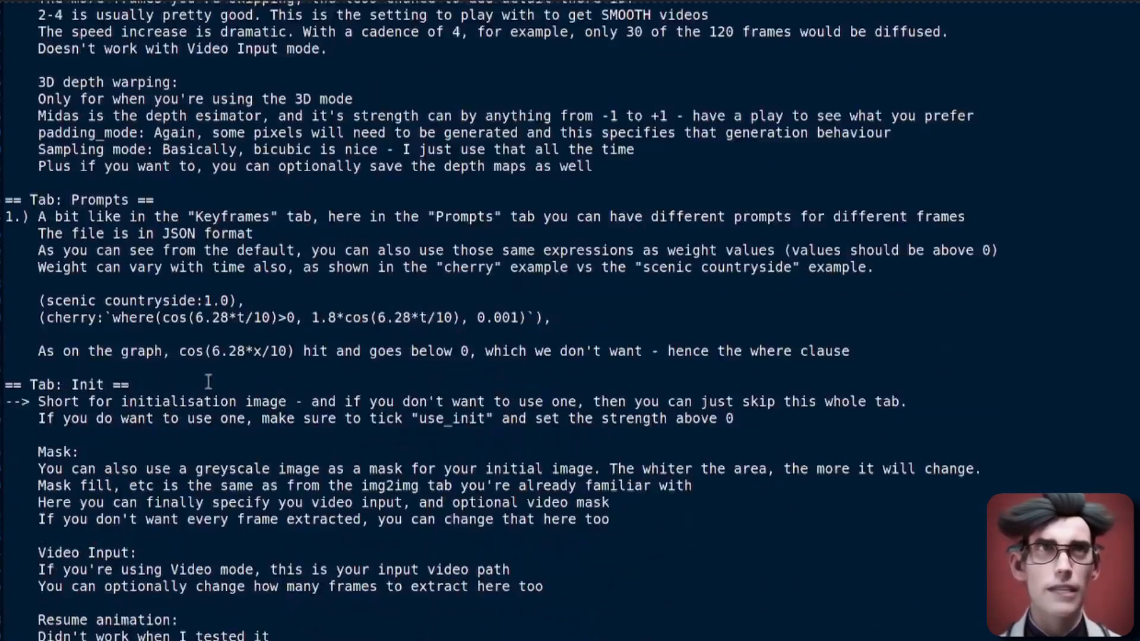
{"action": "left_click", "coordinate": [130, 418]}
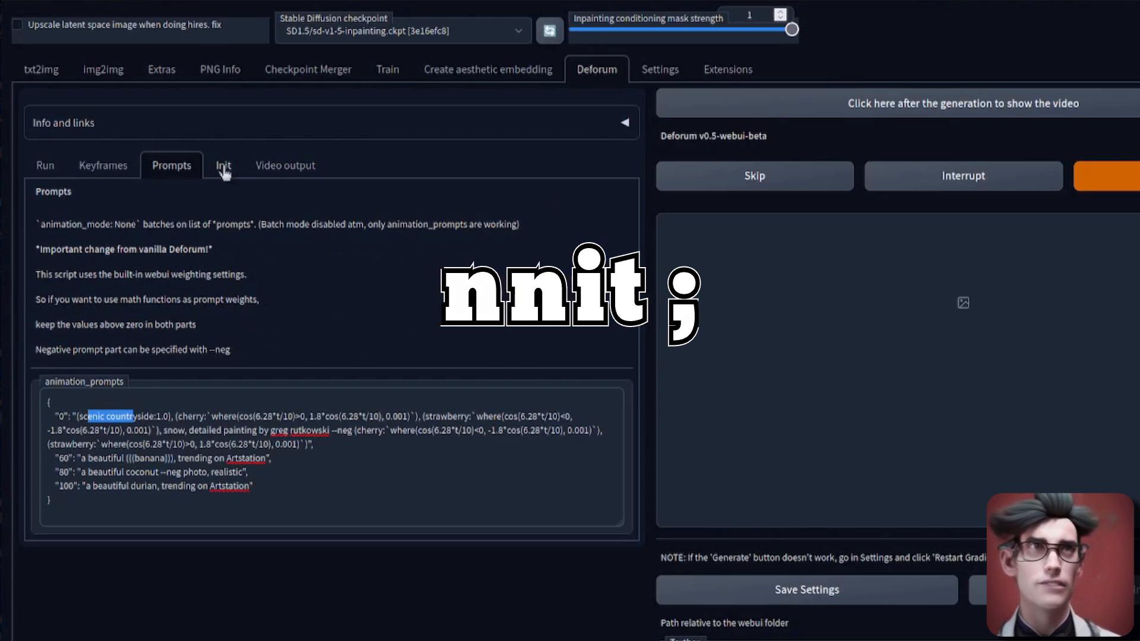
- In Deforum's Init settings, enable use_init, set the strength to 0.44, and disable use_init again
{"action": "left_click", "coordinate": [229, 172]}
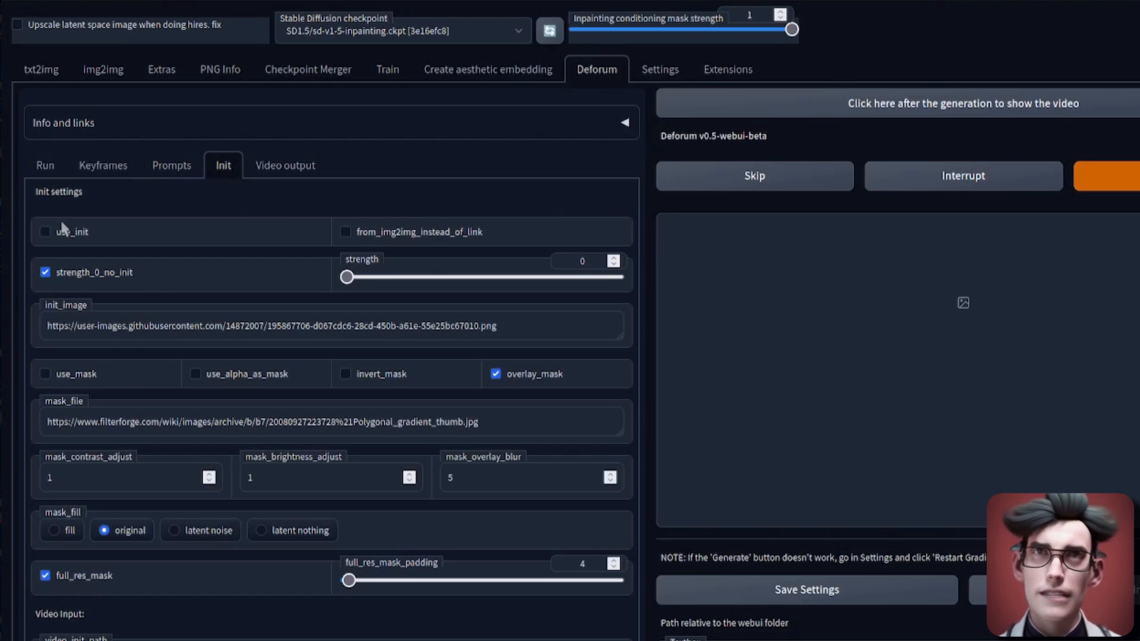
{"action": "left_click", "coordinate": [65, 238]}
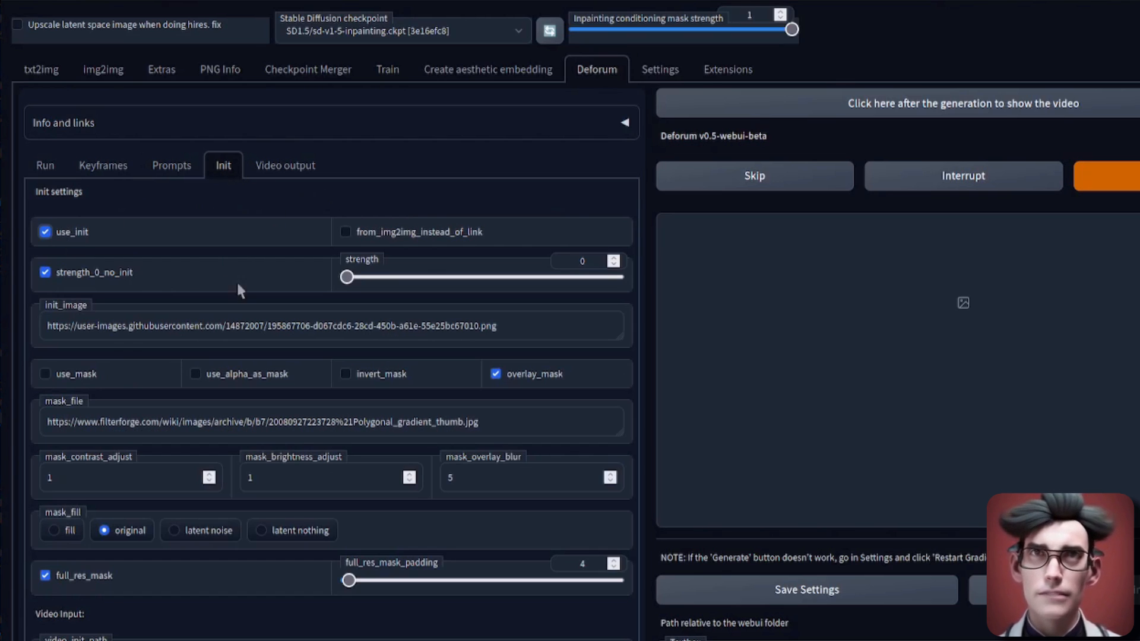
{"action": "left_click_drag", "start_coordinate": [538, 277], "coordinate": [466, 279]}
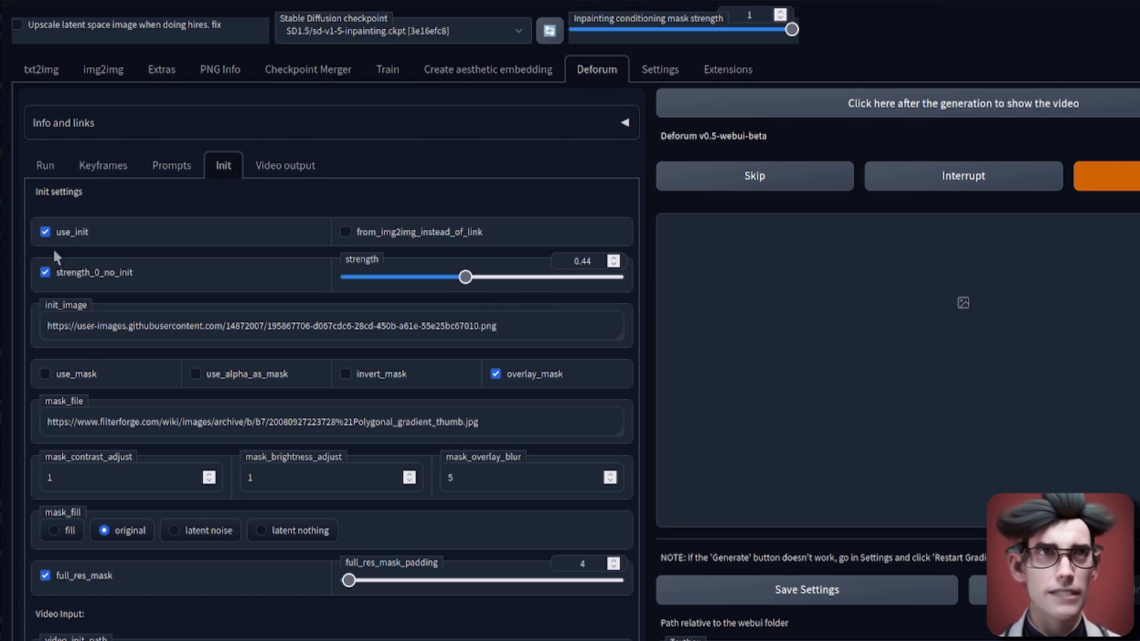
{"action": "left_click", "coordinate": [45, 231]}
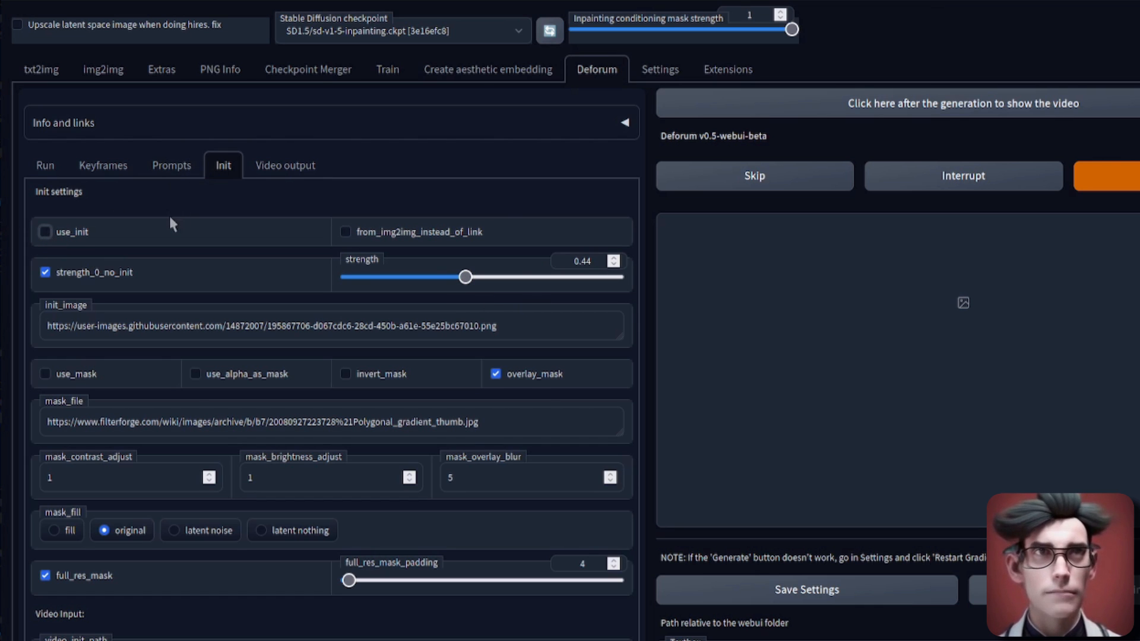
- Examine the init_image and mask_file addresses, toggling use_mask on and back off
{"action": "scroll", "coordinate": [172, 225], "scroll_direction": "down", "scroll_amount": 3}
{"action": "left_click", "coordinate": [59, 168]}
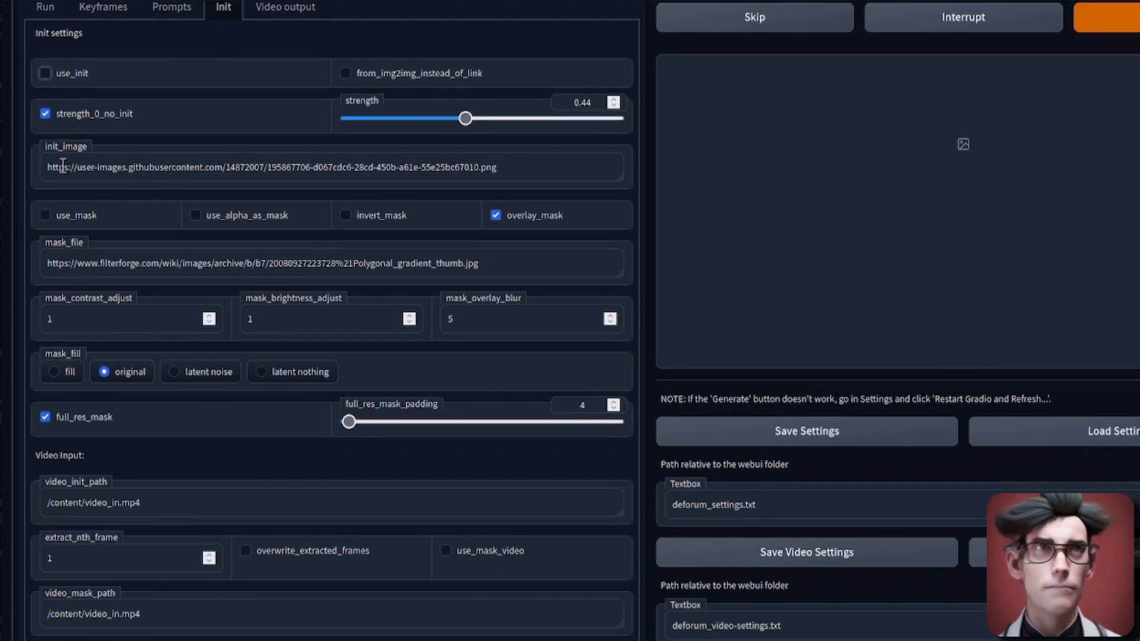
{"action": "key", "text": "shift+End"}
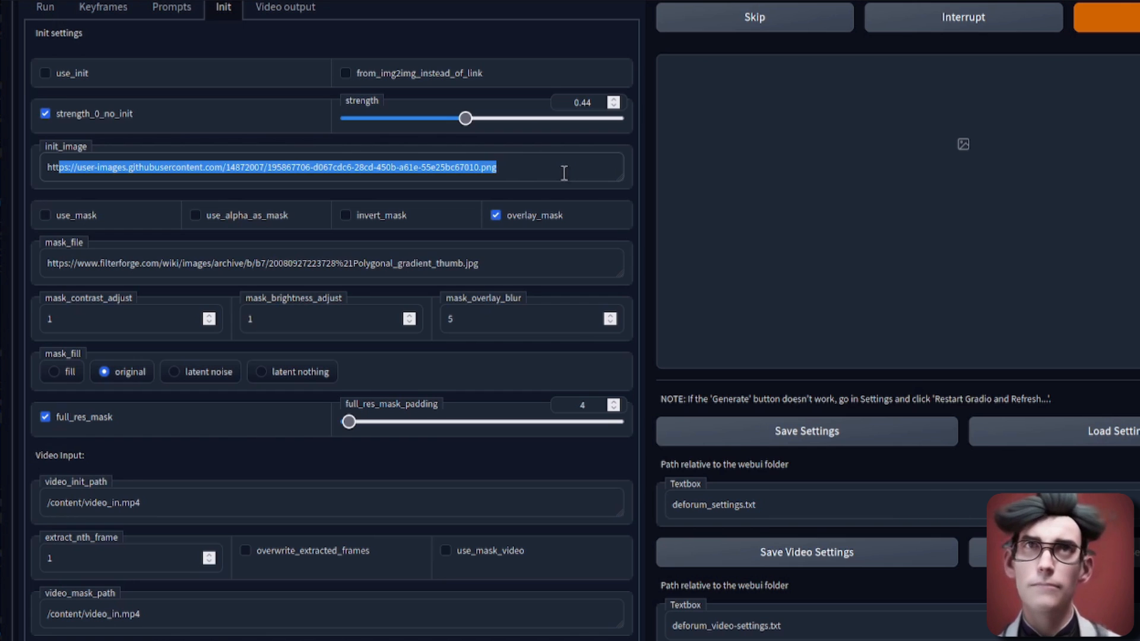
{"action": "left_click", "coordinate": [100, 222]}
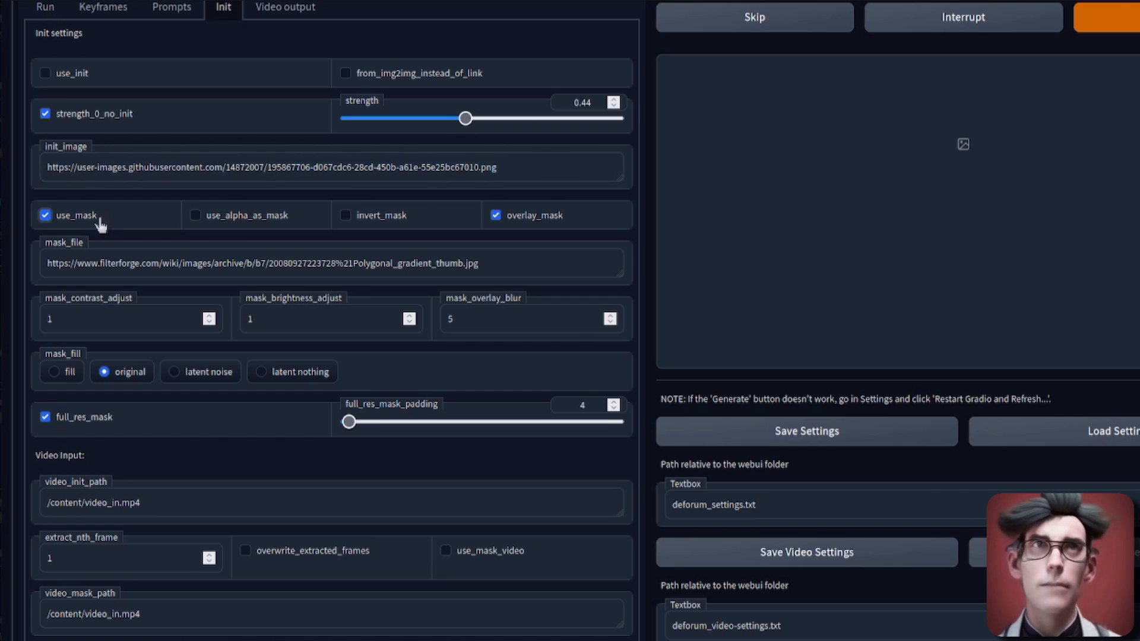
{"action": "left_click", "coordinate": [100, 222]}
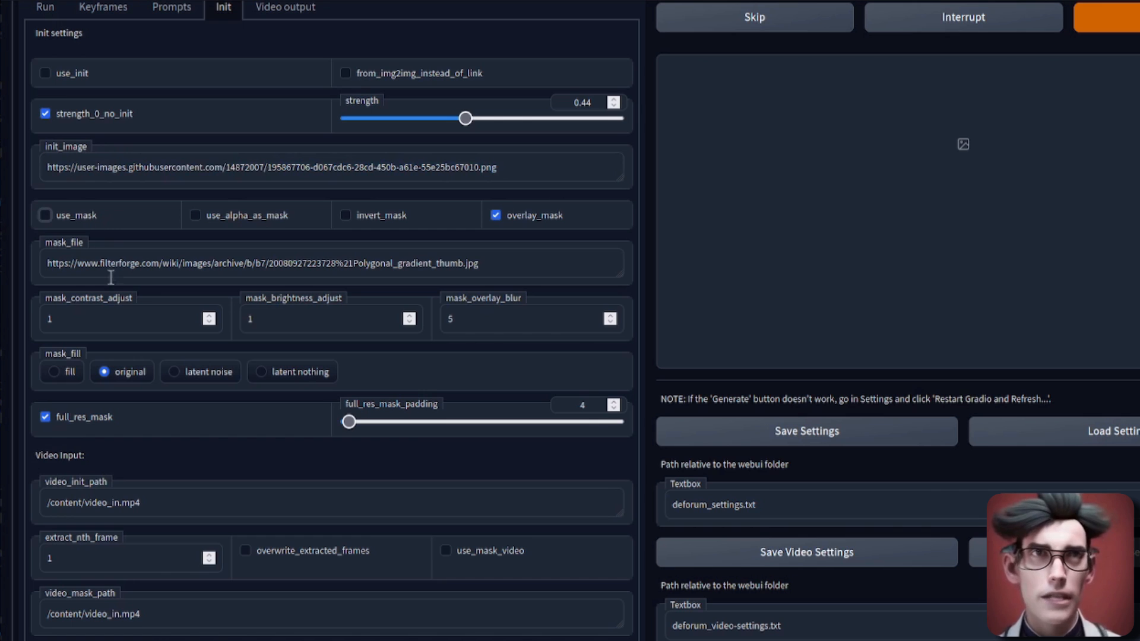
{"action": "double_click", "coordinate": [145, 261]}
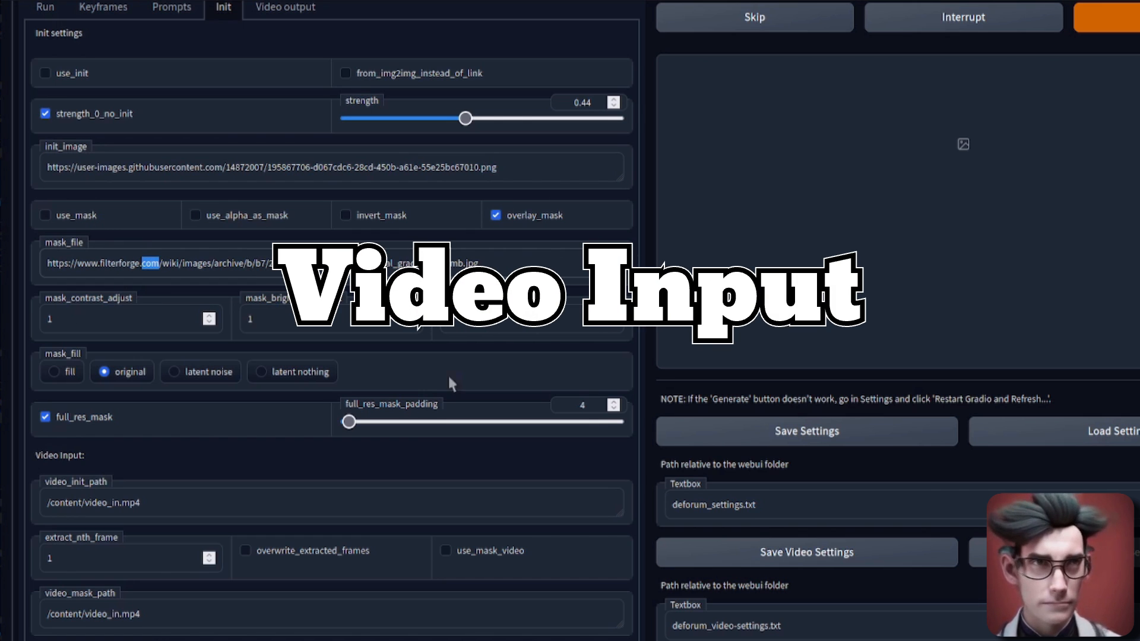
- Examine the Video Input and Resume animation settings, selecting the video_init_path value and toggling resume_from_timestring on and back off
{"action": "right_click", "coordinate": [244, 442]}
{"action": "left_click", "coordinate": [195, 432]}
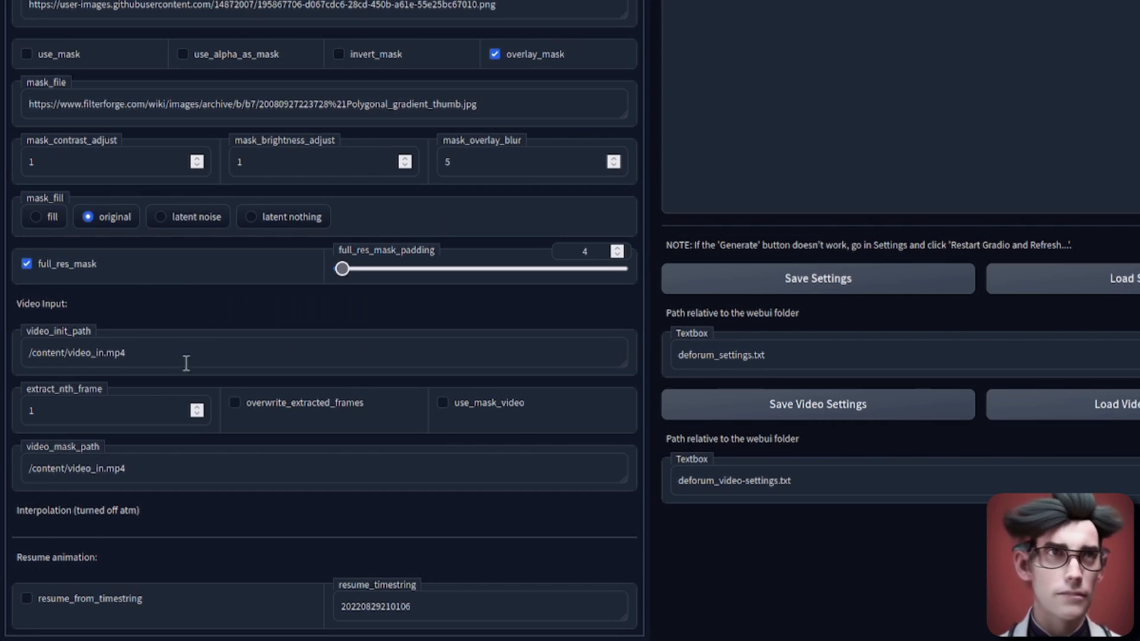
{"action": "left_click", "coordinate": [170, 361]}
{"action": "key", "text": "ctrl+a"}
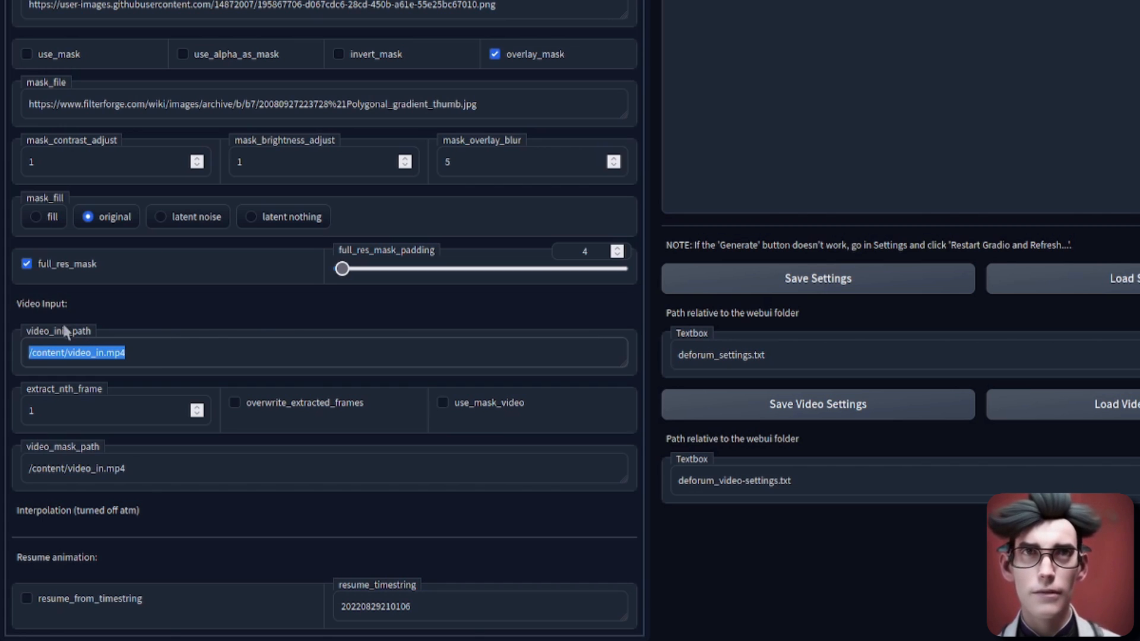
{"action": "left_click", "coordinate": [443, 403]}
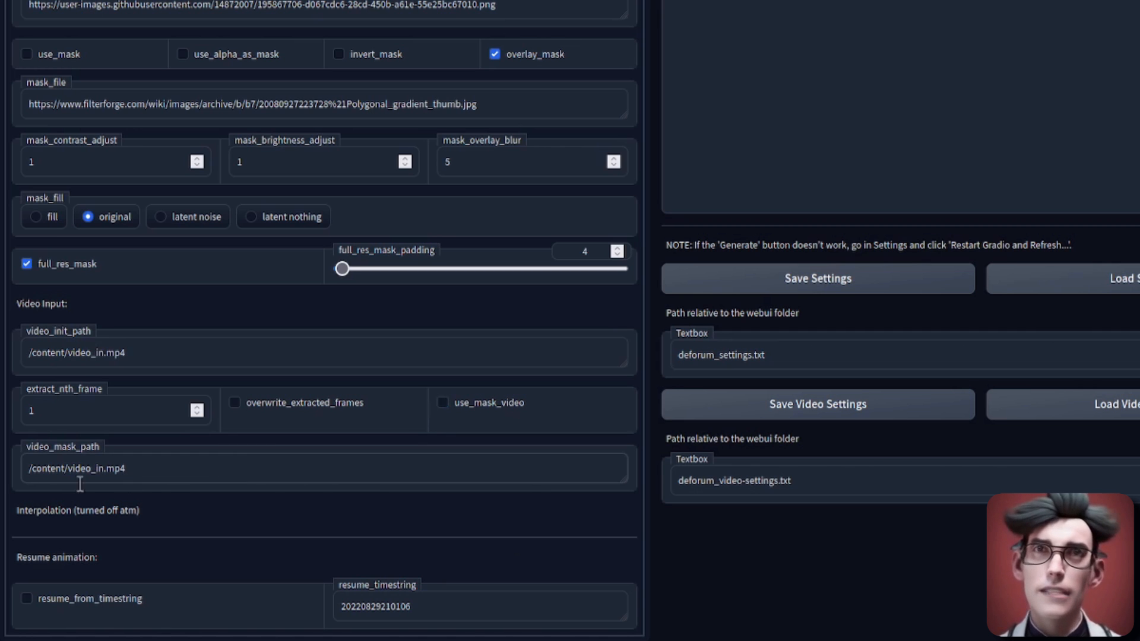
{"action": "left_click", "coordinate": [110, 601]}
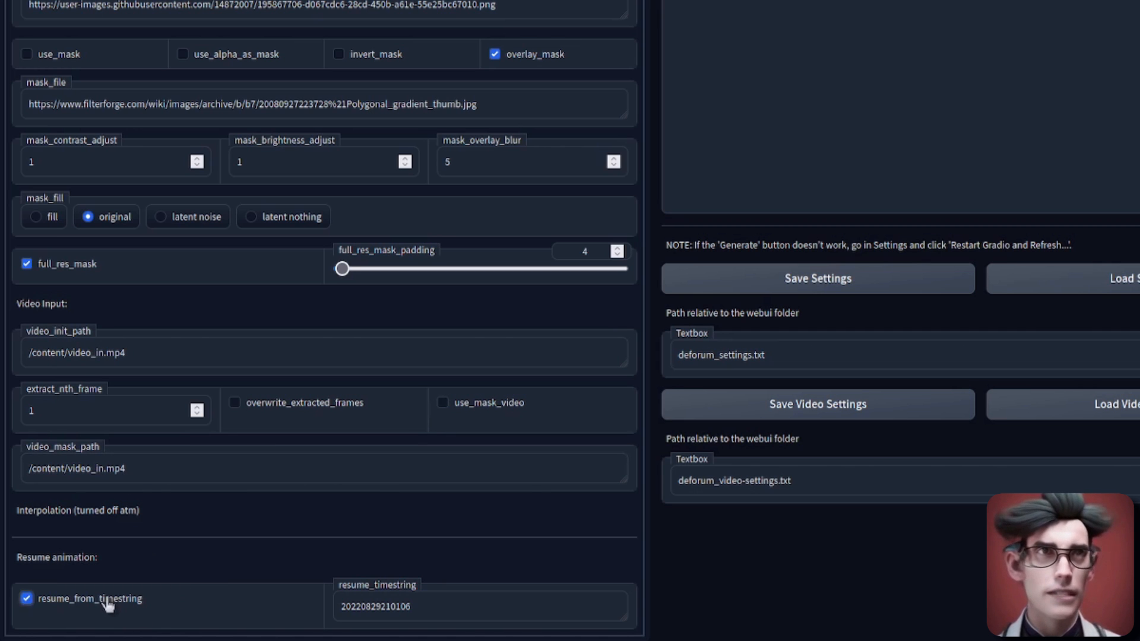
{"action": "left_click", "coordinate": [28, 599]}
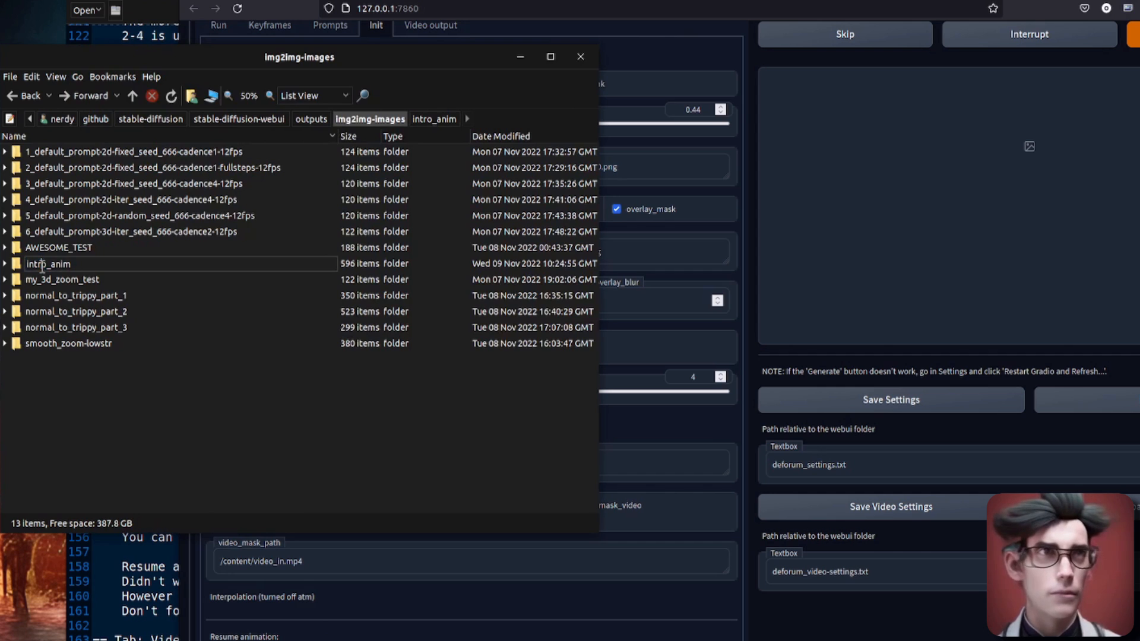
{"action": "double_click", "coordinate": [66, 276]}
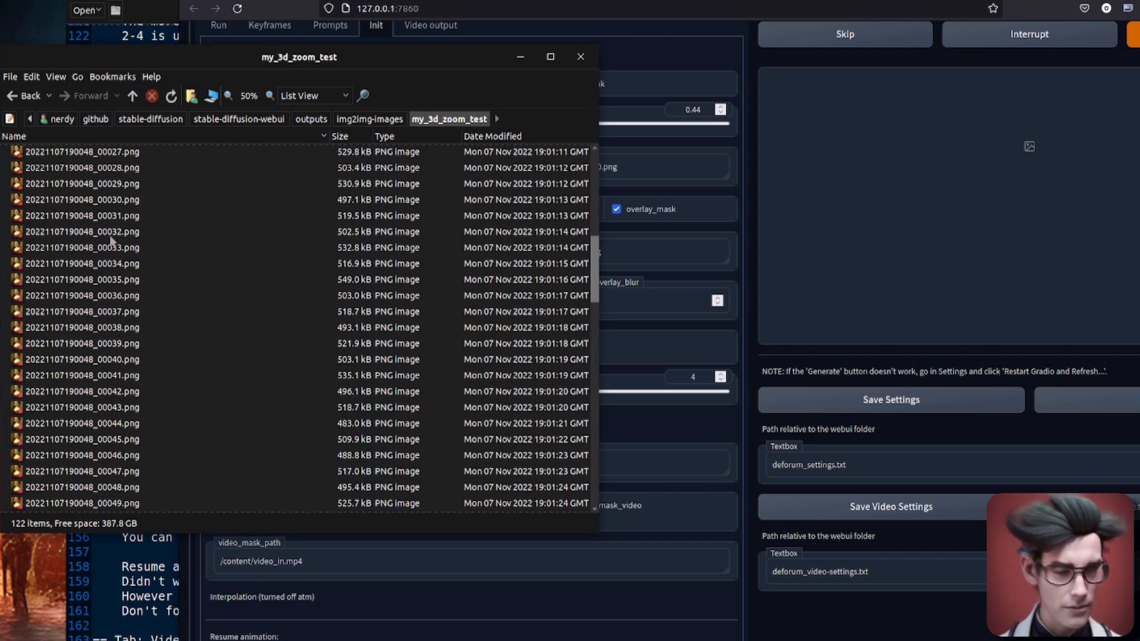
{"action": "left_click", "coordinate": [111, 234]}
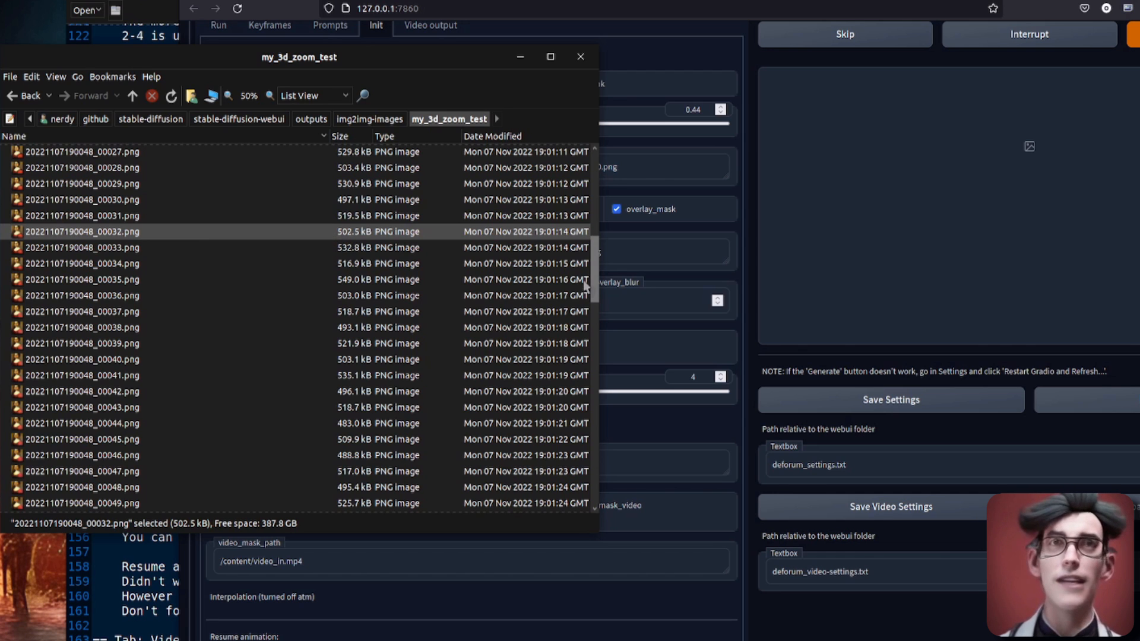
{"action": "left_click_drag", "start_coordinate": [595, 278], "coordinate": [614, 484]}
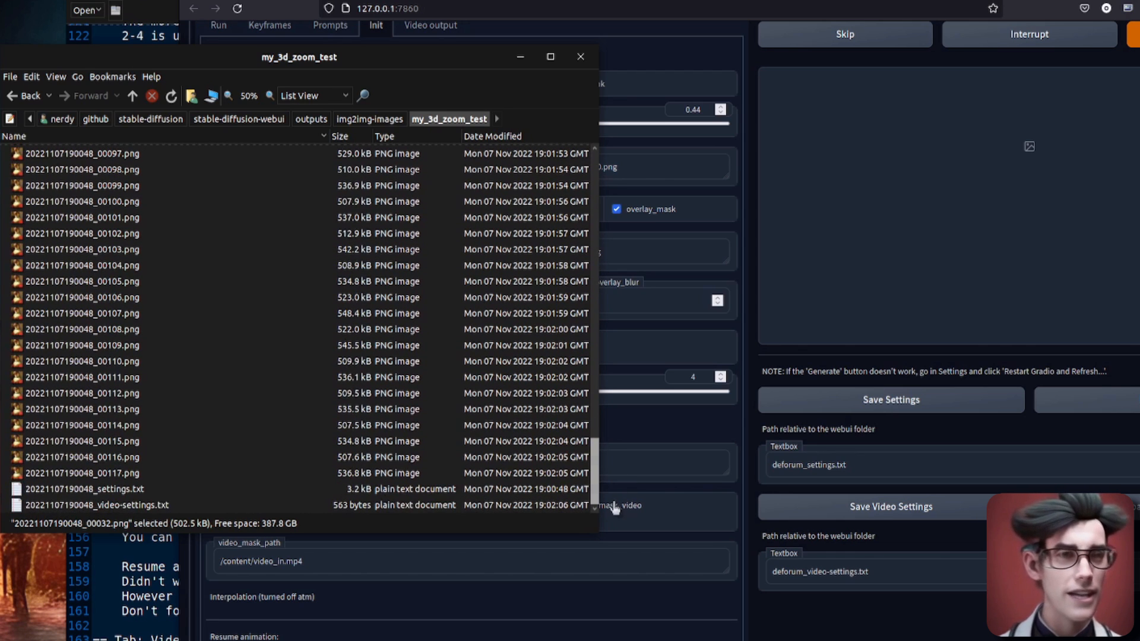
{"action": "left_click", "coordinate": [127, 473]}
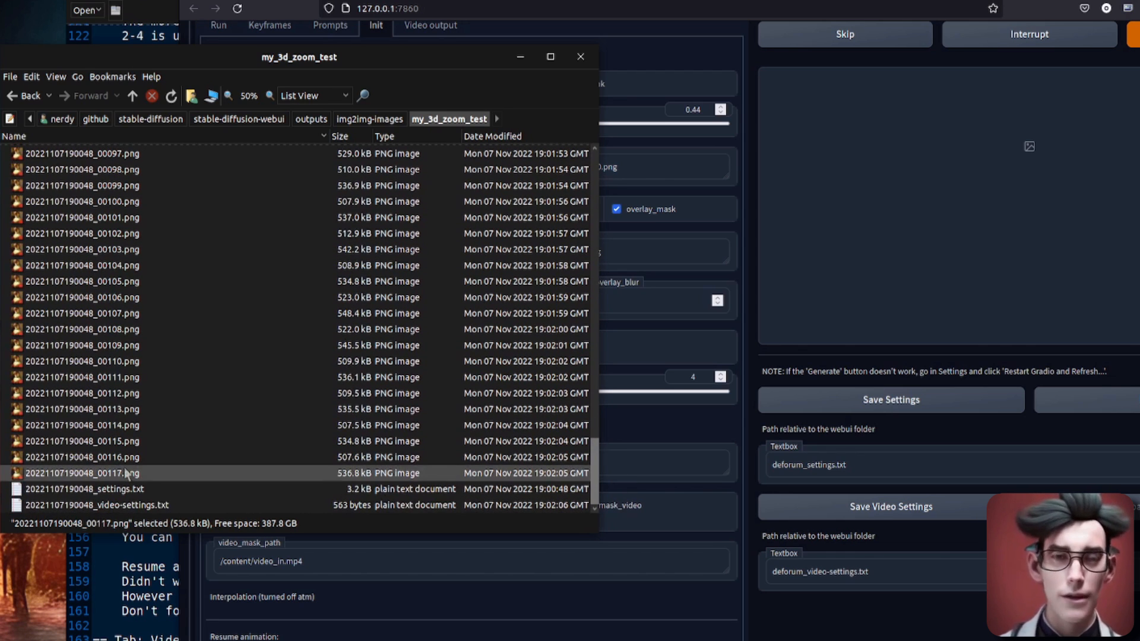
{"action": "right_click", "coordinate": [125, 472]}
{"action": "left_click", "coordinate": [153, 527]}
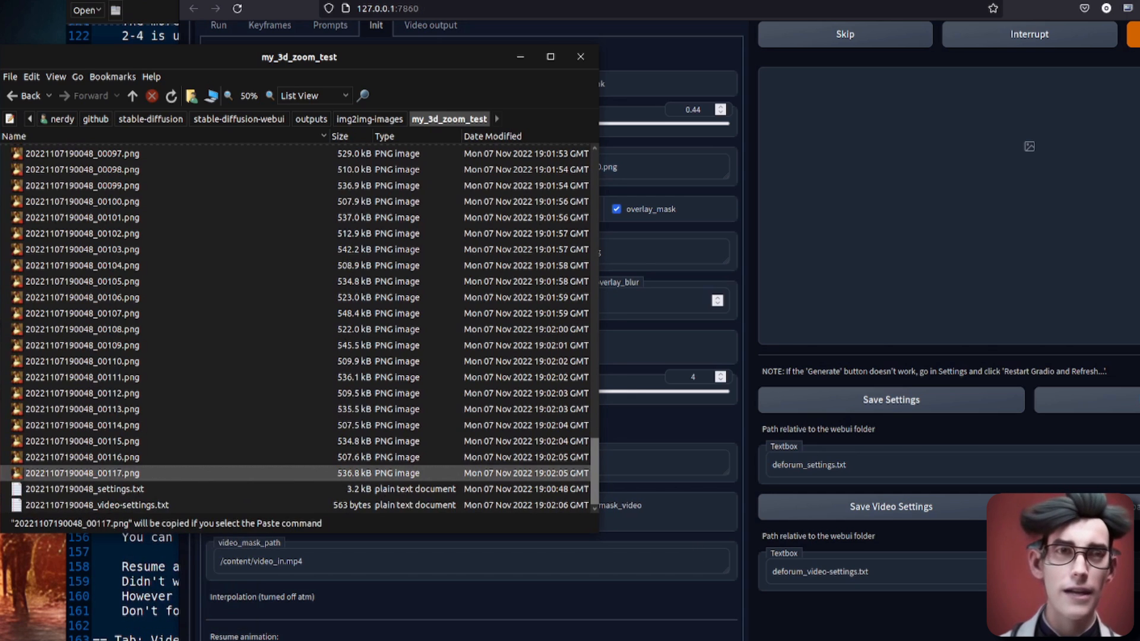
{"action": "left_click", "coordinate": [596, 636]}
{"action": "scroll", "coordinate": [548, 292], "scroll_direction": "up", "scroll_amount": 3}
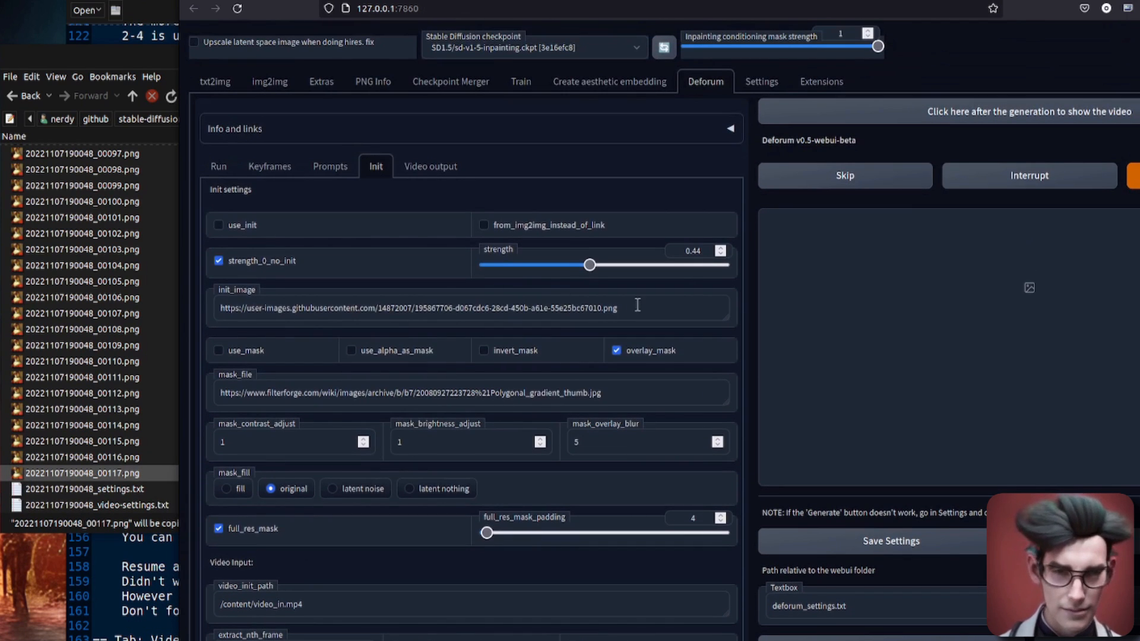
{"action": "left_click_drag", "start_coordinate": [637, 305], "coordinate": [230, 309]}
{"action": "left_click", "coordinate": [543, 273]}
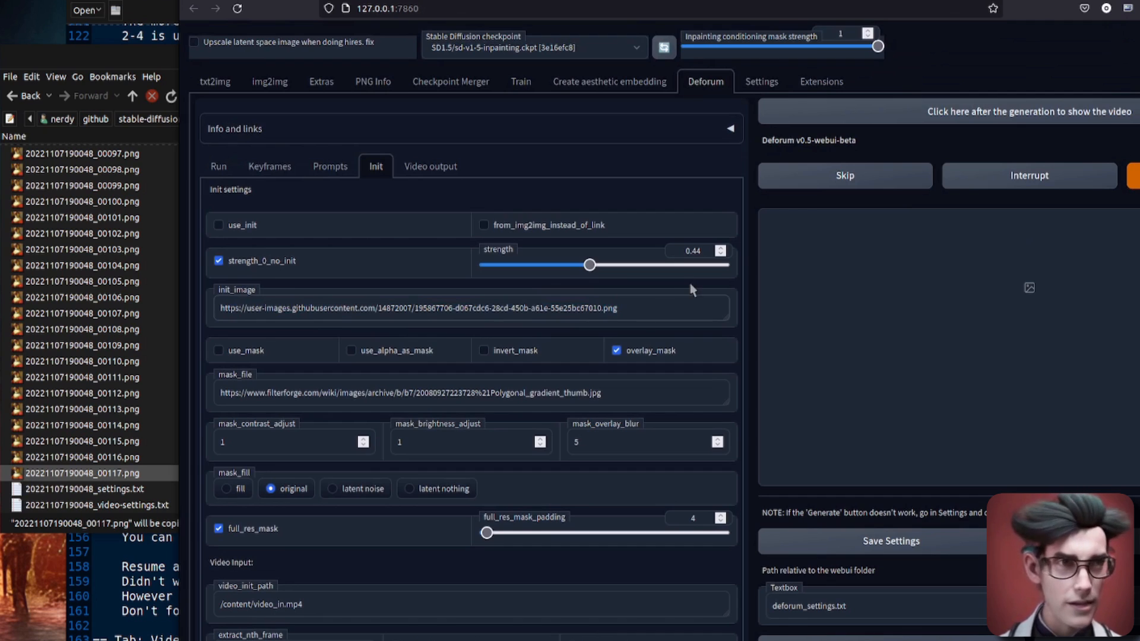
{"action": "key", "text": "ctrl+a"}
{"action": "key", "text": "BackSpace"}
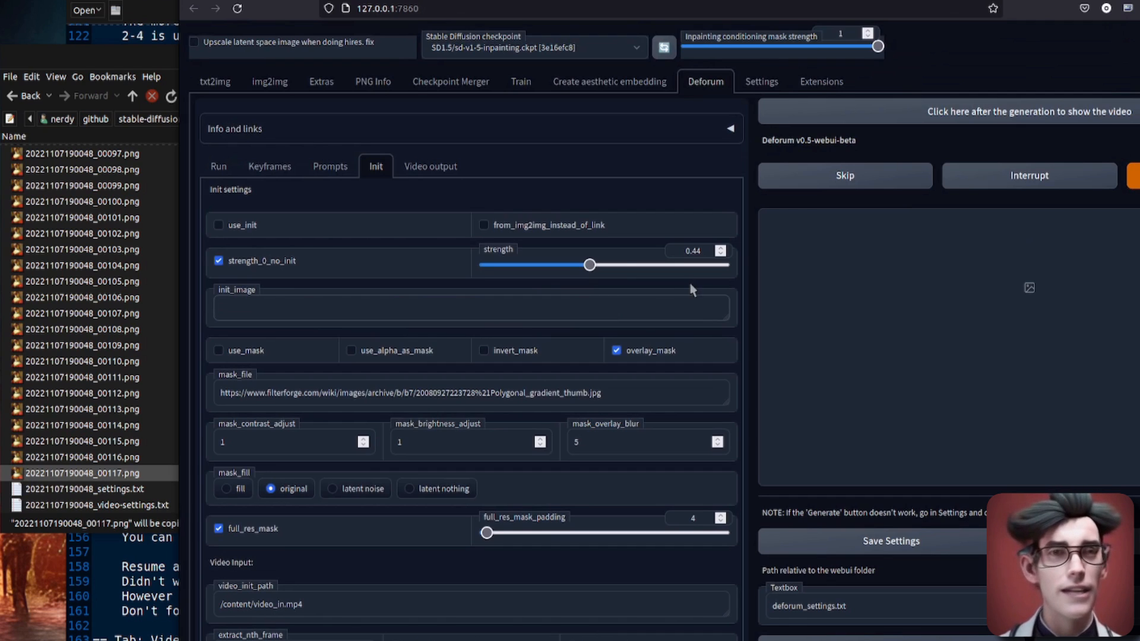
{"action": "key", "text": "ctrl+v"}
- Enable use_init, raise the init strength to 0.92, and disable use_init again
{"action": "left_click", "coordinate": [239, 225]}
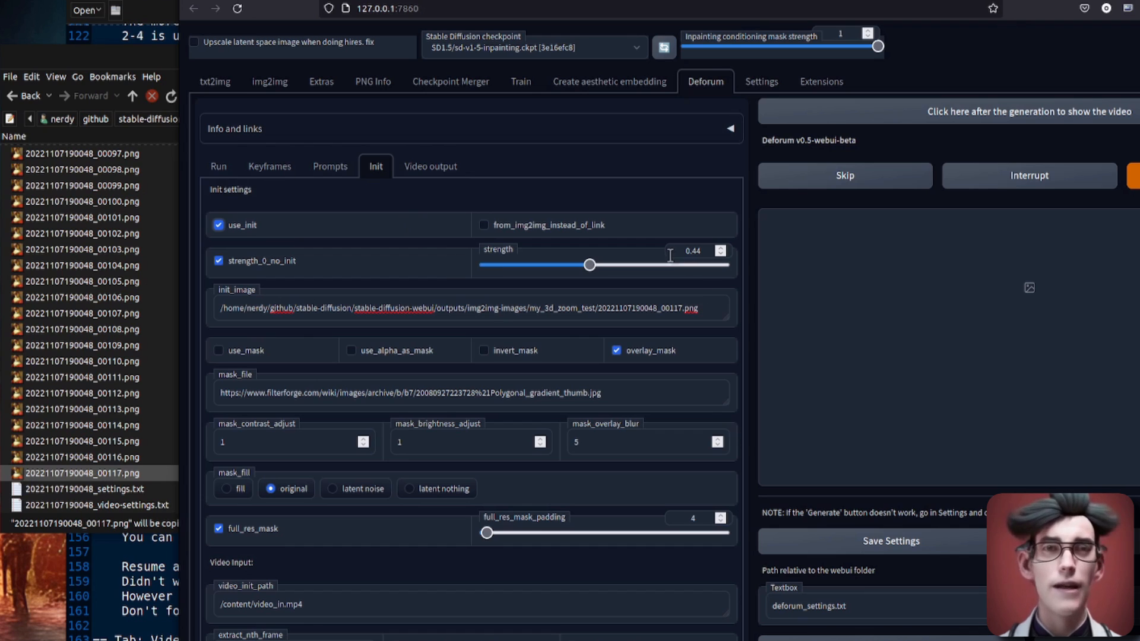
{"action": "left_click_drag", "start_coordinate": [590, 265], "coordinate": [704, 265]}
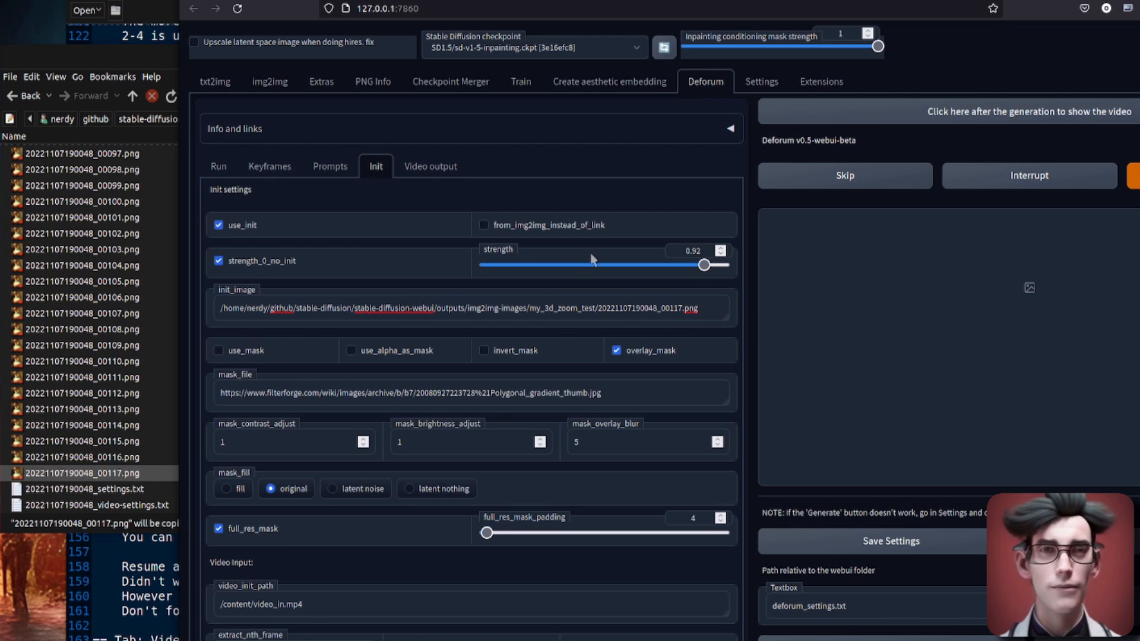
{"action": "left_click", "coordinate": [218, 225]}
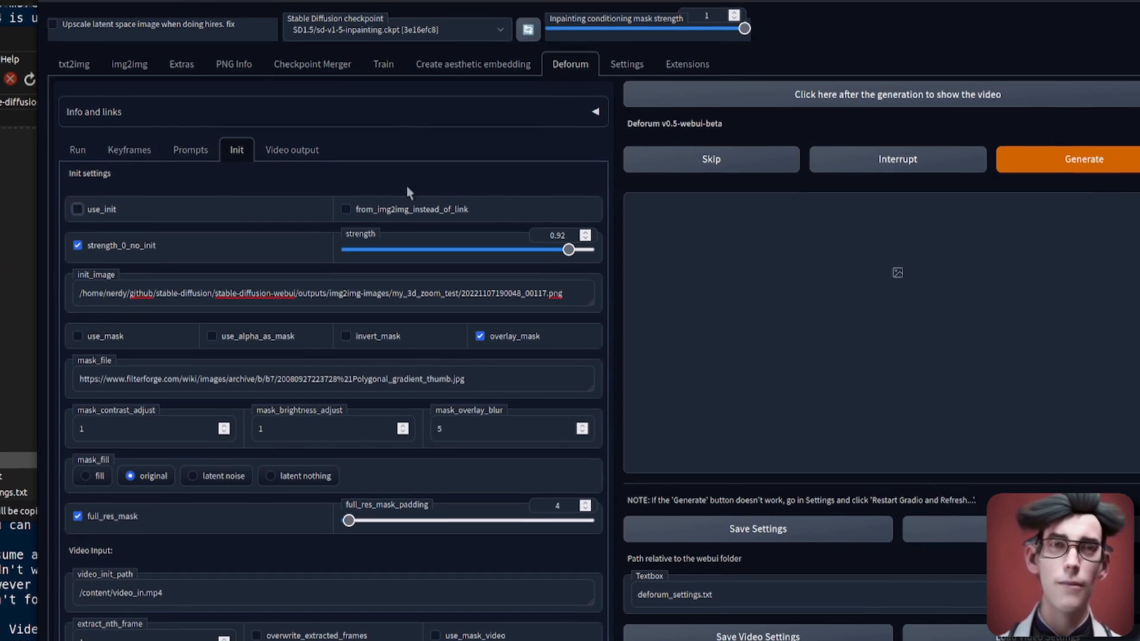
- In Deforum's Video output settings, set fps to 24 and output_format to FFMPEG mp4
{"action": "scroll", "coordinate": [602, 283], "scroll_direction": "down", "scroll_amount": 3}
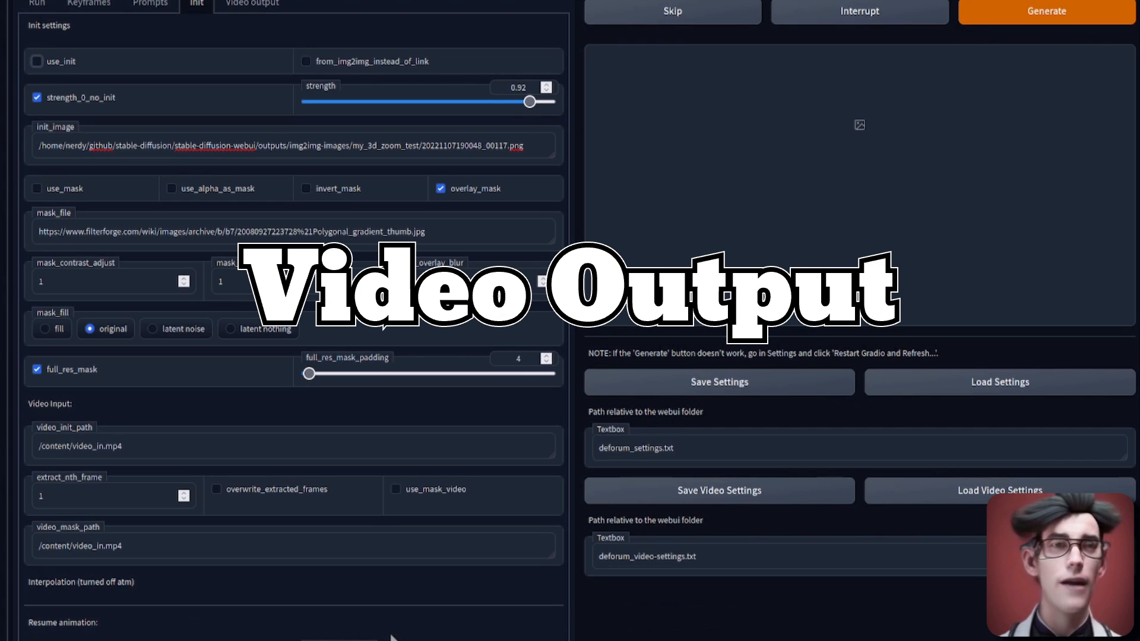
{"action": "scroll", "coordinate": [391, 638], "scroll_direction": "up", "scroll_amount": 3}
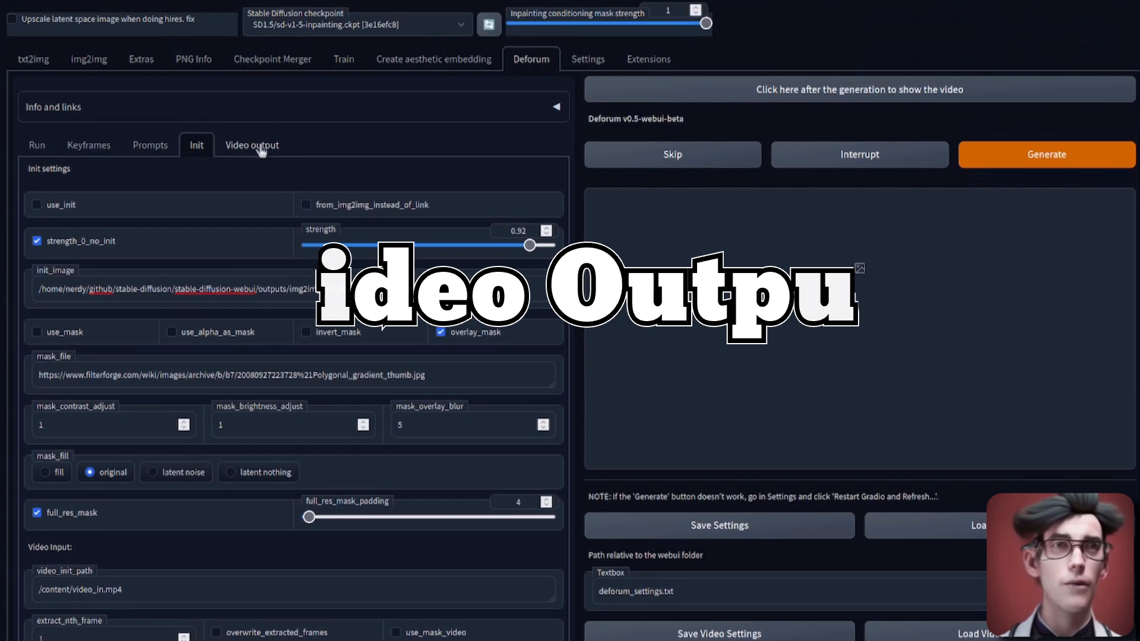
{"action": "left_click", "coordinate": [261, 150]}
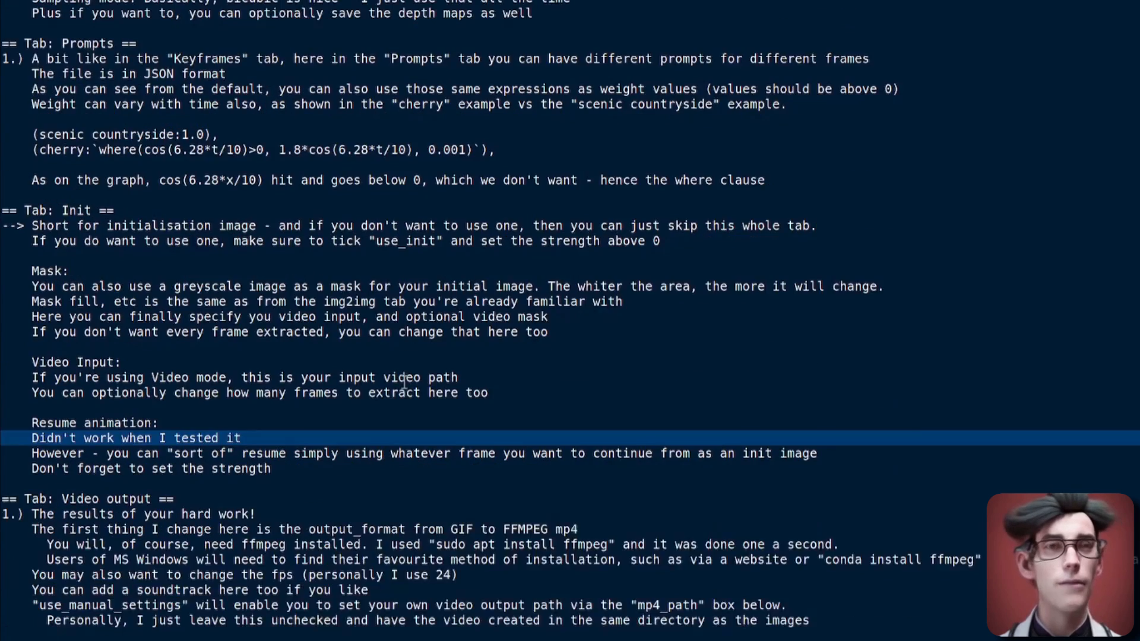
{"action": "scroll", "coordinate": [404, 383], "scroll_direction": "down", "scroll_amount": 4}
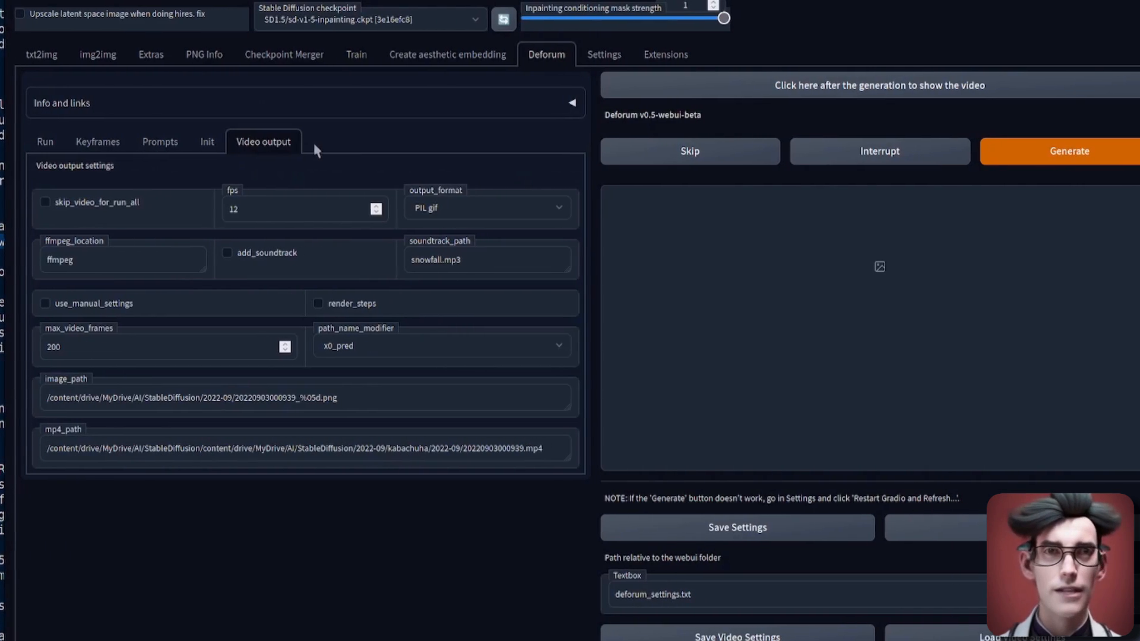
{"action": "left_click", "coordinate": [242, 214]}
{"action": "double_click", "coordinate": [242, 215]}
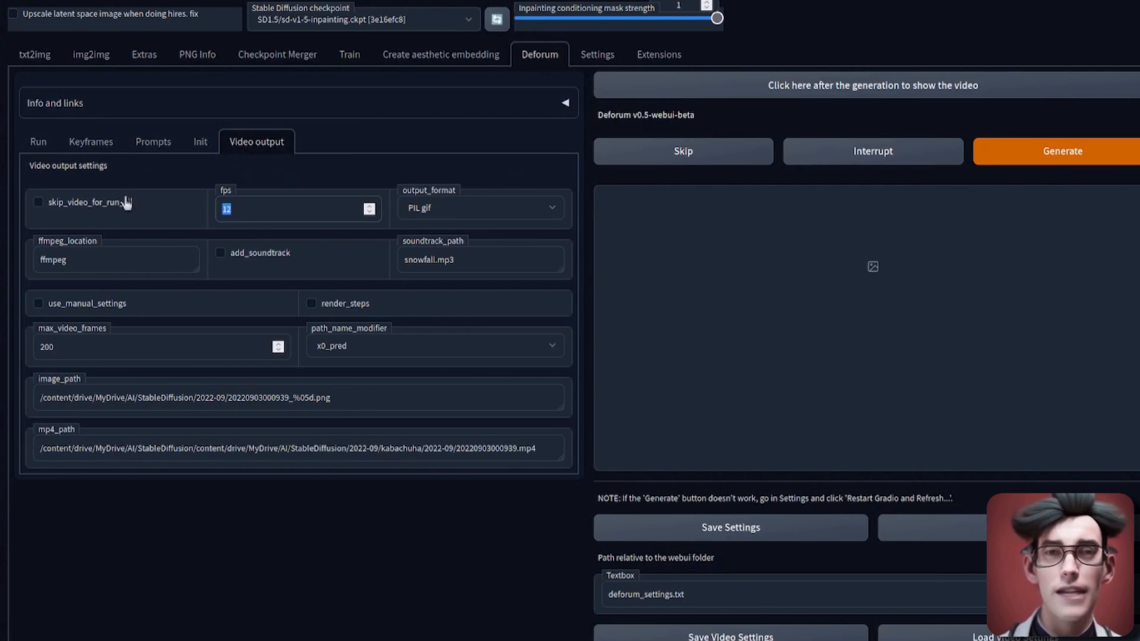
{"action": "type", "text": "24"}
{"action": "left_click", "coordinate": [503, 199]}
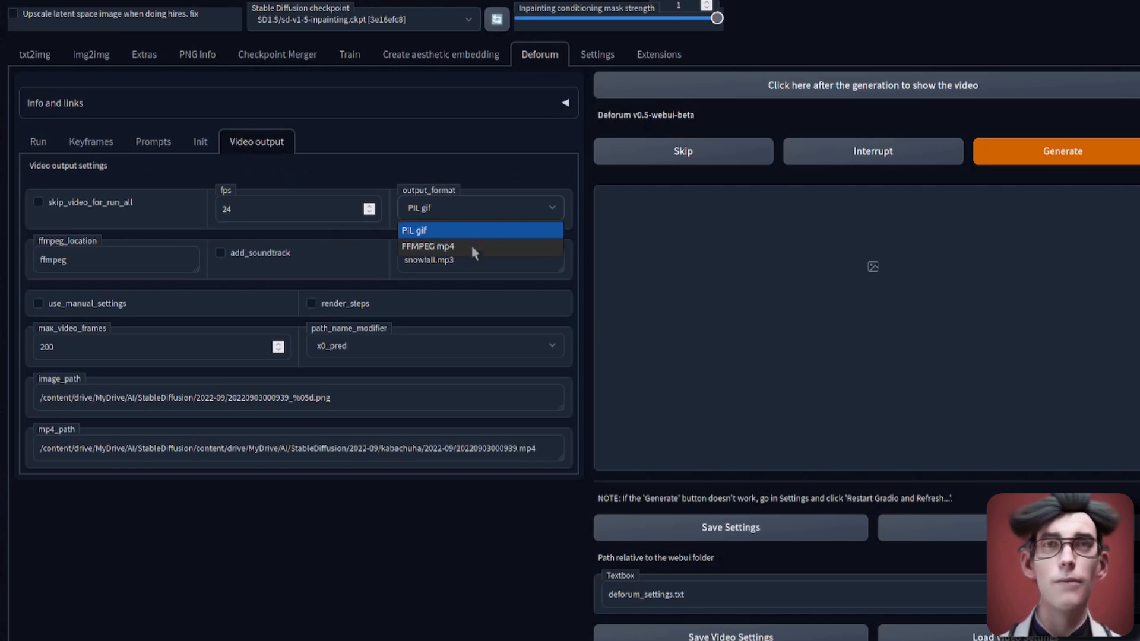
{"action": "left_click", "coordinate": [451, 246]}
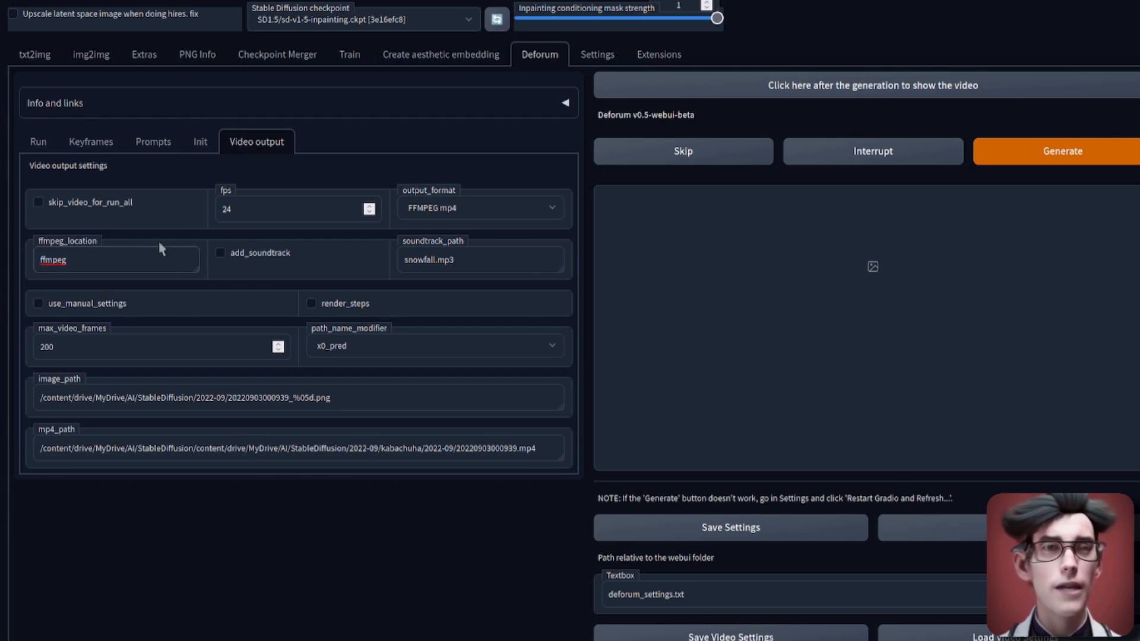
- Examine the ffmpeg_location value and toggle use_manual_settings on and back off
{"action": "left_click_drag", "start_coordinate": [148, 259], "coordinate": [37, 259]}
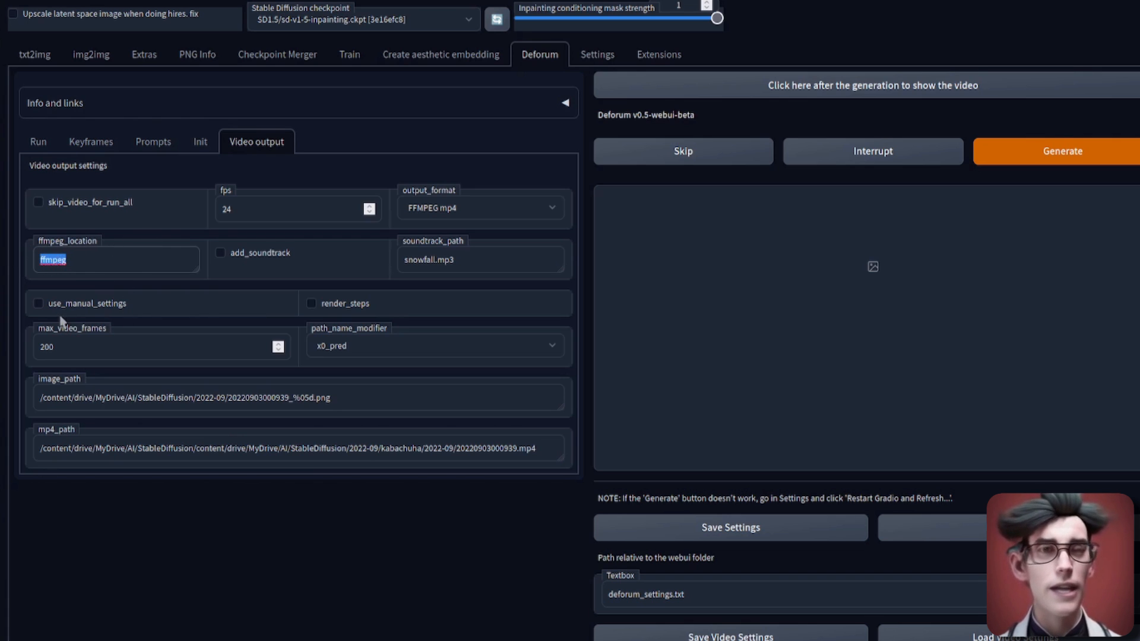
{"action": "left_click", "coordinate": [46, 305]}
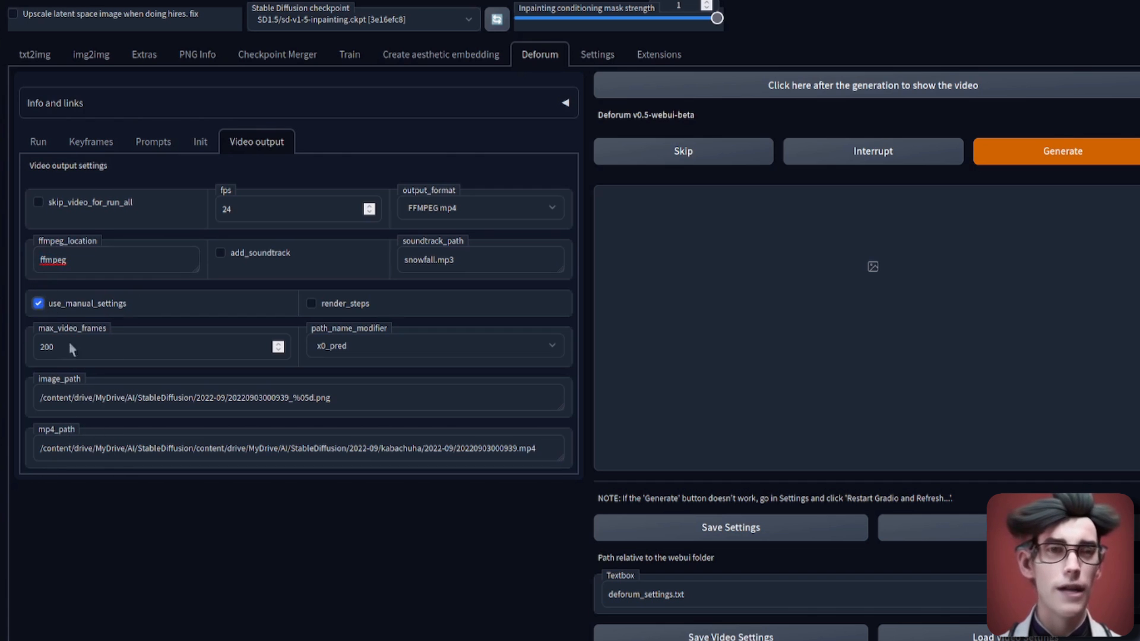
{"action": "left_click", "coordinate": [38, 303]}
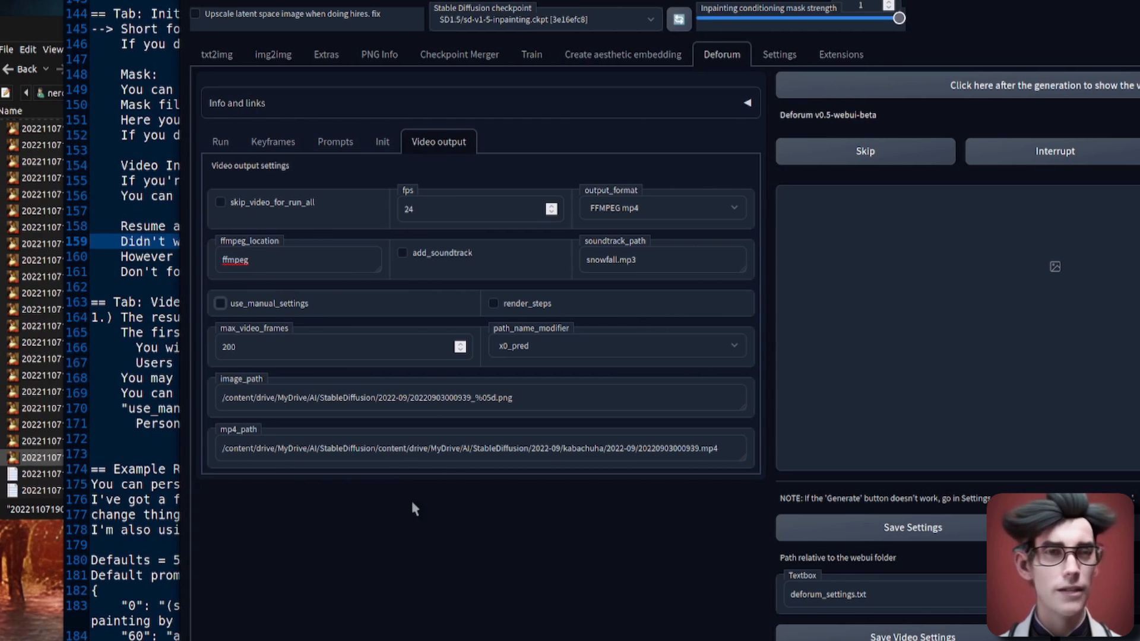
- In the file manager, look through the my_3d_zoom_test folder for the output video stored alongside its frames
{"action": "left_click", "coordinate": [39, 278]}
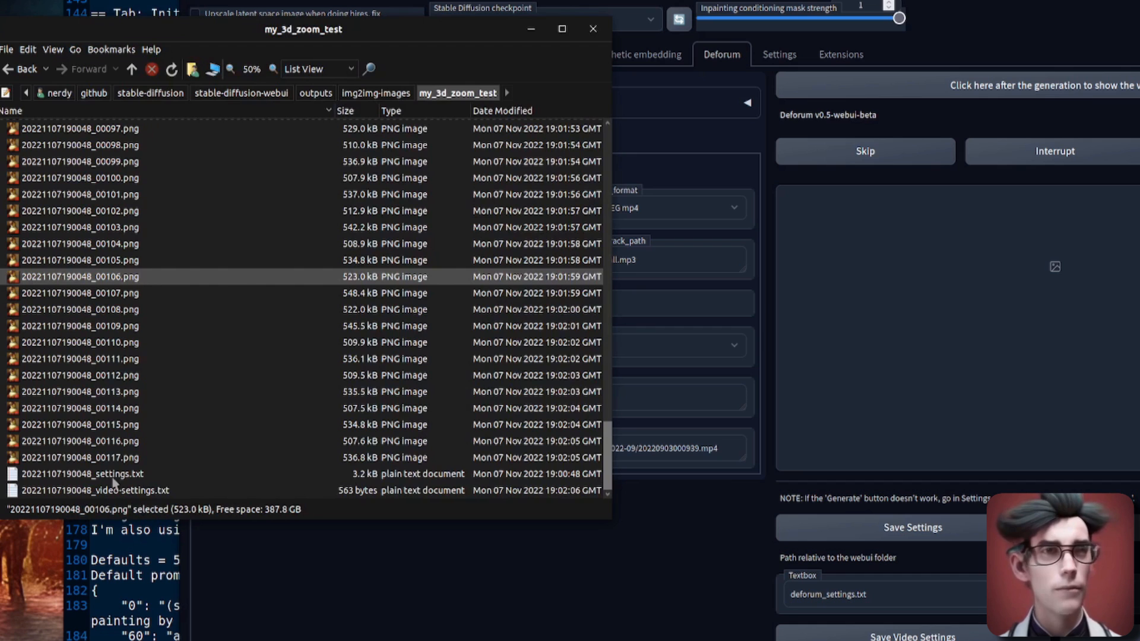
{"action": "left_click_drag", "start_coordinate": [609, 454], "coordinate": [595, 119]}
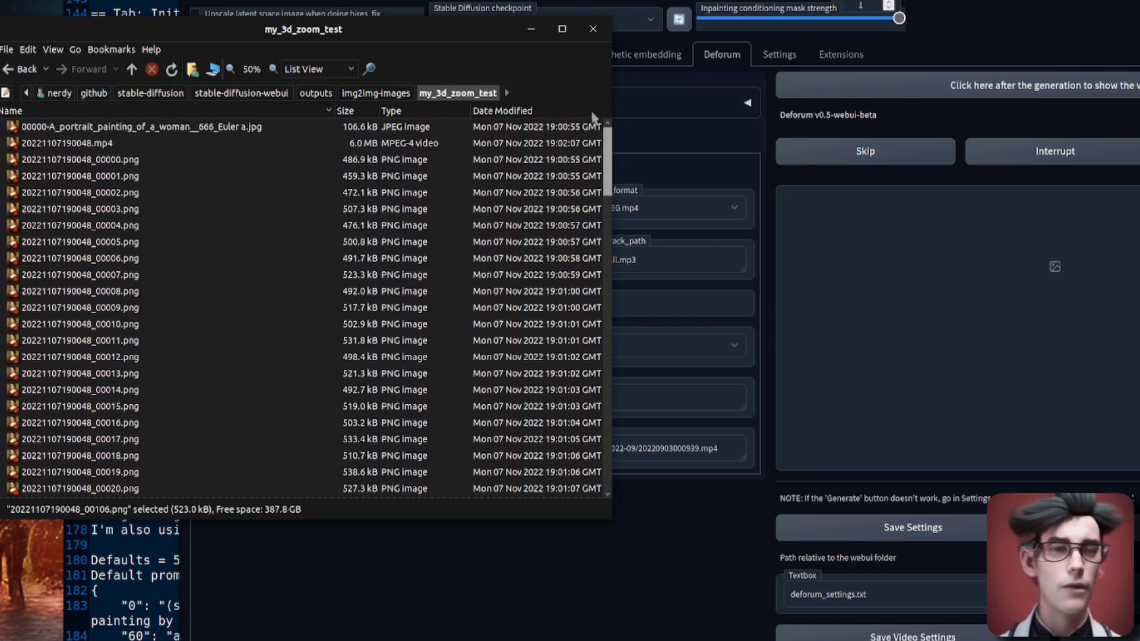
{"action": "left_click", "coordinate": [94, 148]}
{"action": "left_click", "coordinate": [129, 164]}
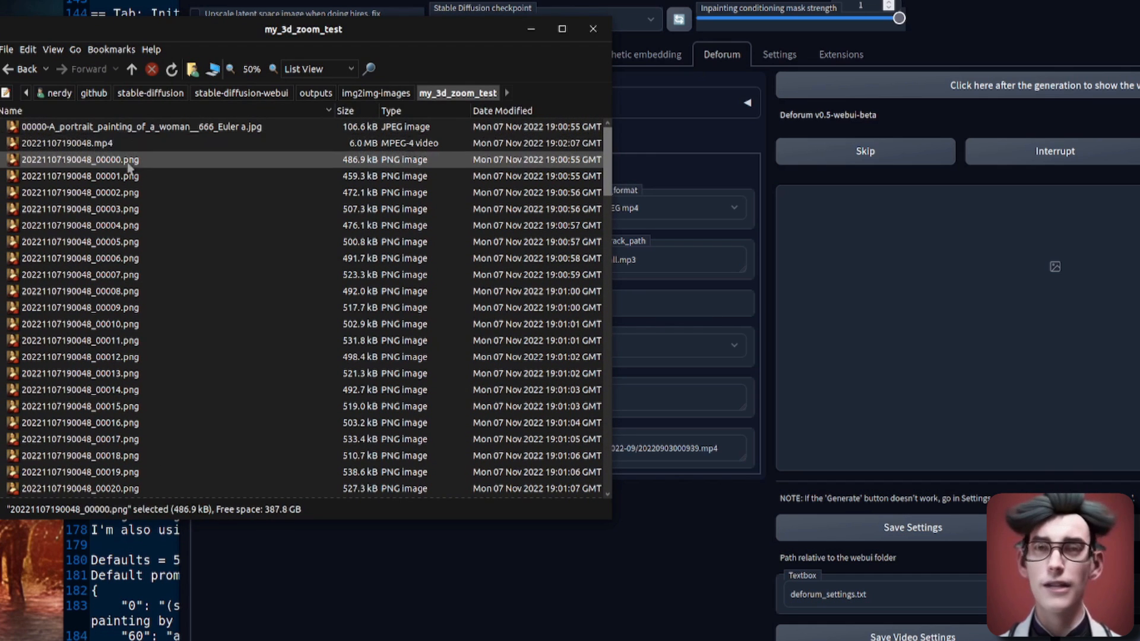
- View the Example Runs section of the notes and open the parent img2img-images folder in the file manager
{"action": "left_click", "coordinate": [557, 619]}
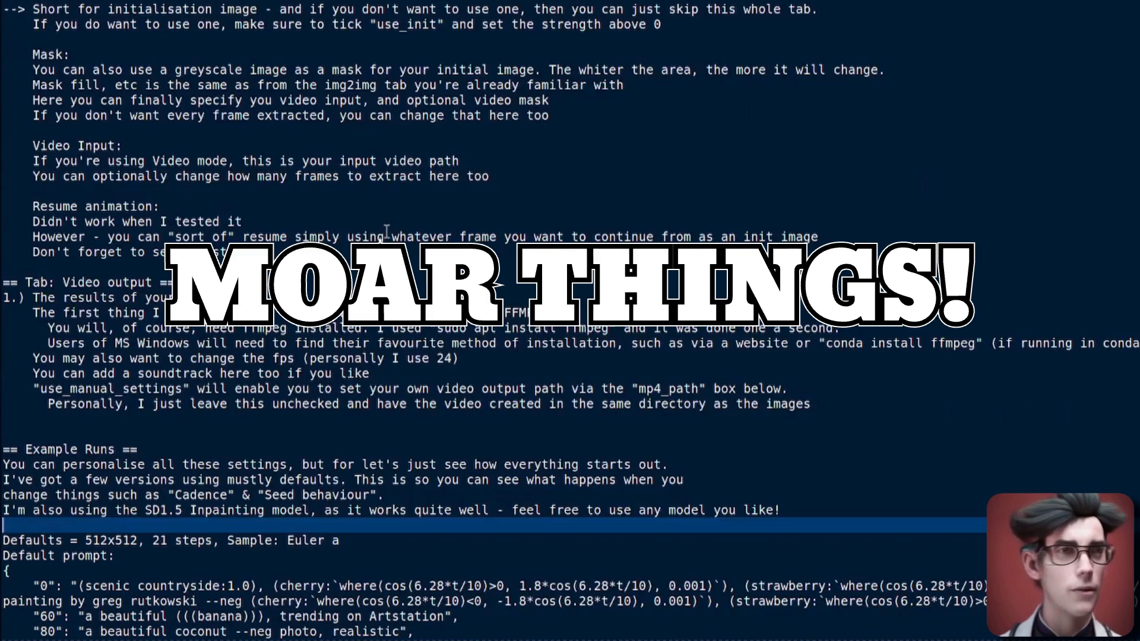
{"action": "scroll", "coordinate": [387, 230], "scroll_direction": "down", "scroll_amount": 9}
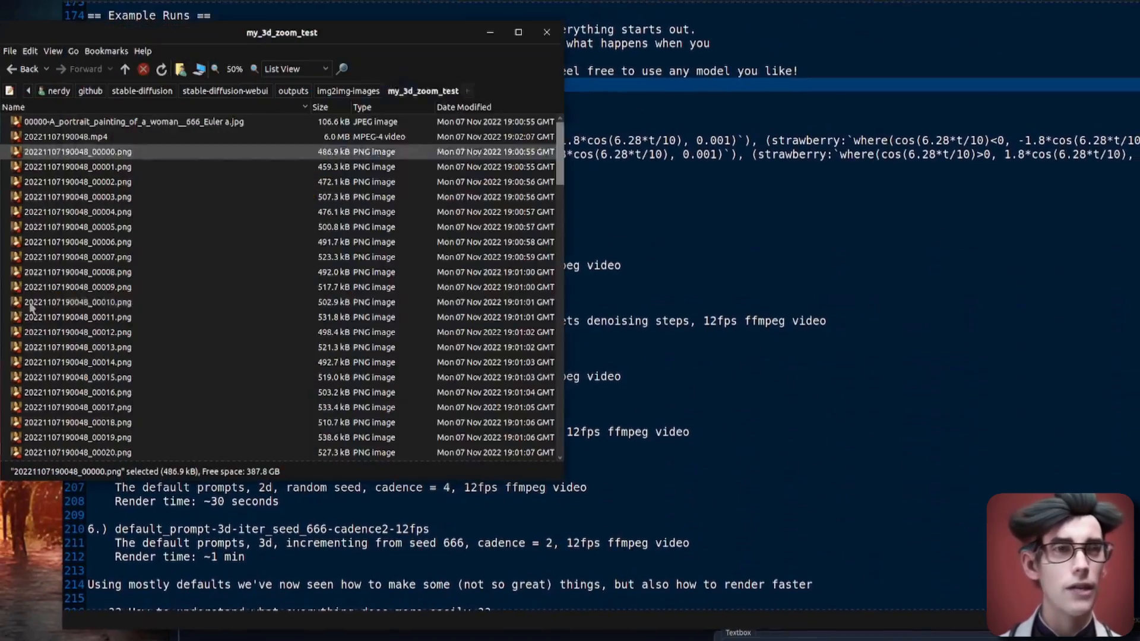
{"action": "left_click", "coordinate": [32, 304]}
{"action": "left_click", "coordinate": [348, 90]}
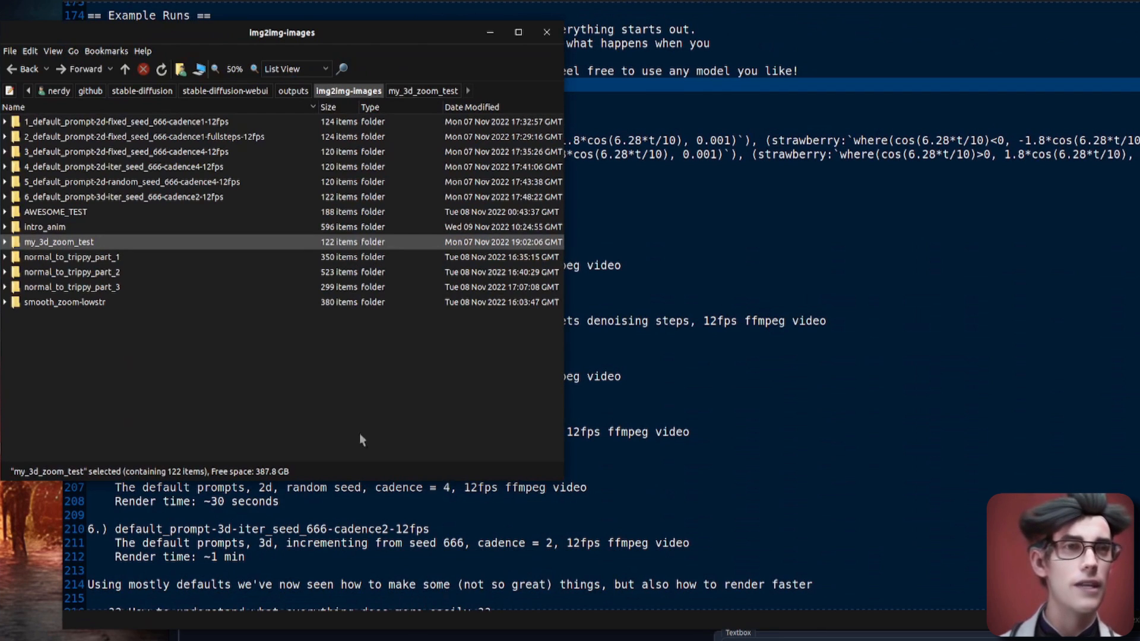
- In the text notes, examine the Using Mostly Defaults runs, comparing the seed behaviour, cadence and steps encoded in their names
{"action": "left_click", "coordinate": [749, 320]}
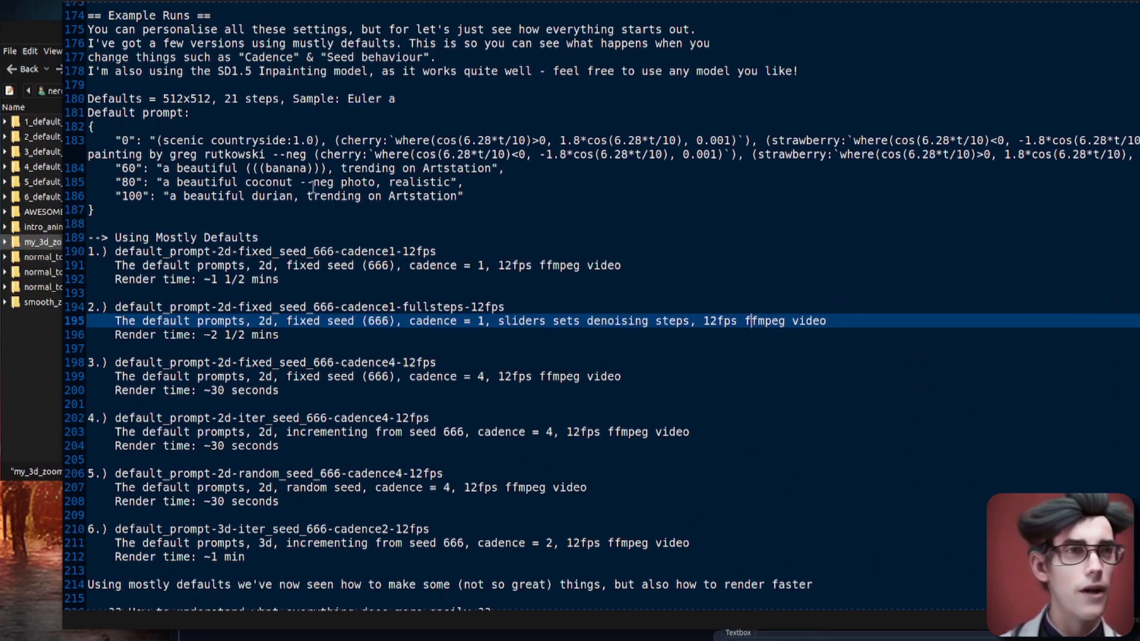
{"action": "scroll", "coordinate": [211, 208], "scroll_direction": "down", "scroll_amount": 2}
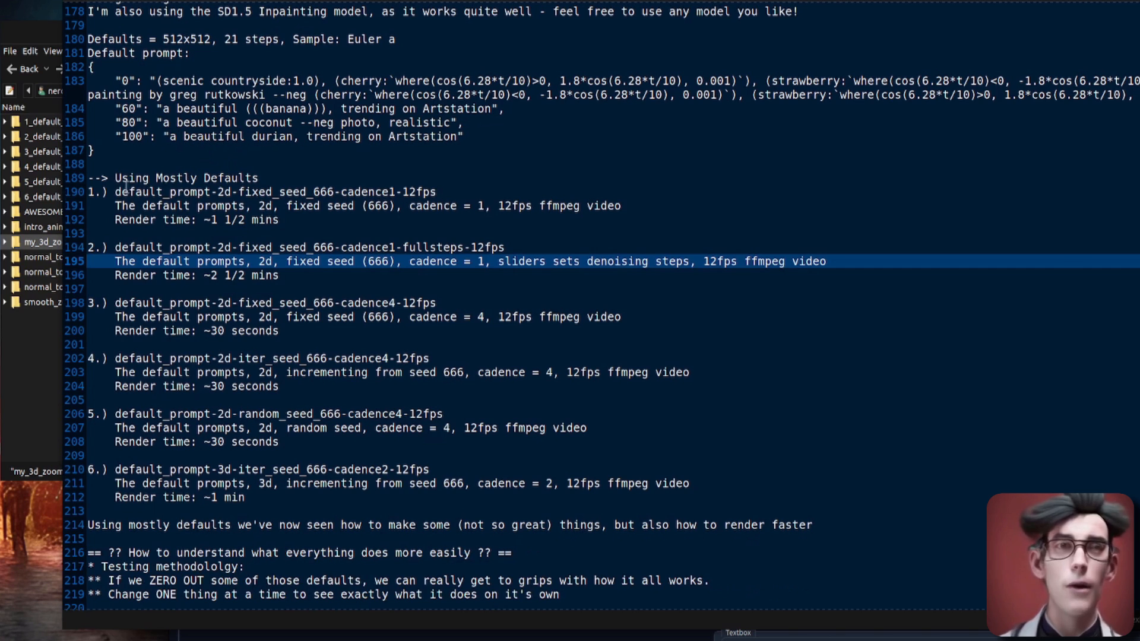
{"action": "left_click_drag", "start_coordinate": [115, 192], "coordinate": [437, 193]}
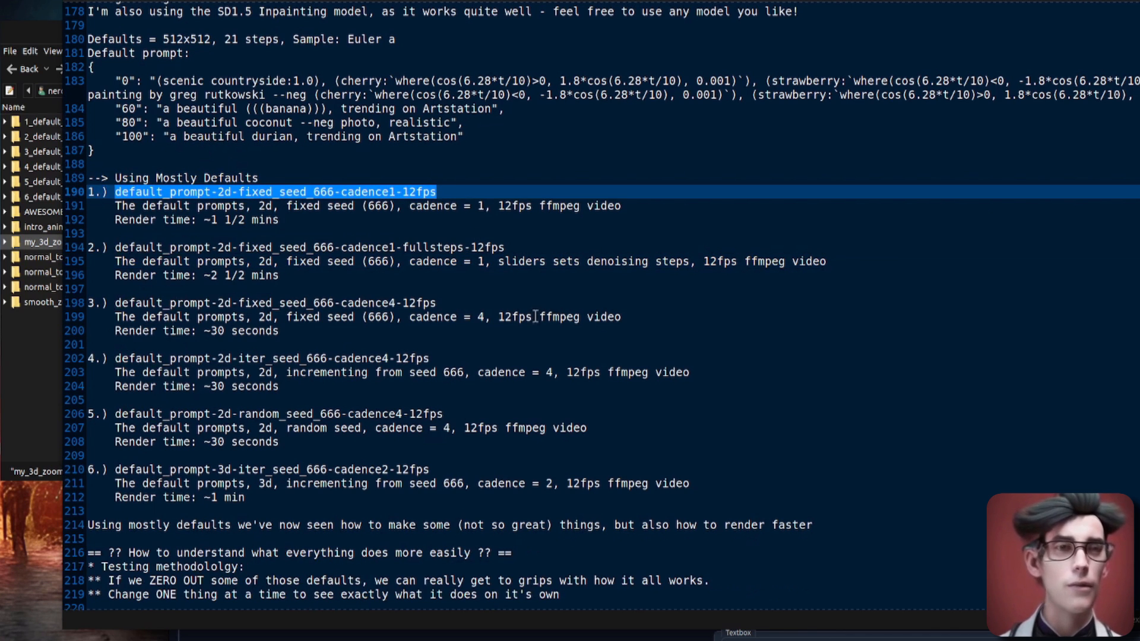
{"action": "left_click", "coordinate": [220, 192]}
{"action": "left_click", "coordinate": [233, 483]}
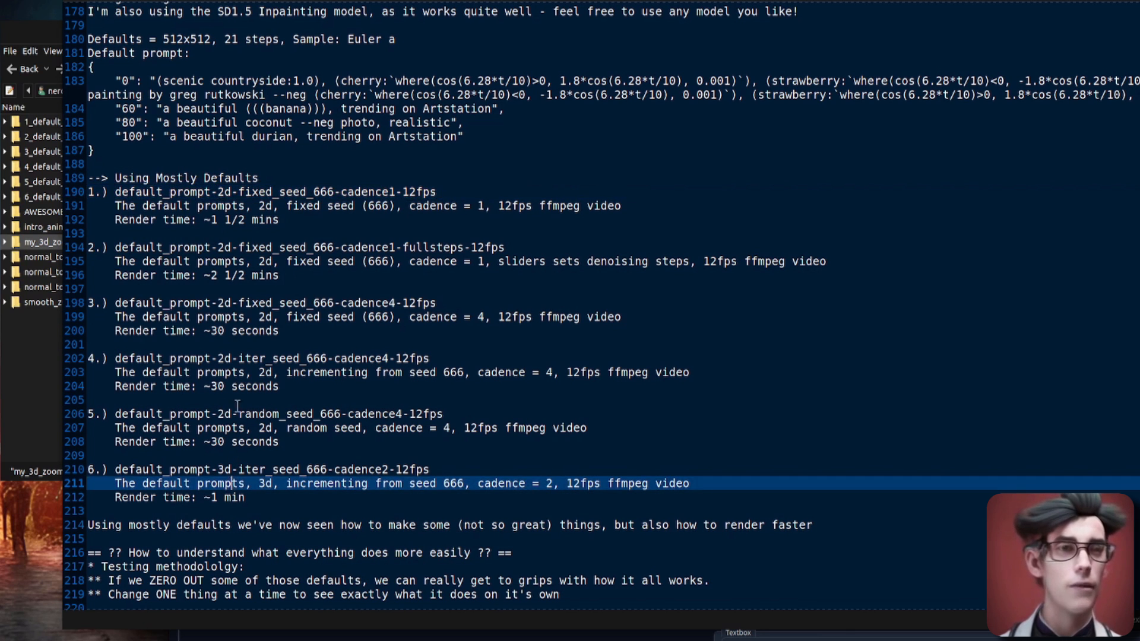
{"action": "left_click", "coordinate": [257, 192]}
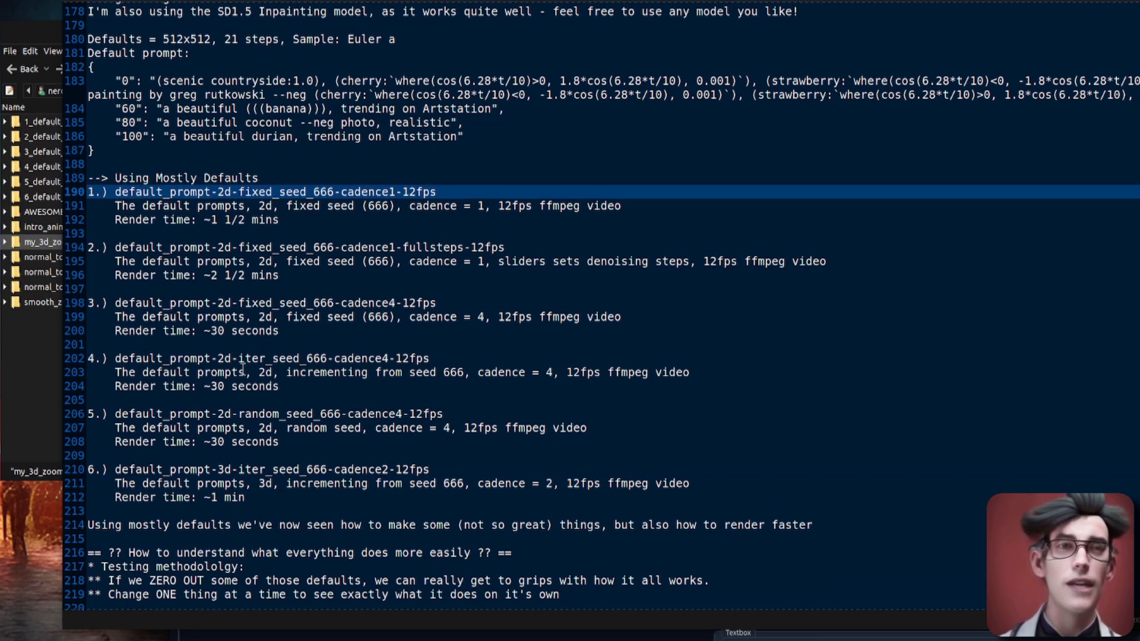
{"action": "left_click", "coordinate": [329, 192]}
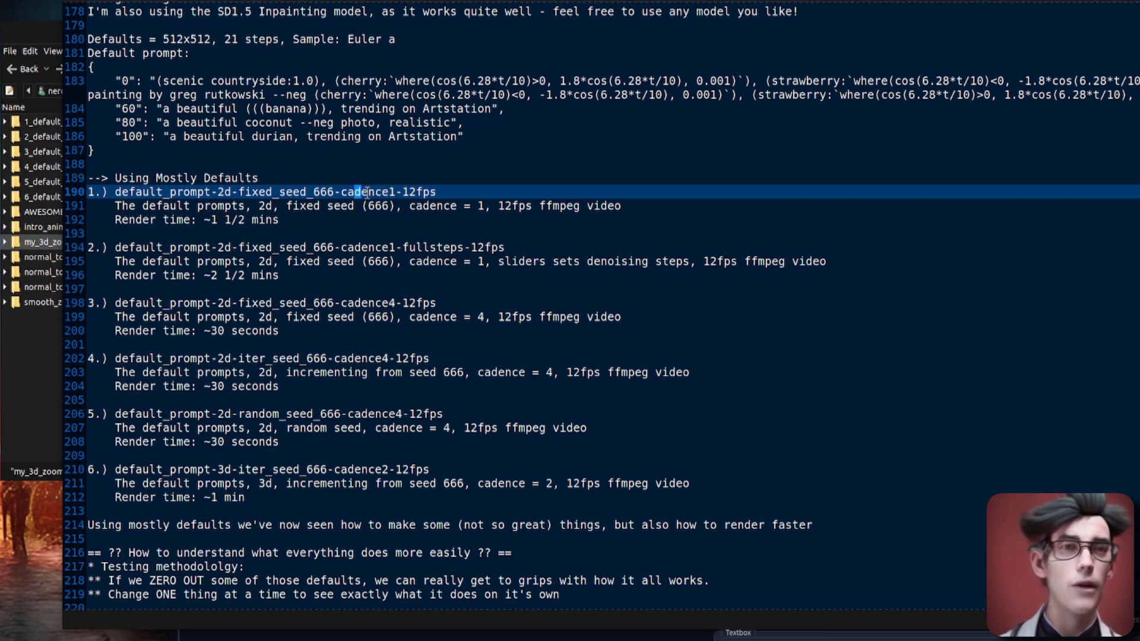
{"action": "left_click_drag", "start_coordinate": [367, 192], "coordinate": [389, 193]}
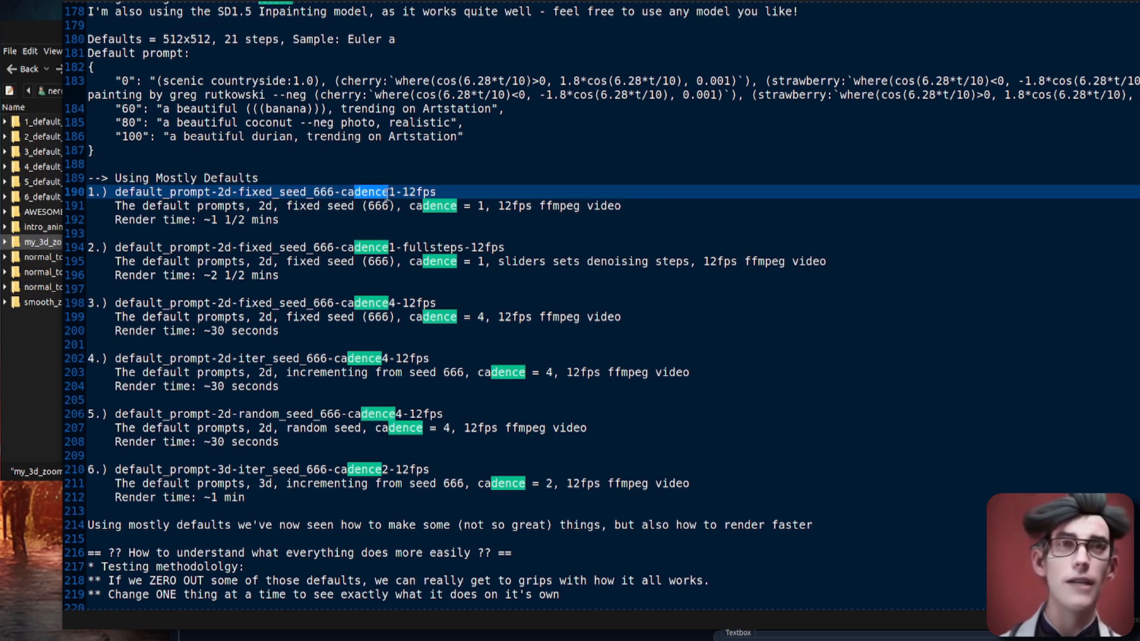
{"action": "left_click", "coordinate": [314, 192]}
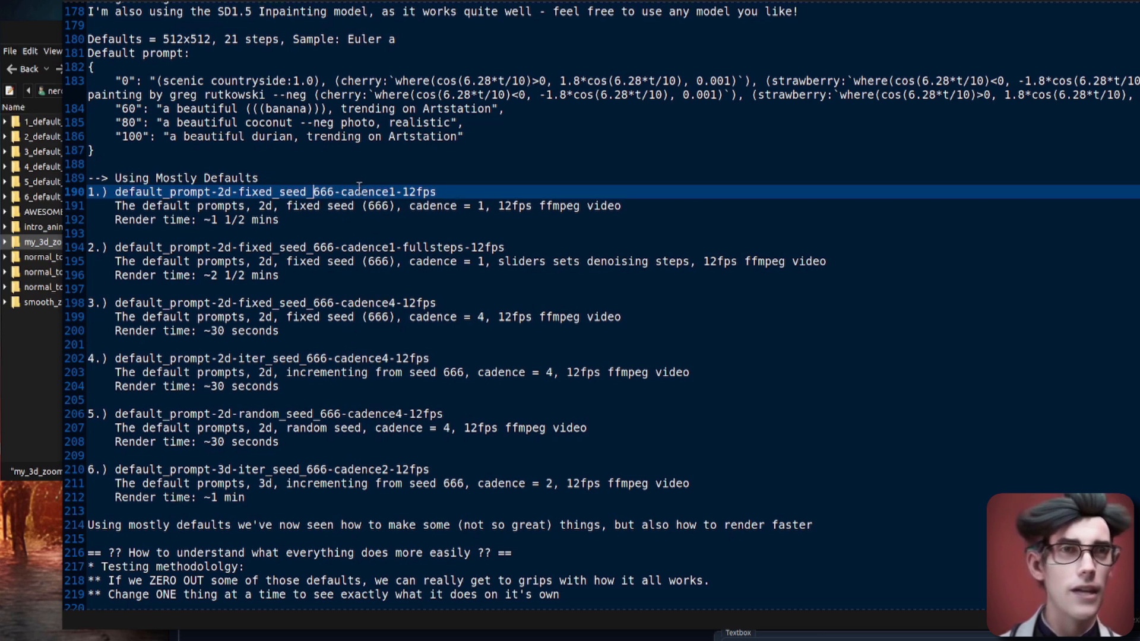
{"action": "left_click", "coordinate": [375, 247]}
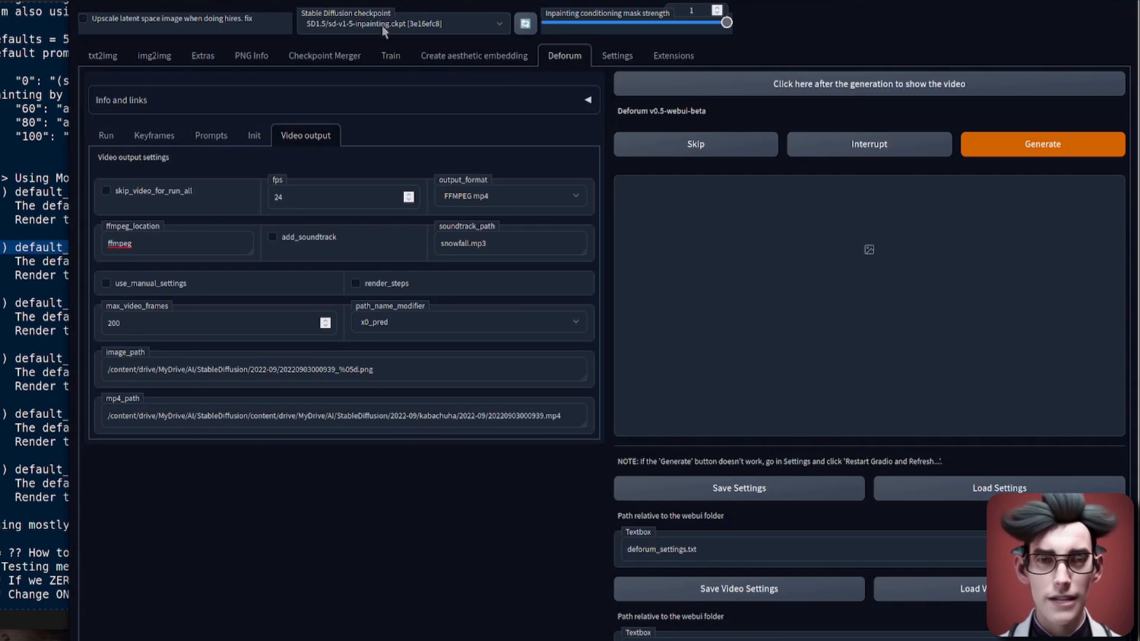
- In the web UI's settings, find the Stable Diffusion option that makes img2img do exactly the slider's number of steps
{"action": "left_click", "coordinate": [608, 60]}
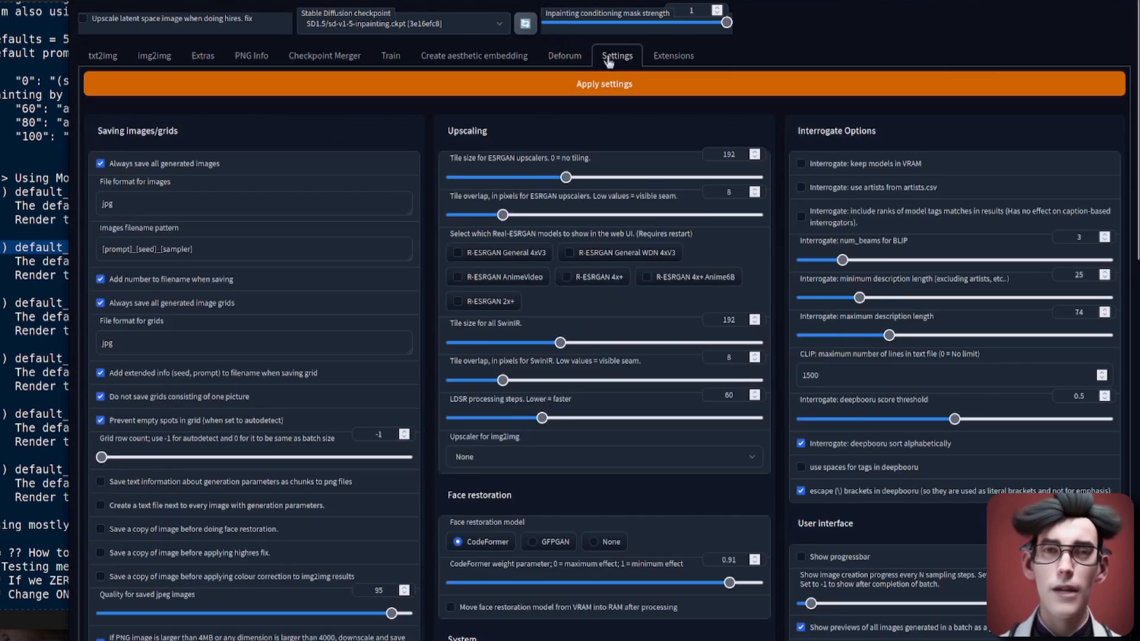
{"action": "scroll", "coordinate": [690, 297], "scroll_direction": "down", "scroll_amount": 10}
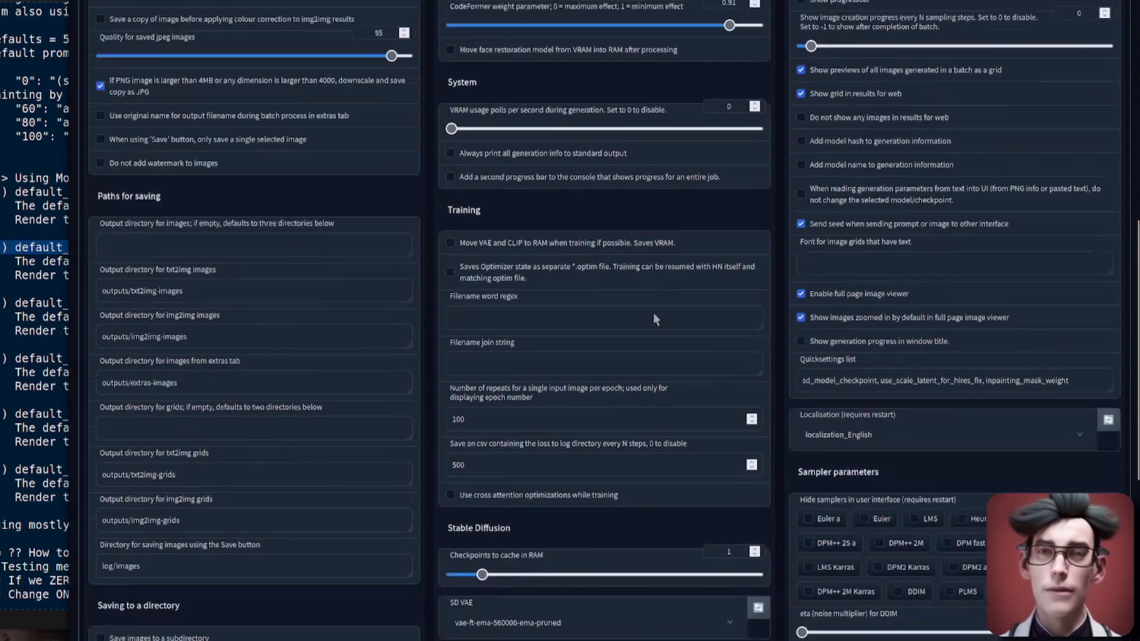
{"action": "scroll", "coordinate": [647, 305], "scroll_direction": "down", "scroll_amount": 5}
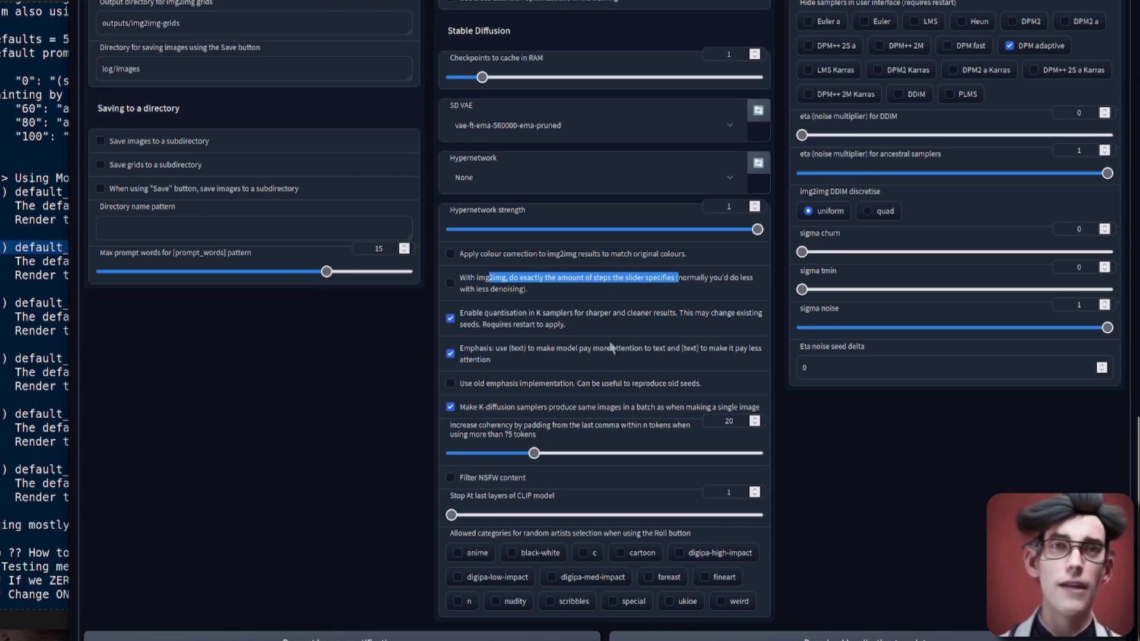
{"action": "scroll", "coordinate": [611, 347], "scroll_direction": "up", "scroll_amount": 15}
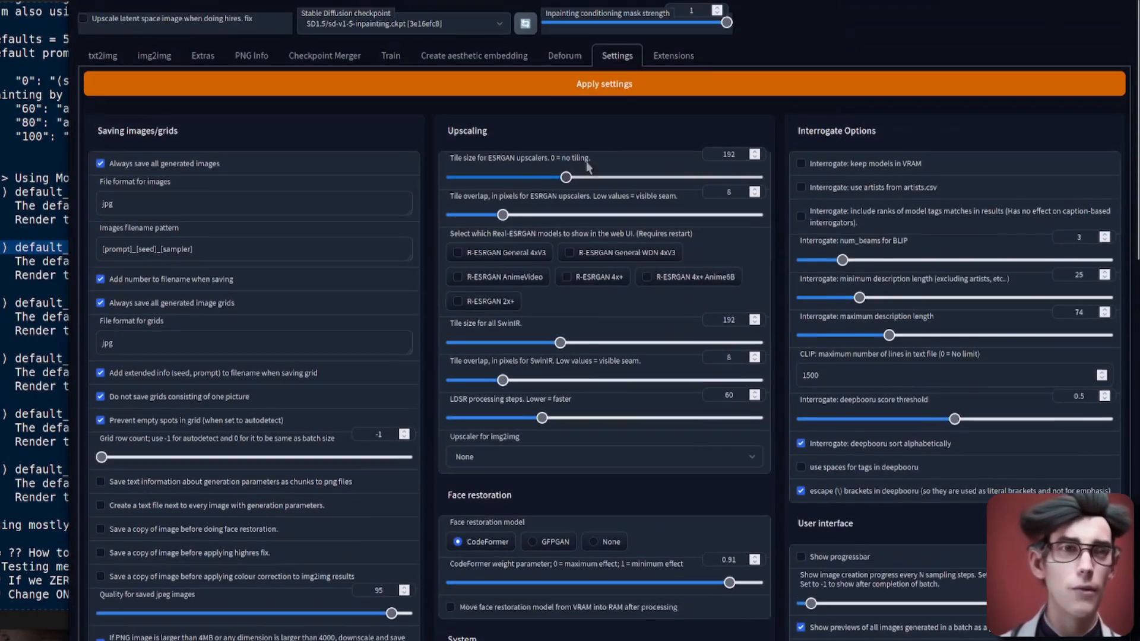
- Return the web UI to the Deforum page and review the six Using Mostly Defaults runs in the notes, comparing seed behaviour and cadence
{"action": "left_click", "coordinate": [563, 57]}
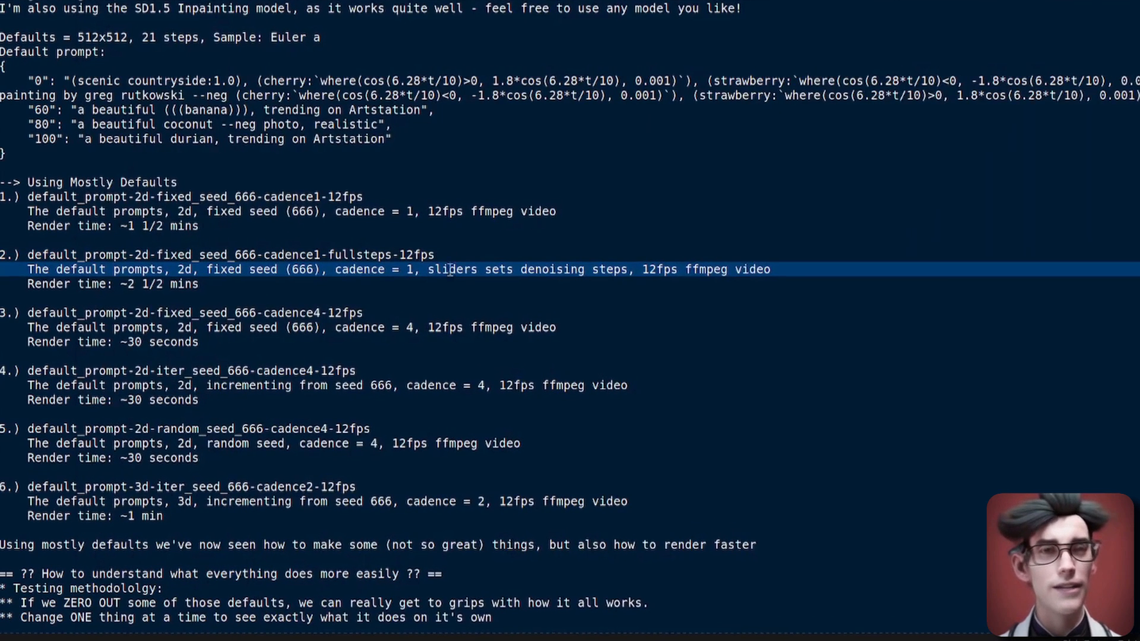
{"action": "left_click_drag", "start_coordinate": [456, 271], "coordinate": [677, 278]}
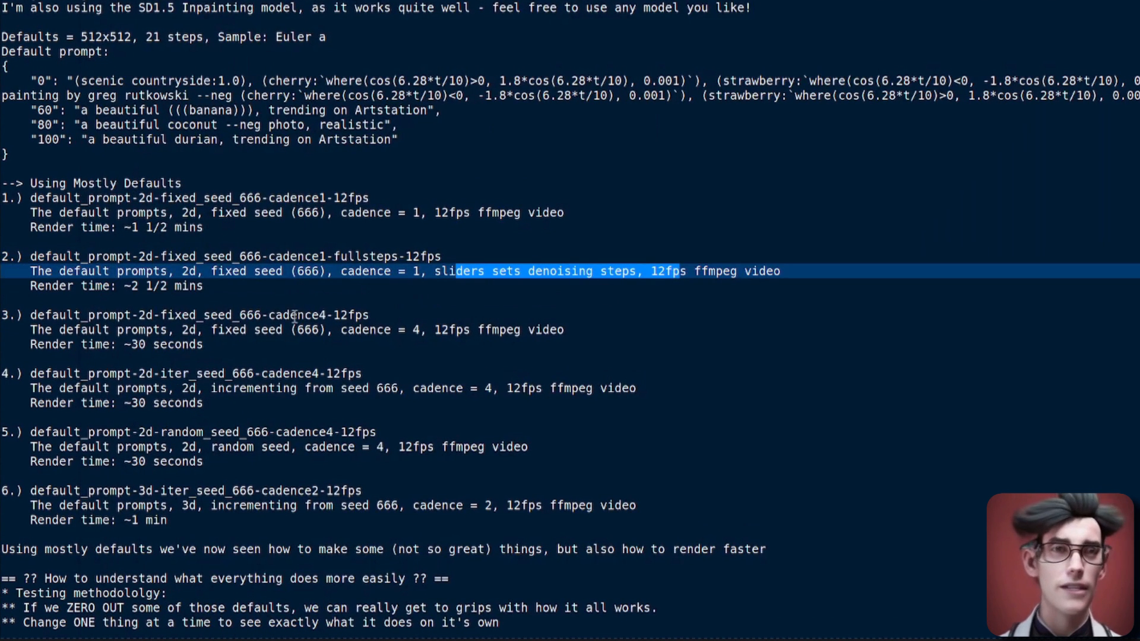
{"action": "left_click_drag", "start_coordinate": [294, 317], "coordinate": [333, 316]}
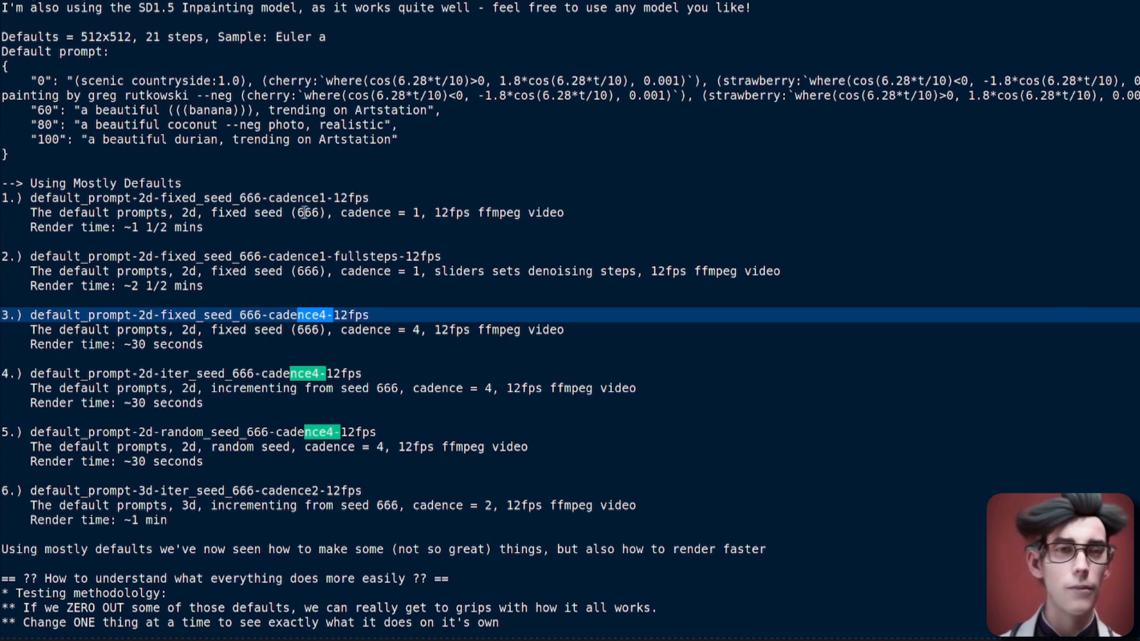
{"action": "left_click", "coordinate": [362, 385]}
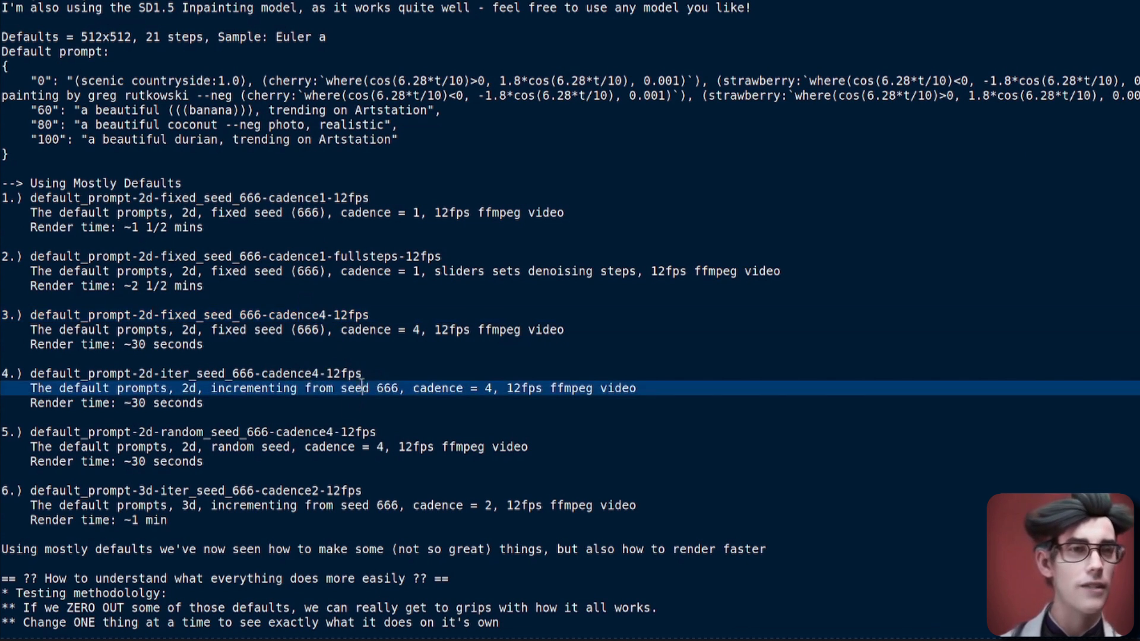
{"action": "left_click", "coordinate": [176, 374]}
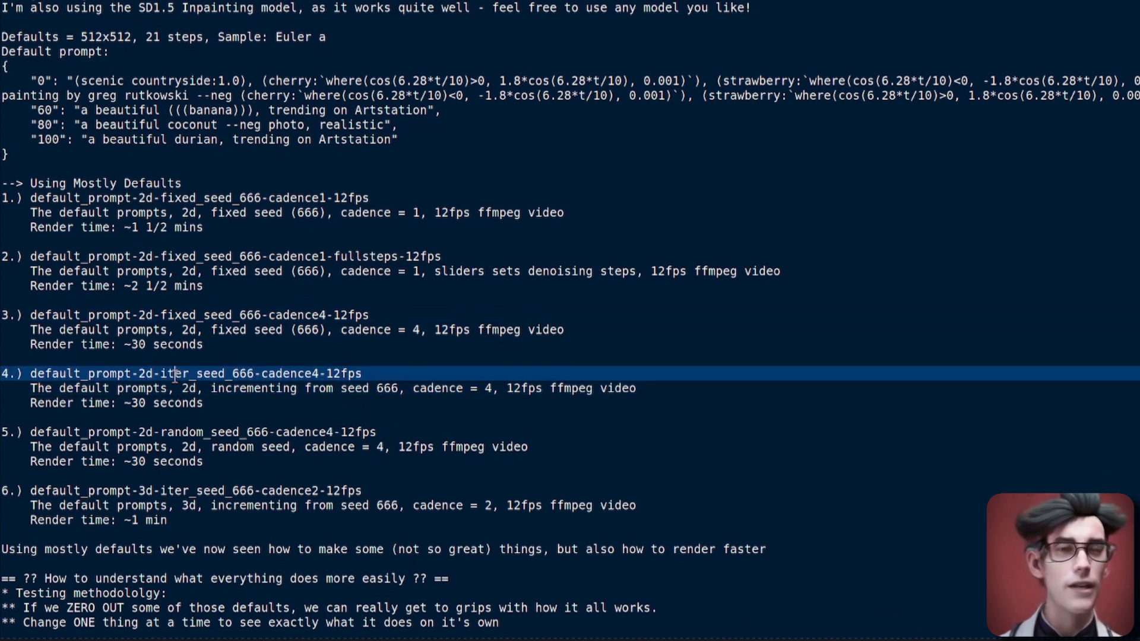
{"action": "left_click", "coordinate": [194, 437]}
{"action": "left_click", "coordinate": [229, 492]}
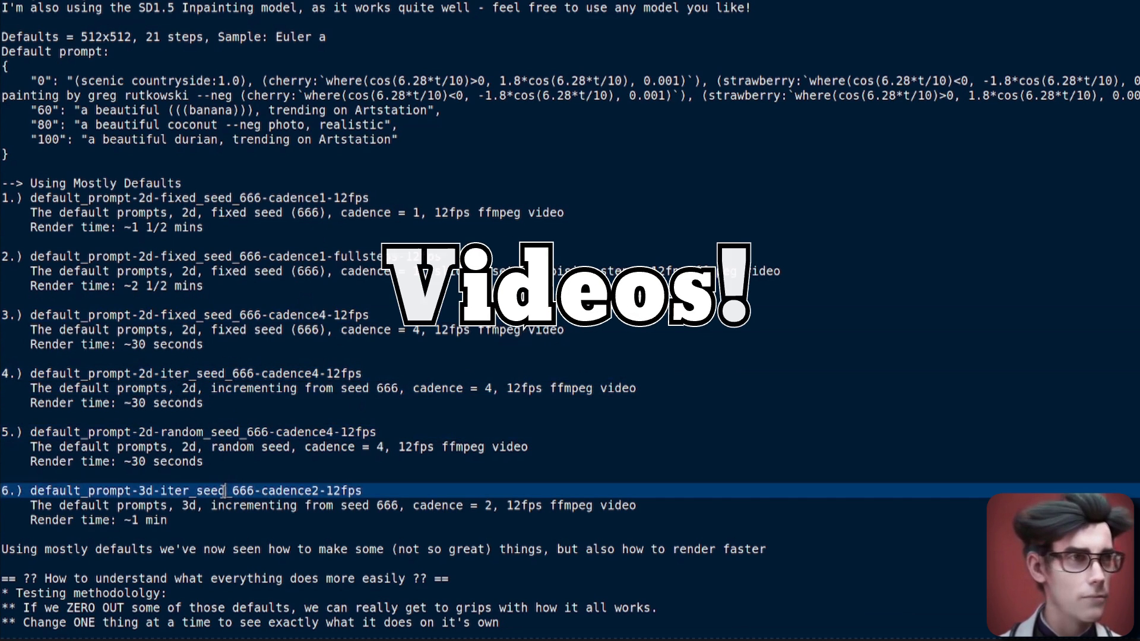
{"action": "left_click", "coordinate": [291, 199]}
- In the file manager, play the output video from the 1_default_prompt-2d-fixed_seed_666-cadence1-12fps folder and close the player
{"action": "left_click", "coordinate": [35, 118]}
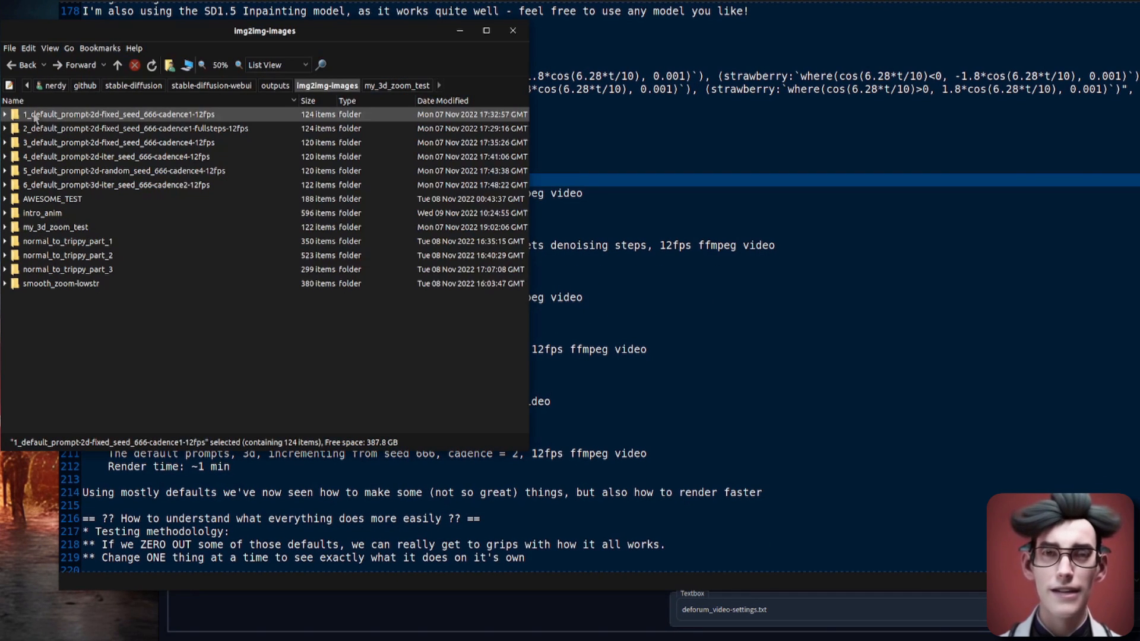
{"action": "double_click", "coordinate": [34, 118]}
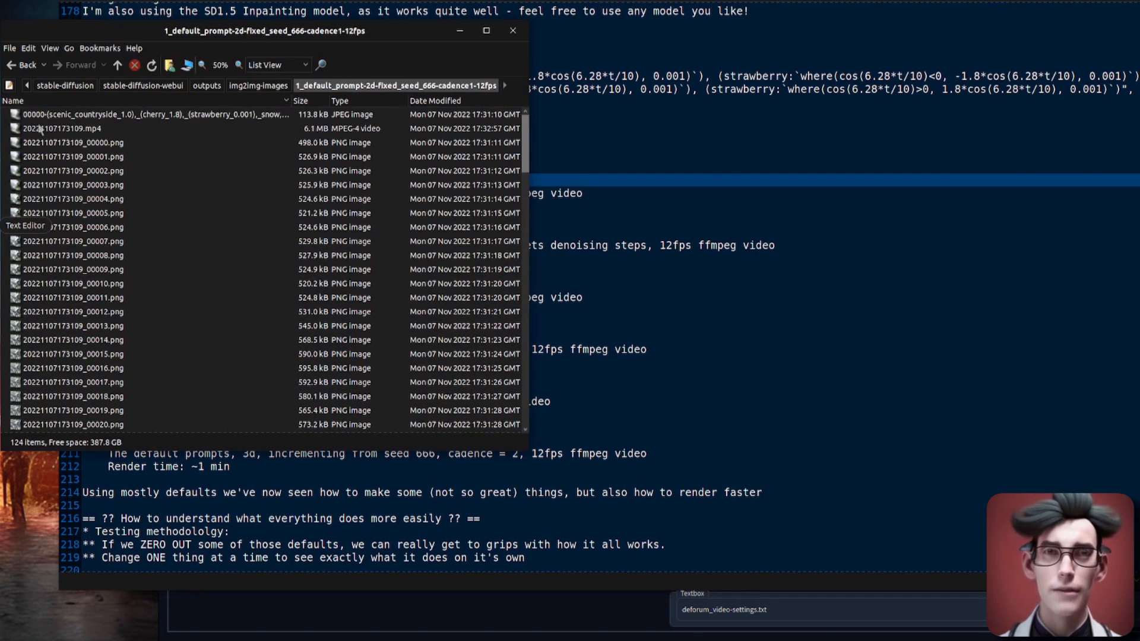
{"action": "double_click", "coordinate": [43, 130]}
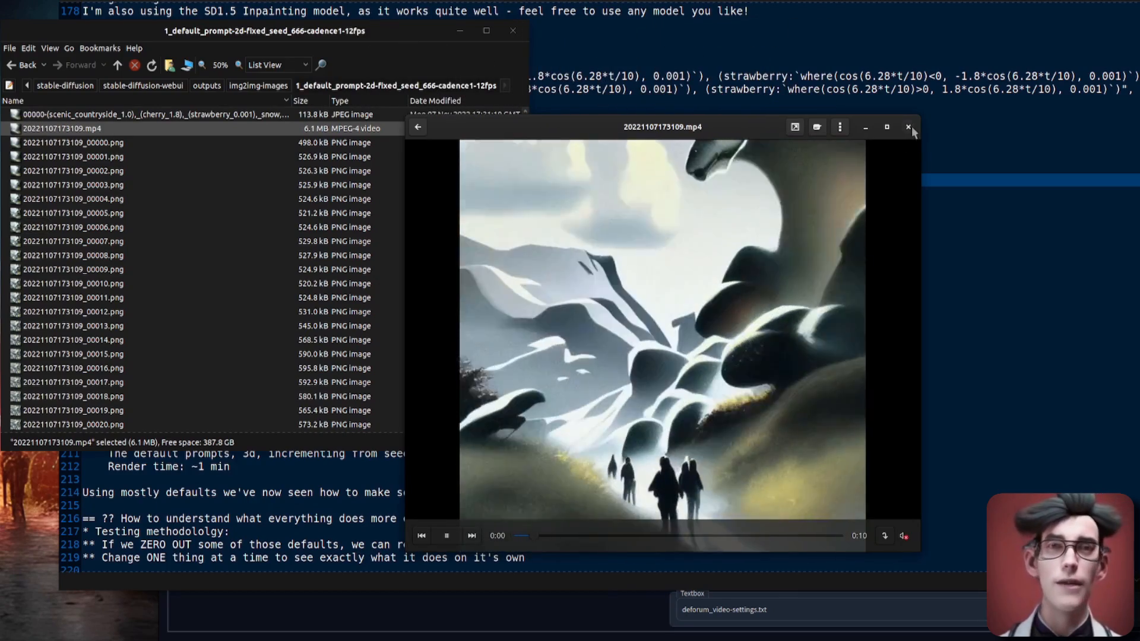
{"action": "left_click", "coordinate": [911, 127]}
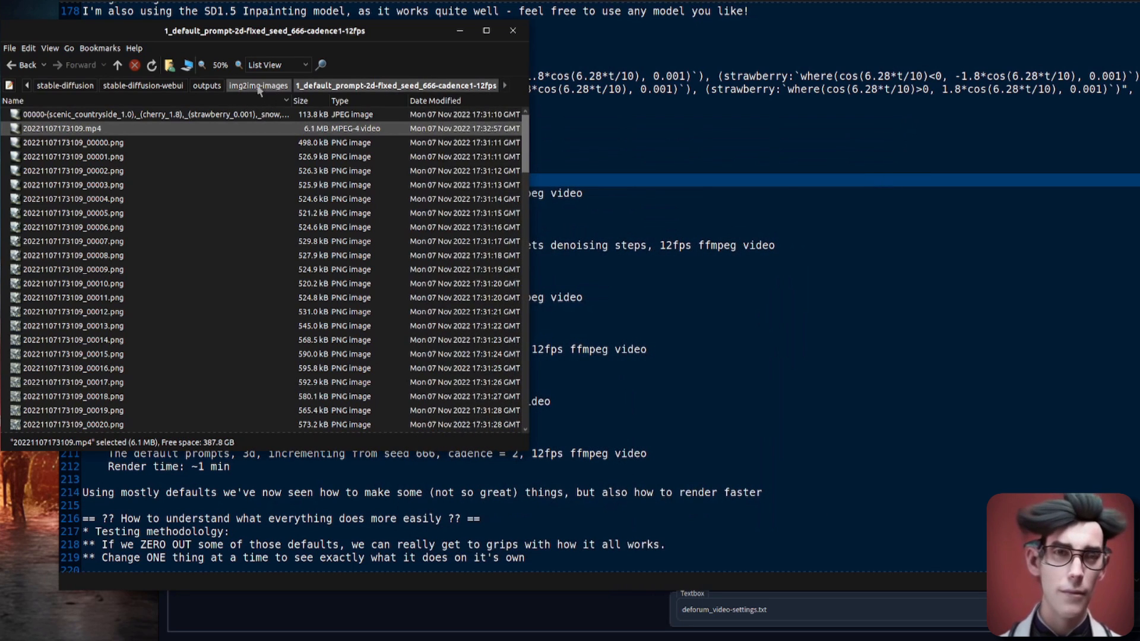
- Play the output video from the 2_default_prompt-2d-fixed_seed_666-cadence1-fullsteps-12fps folder and close the player
{"action": "left_click", "coordinate": [259, 87]}
{"action": "double_click", "coordinate": [35, 142]}
{"action": "double_click", "coordinate": [65, 128]}
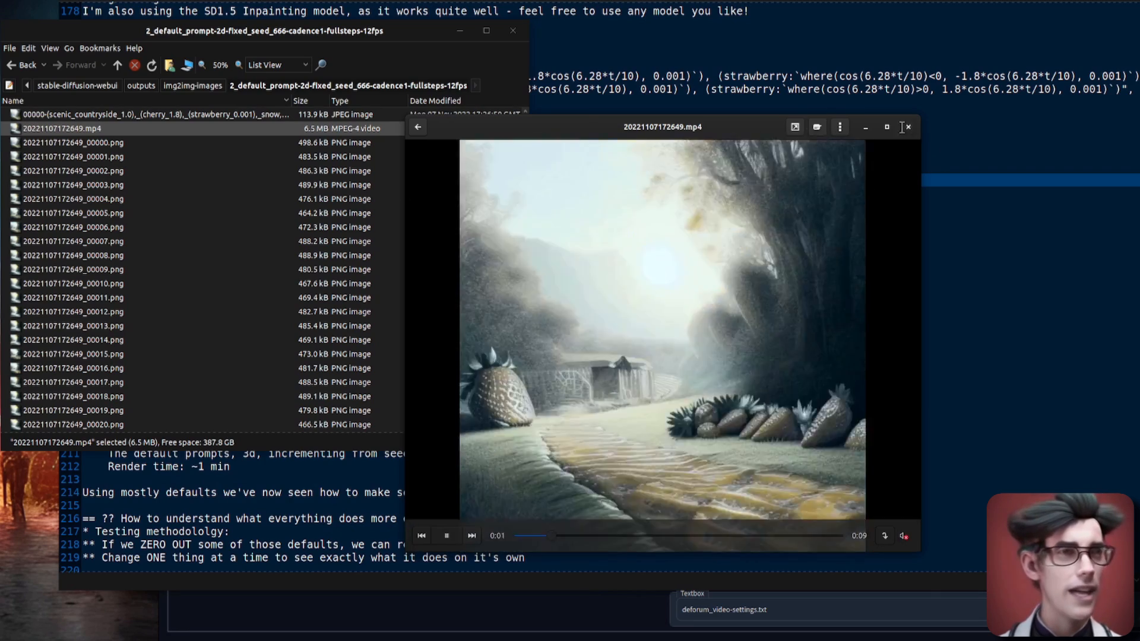
{"action": "left_click", "coordinate": [909, 128]}
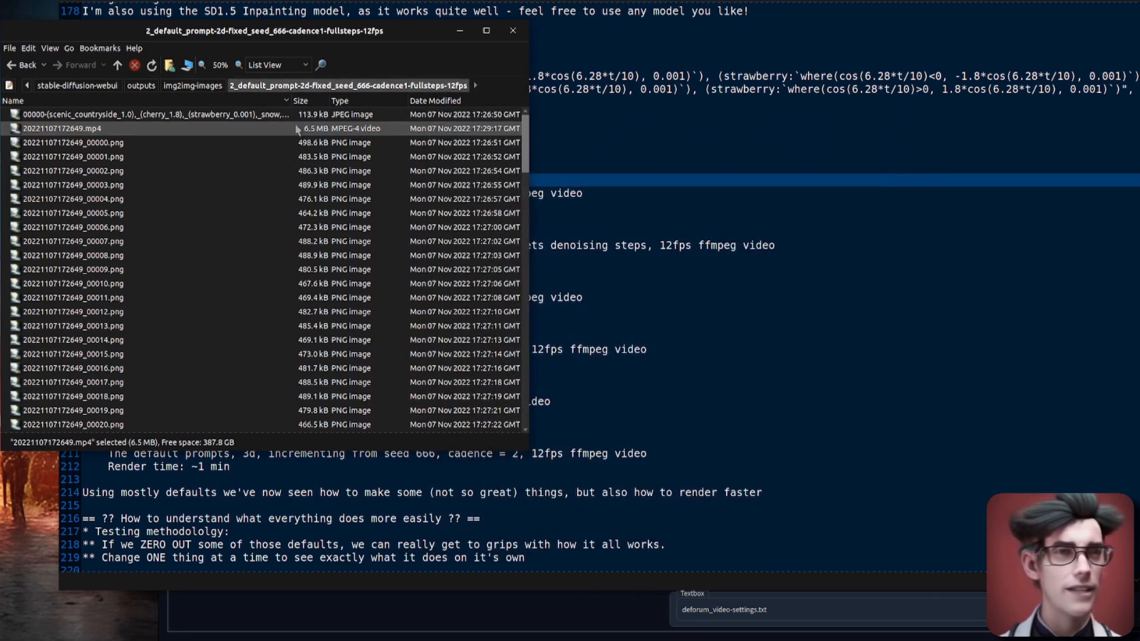
- Play the output video from the 3_default_prompt-2d-fixed_seed_666-cadence4-12fps folder and close the player
{"action": "left_click", "coordinate": [218, 89]}
{"action": "double_click", "coordinate": [143, 146]}
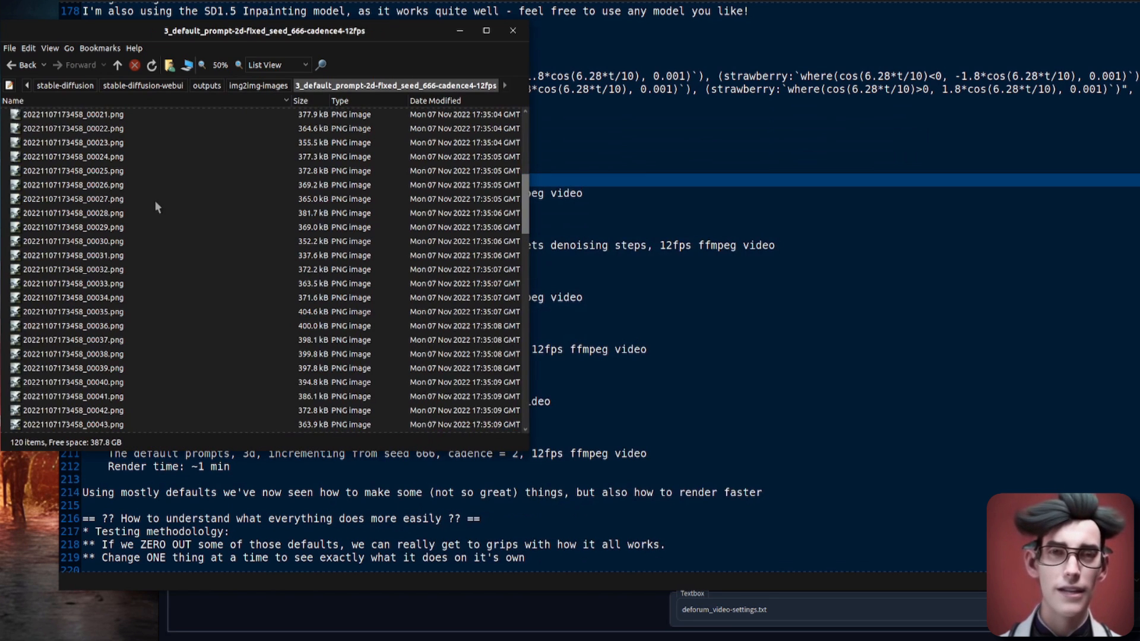
{"action": "scroll", "coordinate": [157, 201], "scroll_direction": "up", "scroll_amount": 8}
{"action": "left_click", "coordinate": [76, 129]}
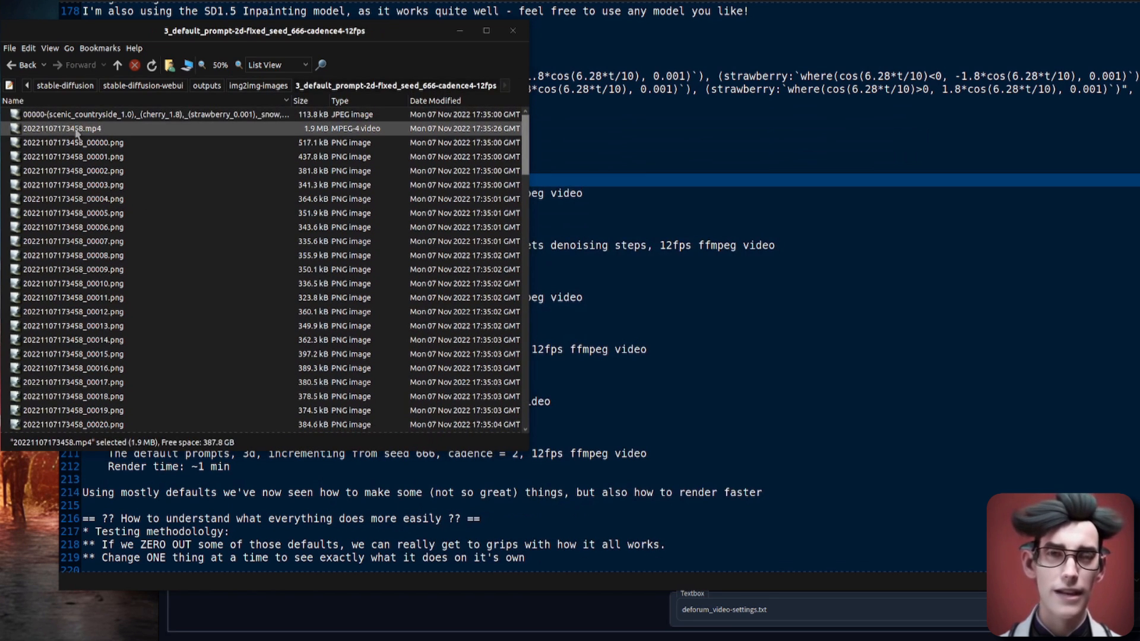
{"action": "double_click", "coordinate": [76, 130]}
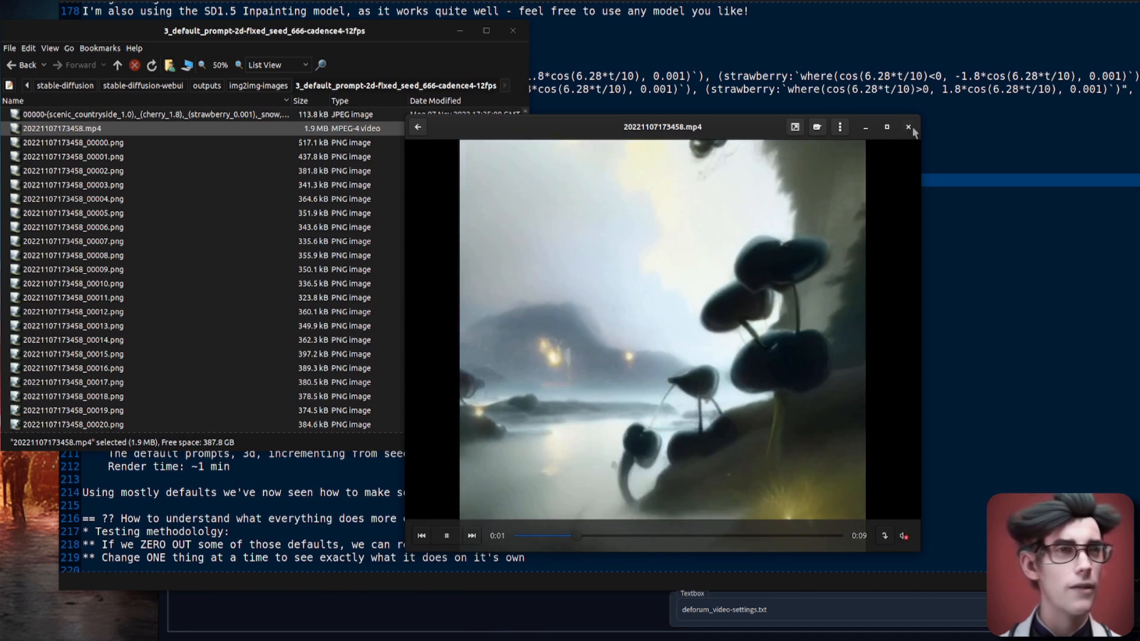
{"action": "key", "text": "Escape"}
- Play the output video from the 4_default_prompt-2d-iter_seed_666-cadence4-12fps folder and close the player
{"action": "left_click", "coordinate": [281, 86]}
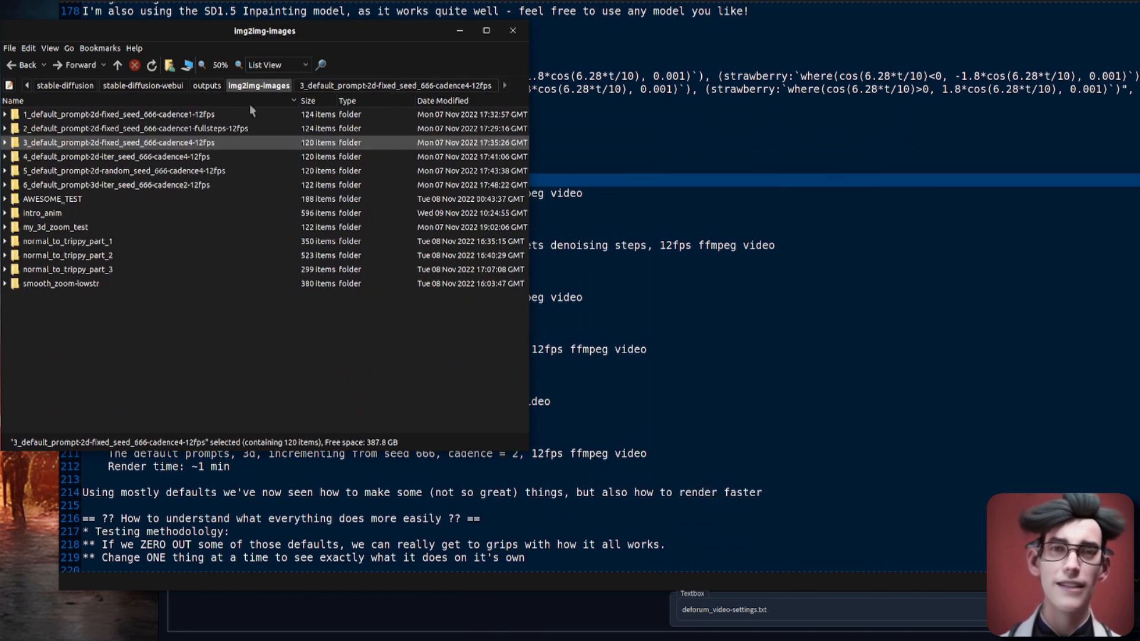
{"action": "double_click", "coordinate": [153, 158]}
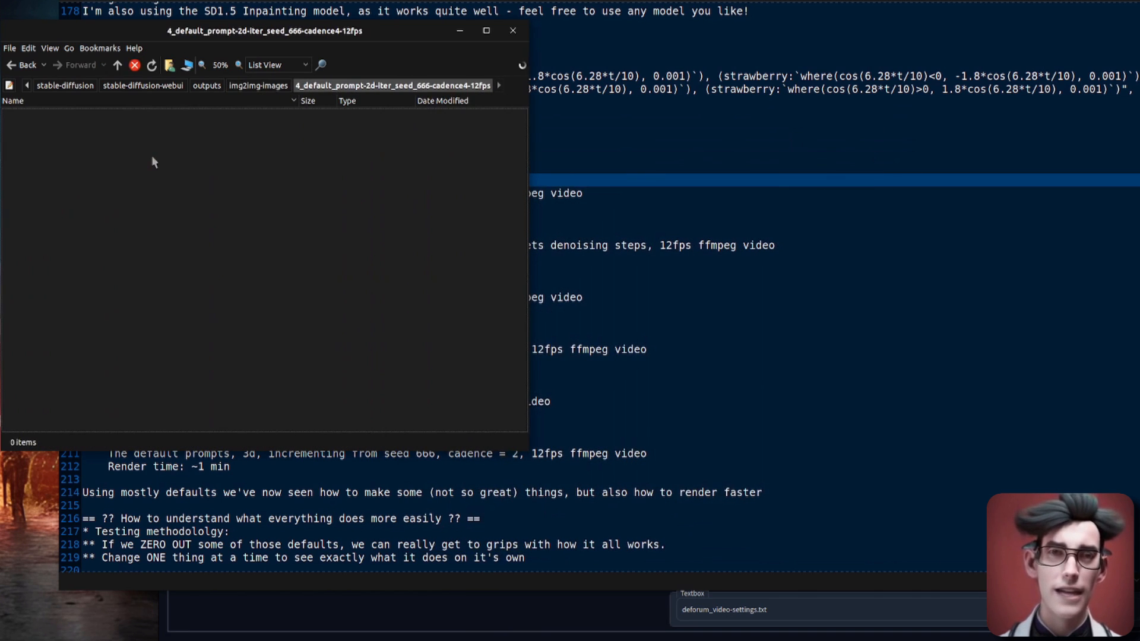
{"action": "left_click", "coordinate": [99, 130]}
{"action": "double_click", "coordinate": [98, 134]}
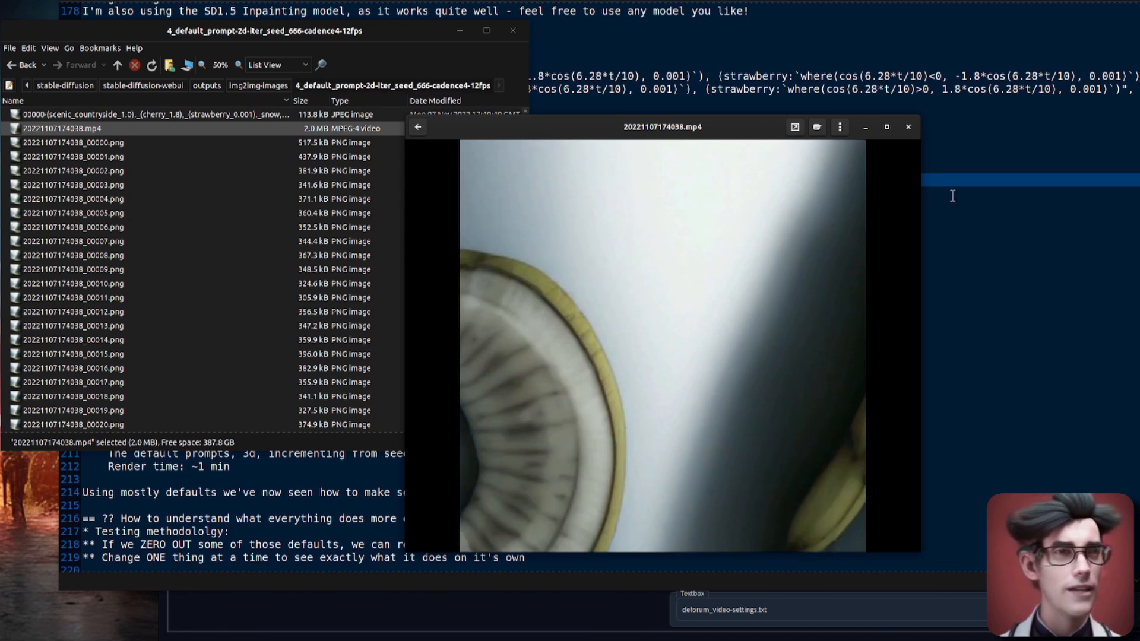
{"action": "left_click", "coordinate": [908, 127]}
- Play the output video from the 5_default_prompt-2d-random_seed_666-cadence4-12fps folder and close the player
{"action": "left_click", "coordinate": [245, 89]}
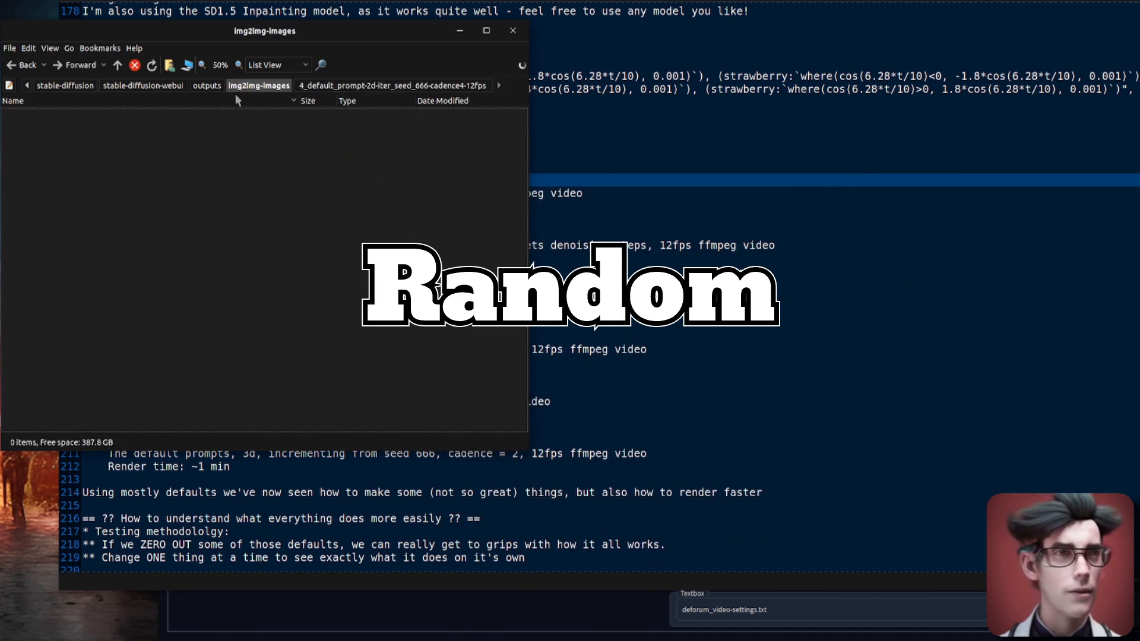
{"action": "double_click", "coordinate": [133, 172]}
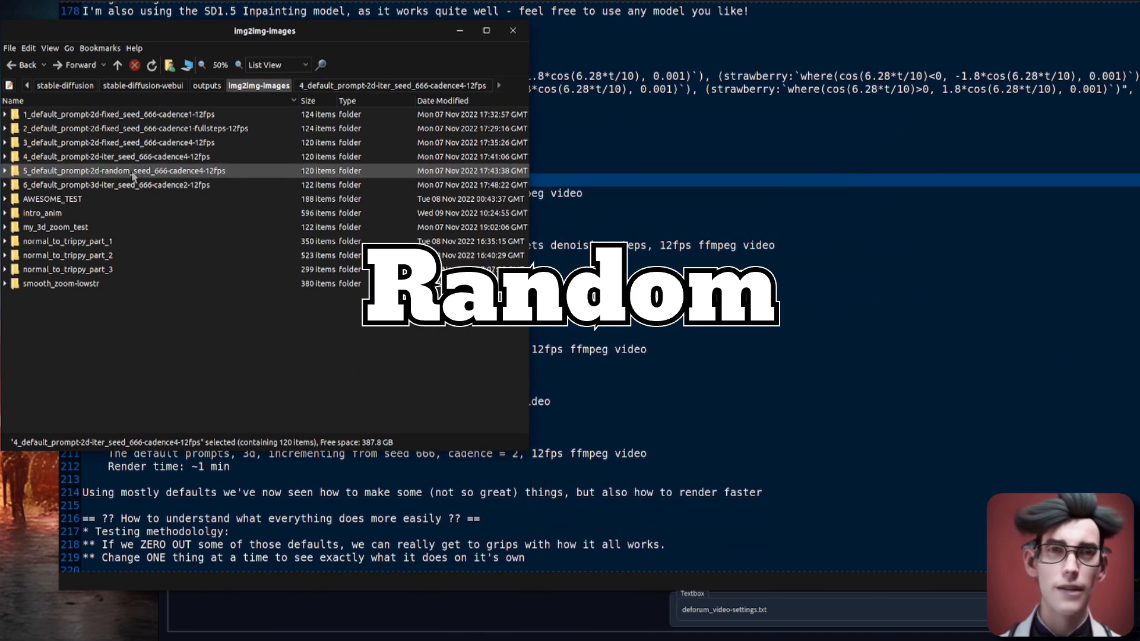
{"action": "scroll", "coordinate": [131, 174], "scroll_direction": "down", "scroll_amount": 10}
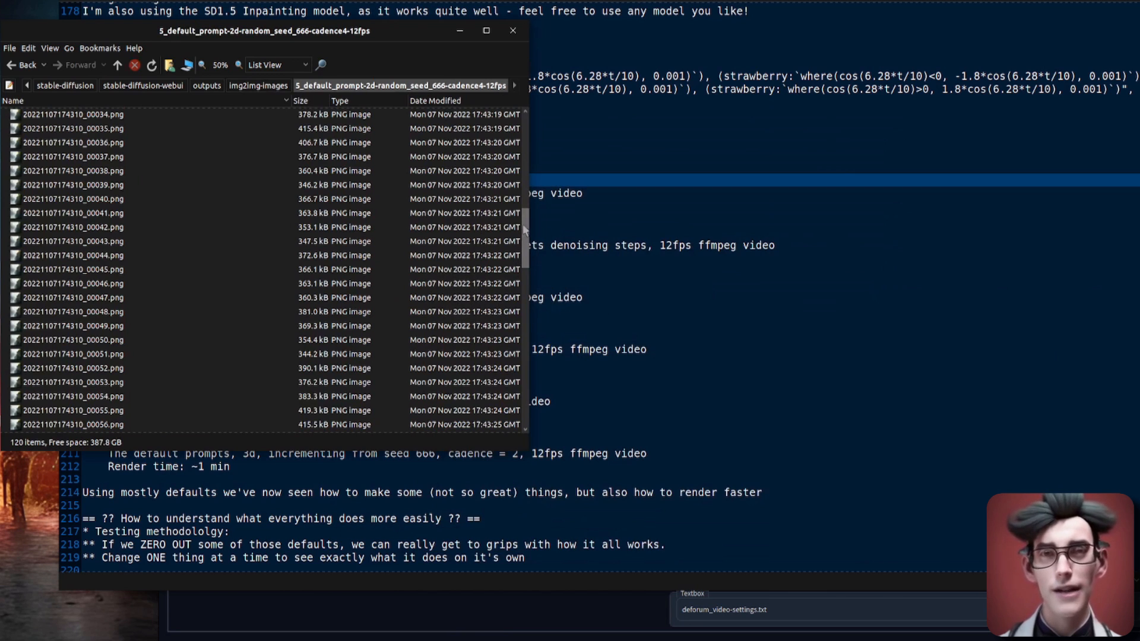
{"action": "left_click_drag", "start_coordinate": [525, 231], "coordinate": [511, 95]}
{"action": "double_click", "coordinate": [62, 129]}
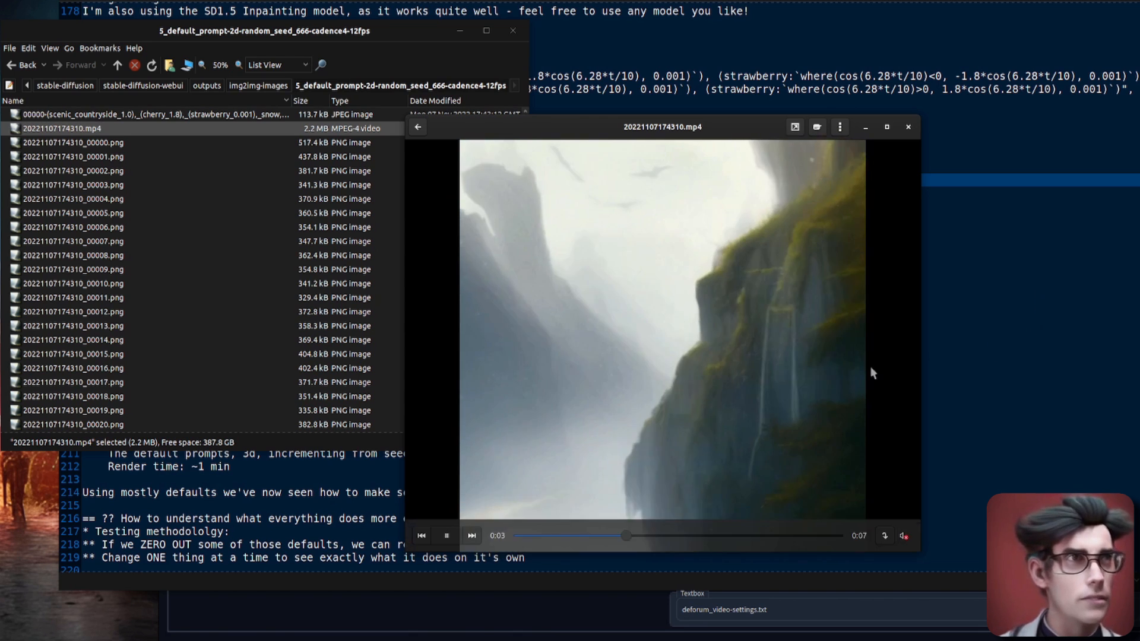
{"action": "left_click", "coordinate": [908, 127]}
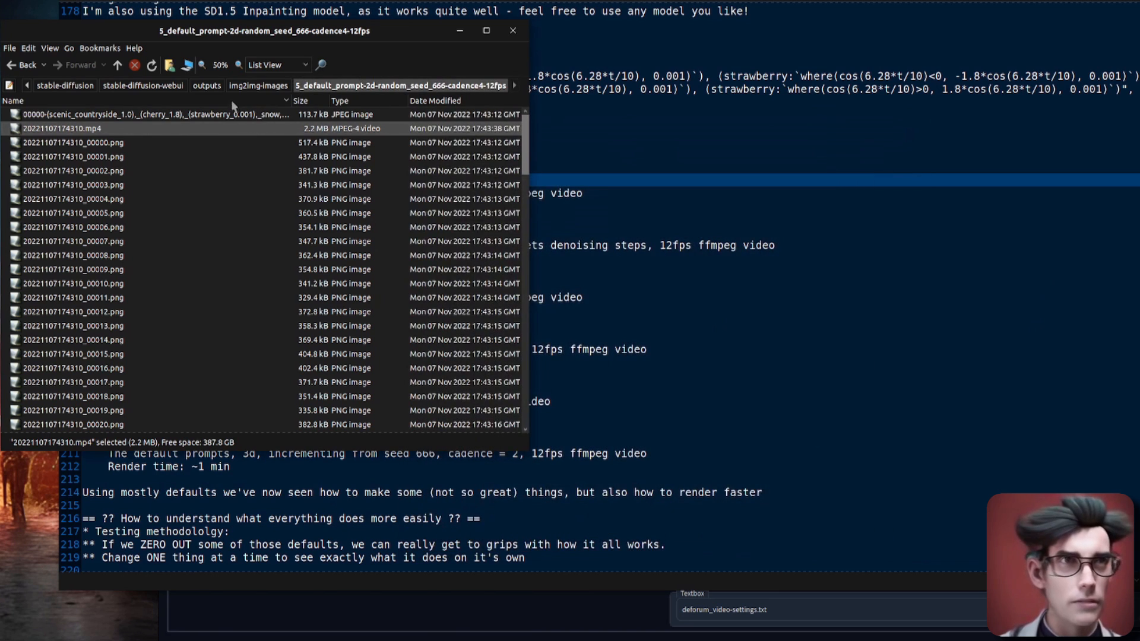
- Play the output video from the 6_default_prompt-3d-iter_seed_666-cadence2-12fps folder, close it and return to the img2img-images folder
{"action": "left_click", "coordinate": [248, 86]}
{"action": "double_click", "coordinate": [113, 186]}
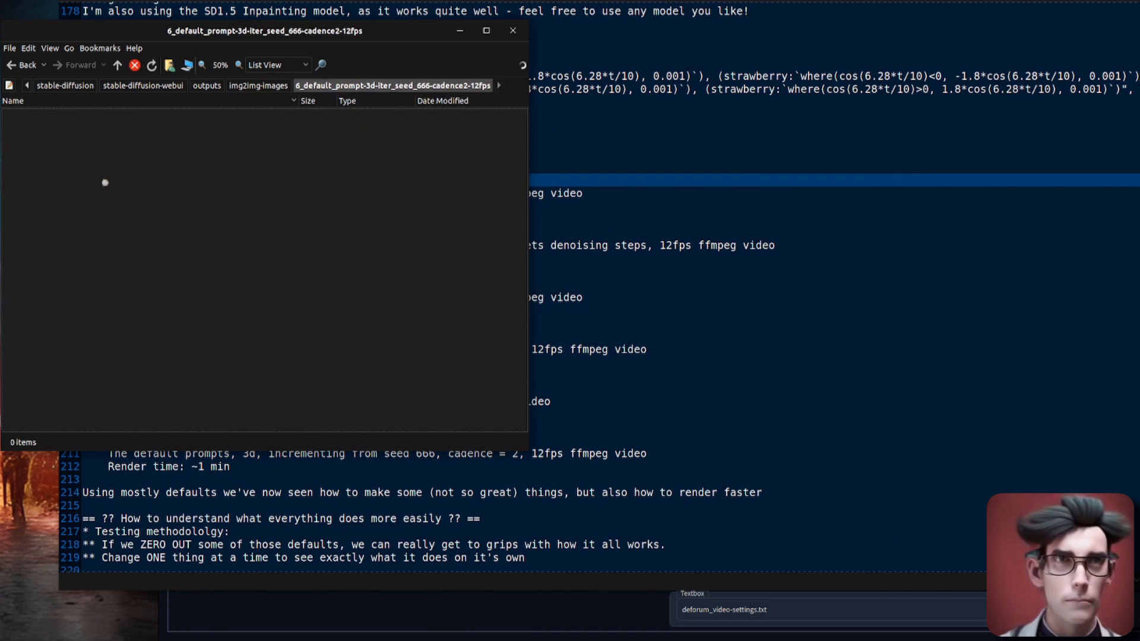
{"action": "scroll", "coordinate": [367, 259], "scroll_direction": "up", "scroll_amount": 2}
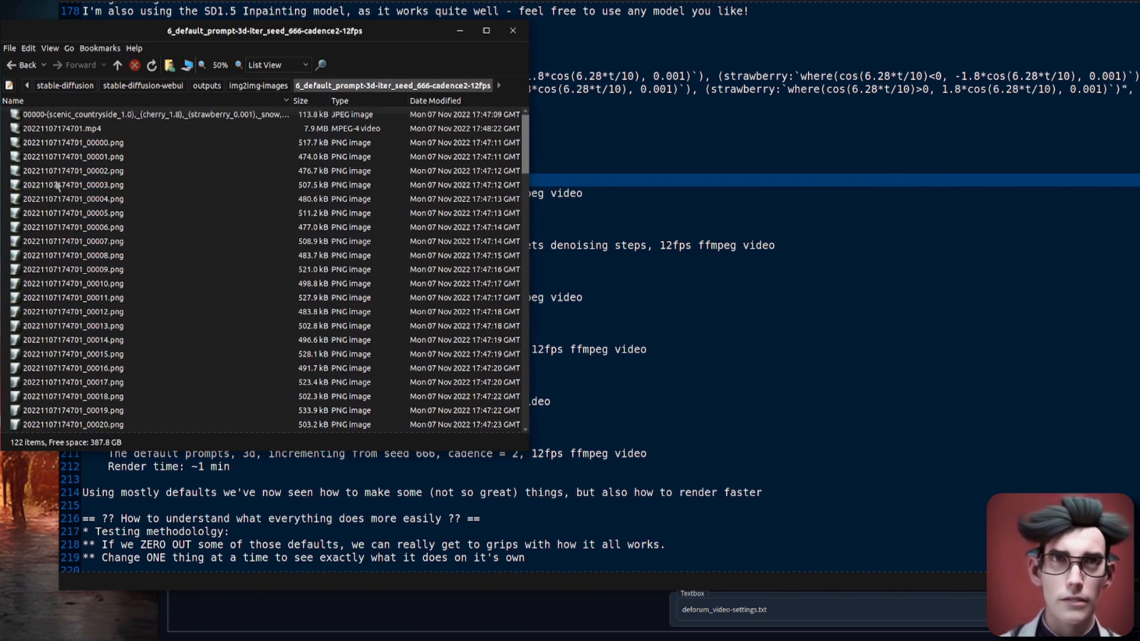
{"action": "double_click", "coordinate": [59, 128]}
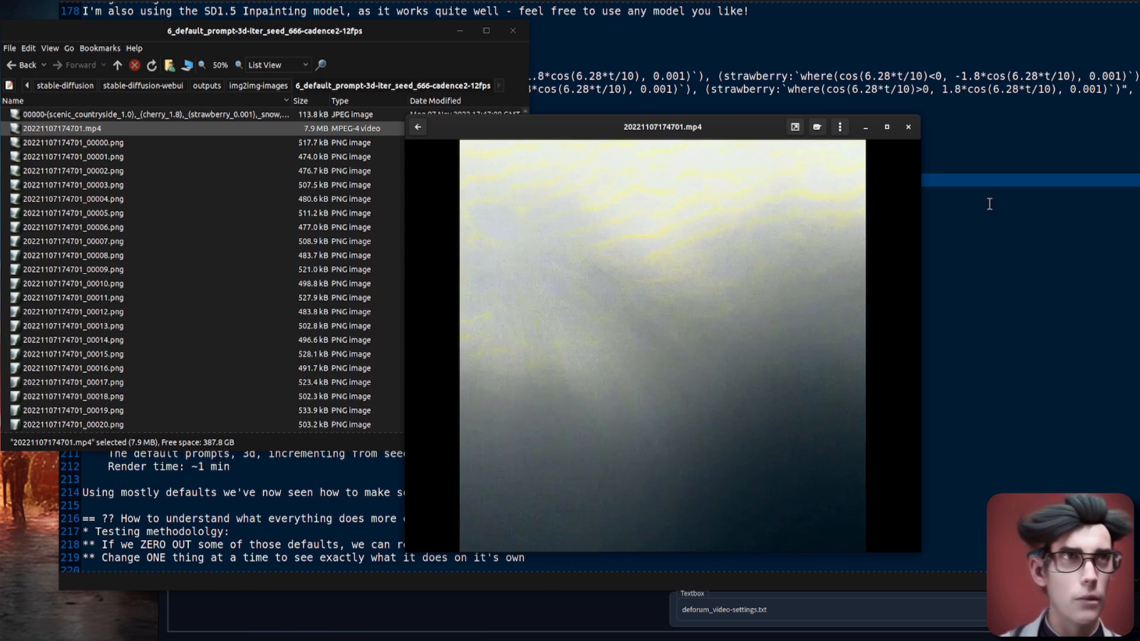
{"action": "left_click", "coordinate": [908, 127]}
{"action": "left_click", "coordinate": [259, 87]}
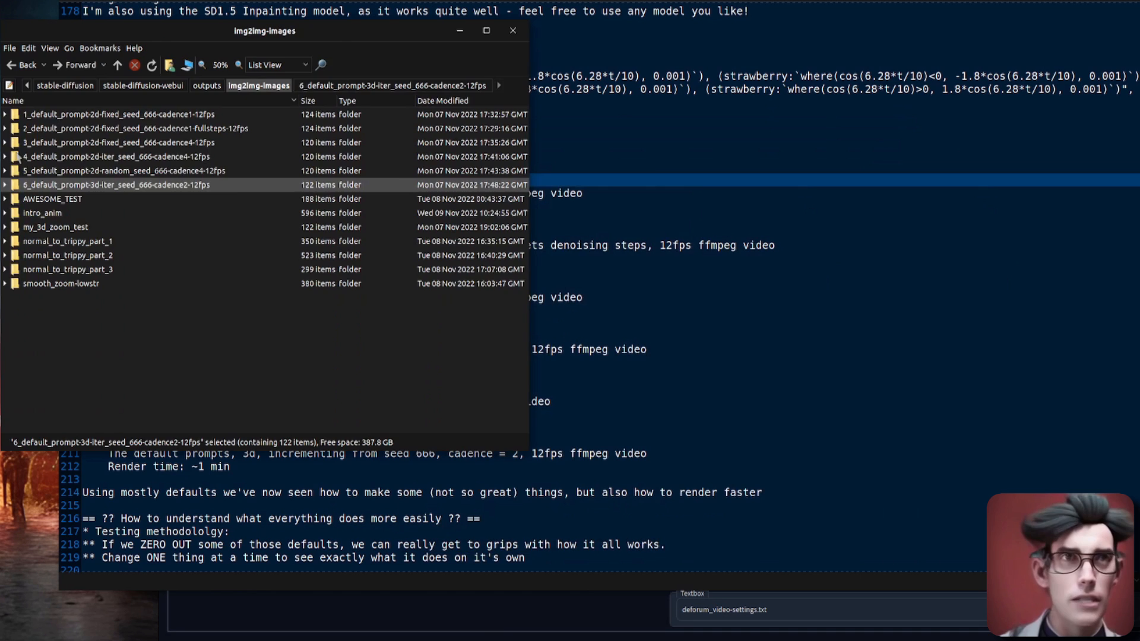
- In the text notes, revisit the Using Mostly Defaults runs and read on through the testing methodology and template settings
{"action": "left_click", "coordinate": [614, 272]}
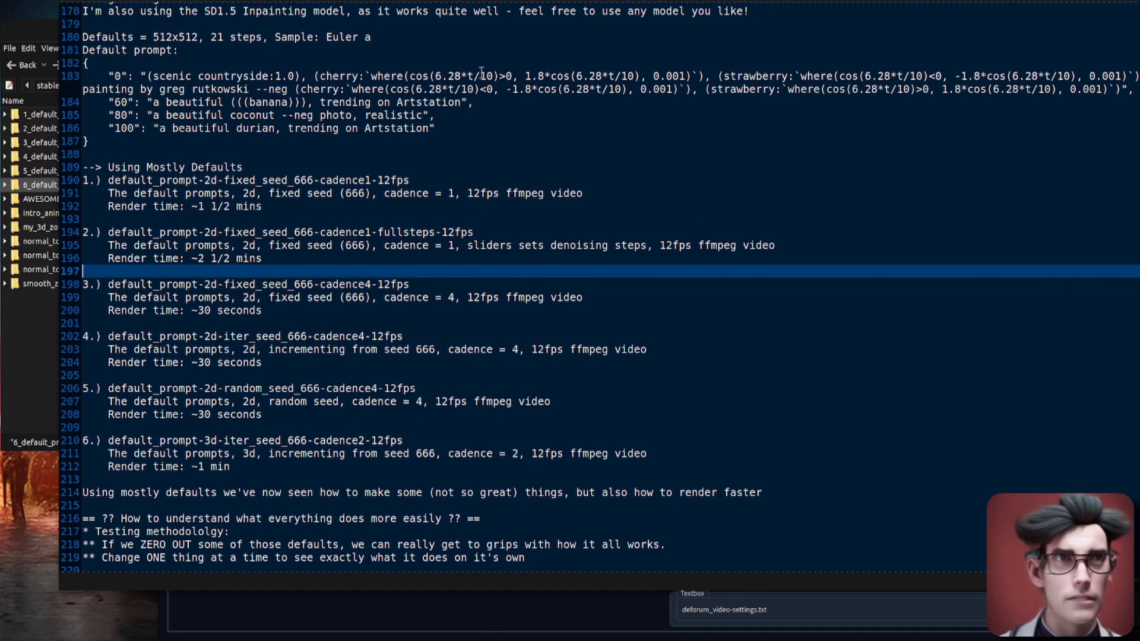
{"action": "left_click", "coordinate": [235, 181]}
{"action": "left_click", "coordinate": [355, 280]}
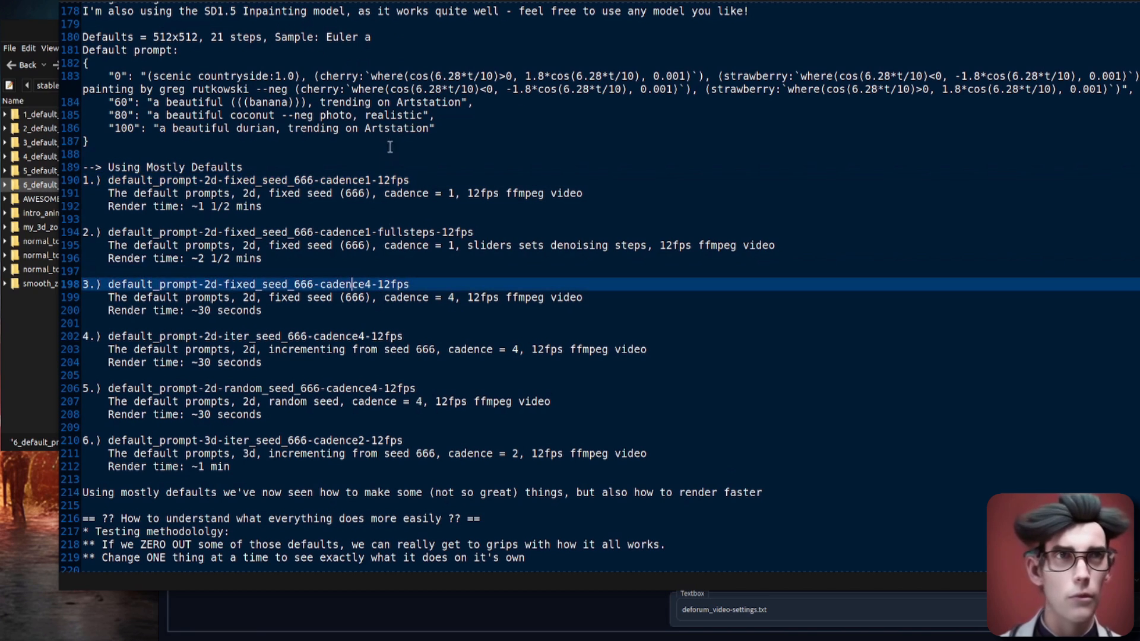
{"action": "scroll", "coordinate": [386, 356], "scroll_direction": "down", "scroll_amount": 3}
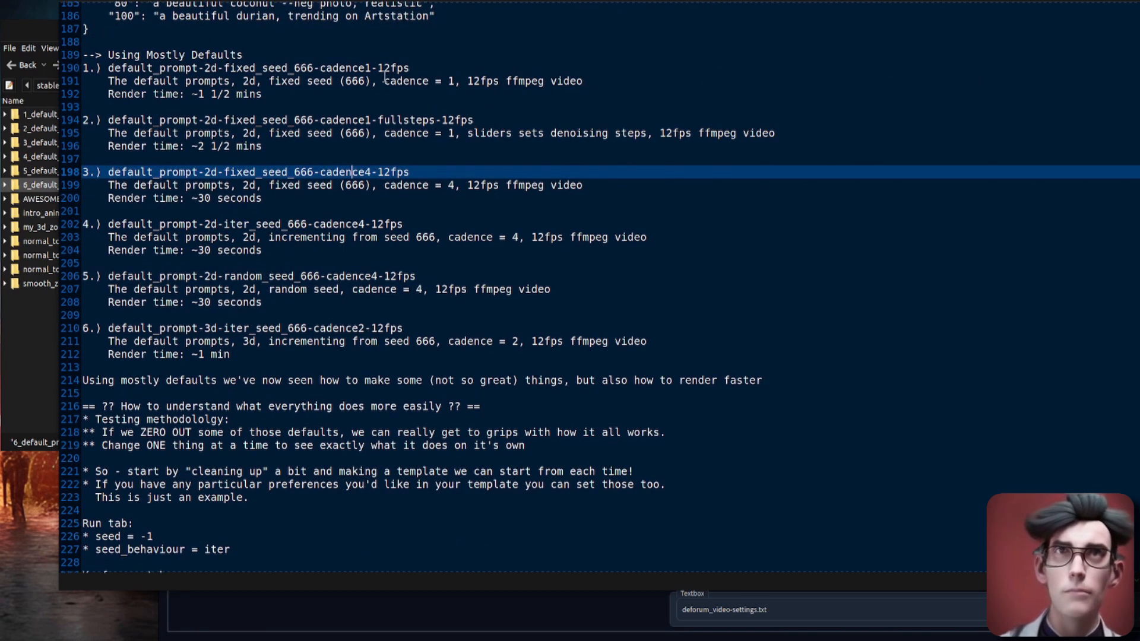
{"action": "scroll", "coordinate": [374, 276], "scroll_direction": "down", "scroll_amount": 7}
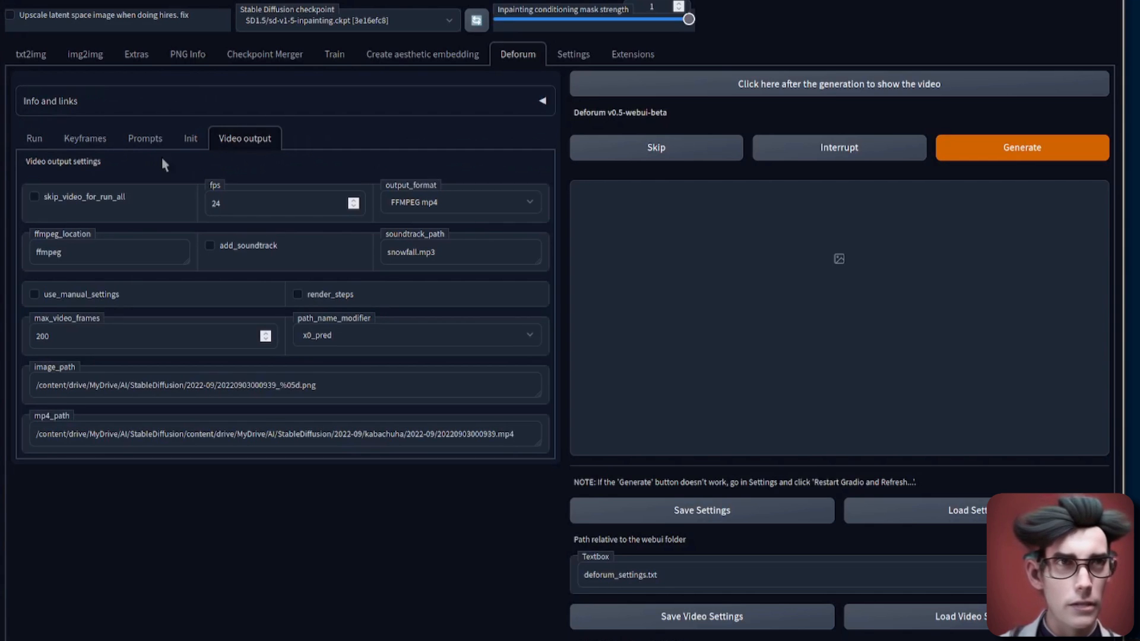
- Review the Deforum prompts, keyframes and run settings, checking the sampling, seed and batch options
{"action": "left_click", "coordinate": [147, 140]}
{"action": "left_click", "coordinate": [95, 143]}
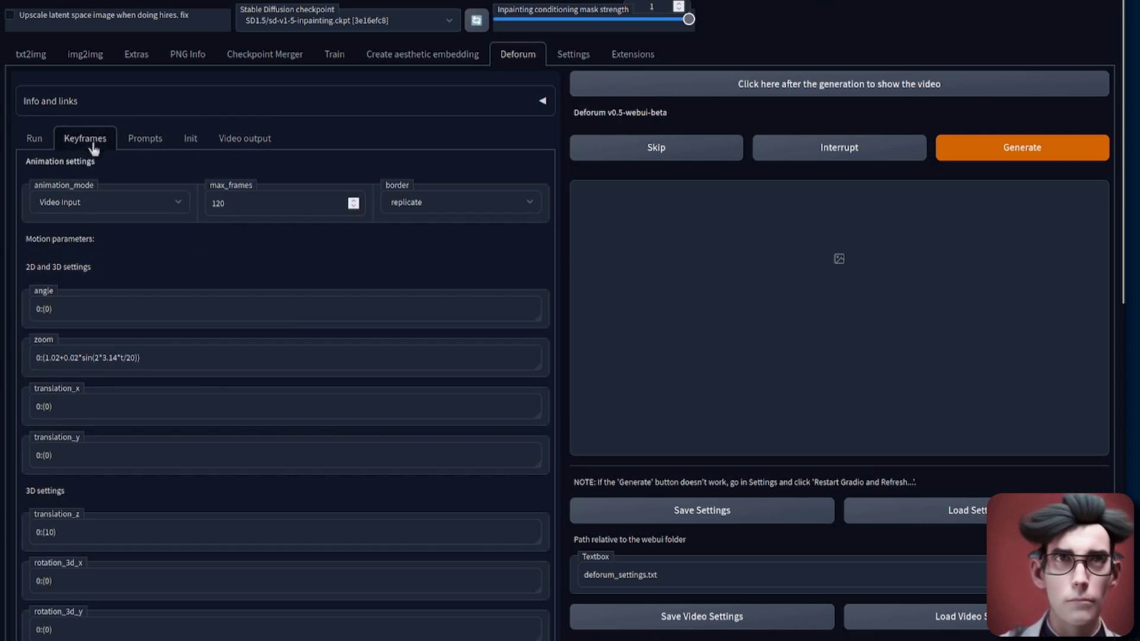
{"action": "mouse_move", "coordinate": [52, 297]}
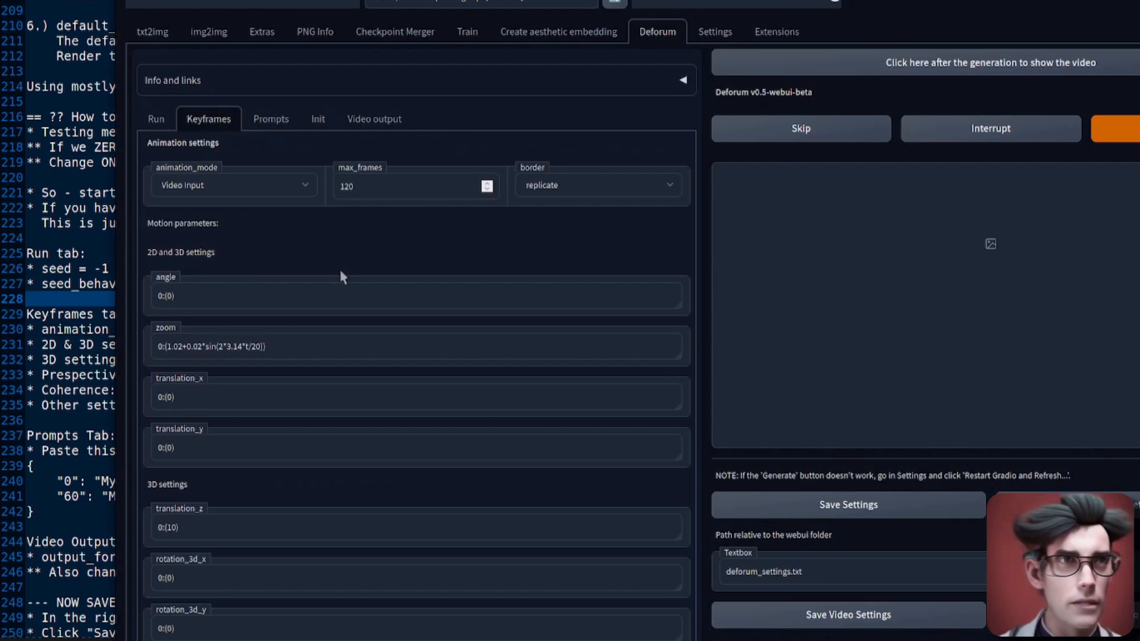
{"action": "left_click", "coordinate": [155, 121]}
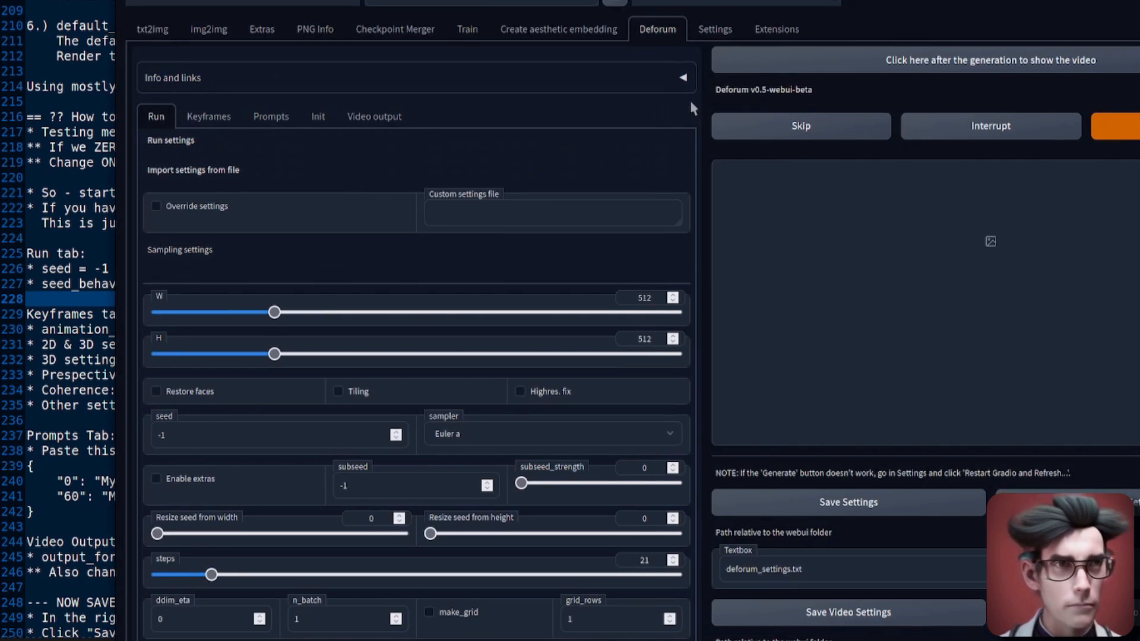
{"action": "scroll", "coordinate": [690, 113], "scroll_direction": "down", "scroll_amount": 4}
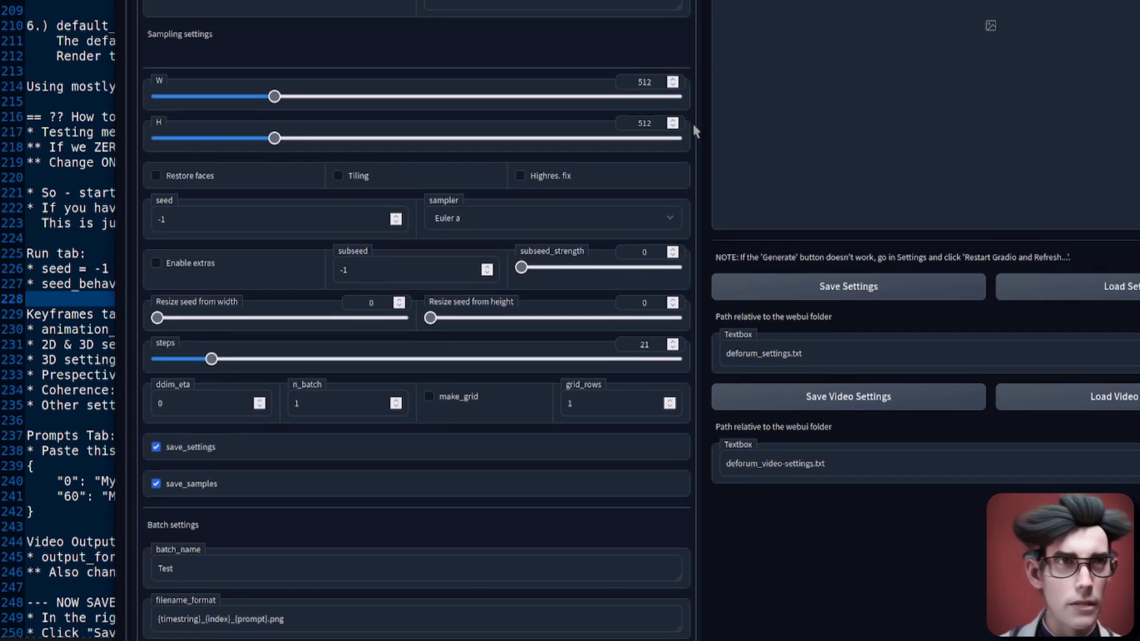
{"action": "scroll", "coordinate": [693, 123], "scroll_direction": "down", "scroll_amount": 1}
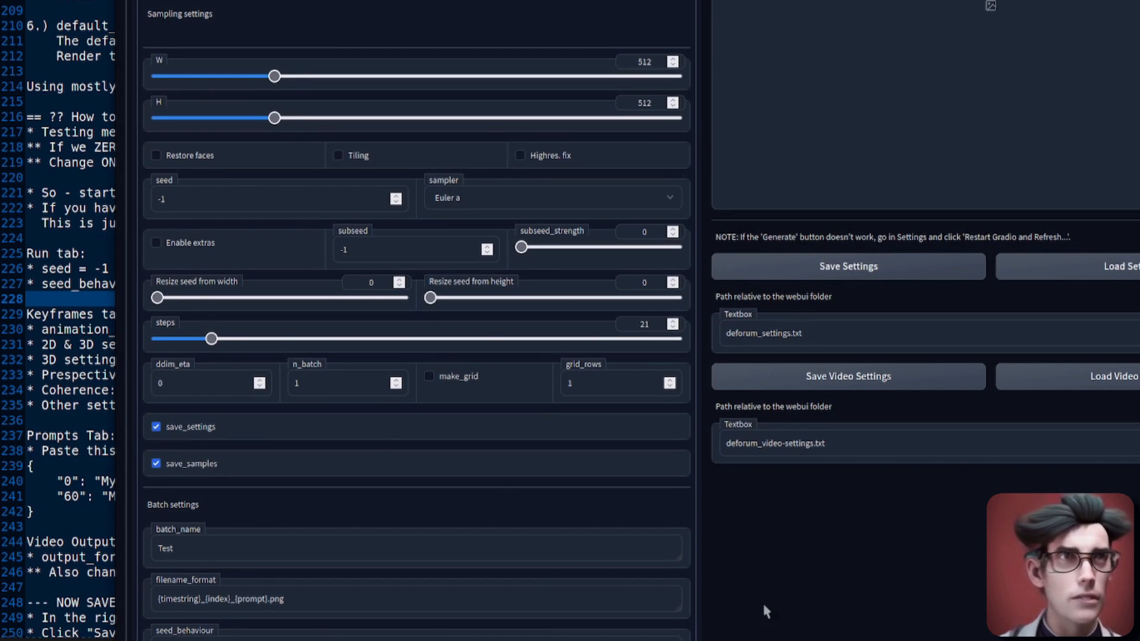
{"action": "scroll", "coordinate": [700, 601], "scroll_direction": "up", "scroll_amount": 5}
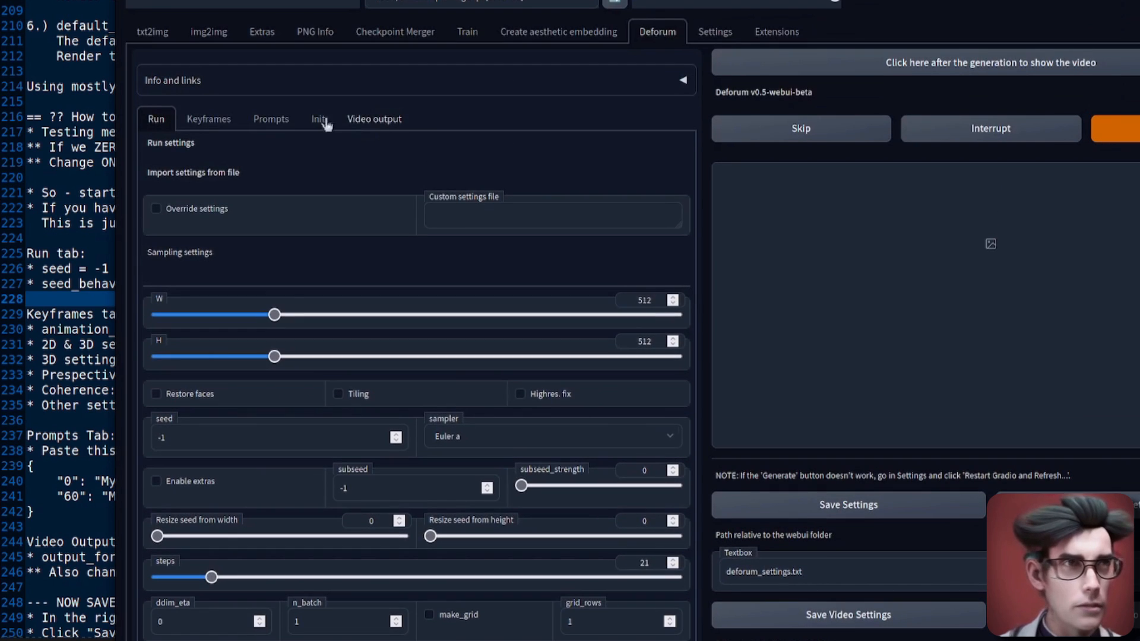
- Set the keyframes animation mode to 3D and the zoom schedule to 0:(1)
{"action": "left_click", "coordinate": [209, 120]}
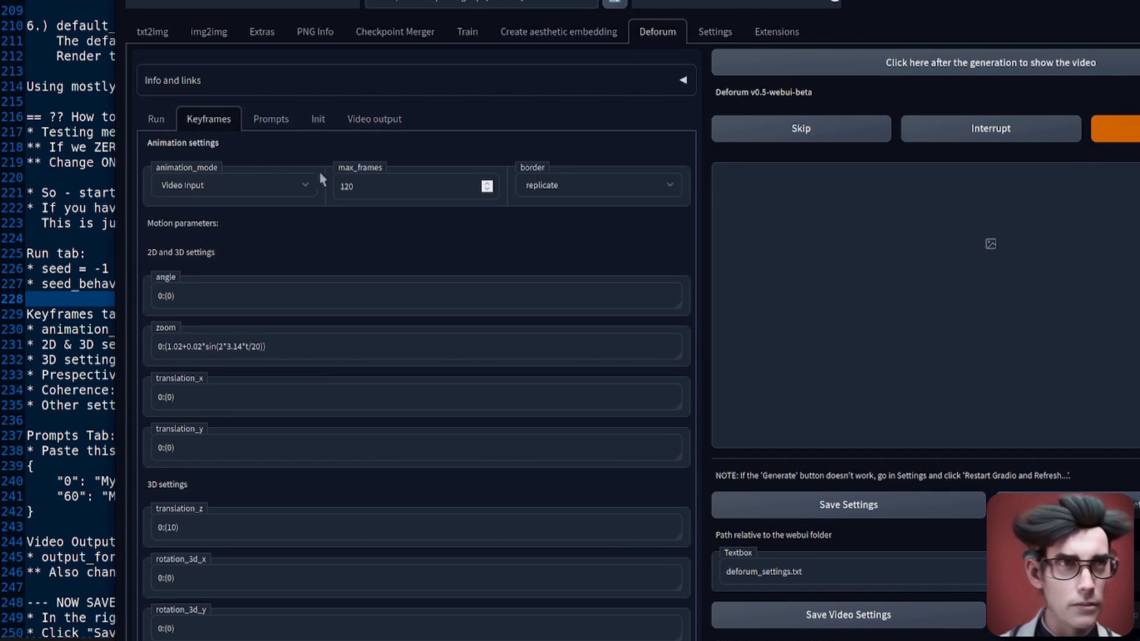
{"action": "left_click", "coordinate": [273, 181]}
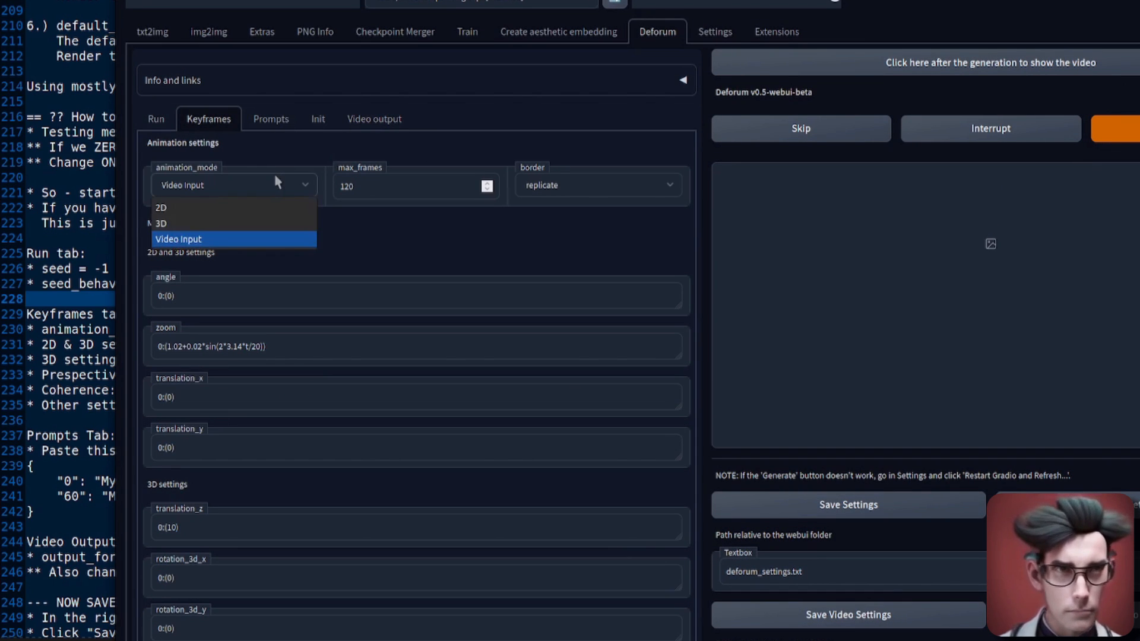
{"action": "left_click", "coordinate": [205, 224]}
{"action": "left_click", "coordinate": [166, 347]}
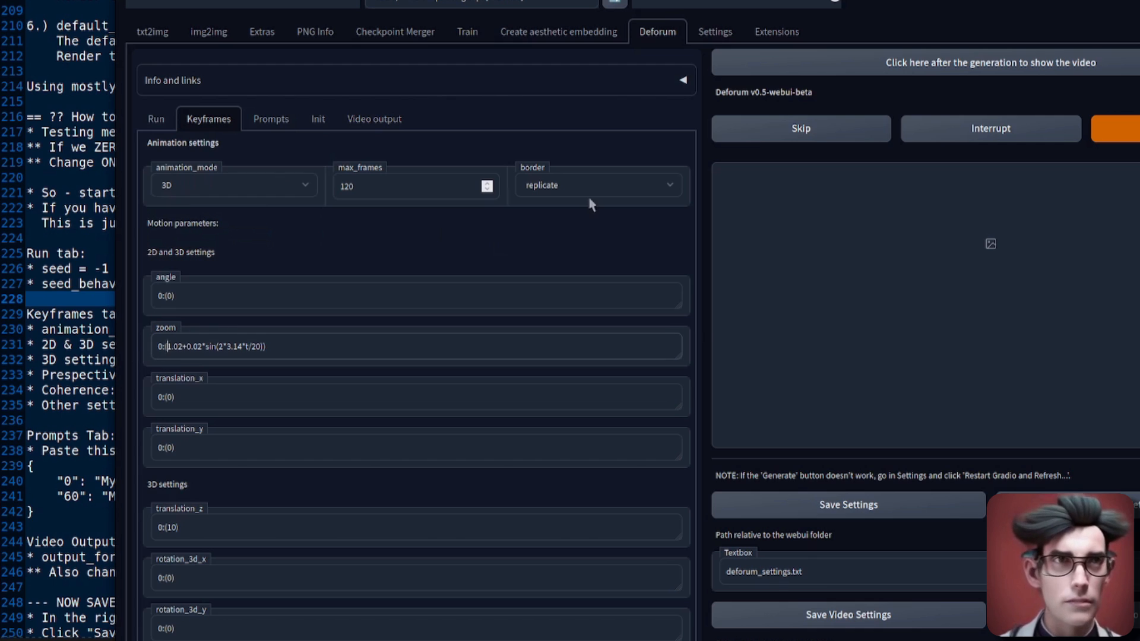
{"action": "key", "text": "shift+End"}
{"action": "key", "text": "shift+Left"}
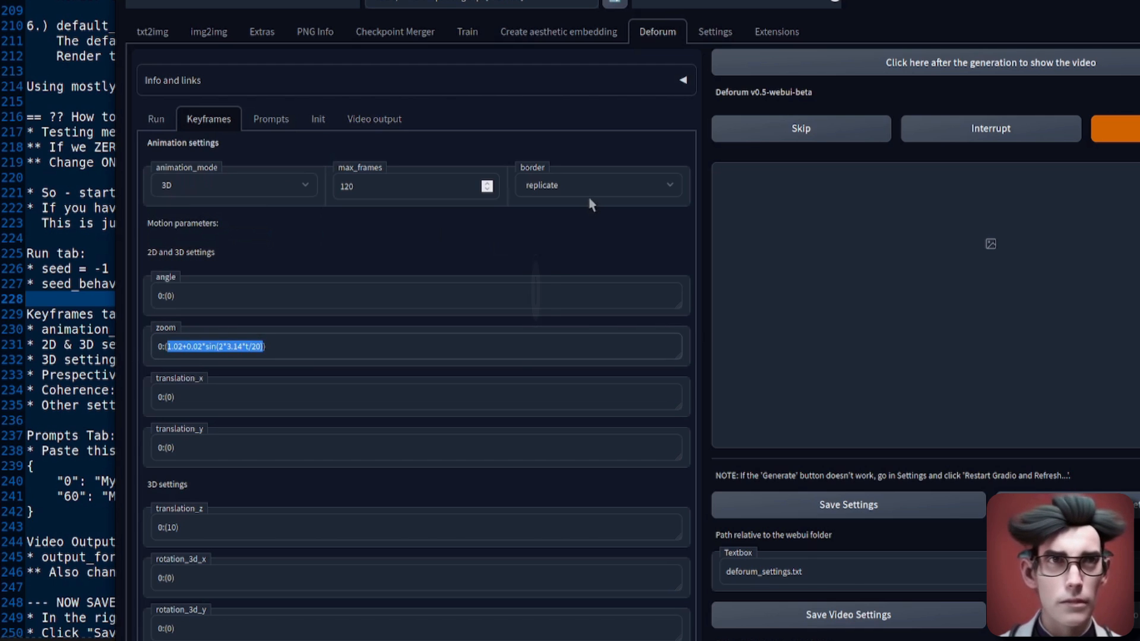
{"action": "type", "text": "1"}
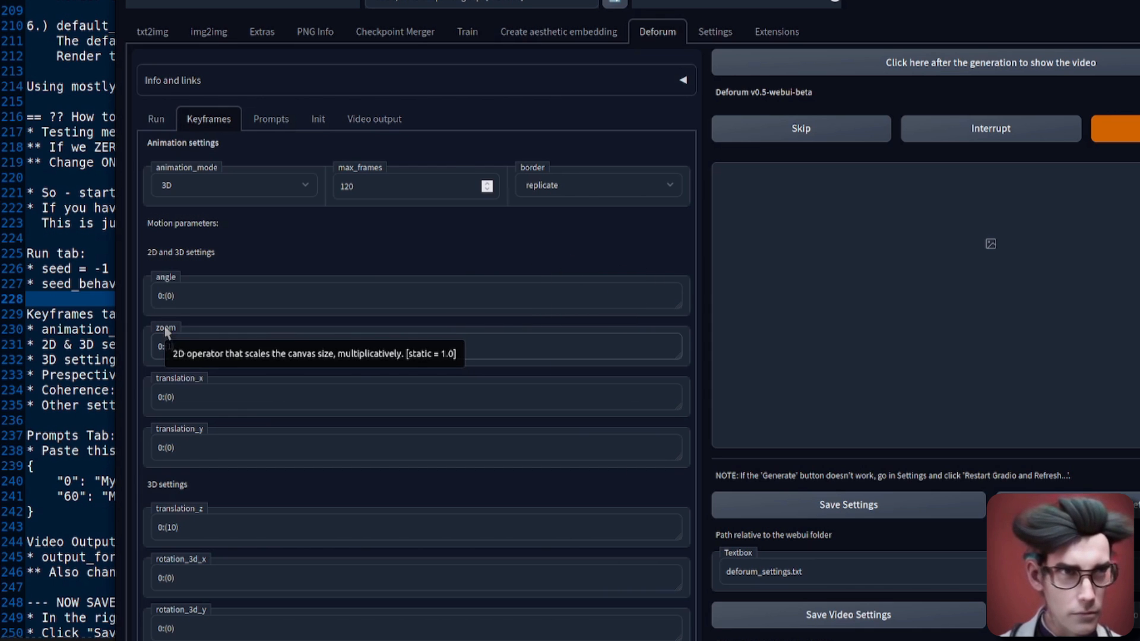
- Set the noise schedule in the keyframes generation settings to 0: (0.0)
{"action": "scroll", "coordinate": [431, 288], "scroll_direction": "down", "scroll_amount": 1}
{"action": "scroll", "coordinate": [431, 287], "scroll_direction": "down", "scroll_amount": 4}
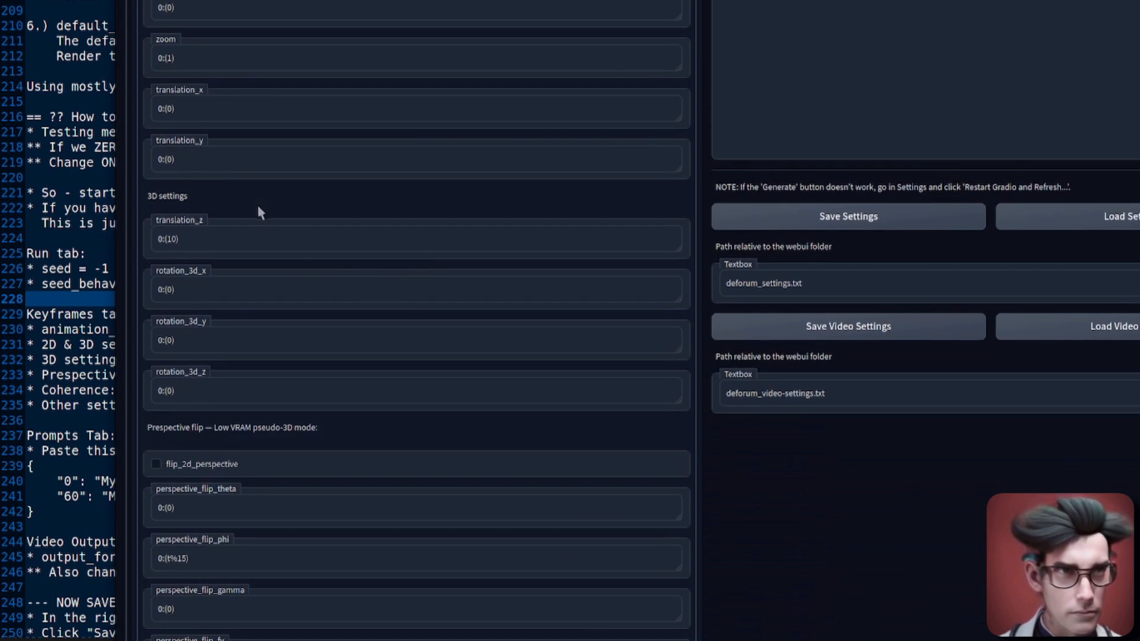
{"action": "scroll", "coordinate": [242, 183], "scroll_direction": "down", "scroll_amount": 2}
{"action": "scroll", "coordinate": [248, 205], "scroll_direction": "down", "scroll_amount": 3}
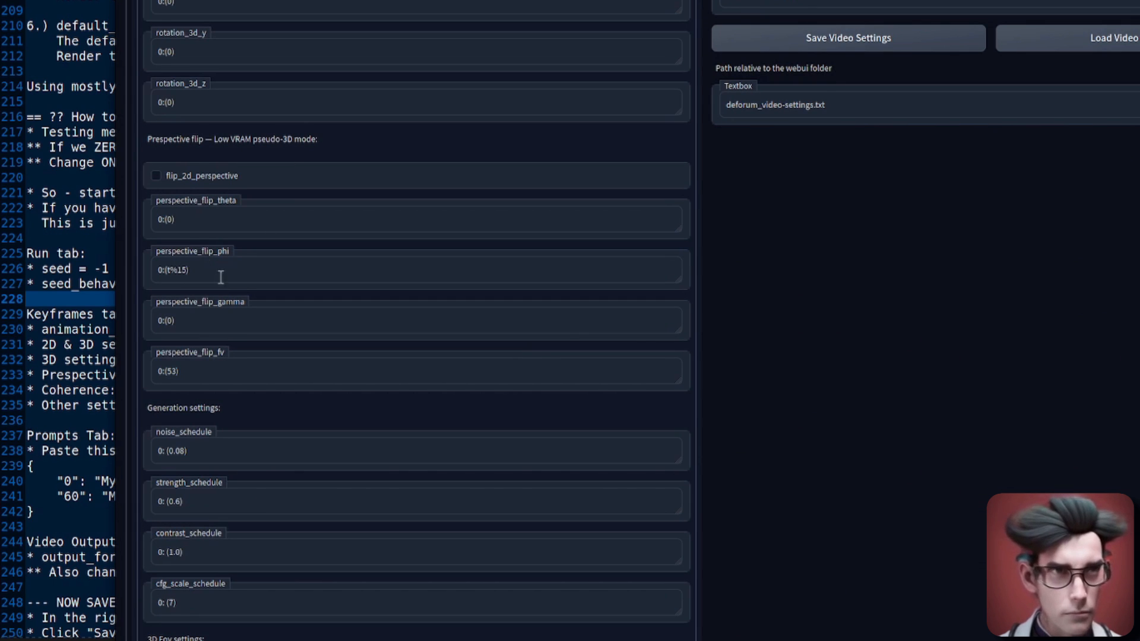
{"action": "scroll", "coordinate": [357, 185], "scroll_direction": "down", "scroll_amount": 2}
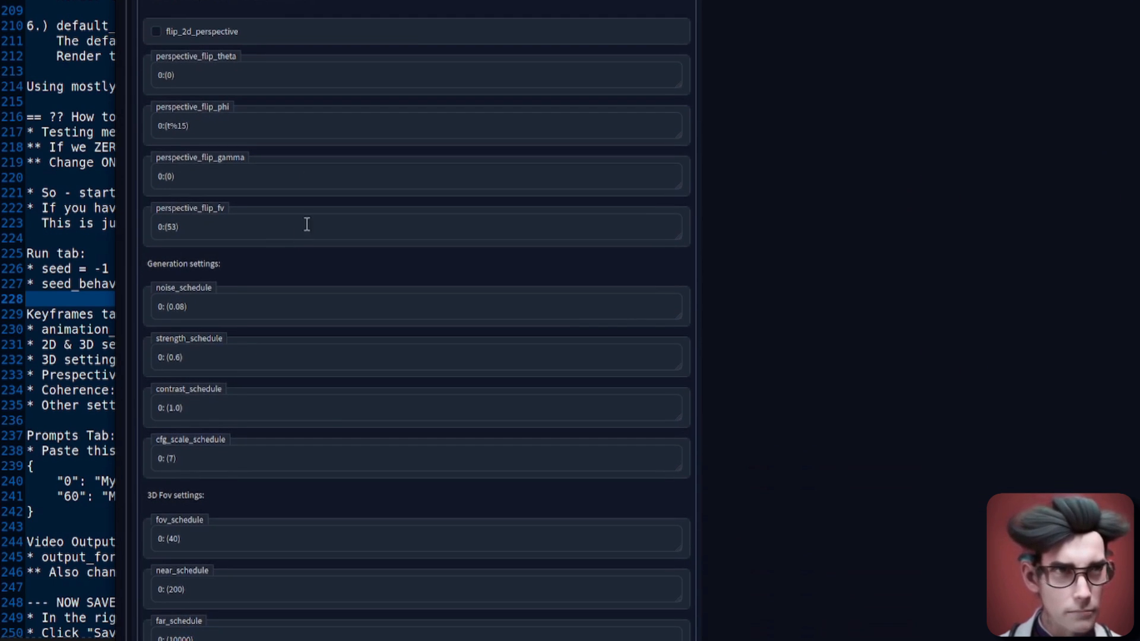
{"action": "left_click", "coordinate": [176, 307]}
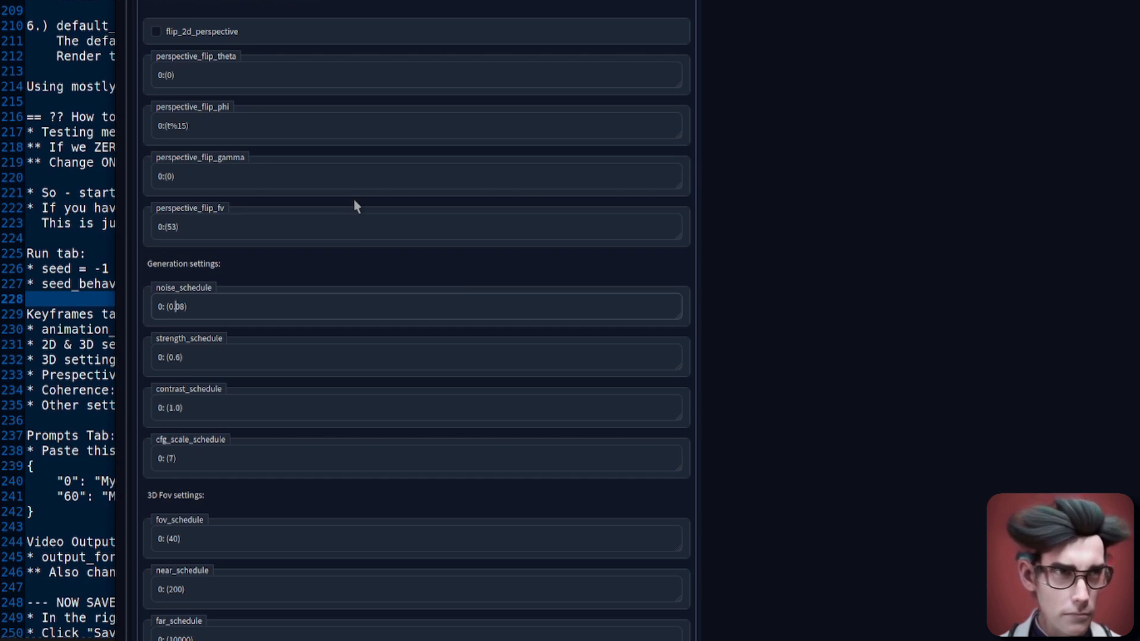
{"action": "key", "text": "Right"}
{"action": "key", "text": "Delete"}
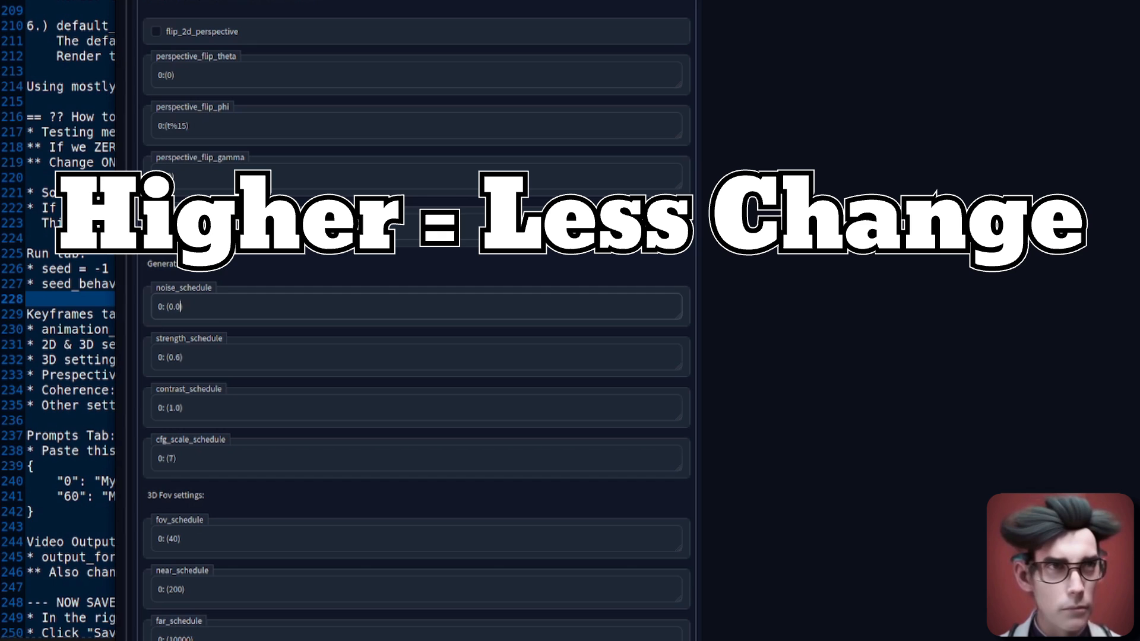
- Try strength schedule values of 0.8 and 0.9, and return the schedule to 0: (0.6)
{"action": "left_click", "coordinate": [175, 357]}
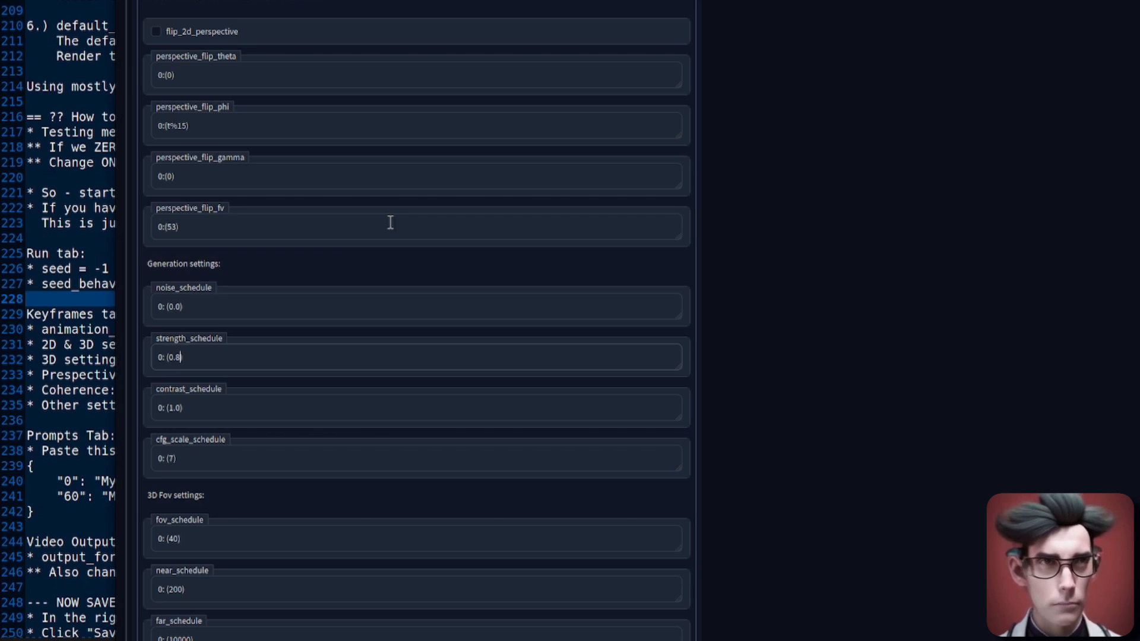
{"action": "type", "text": ".9"}
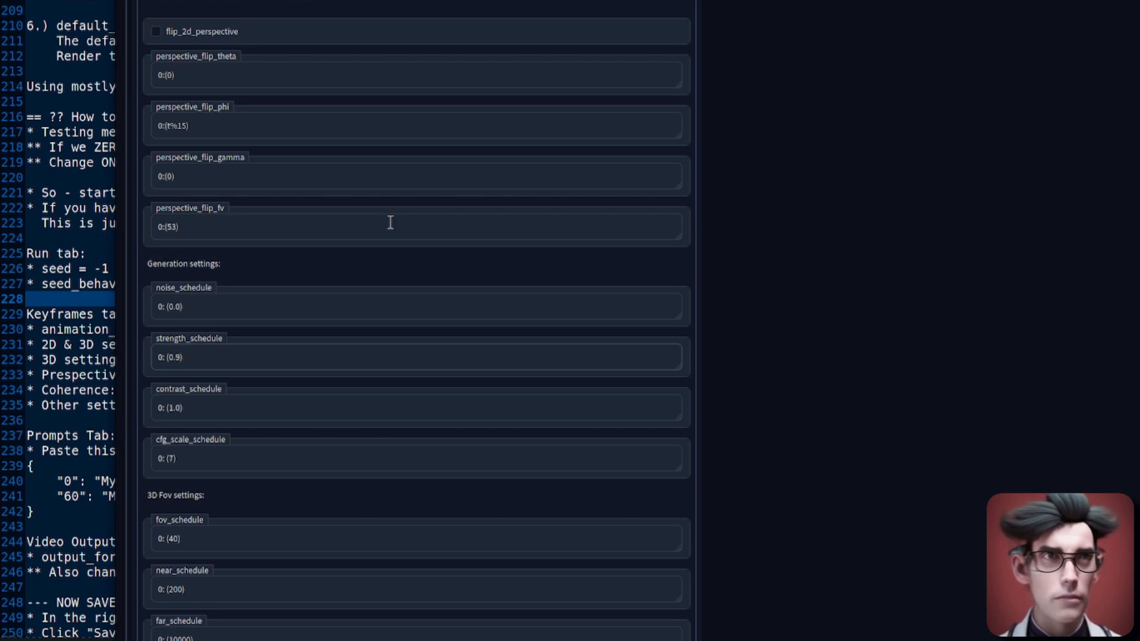
{"action": "type", "text": ".9"}
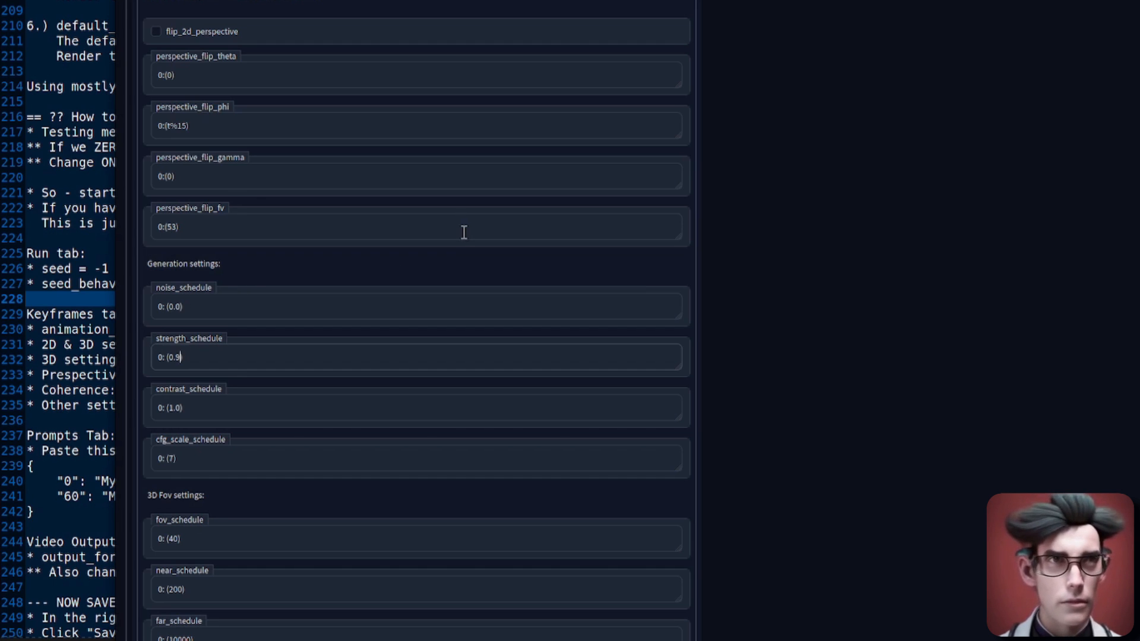
{"action": "key", "text": "Delete"}
{"action": "type", "text": "6"}
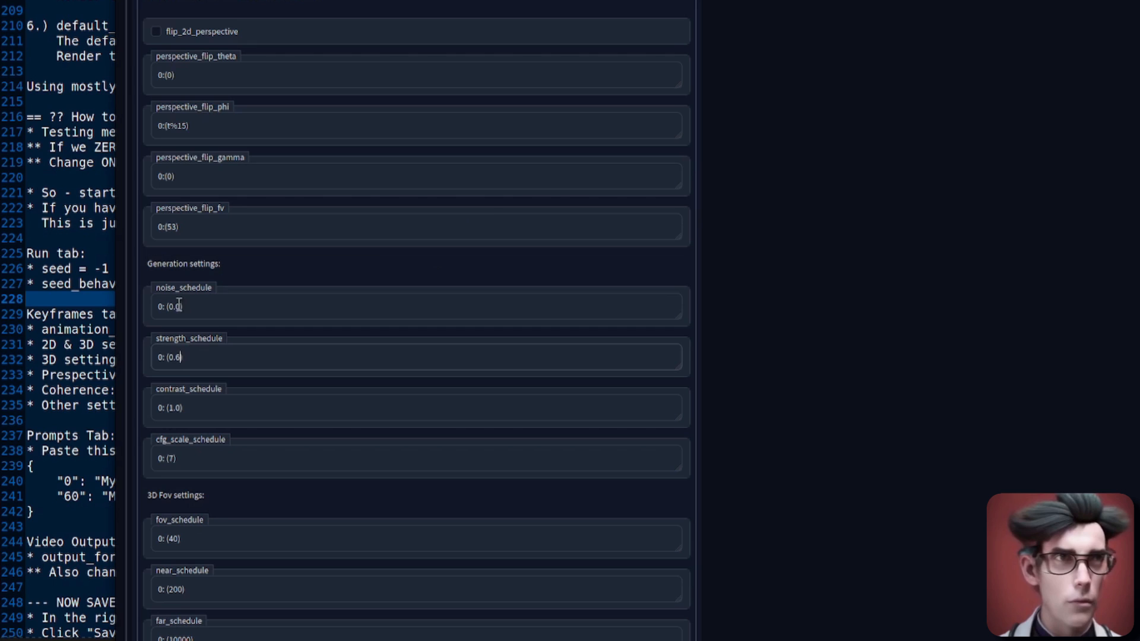
- Set the noise schedule to 0: (0.01) and the diffusion cadence under Coherence to 3
{"action": "type", "text": "1"}
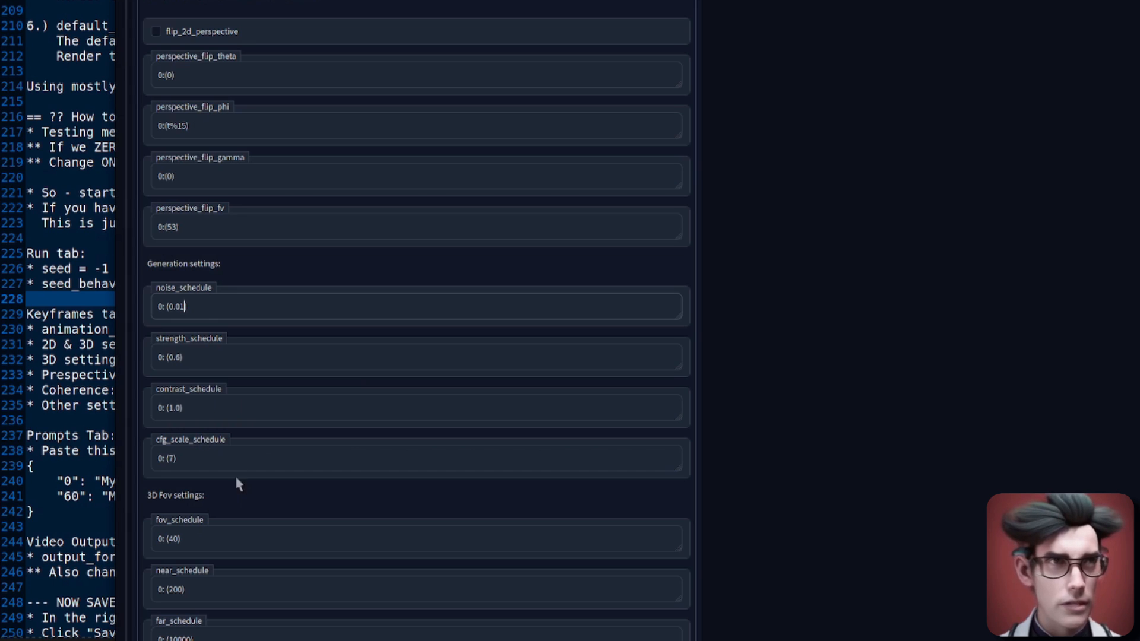
{"action": "scroll", "coordinate": [201, 268], "scroll_direction": "down", "scroll_amount": 4}
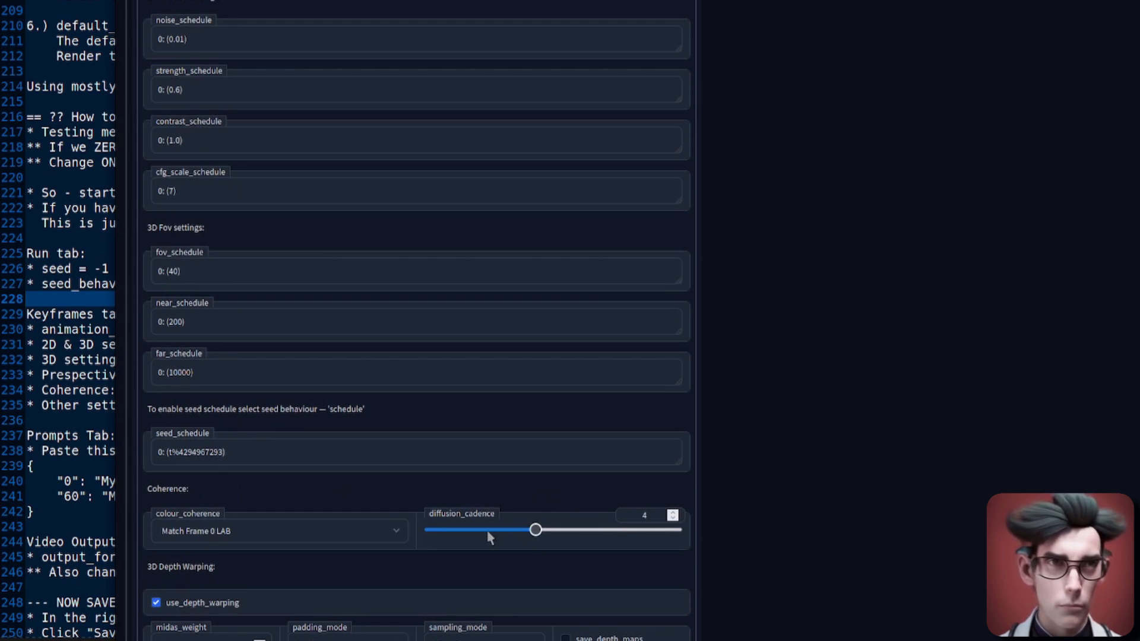
{"action": "mouse_move", "coordinate": [491, 535]}
{"action": "left_mouse_down"}
{"action": "mouse_move", "coordinate": [467, 531]}
{"action": "mouse_move", "coordinate": [494, 536]}
{"action": "left_mouse_up"}
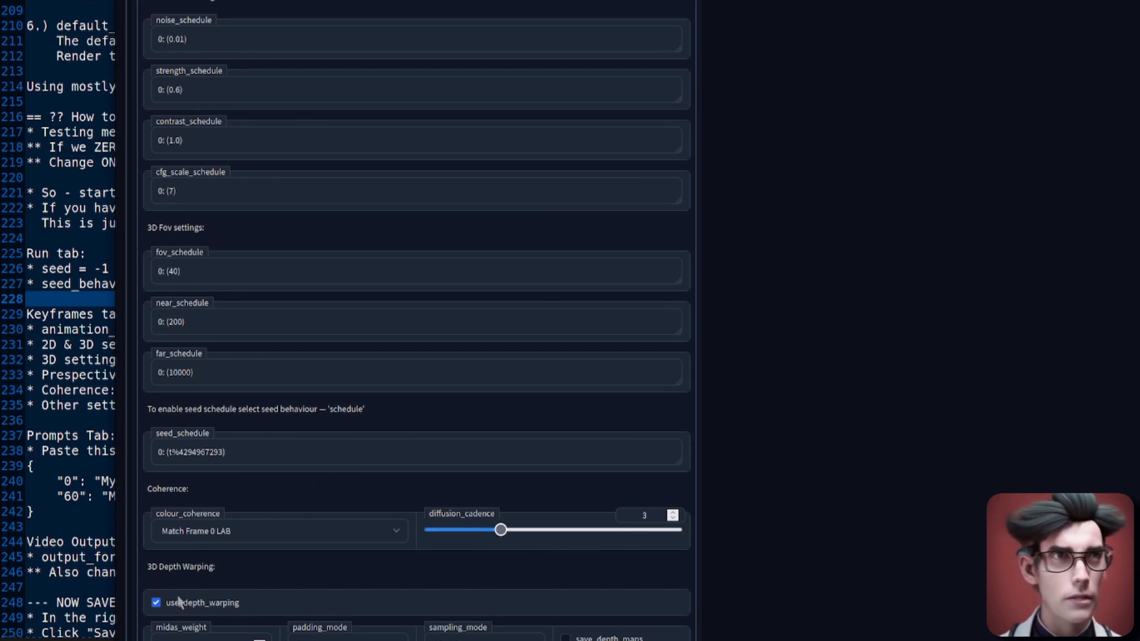
- Replace the default animation prompts with the empty template copied from the notes, containing "My First Prompt --neg my negative prompt" and "My Next Prompt"
{"action": "scroll", "coordinate": [789, 589], "scroll_direction": "up", "scroll_amount": 15}
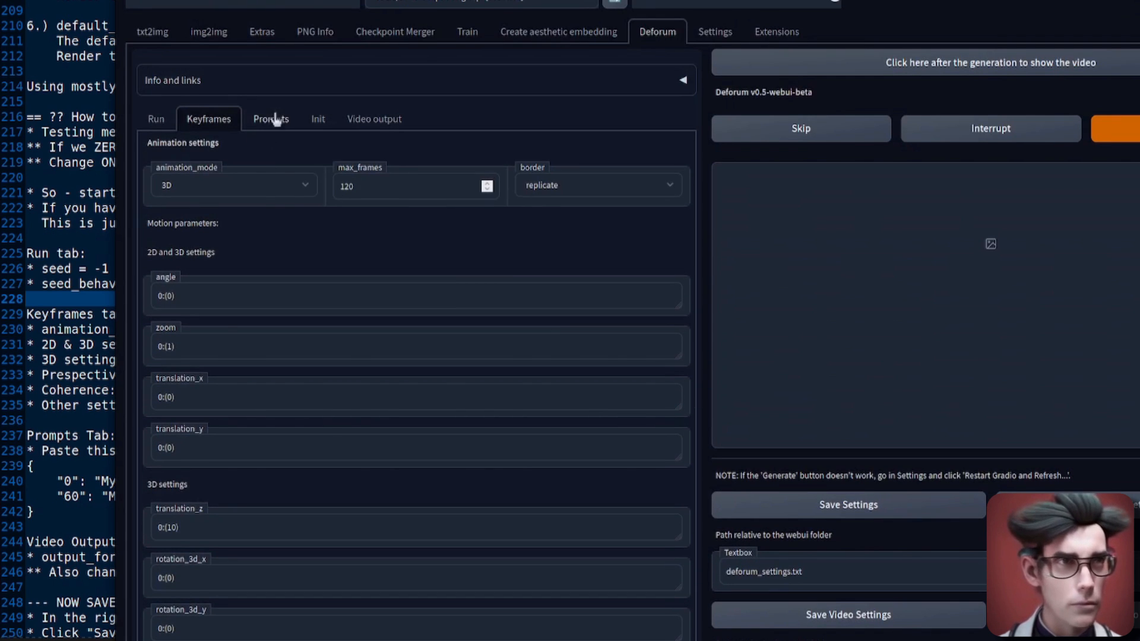
{"action": "left_click", "coordinate": [275, 119]}
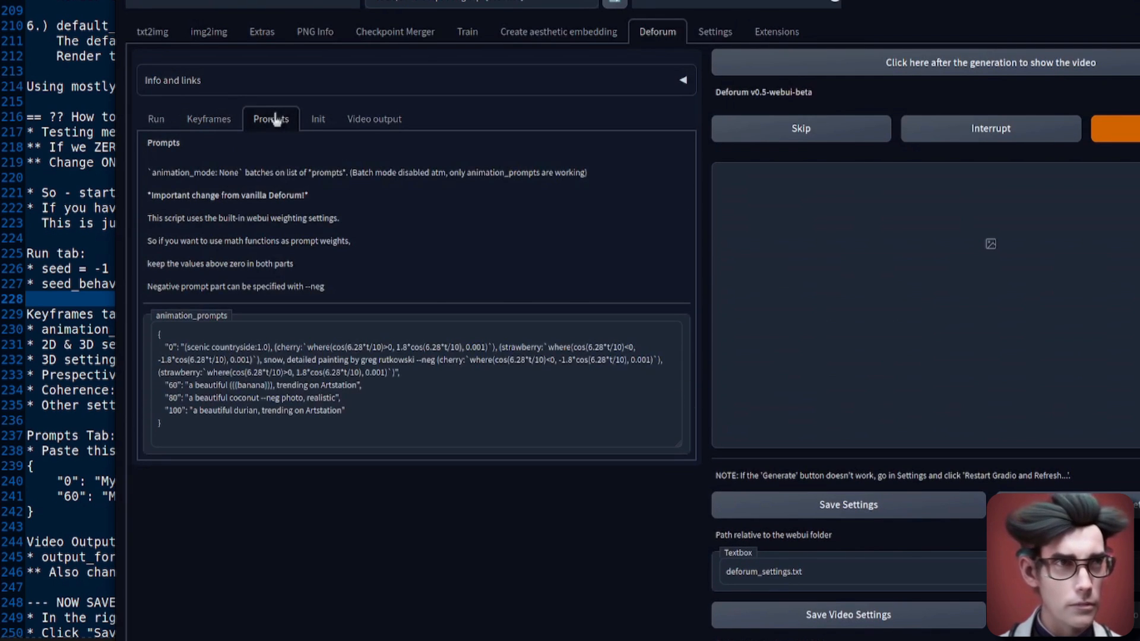
{"action": "left_click", "coordinate": [79, 450]}
{"action": "left_click_drag", "start_coordinate": [53, 523], "coordinate": [27, 468]}
{"action": "key", "text": "ctrl+c"}
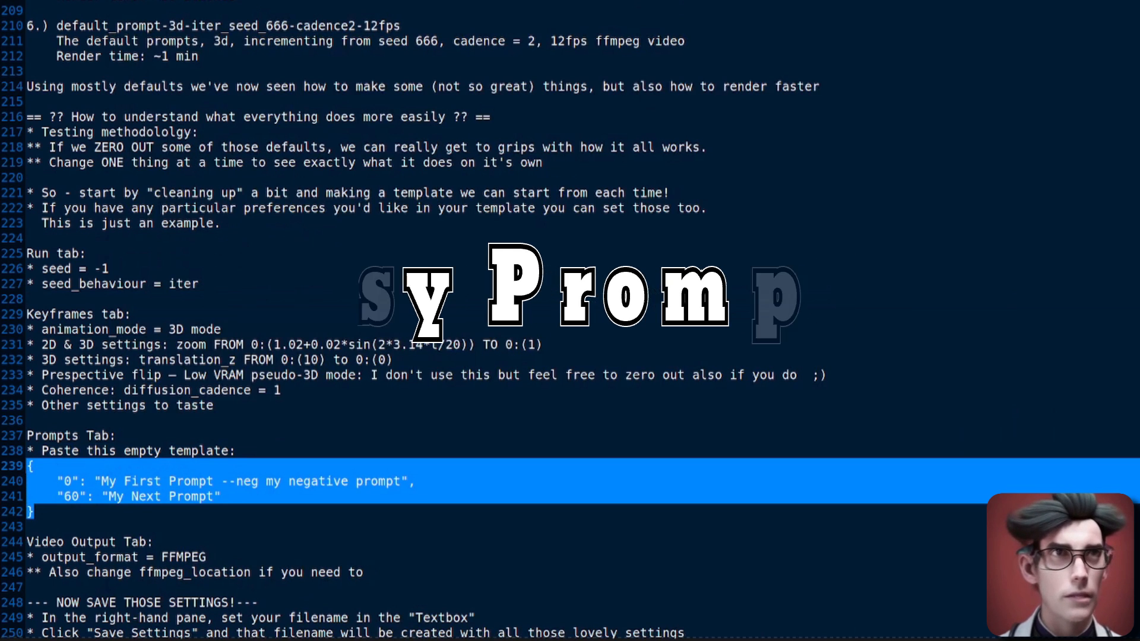
{"action": "key", "text": "alt+Tab"}
{"action": "key", "text": "alt+Tab"}
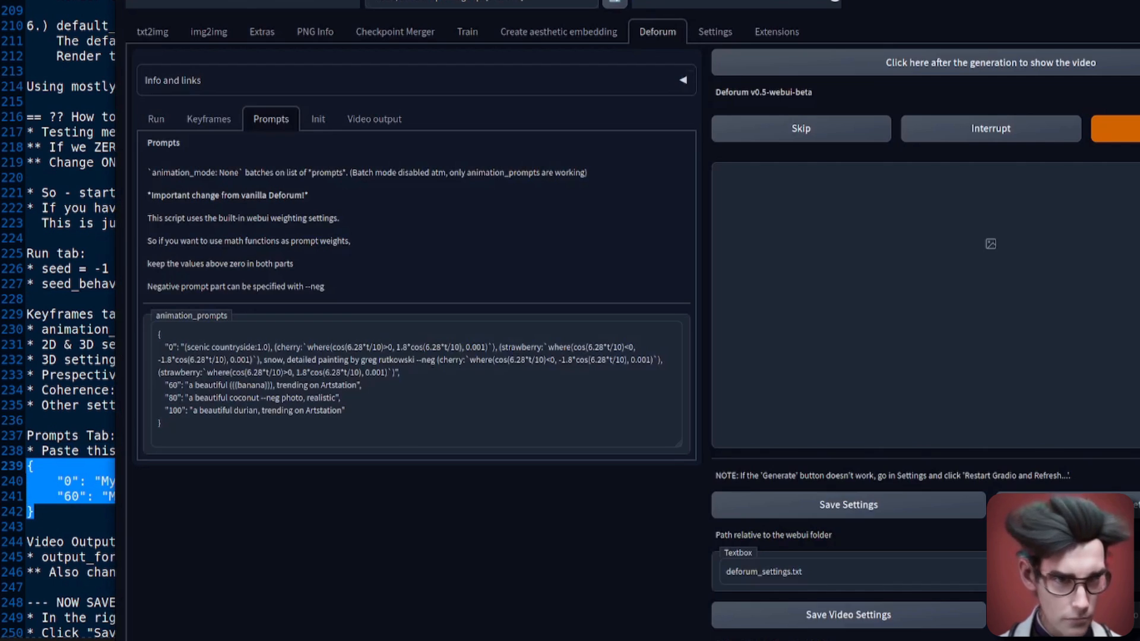
{"action": "left_click_drag", "start_coordinate": [207, 431], "coordinate": [103, 293]}
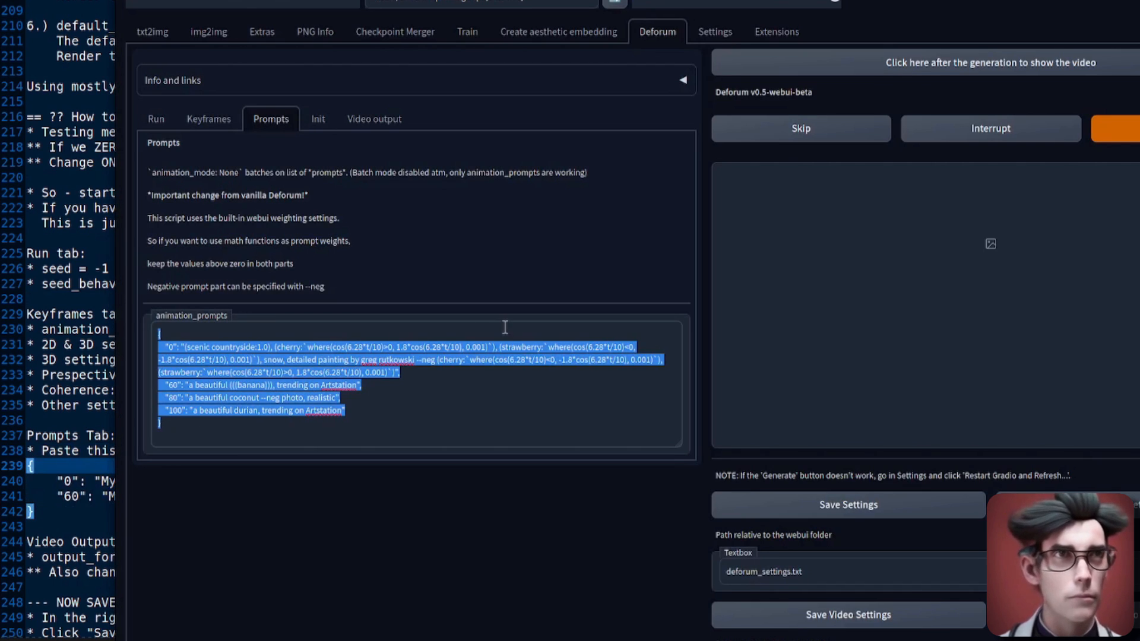
{"action": "key", "text": "ctrl+v"}
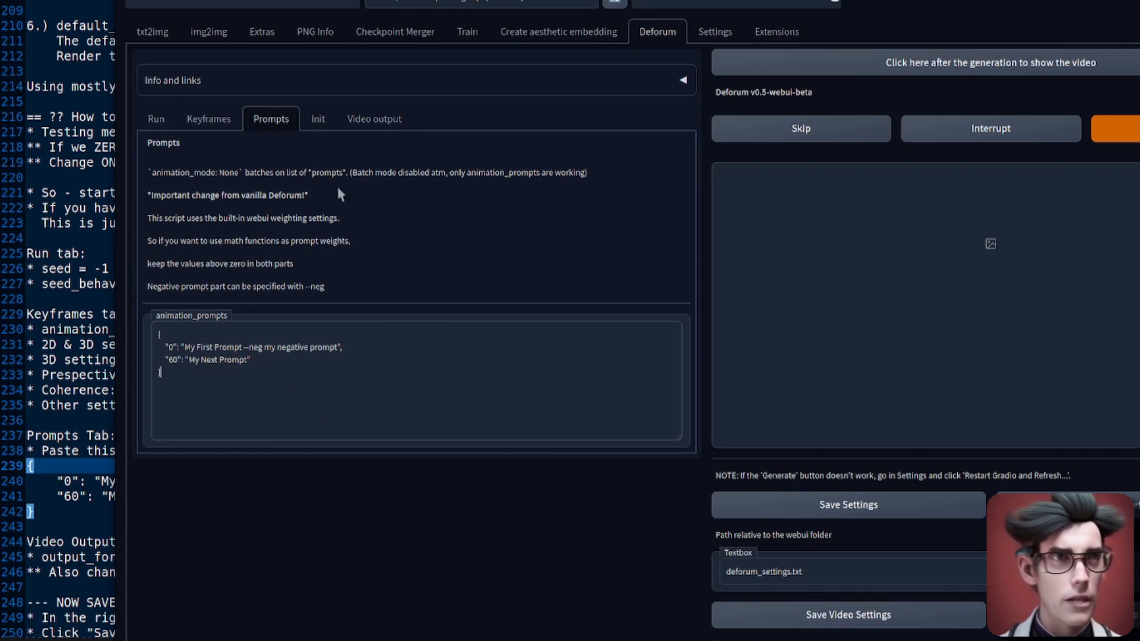
- Check the init and video output settings, and look once more through every Deforum settings section before saving
{"action": "left_click", "coordinate": [321, 120]}
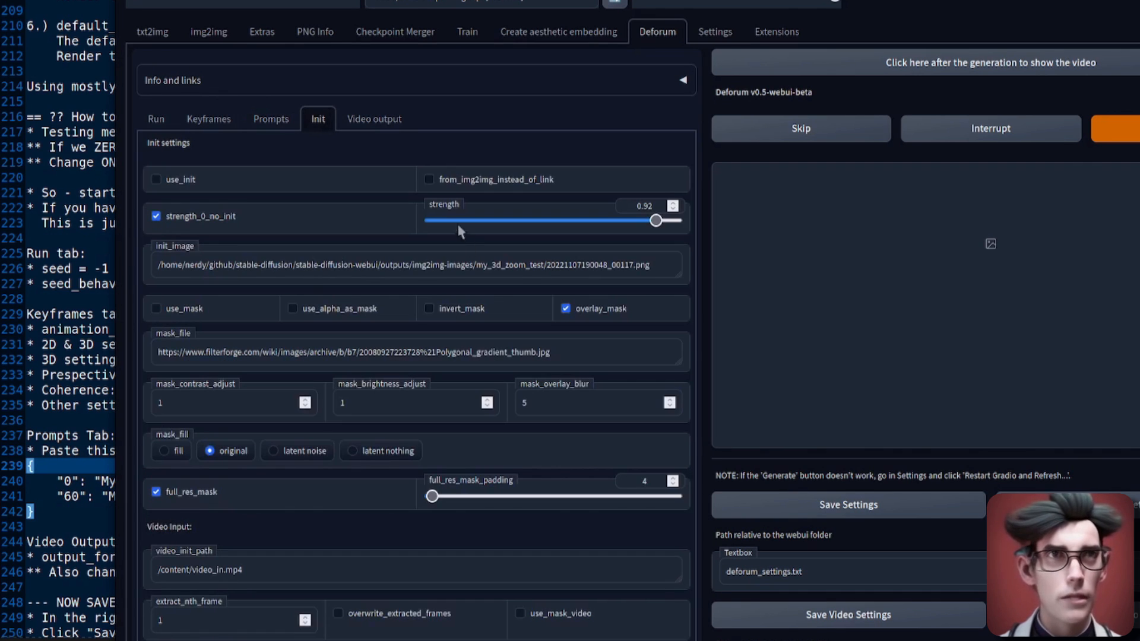
{"action": "left_click", "coordinate": [374, 120]}
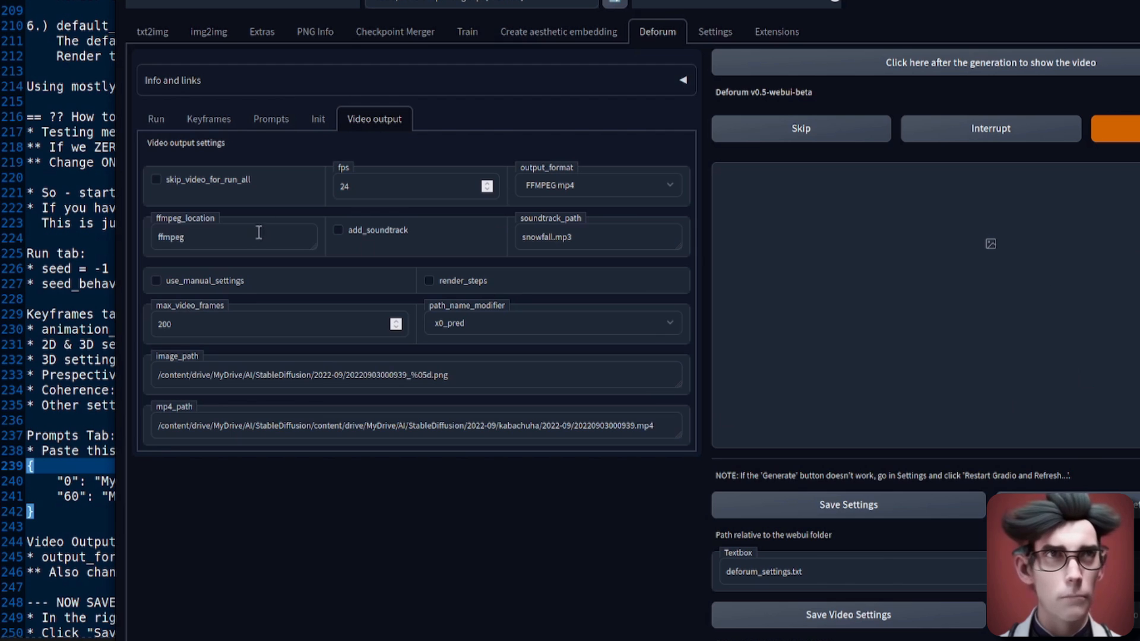
{"action": "left_click", "coordinate": [156, 120]}
{"action": "left_click", "coordinate": [208, 120]}
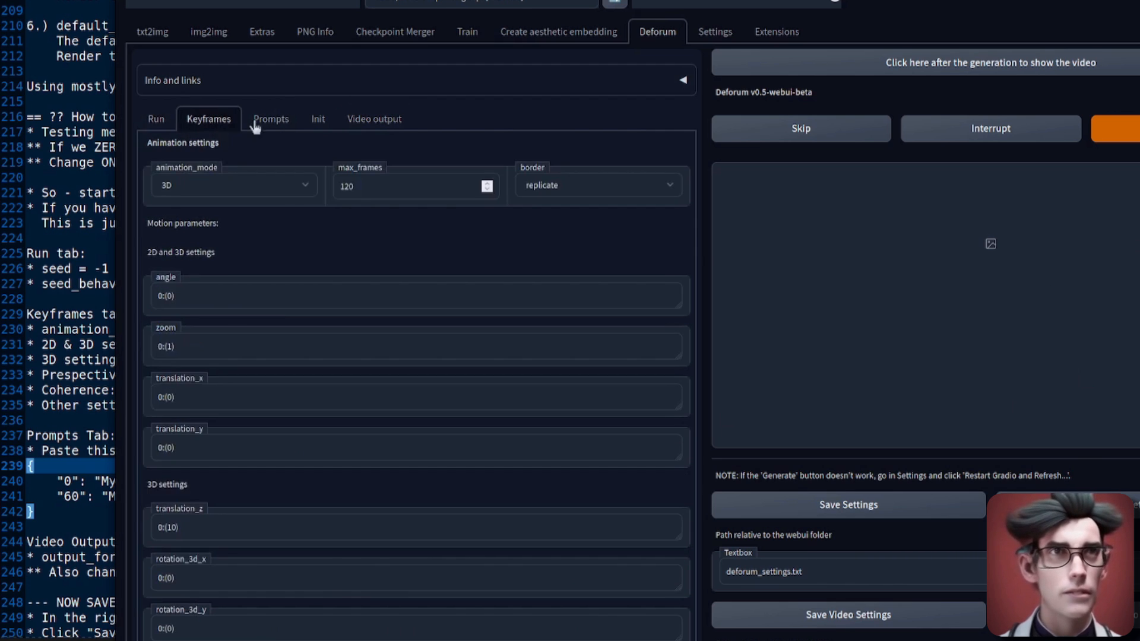
{"action": "left_click", "coordinate": [270, 122]}
{"action": "left_click", "coordinate": [318, 121]}
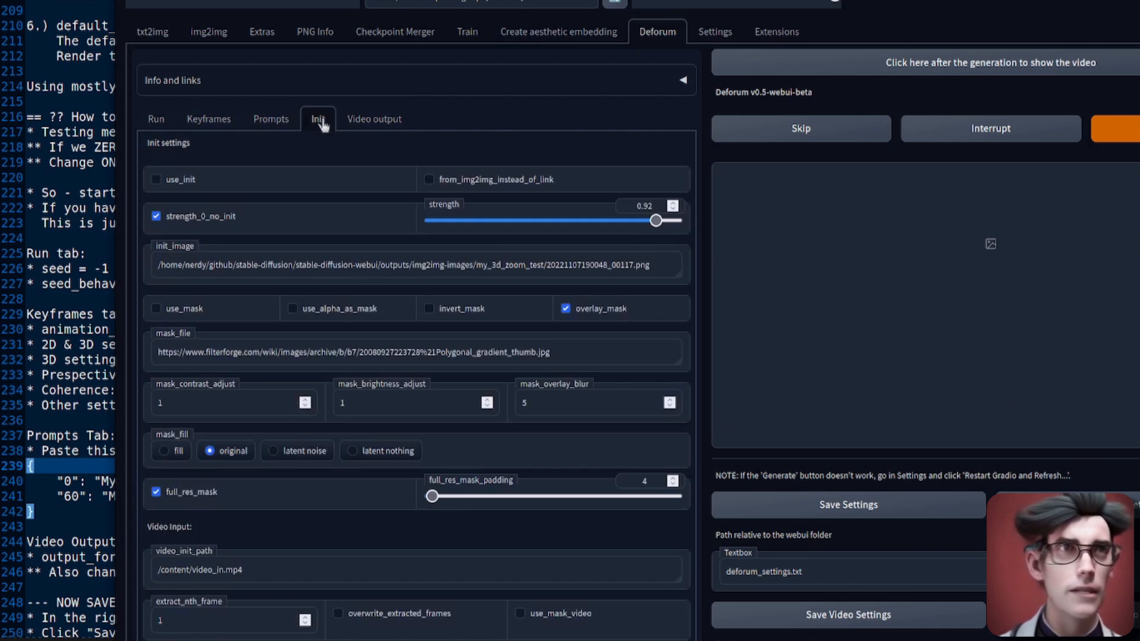
{"action": "left_click", "coordinate": [375, 120]}
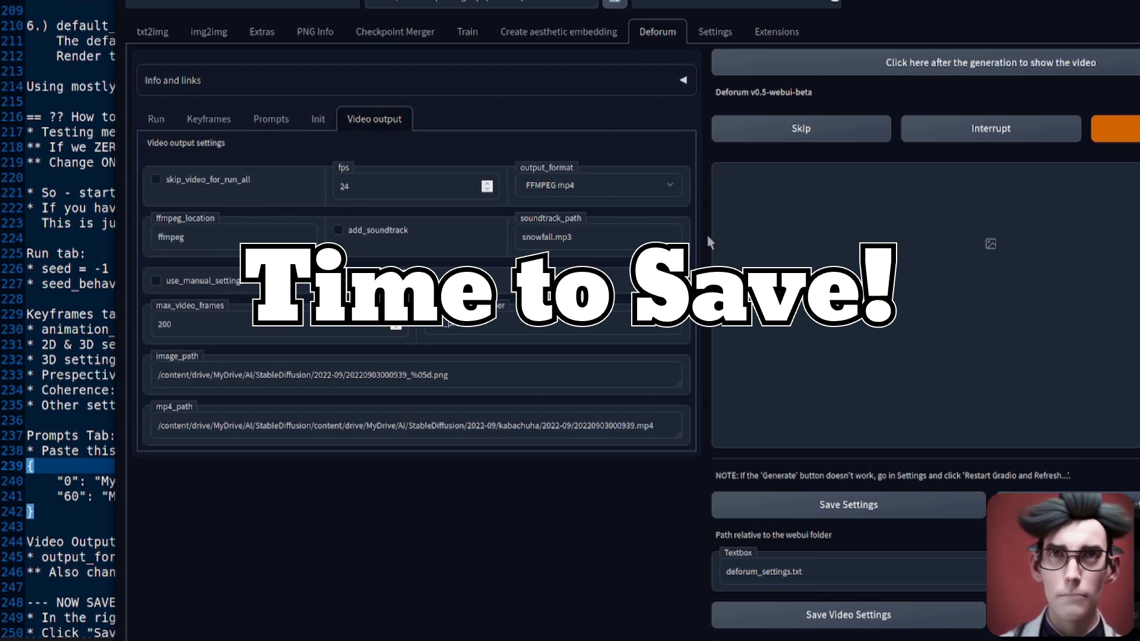
{"action": "scroll", "coordinate": [707, 240], "scroll_direction": "down", "scroll_amount": 1}
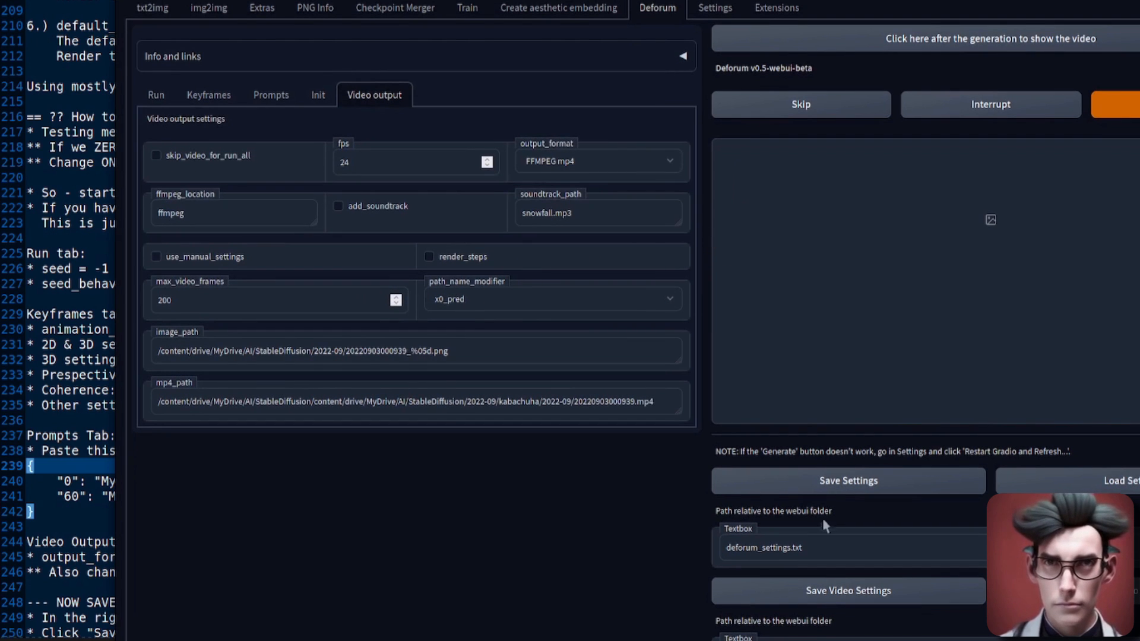
- Save the Deforum settings to a file named nr_deforum_settings.txt
{"action": "left_click", "coordinate": [825, 544]}
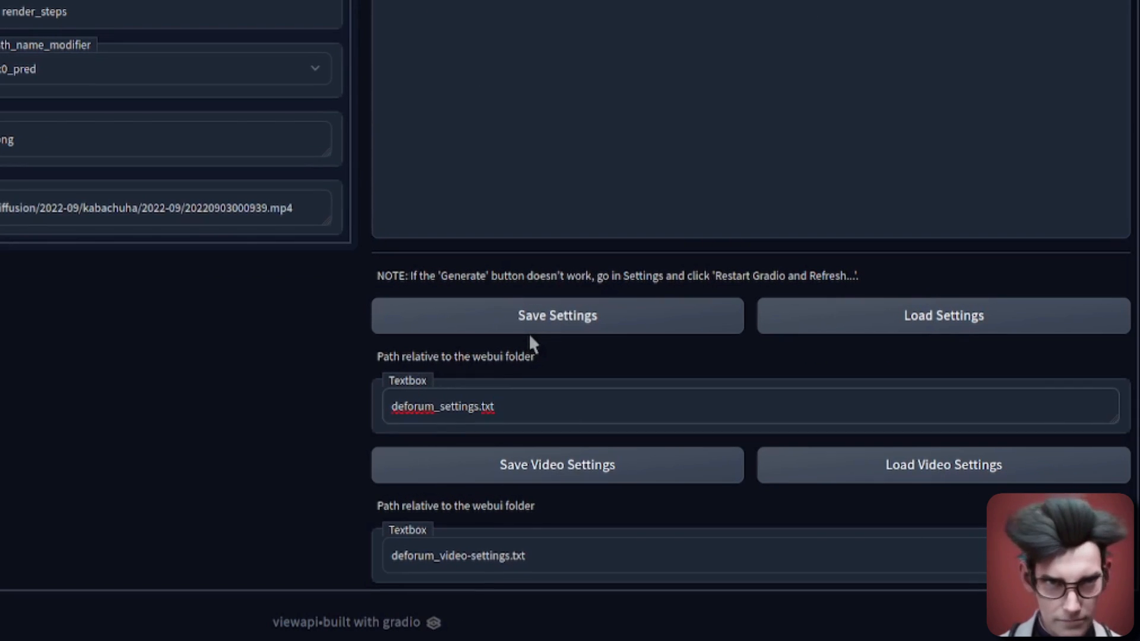
{"action": "key", "text": "Home"}
{"action": "scroll", "coordinate": [531, 341], "scroll_direction": "up", "scroll_amount": 1}
{"action": "type", "text": "nr_"}
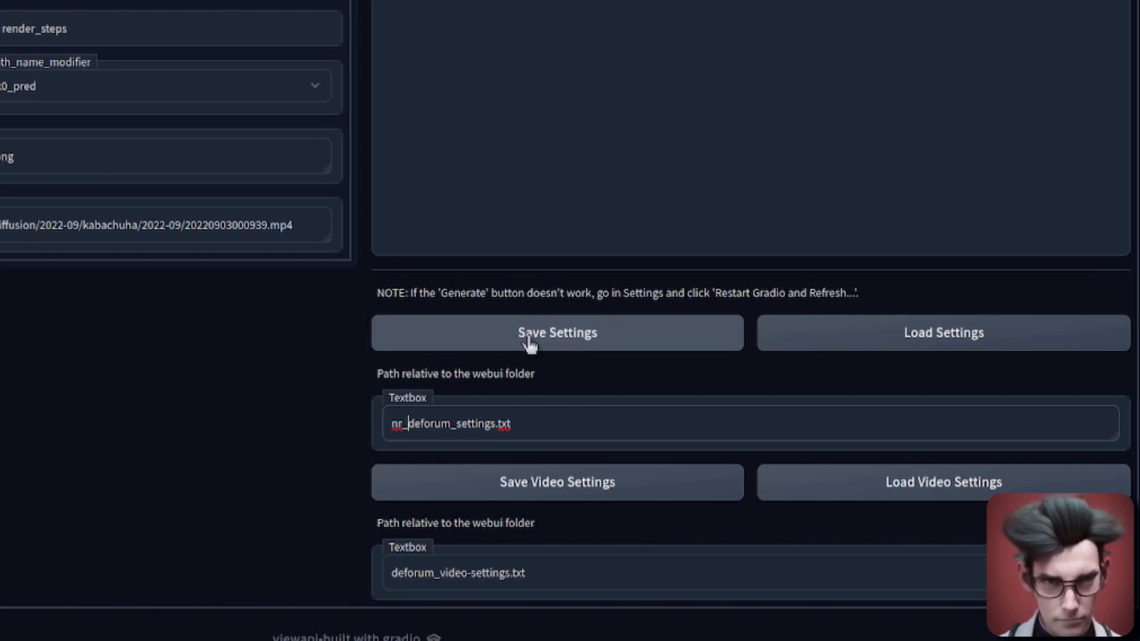
{"action": "left_click", "coordinate": [621, 344]}
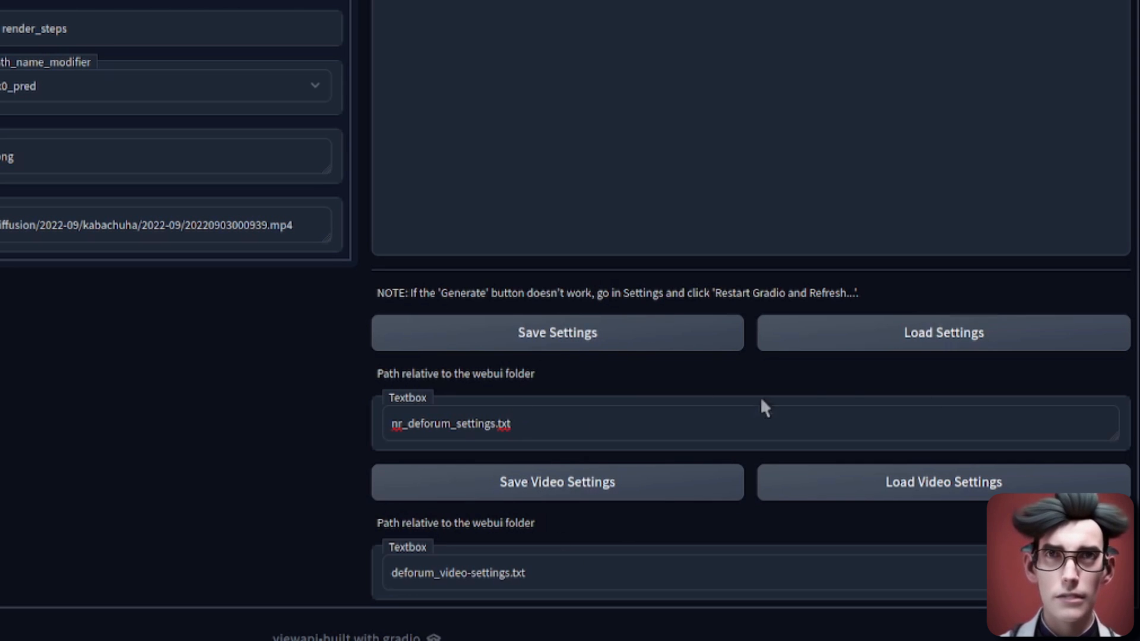
- Set the 3D translation_z keyframe value to 0:(0) and check the remaining keyframe settings
{"action": "scroll", "coordinate": [93, 431], "scroll_direction": "up", "scroll_amount": 1}
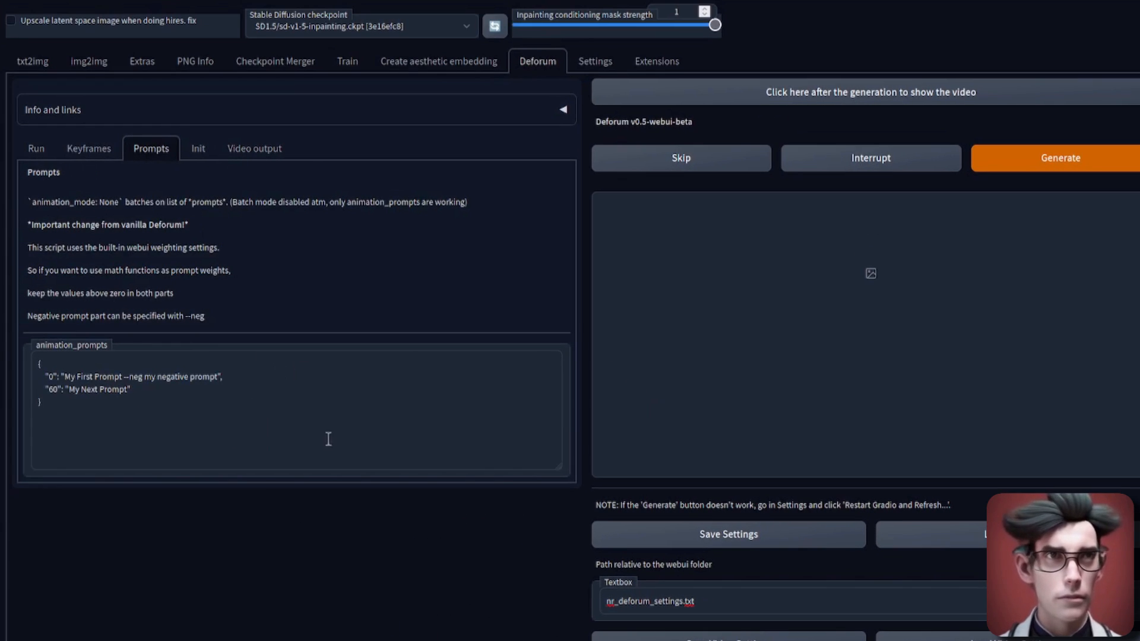
{"action": "left_click", "coordinate": [89, 152]}
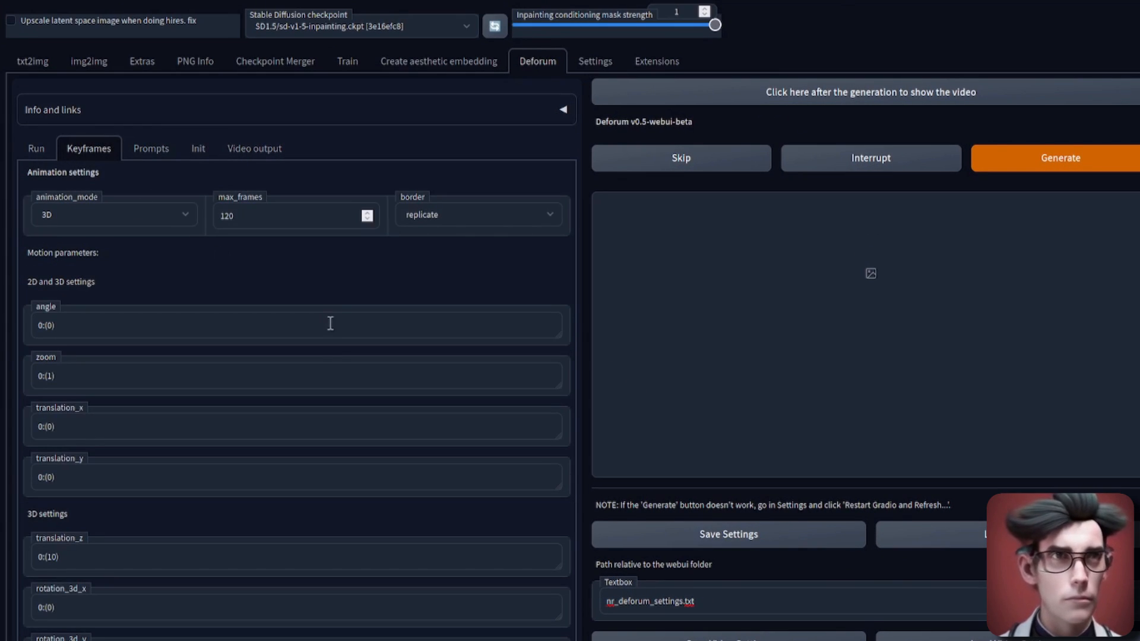
{"action": "scroll", "coordinate": [330, 324], "scroll_direction": "down", "scroll_amount": 3}
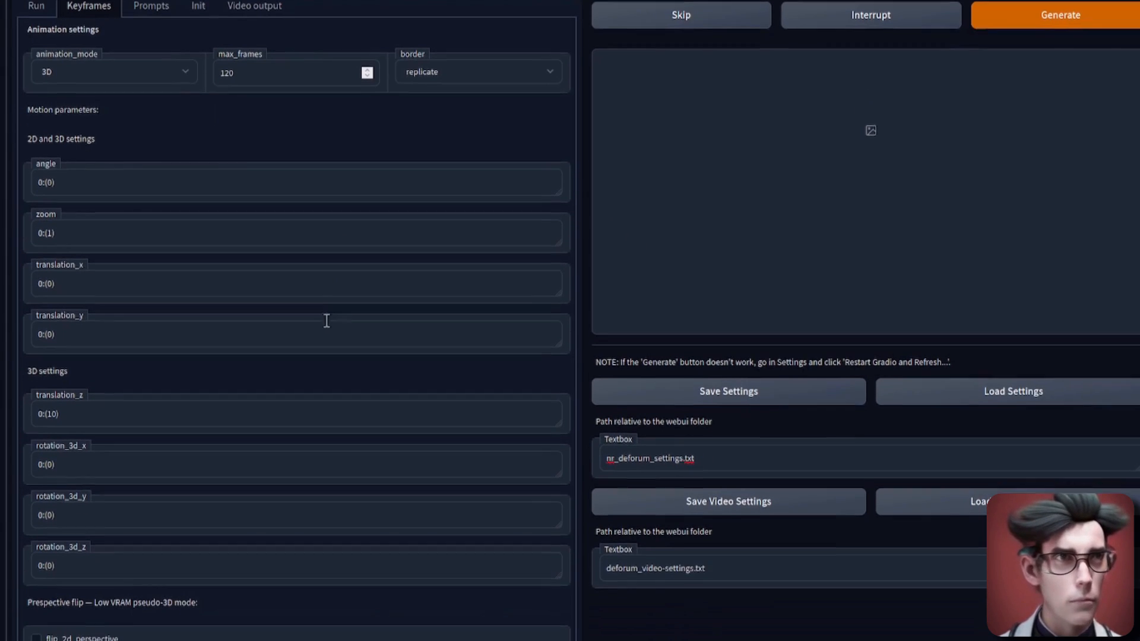
{"action": "double_click", "coordinate": [52, 410]}
{"action": "type", "text": "0"}
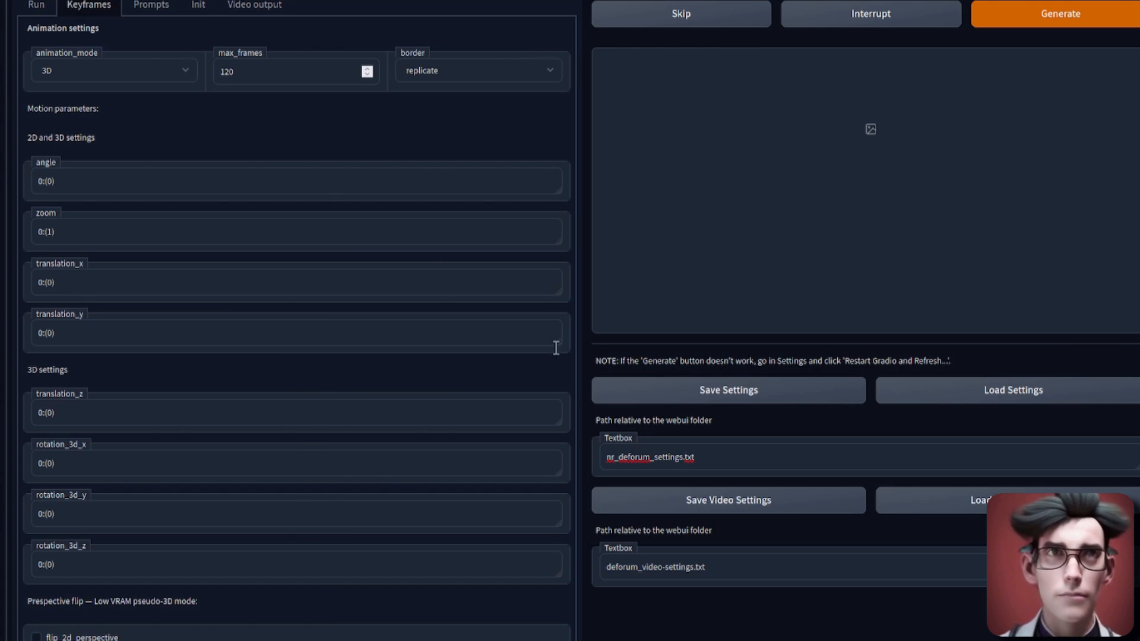
{"action": "scroll", "coordinate": [291, 356], "scroll_direction": "down", "scroll_amount": 2}
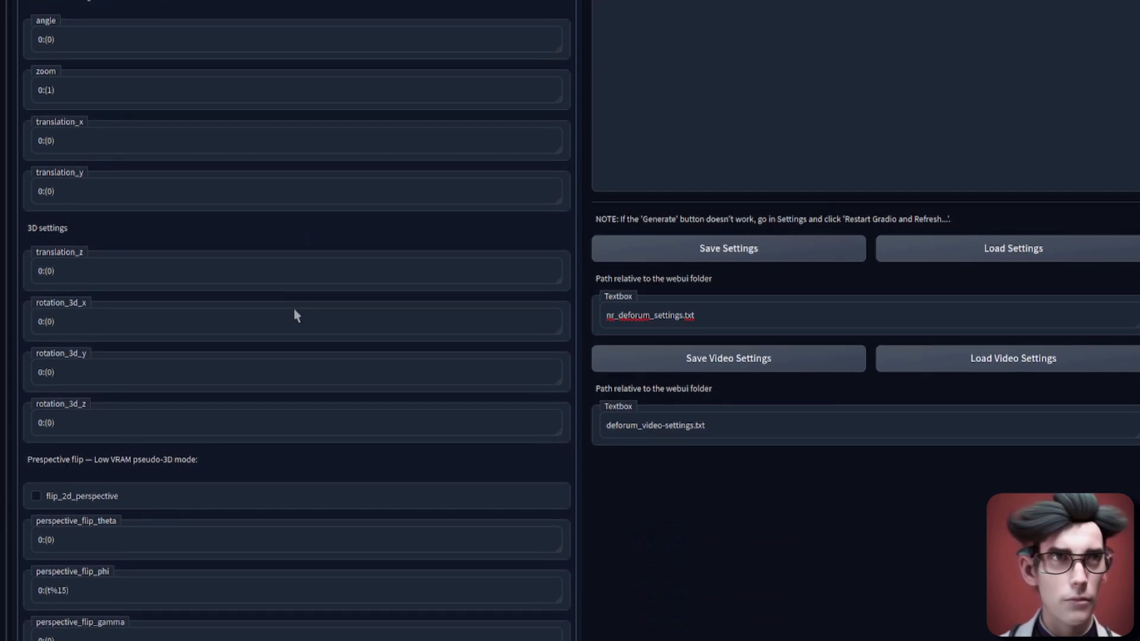
{"action": "scroll", "coordinate": [287, 238], "scroll_direction": "down", "scroll_amount": 5}
{"action": "scroll", "coordinate": [290, 285], "scroll_direction": "down", "scroll_amount": 4}
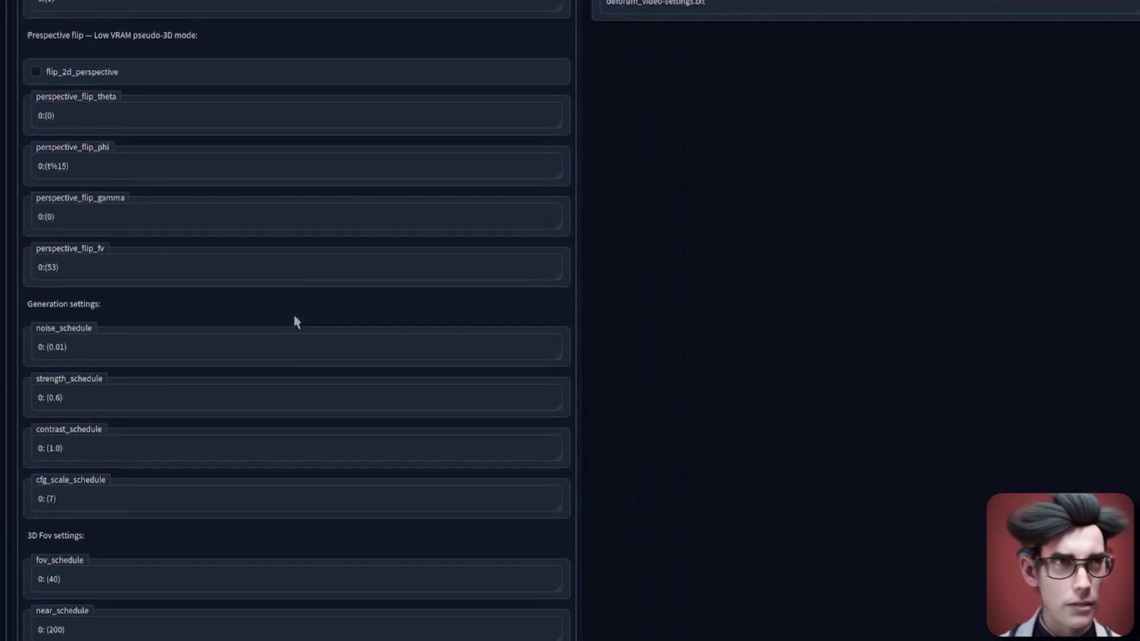
{"action": "scroll", "coordinate": [336, 594], "scroll_direction": "up", "scroll_amount": 15}
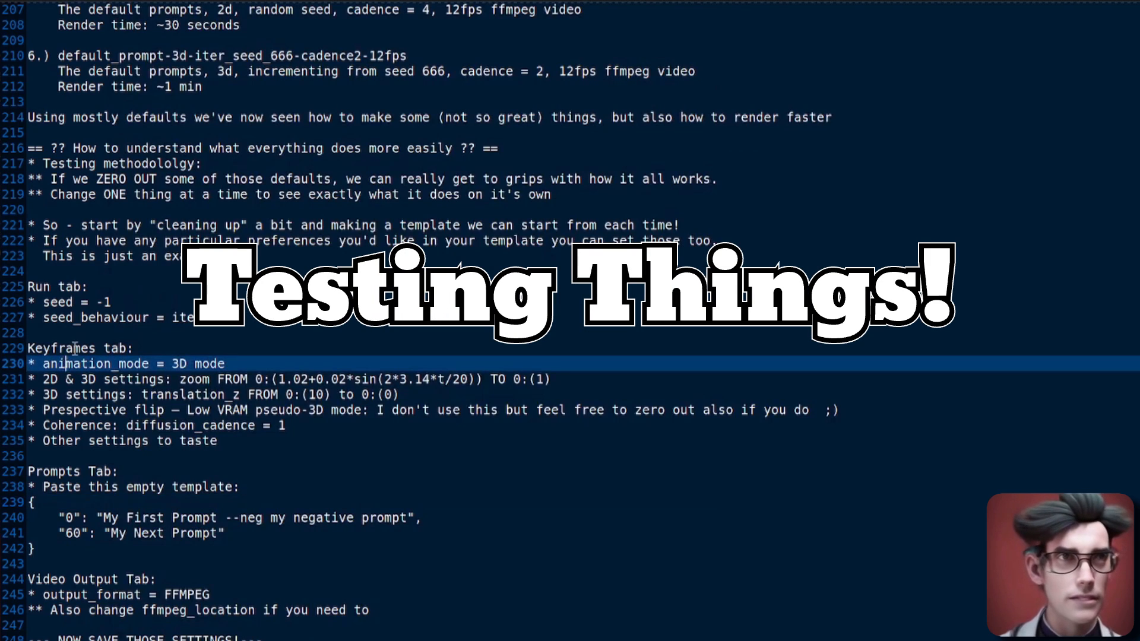
- Copy the translation_z value 0:(0.5) from the zoom test notes and set it in the Deforum 3D keyframe settings
{"action": "scroll", "coordinate": [351, 343], "scroll_direction": "down", "scroll_amount": 10}
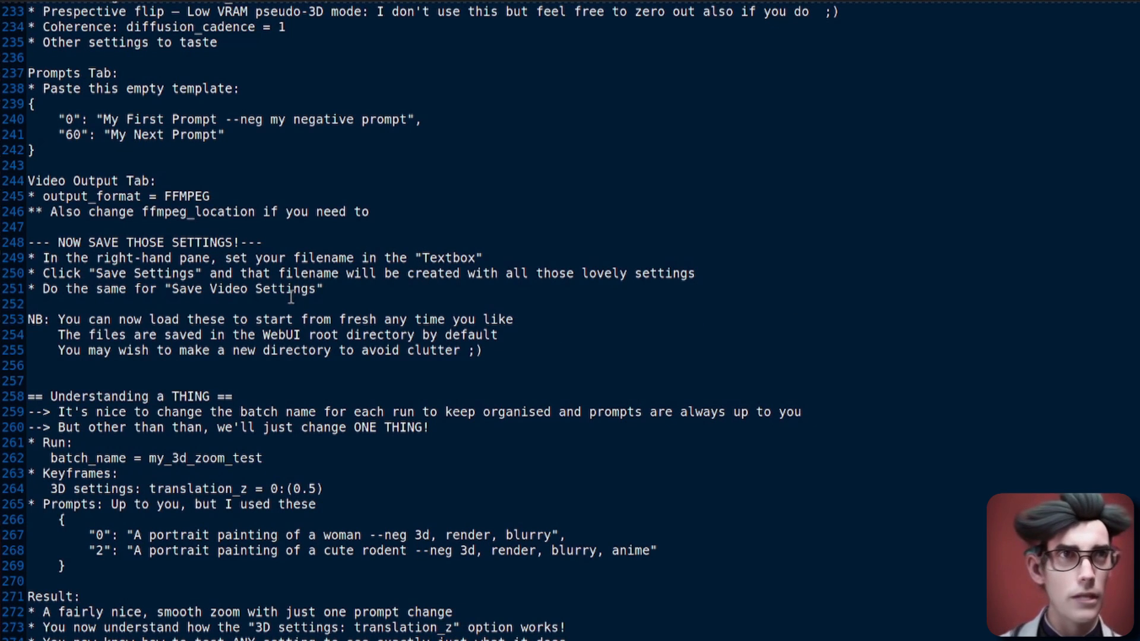
{"action": "scroll", "coordinate": [290, 295], "scroll_direction": "down", "scroll_amount": 3}
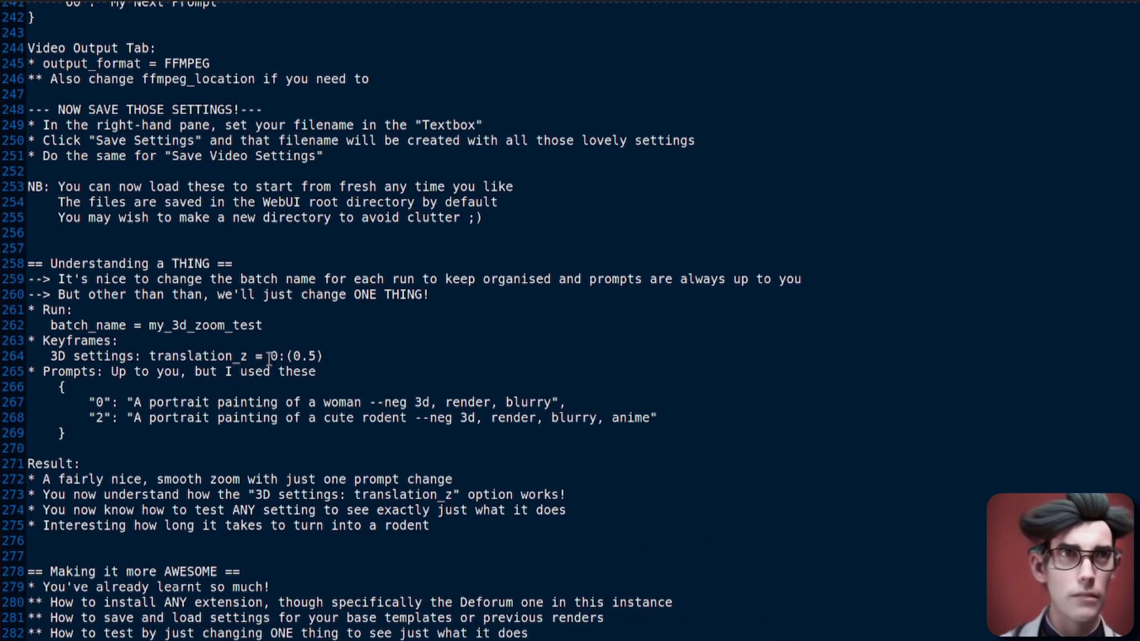
{"action": "left_click_drag", "start_coordinate": [265, 356], "coordinate": [328, 353]}
{"action": "key", "text": "ctrl+c"}
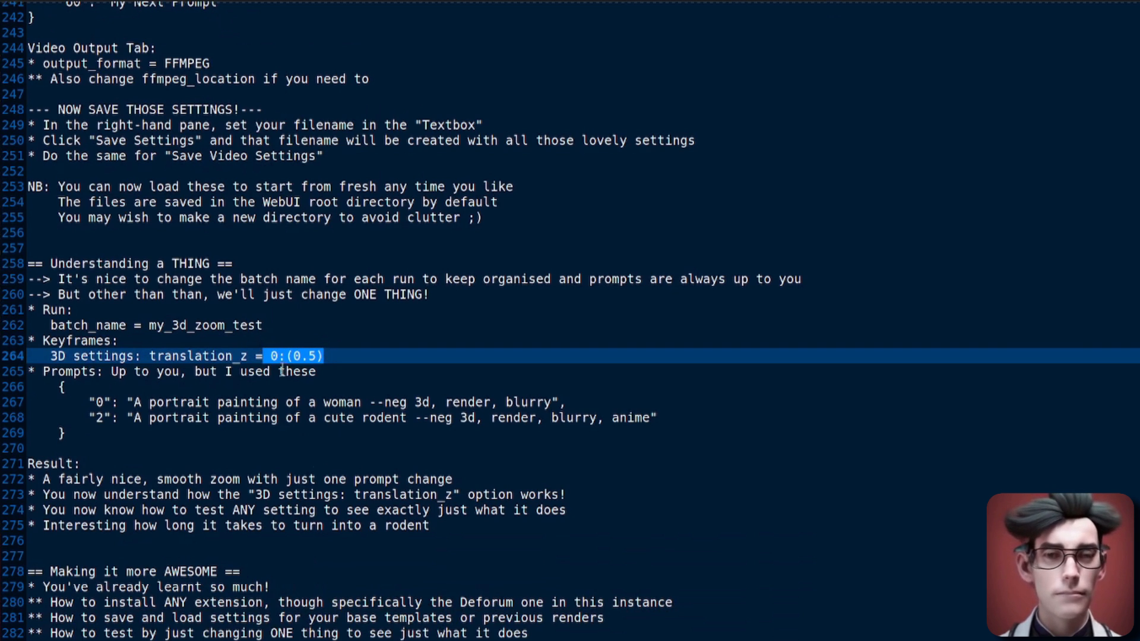
{"action": "key", "text": "alt+Tab"}
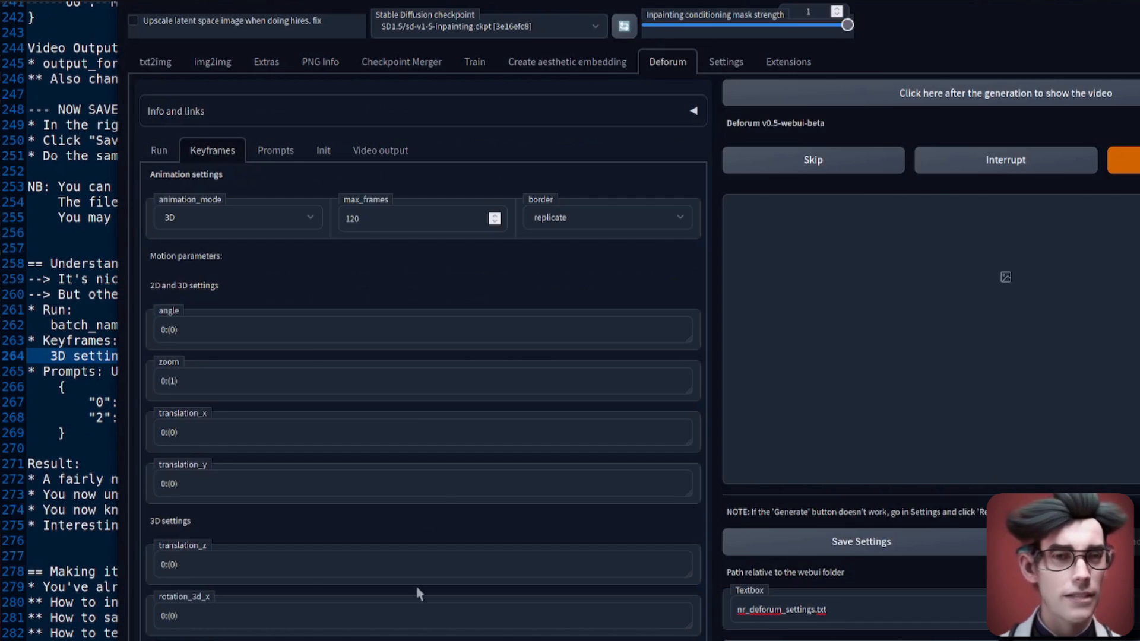
{"action": "triple_click", "coordinate": [230, 572]}
{"action": "key", "text": "ctrl+v"}
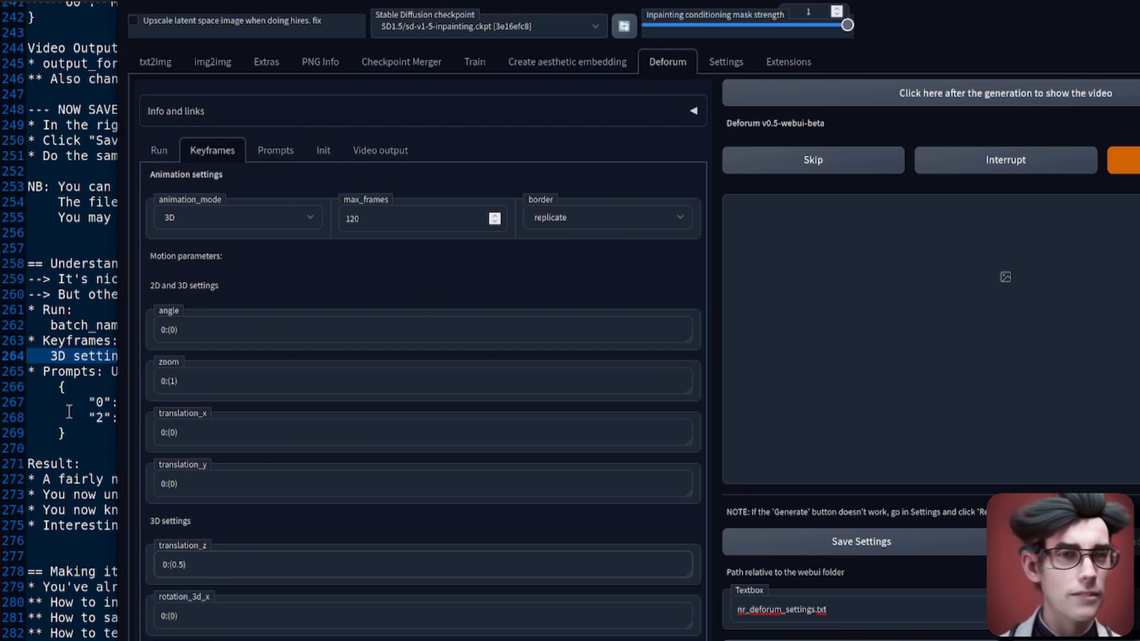
- Read the woman and cute rodent portrait prompts listed for the 3D zoom test in the notes
{"action": "left_click", "coordinate": [77, 382]}
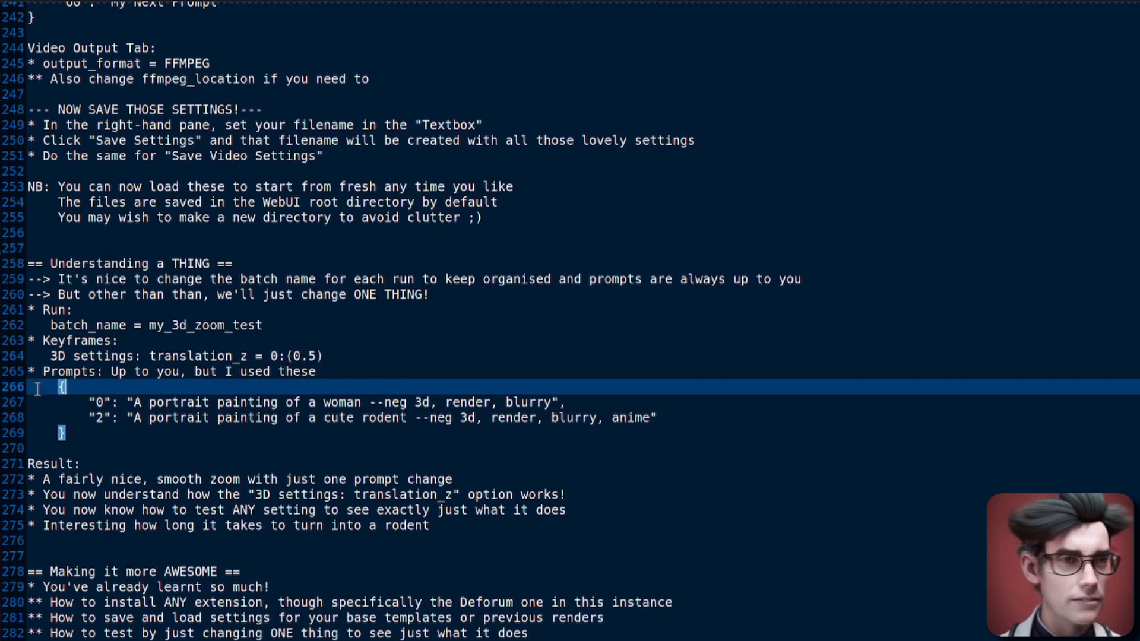
{"action": "key", "text": "alt+Tab"}
{"action": "double_click", "coordinate": [10, 273]}
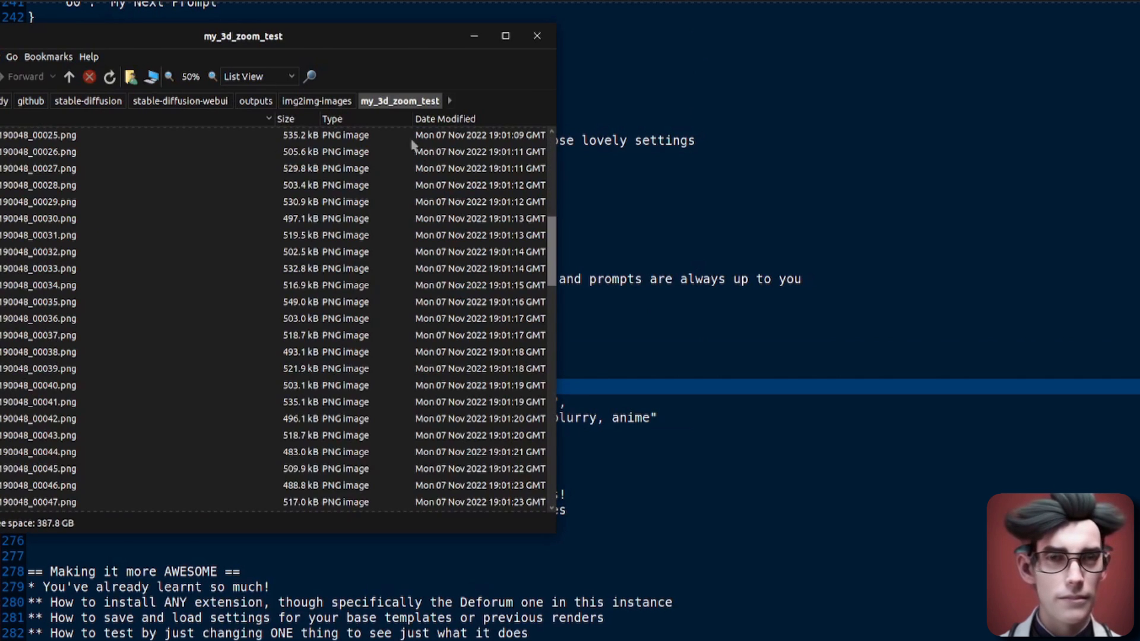
{"action": "left_click", "coordinate": [930, 309]}
{"action": "scroll", "coordinate": [430, 288], "scroll_direction": "down", "scroll_amount": 3}
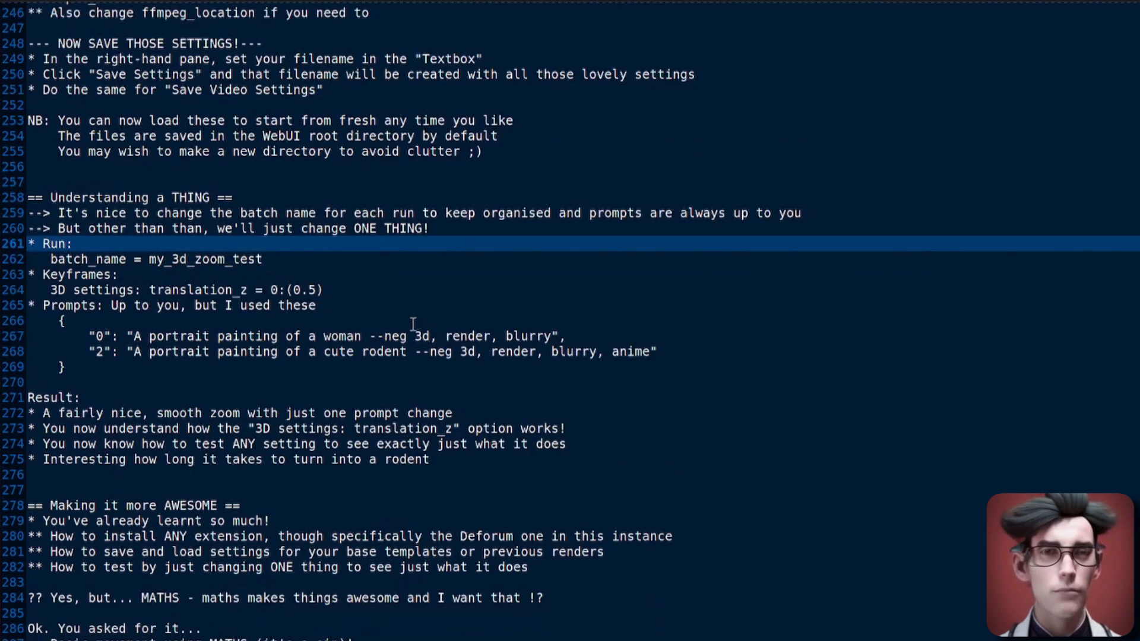
{"action": "double_click", "coordinate": [184, 269]}
{"action": "left_click_drag", "start_coordinate": [184, 269], "coordinate": [429, 279]}
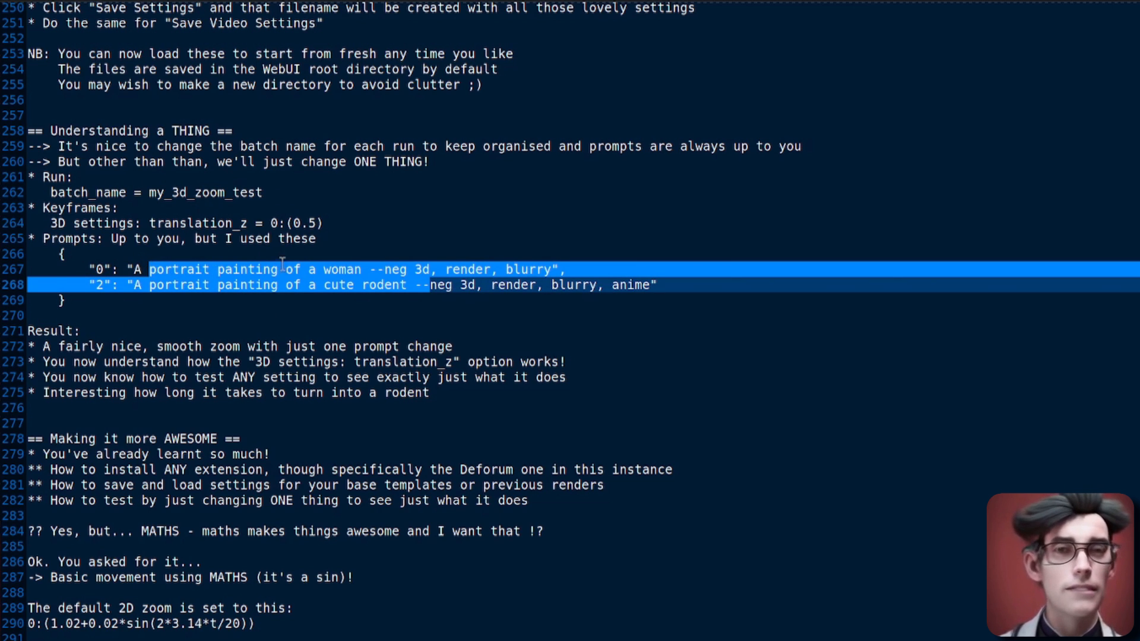
{"action": "left_click", "coordinate": [193, 318]}
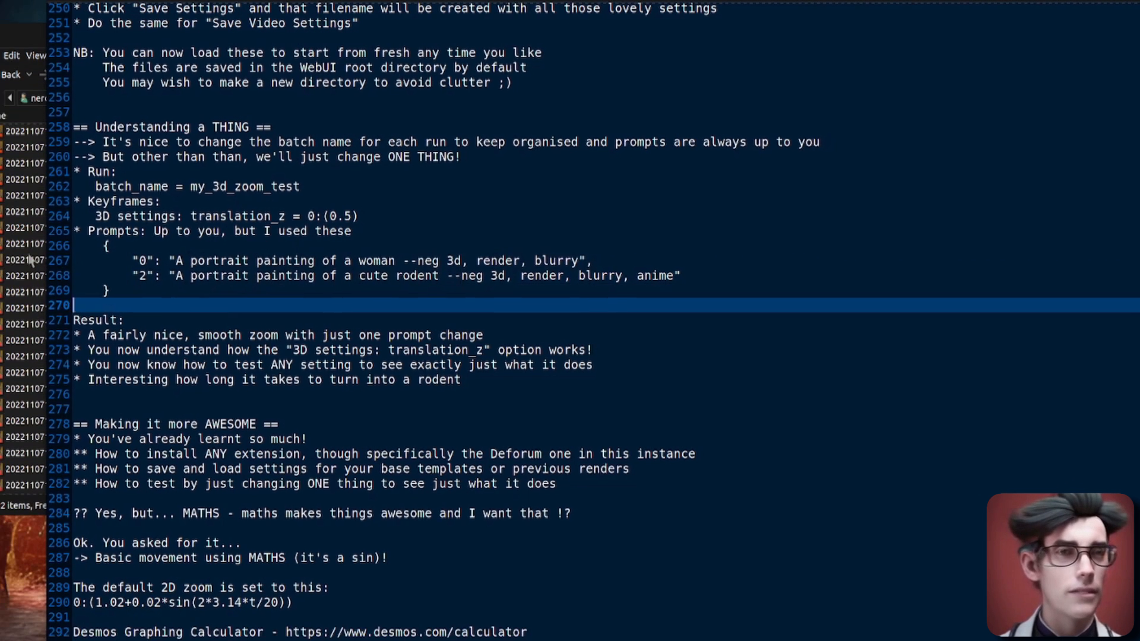
- Play the rendered video 20221107190048.mp4 from the my_3d_zoom_test folder, and close the player
{"action": "left_click", "coordinate": [32, 256]}
{"action": "scroll", "coordinate": [437, 319], "scroll_direction": "up", "scroll_amount": 10}
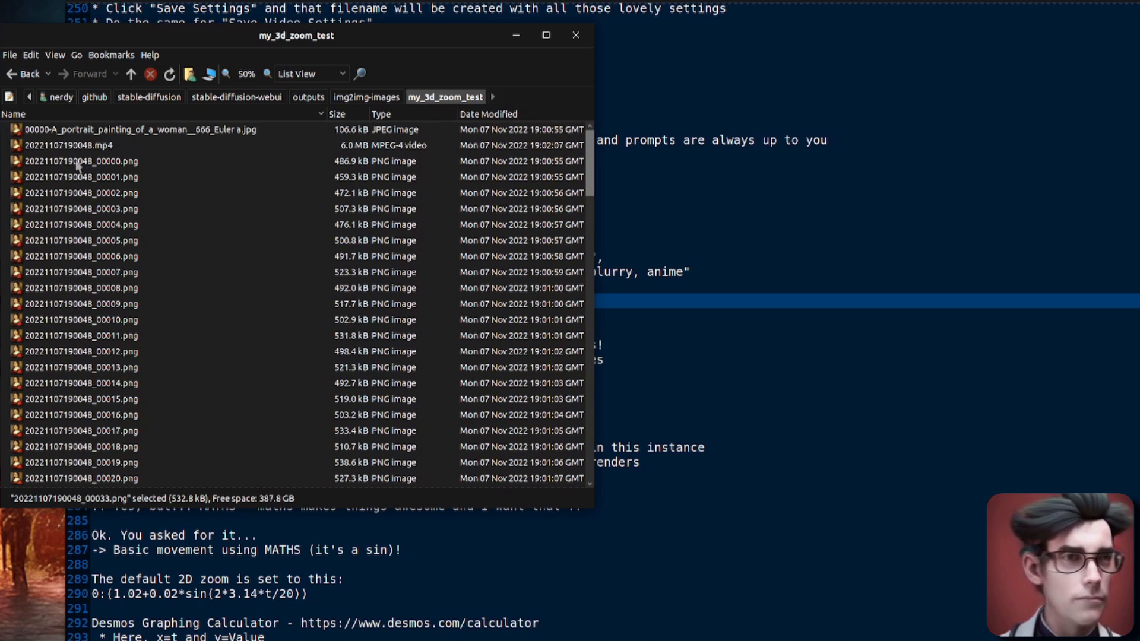
{"action": "double_click", "coordinate": [68, 145]}
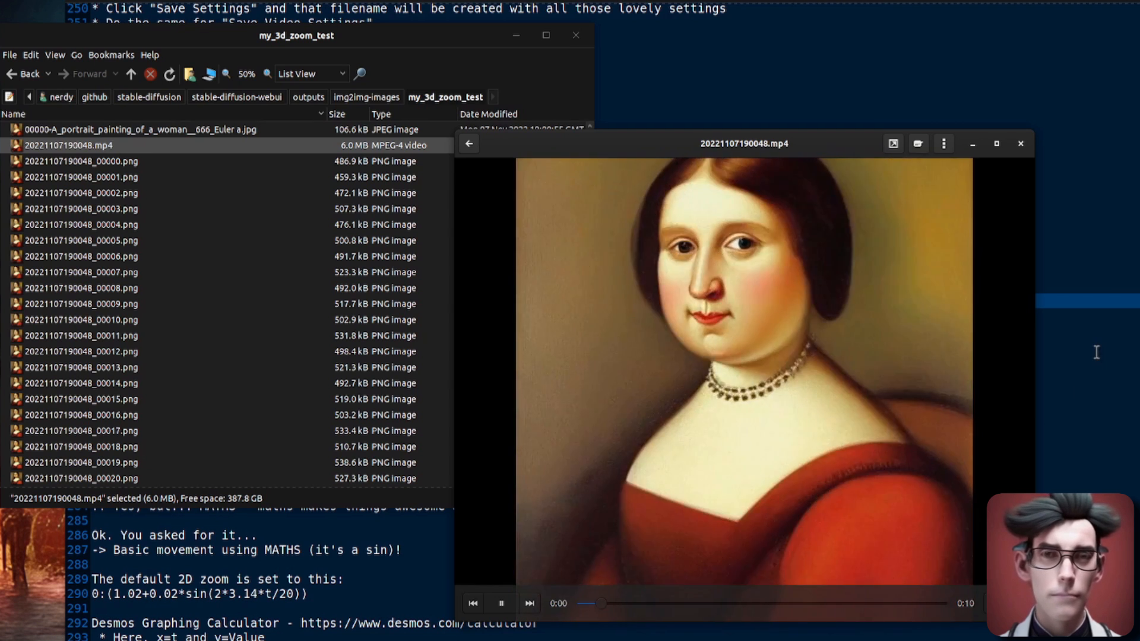
{"action": "left_click", "coordinate": [1018, 143]}
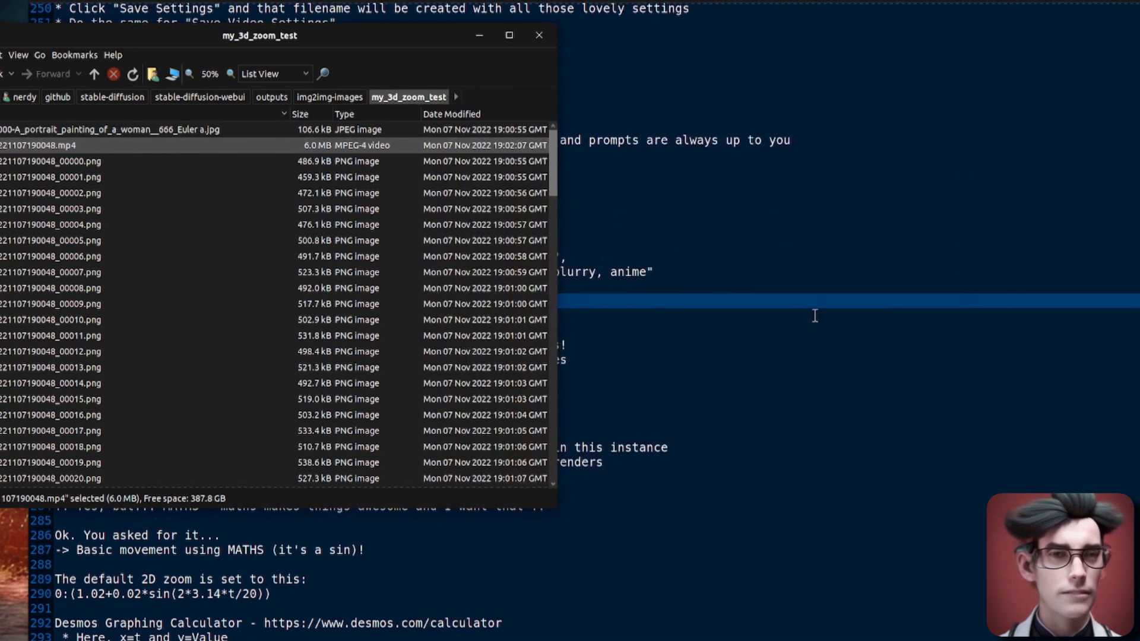
- Examine the second prompt, "A portrait painting of a cute rodent", and its frame number in the zoom test notes
{"action": "left_click", "coordinate": [851, 315]}
{"action": "left_click_drag", "start_coordinate": [118, 273], "coordinate": [370, 271]}
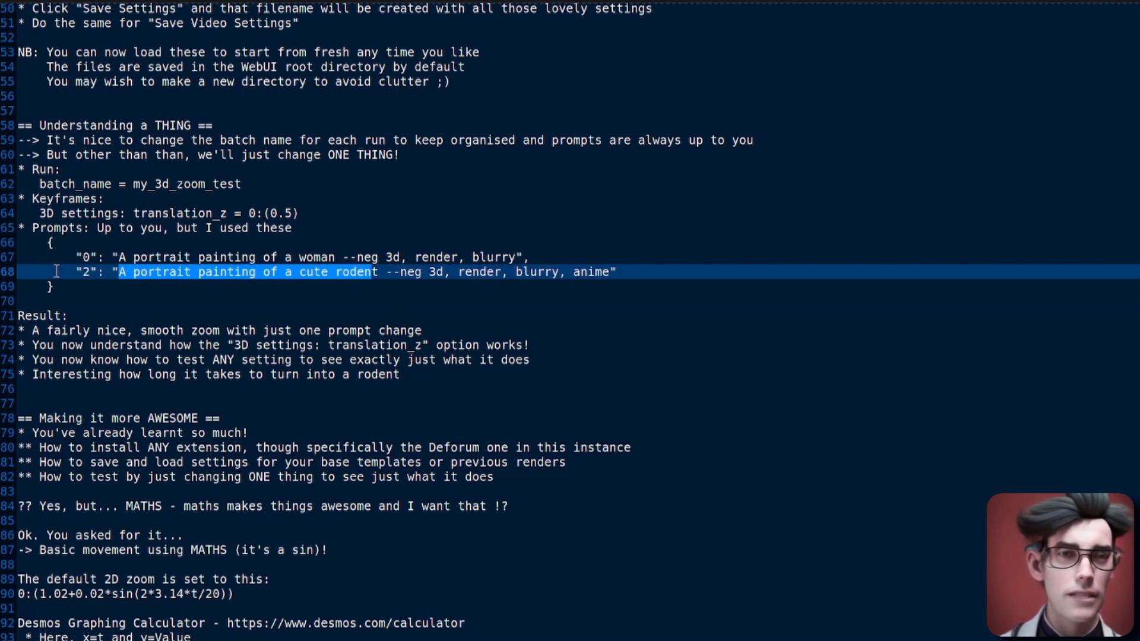
{"action": "double_click", "coordinate": [85, 272]}
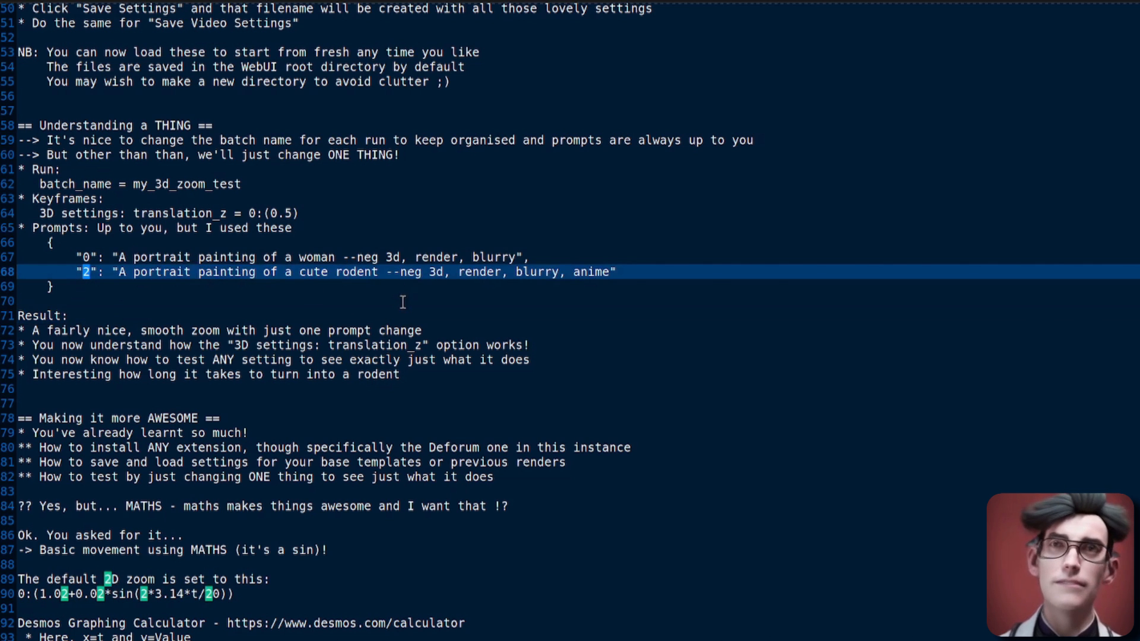
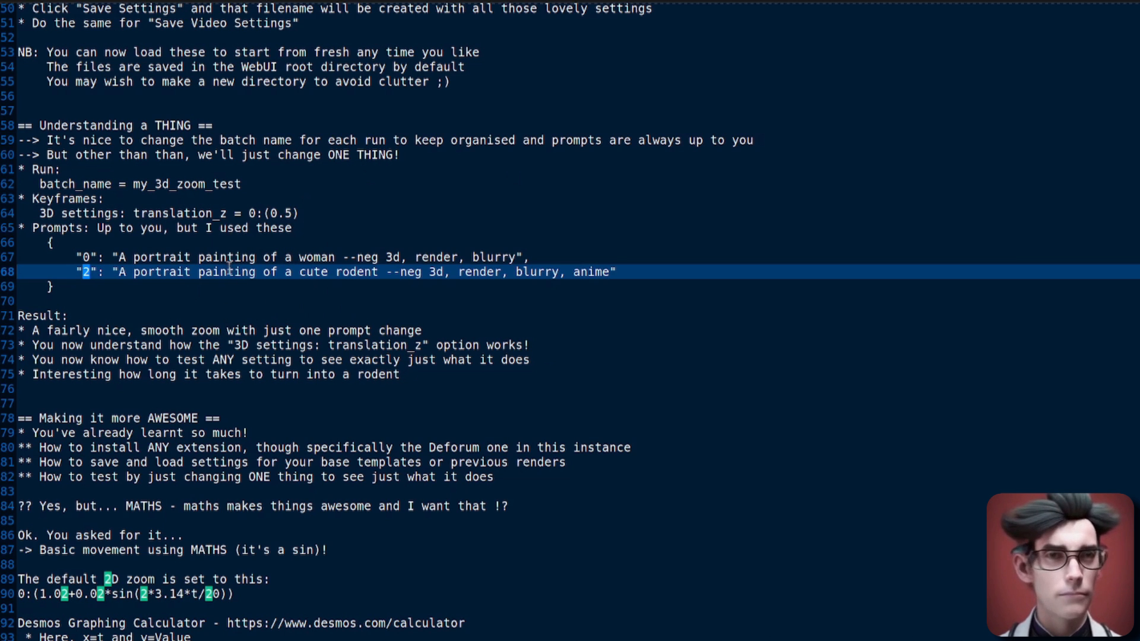
{"action": "scroll", "coordinate": [231, 270], "scroll_direction": "down", "scroll_amount": 2}
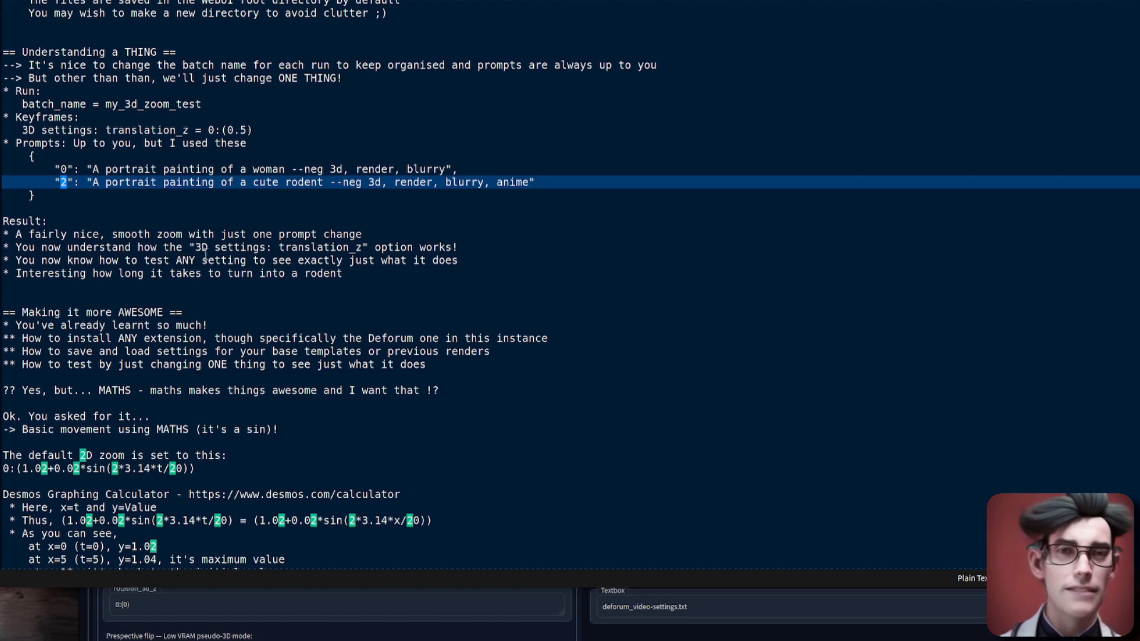
- Switch back to the Deforum web UI and look over the 2D and 3D motion parameters available for testing
{"action": "left_click", "coordinate": [345, 629]}
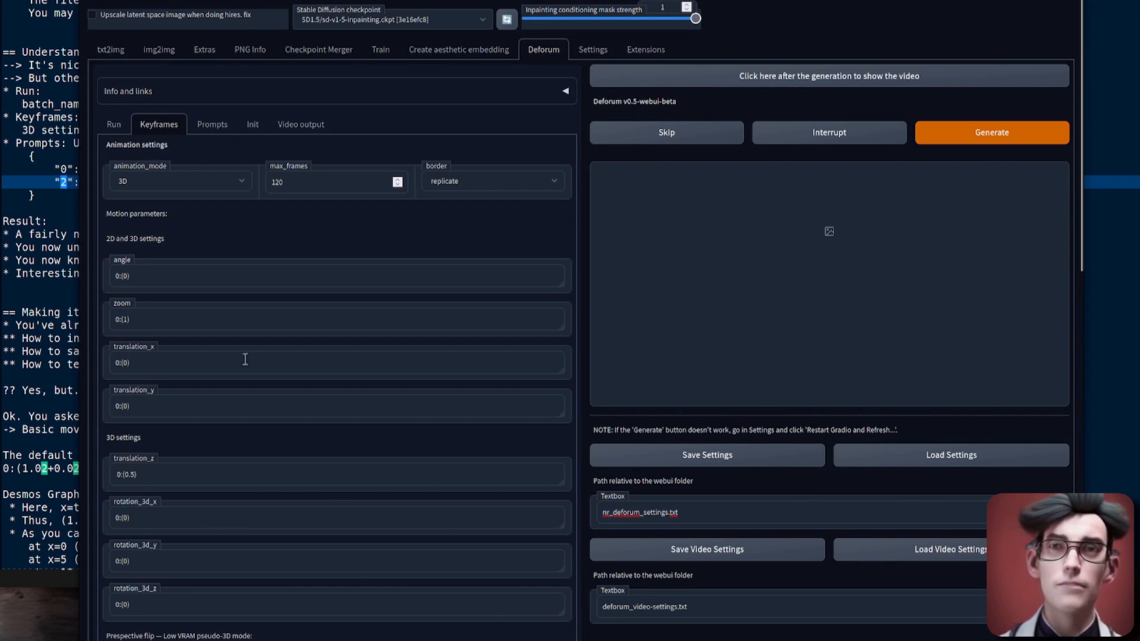
{"action": "left_click", "coordinate": [229, 319]}
{"action": "left_click", "coordinate": [232, 365]}
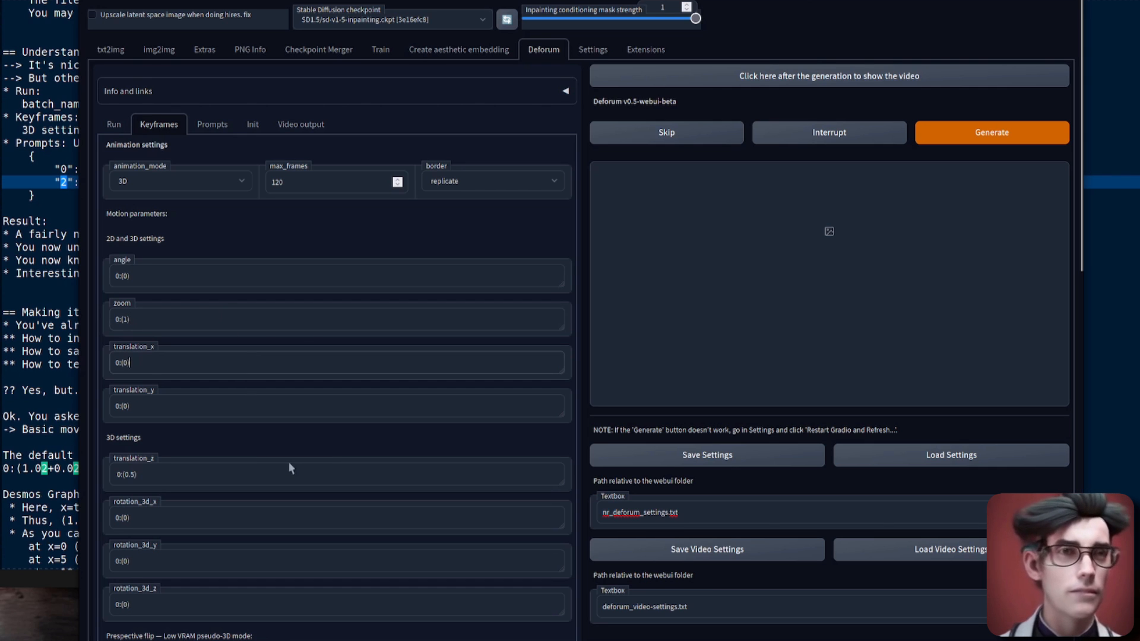
{"action": "scroll", "coordinate": [286, 463], "scroll_direction": "down", "scroll_amount": 2}
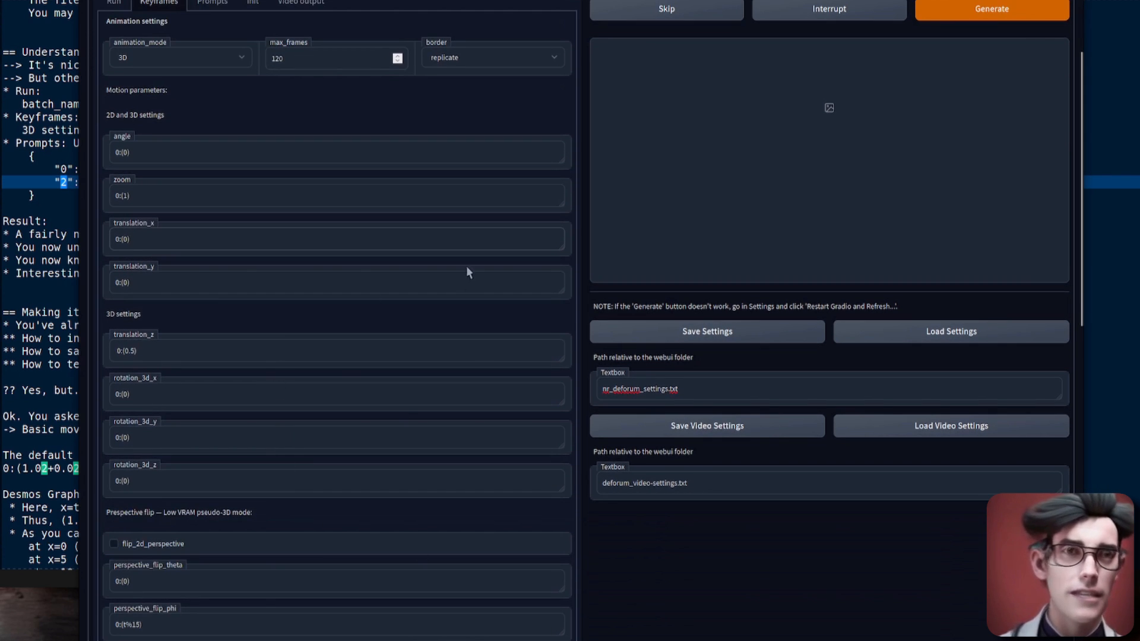
{"action": "scroll", "coordinate": [416, 383], "scroll_direction": "up", "scroll_amount": 2}
- Read the notes section on making it more awesome and using maths for basic movement
{"action": "left_click", "coordinate": [59, 261]}
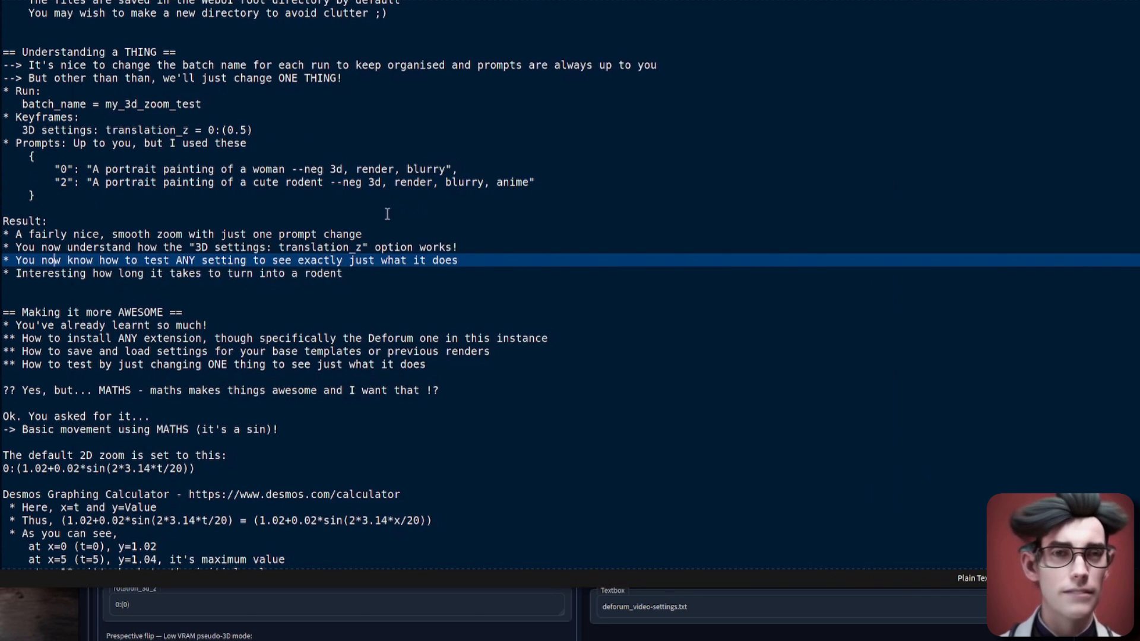
{"action": "scroll", "coordinate": [387, 214], "scroll_direction": "down", "scroll_amount": 4}
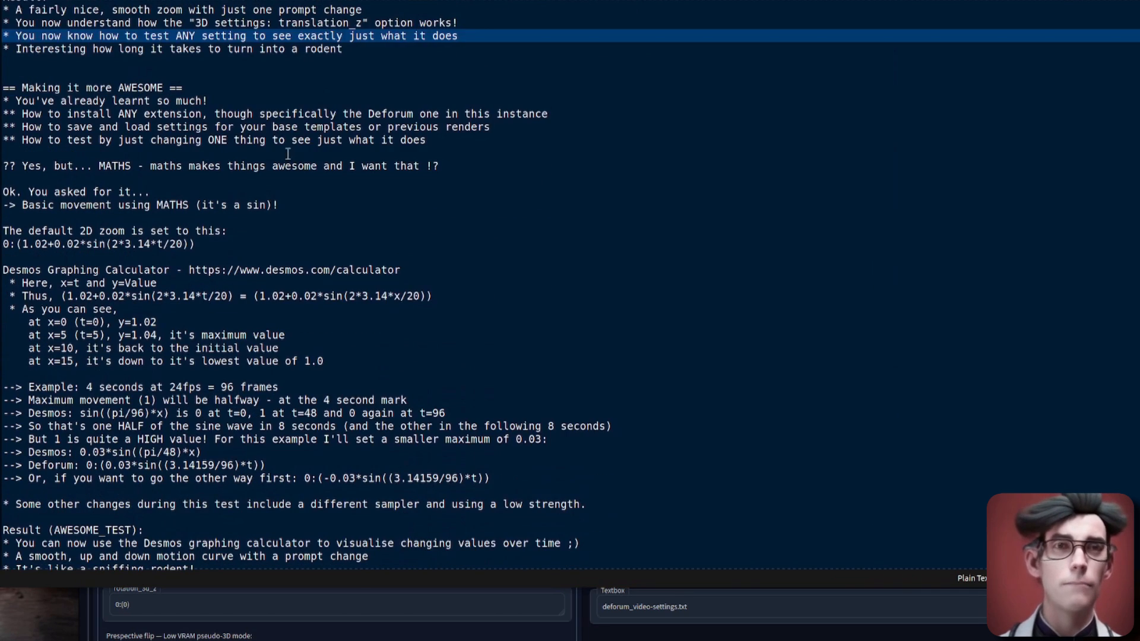
{"action": "left_click", "coordinate": [222, 123]}
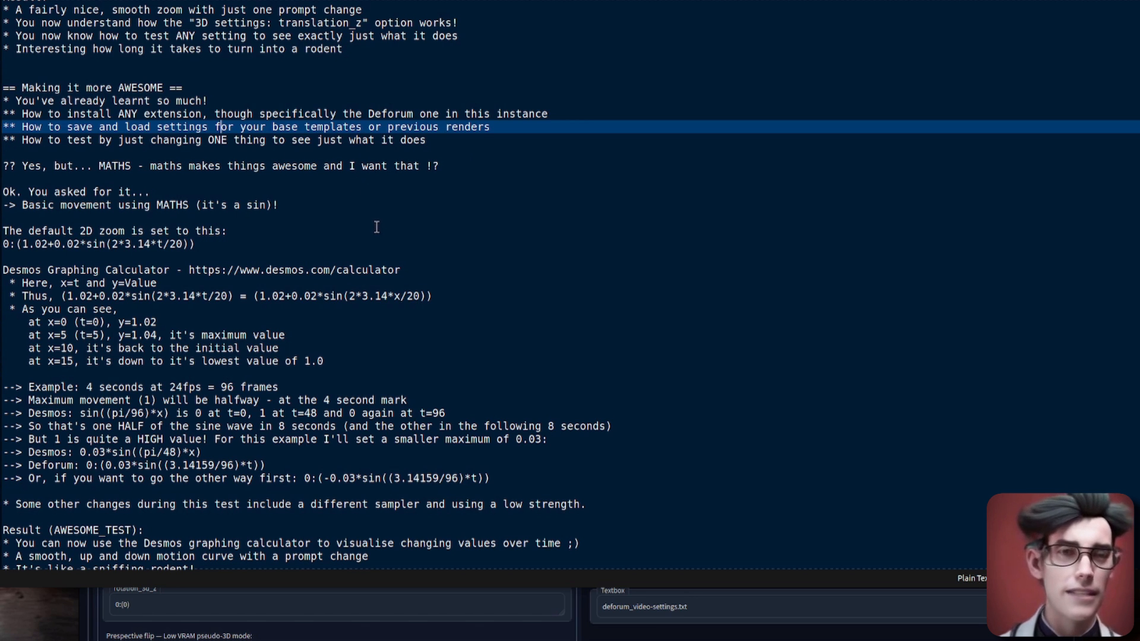
{"action": "scroll", "coordinate": [376, 228], "scroll_direction": "down", "scroll_amount": 2}
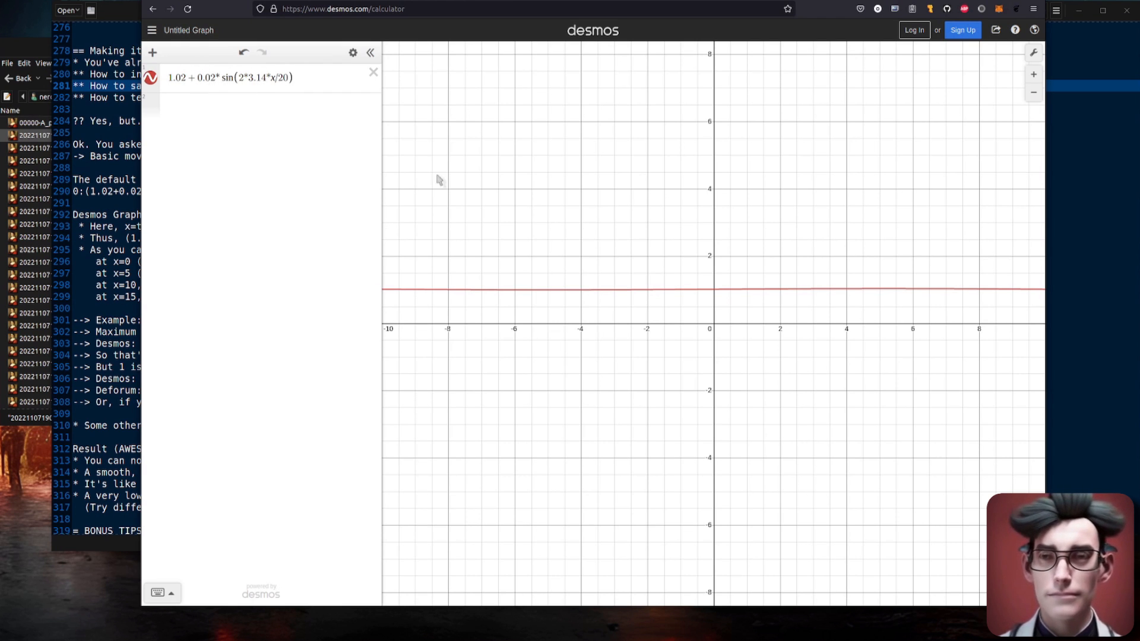
- Trace the curve of 1.02+0.02*sin(2*3.14*x/20) from x=0 to examine its values over time
{"action": "left_click_drag", "start_coordinate": [912, 373], "coordinate": [632, 458]}
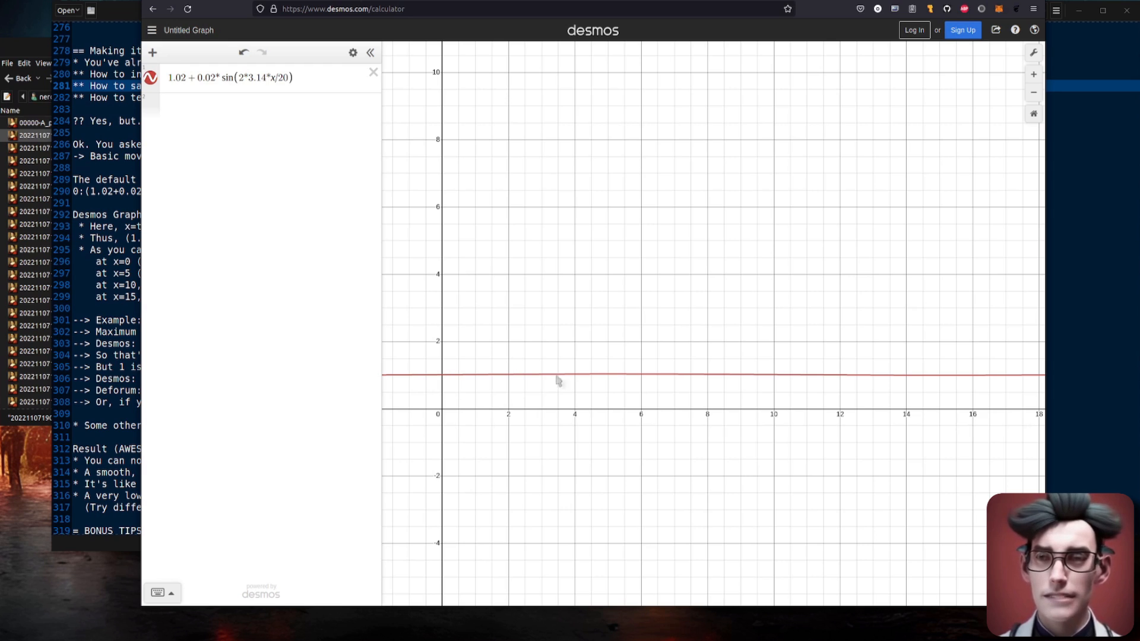
{"action": "left_click", "coordinate": [443, 375]}
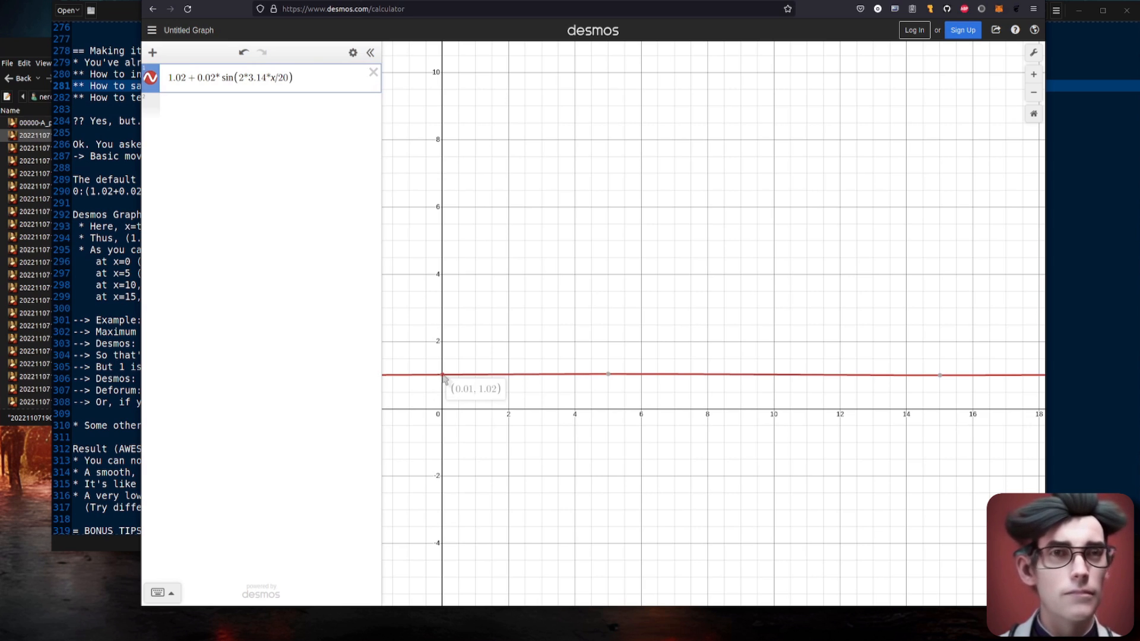
{"action": "mouse_move", "coordinate": [444, 378]}
{"action": "left_mouse_down"}
{"action": "mouse_move", "coordinate": [857, 450]}
{"action": "mouse_move", "coordinate": [998, 450]}
{"action": "mouse_move", "coordinate": [441, 431]}
{"action": "mouse_move", "coordinate": [532, 450]}
{"action": "left_mouse_up"}
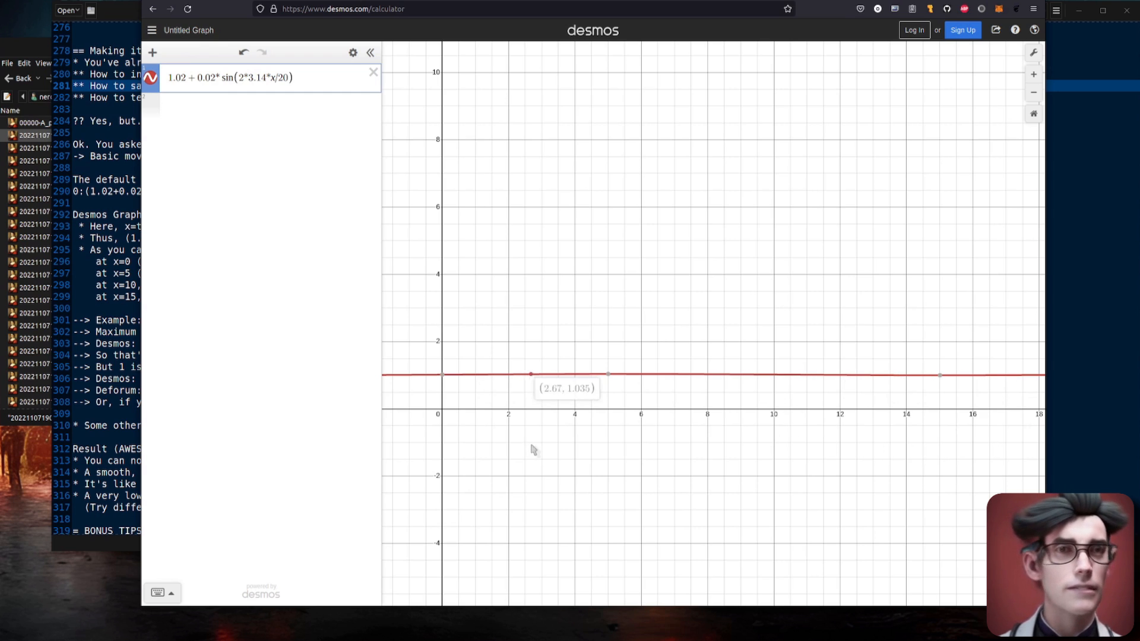
- Set the sine's multiplier in the graphed expression to 0.92
{"action": "left_click", "coordinate": [209, 78]}
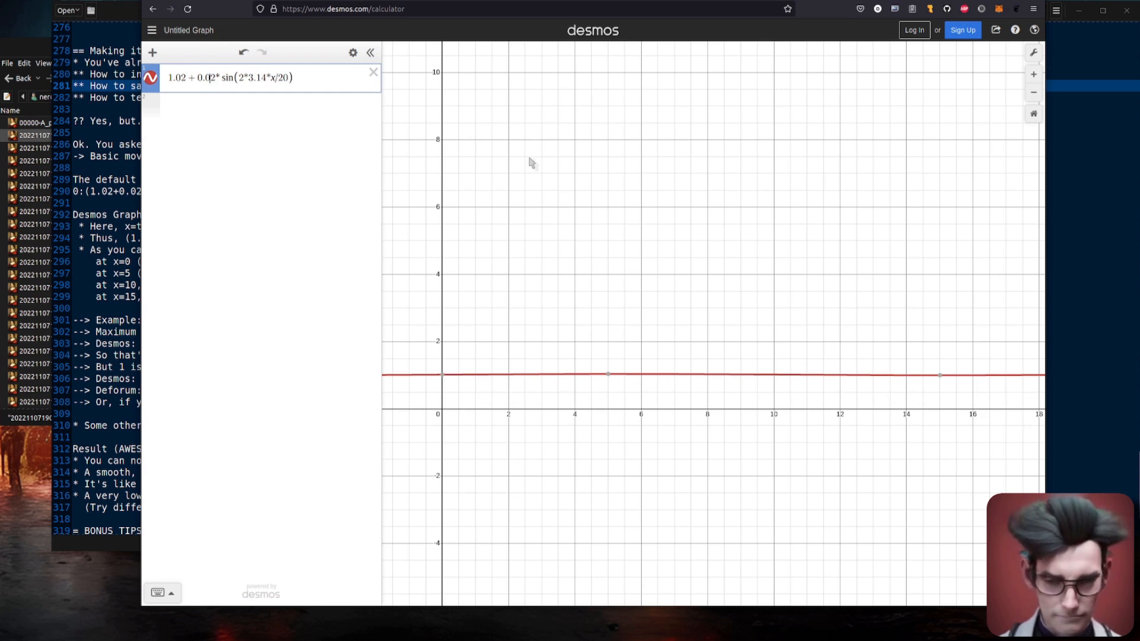
{"action": "key", "text": "BackSpace"}
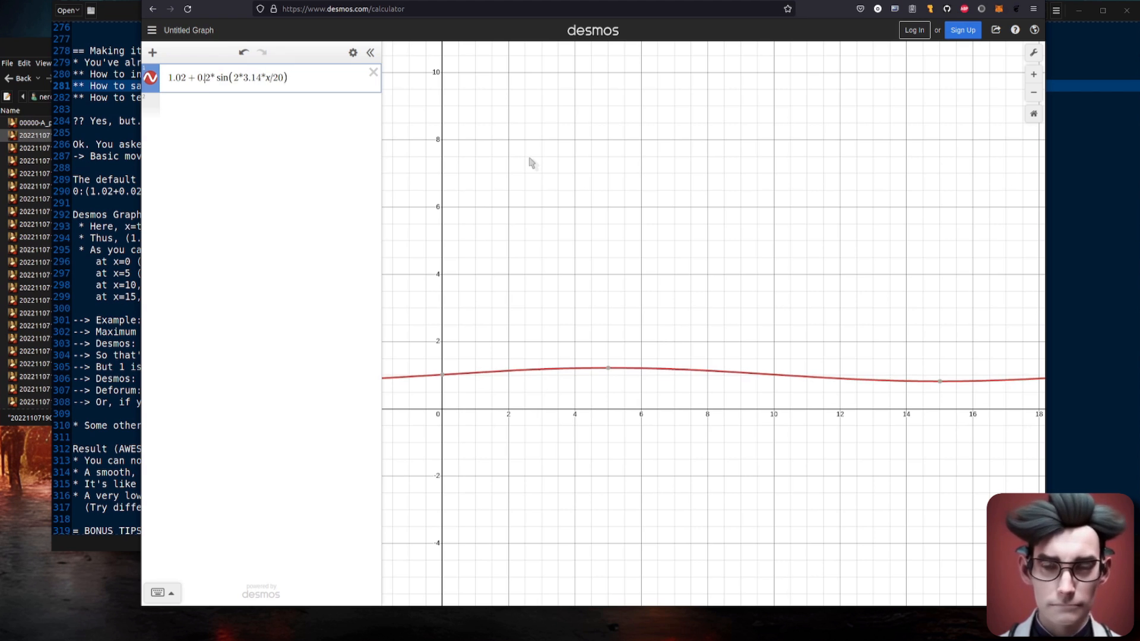
{"action": "type", "text": "9"}
{"action": "scroll", "coordinate": [740, 249], "scroll_direction": "down", "scroll_amount": 1}
{"action": "scroll", "coordinate": [705, 260], "scroll_direction": "down", "scroll_amount": 3}
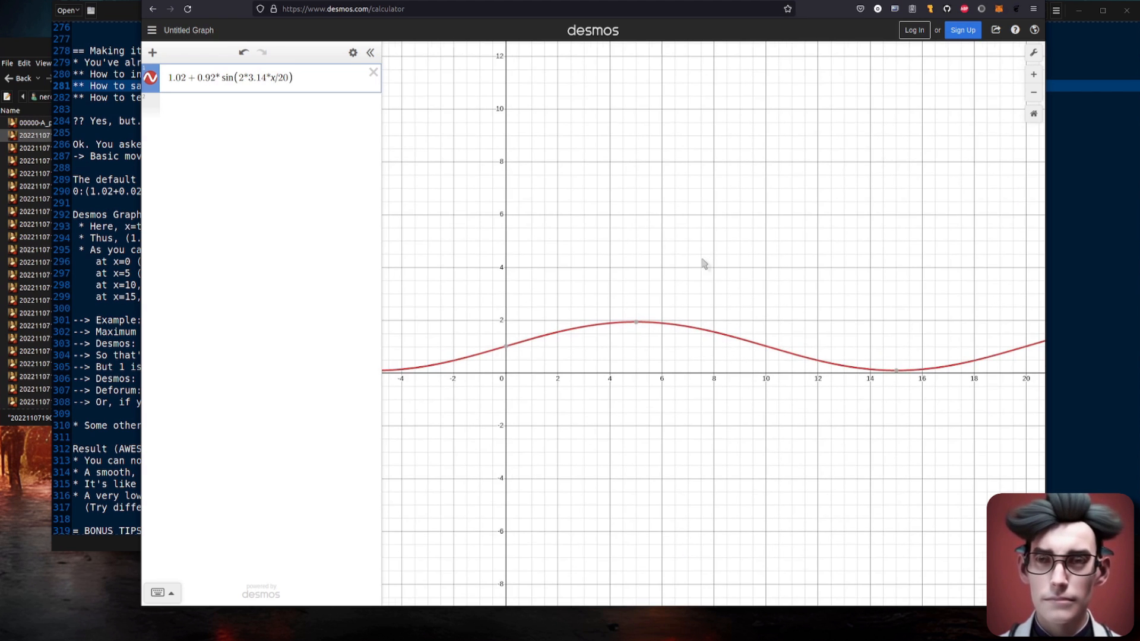
{"action": "left_click_drag", "start_coordinate": [812, 223], "coordinate": [708, 266]}
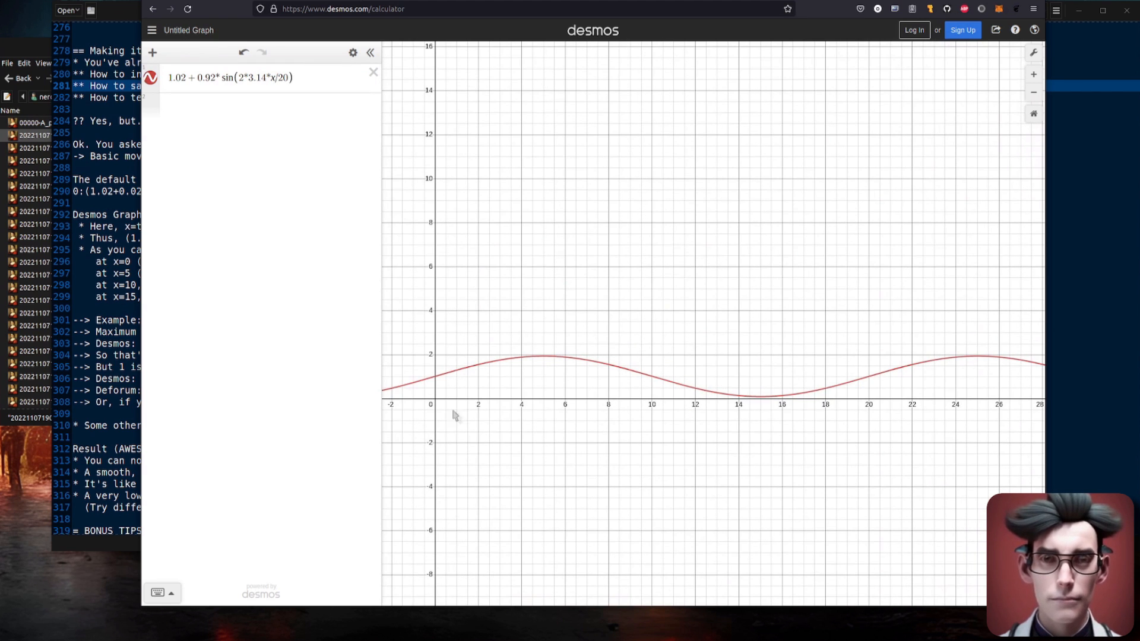
- Trace the amplified sine curve from its crossing with the y-axis to follow how the value changes
{"action": "left_click", "coordinate": [436, 378]}
{"action": "mouse_move", "coordinate": [434, 377]}
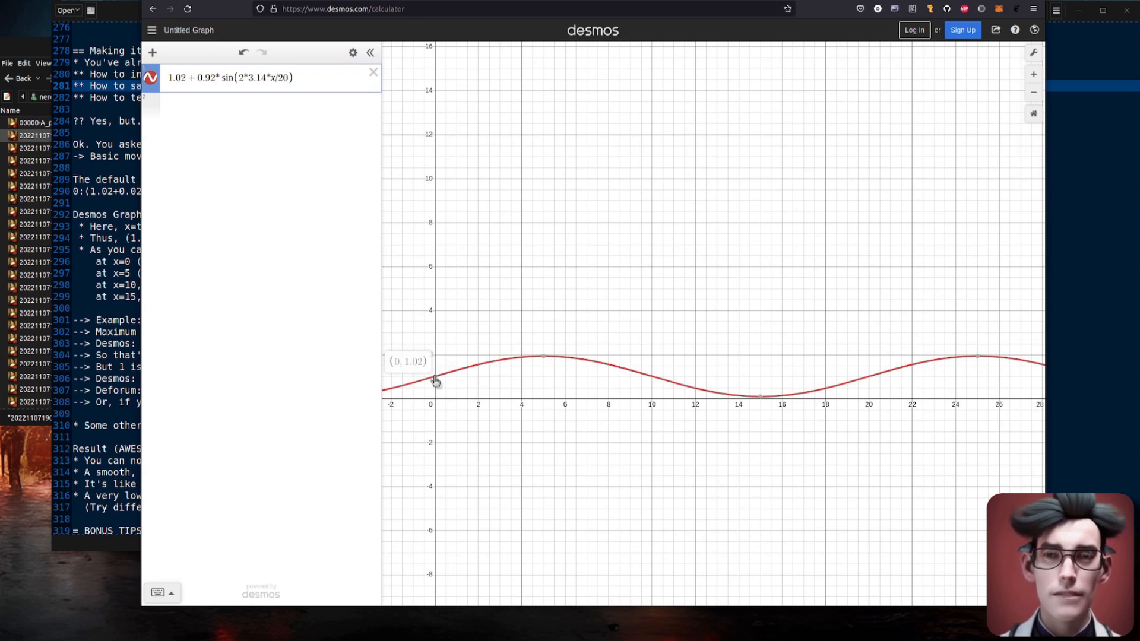
{"action": "mouse_move", "coordinate": [436, 380]}
{"action": "left_mouse_down"}
{"action": "mouse_move", "coordinate": [551, 385]}
{"action": "mouse_move", "coordinate": [784, 433]}
{"action": "mouse_move", "coordinate": [1005, 415]}
{"action": "mouse_move", "coordinate": [455, 458]}
{"action": "mouse_move", "coordinate": [789, 473]}
{"action": "mouse_move", "coordinate": [969, 458]}
{"action": "mouse_move", "coordinate": [464, 471]}
{"action": "mouse_move", "coordinate": [831, 495]}
{"action": "mouse_move", "coordinate": [657, 475]}
{"action": "left_mouse_up"}
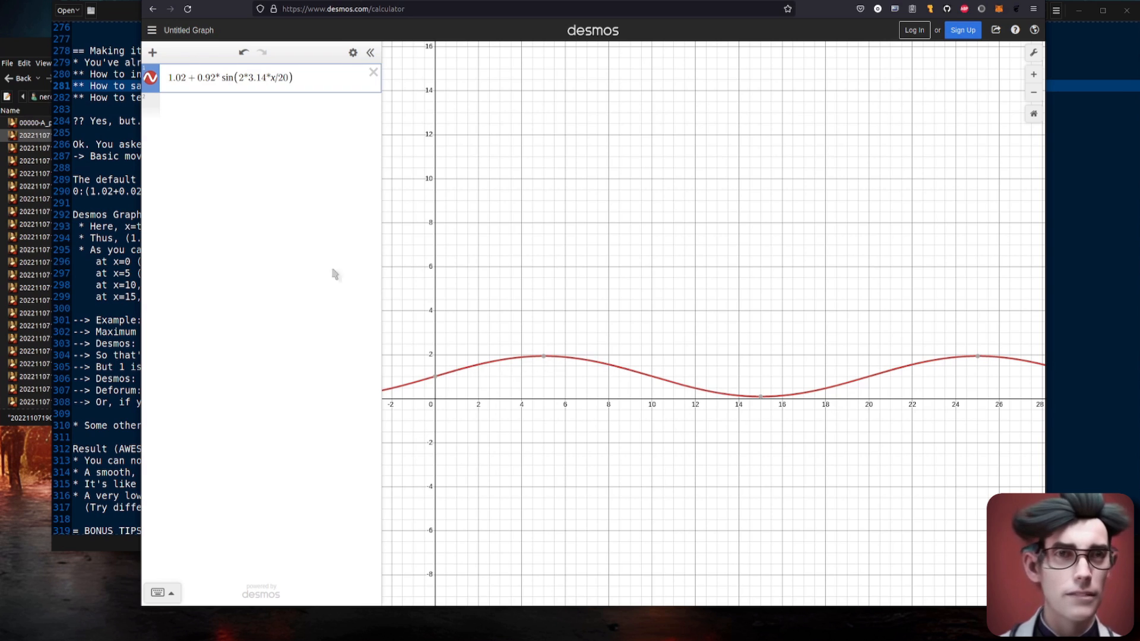
- Replace the whole graphed expression with sin(x)
{"action": "key", "text": "ctrl+a"}
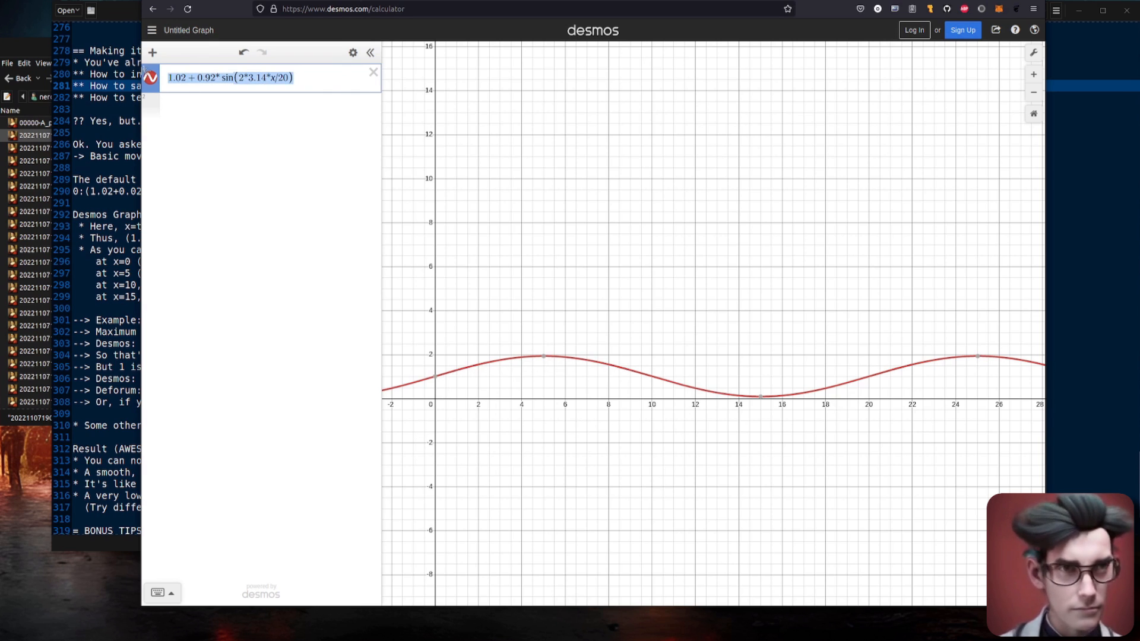
{"action": "type", "text": "sin(x"}
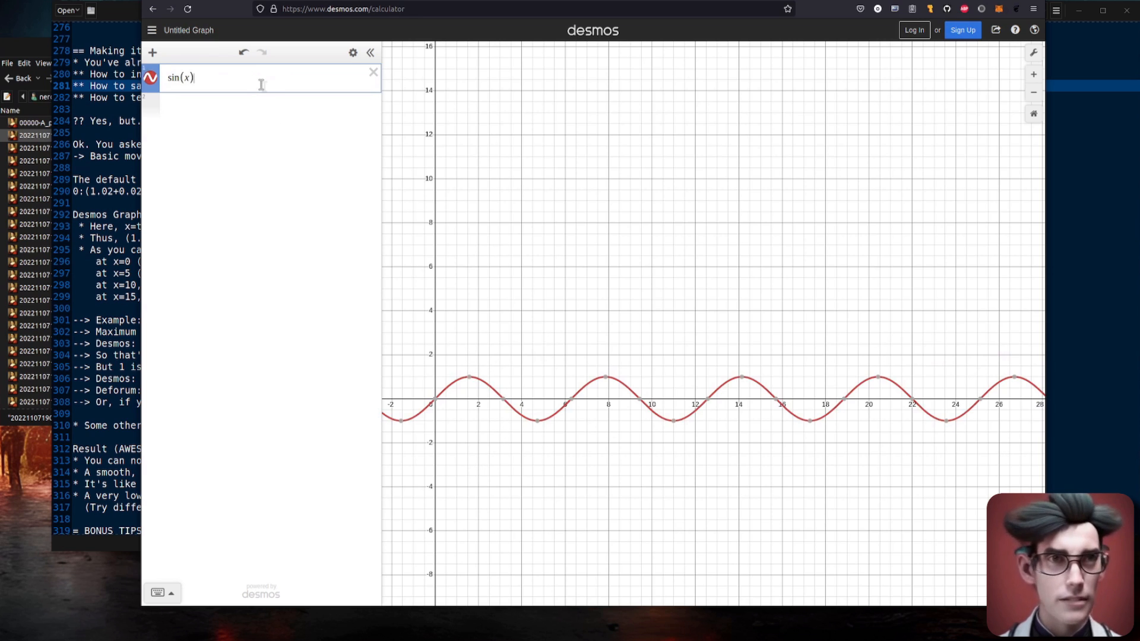
- Try raising sin(x) to the powers 2 and 3, and remove the exponent again
{"action": "type", "text": "^2"}
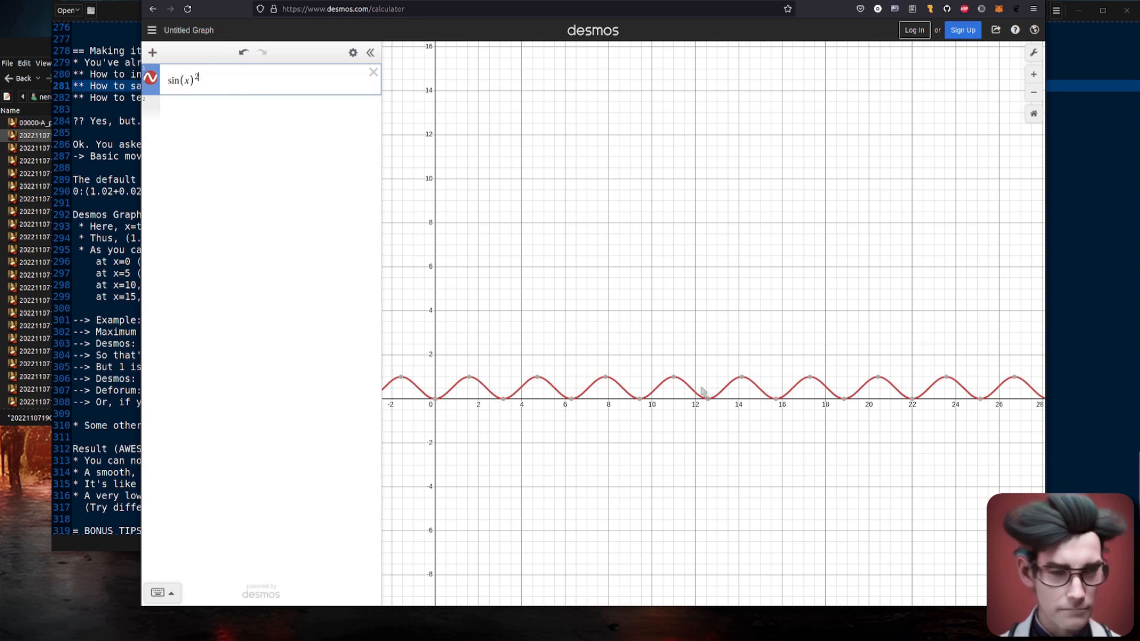
{"action": "key", "text": "BackSpace"}
{"action": "type", "text": "3"}
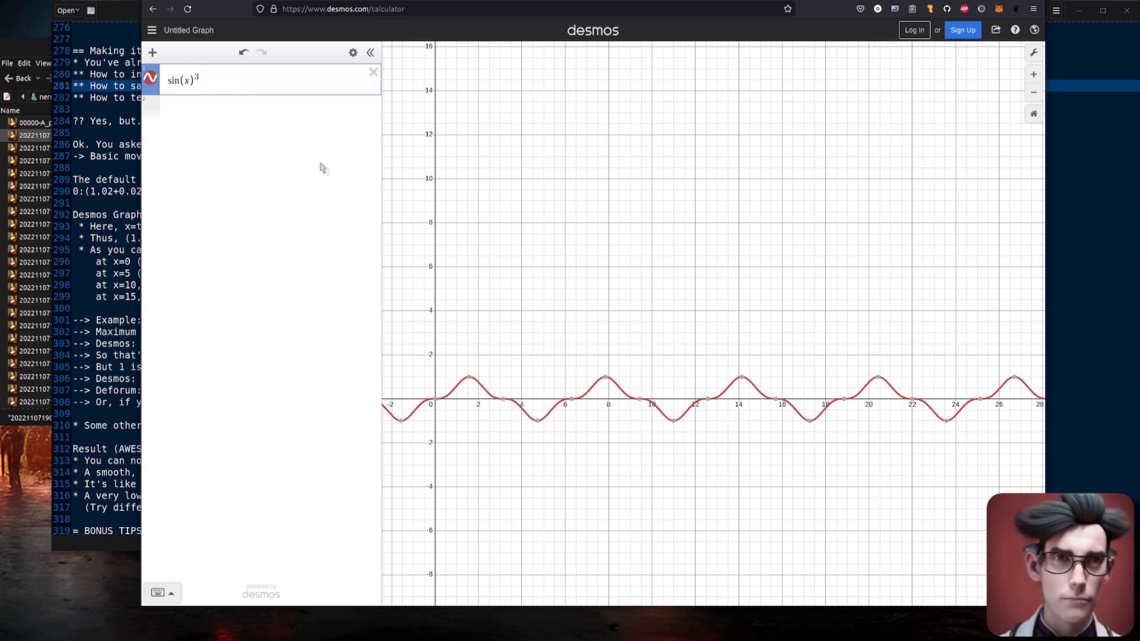
{"action": "key", "text": "BackSpace"}
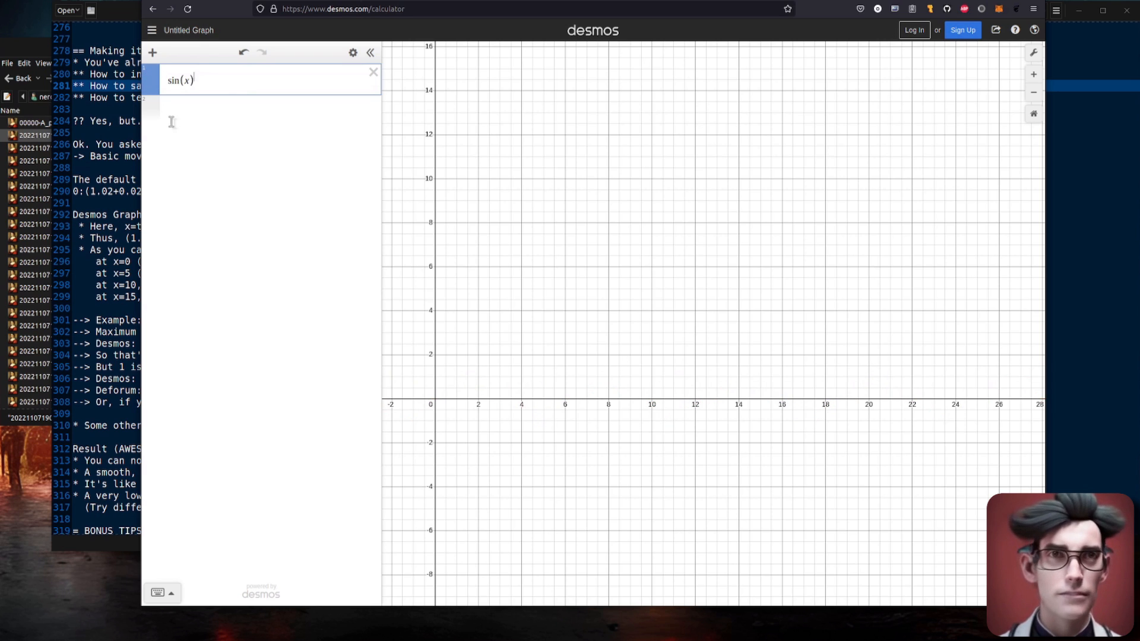
{"action": "key", "text": "BackSpace"}
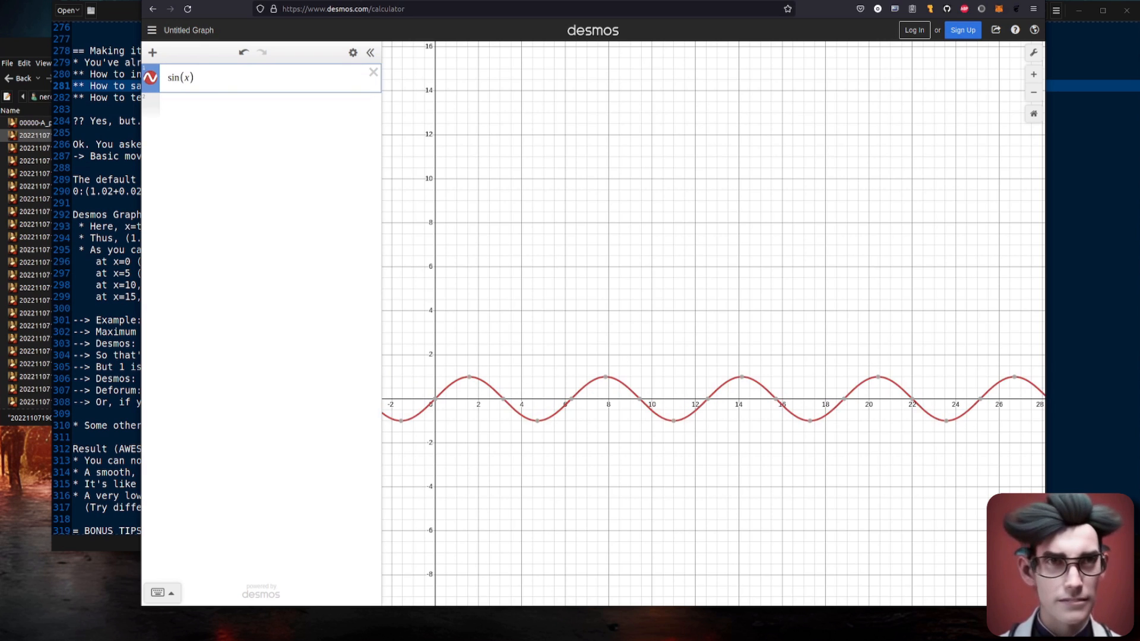
- Multiply sin(x) by a second sine factor, sin(1.02+0.5x)
{"action": "type", "text": "*"}
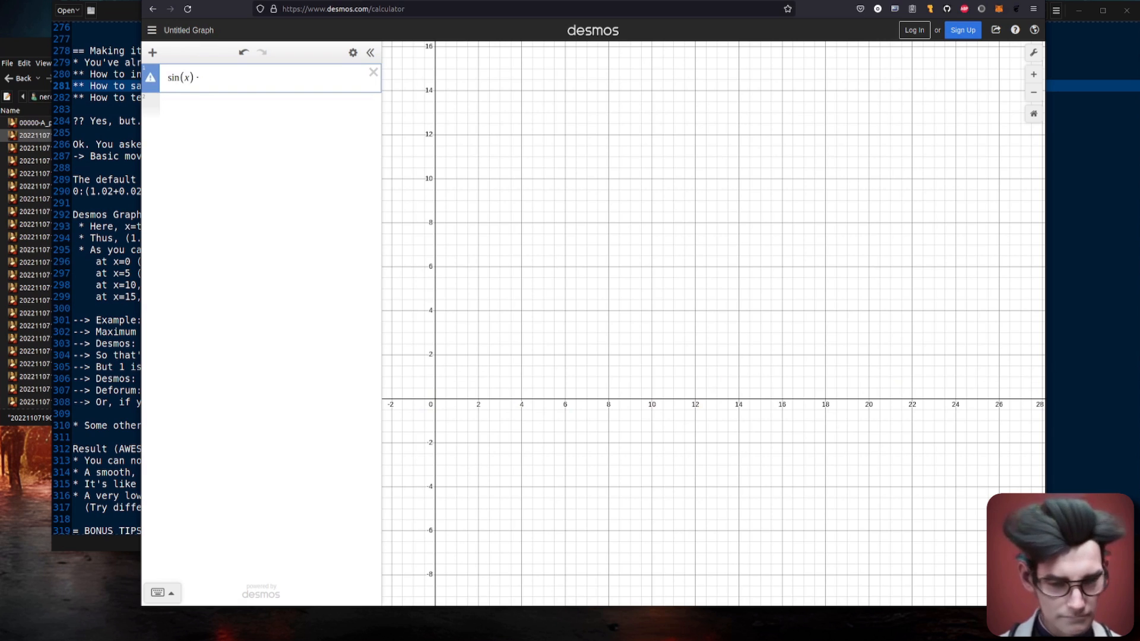
{"action": "type", "text": "sin("}
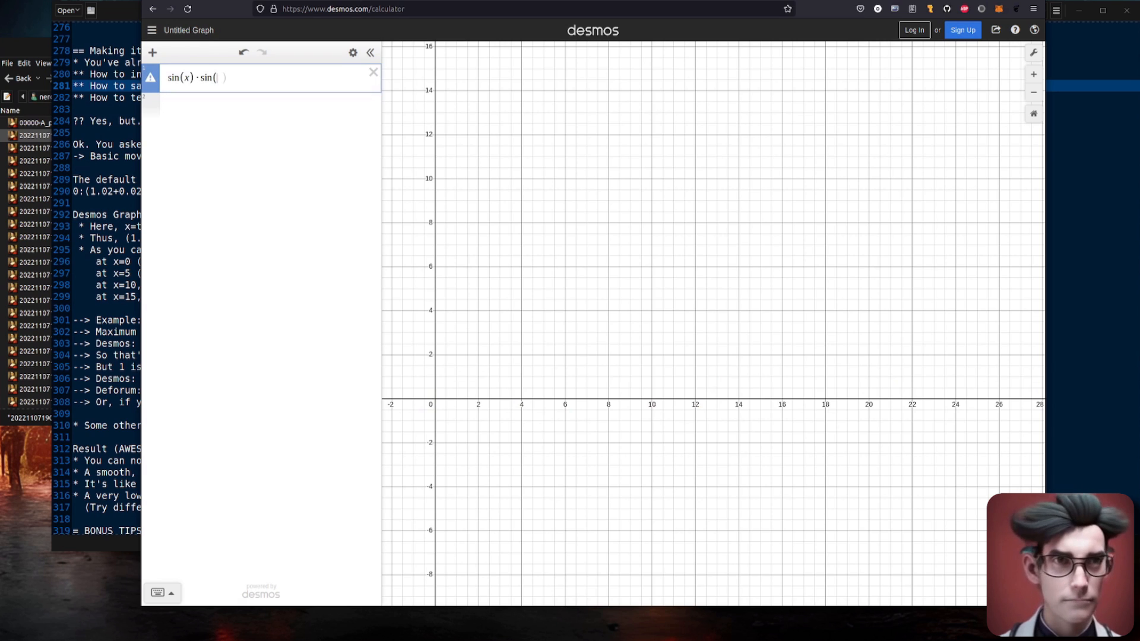
{"action": "type", "text": "0.5"}
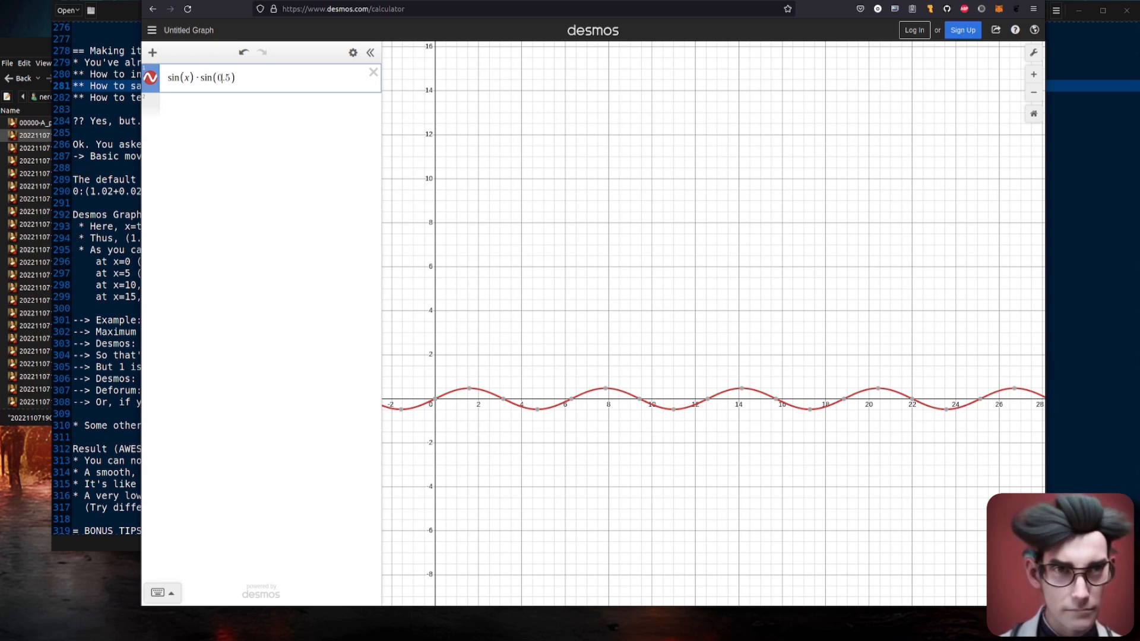
{"action": "type", "text": "1.02"}
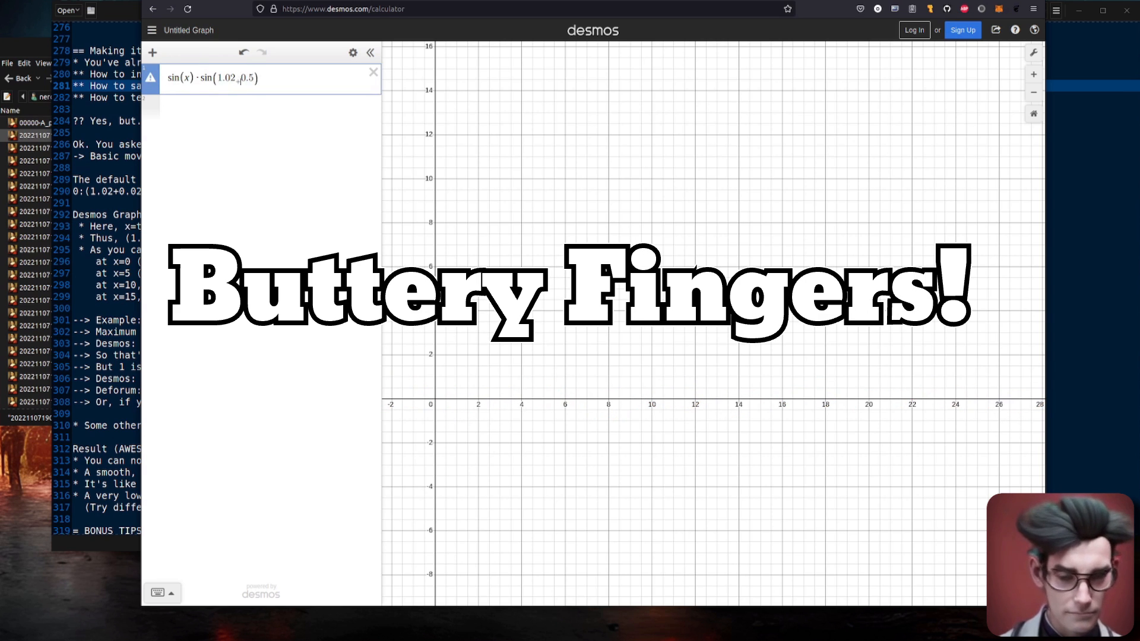
{"action": "type", "text": "+"}
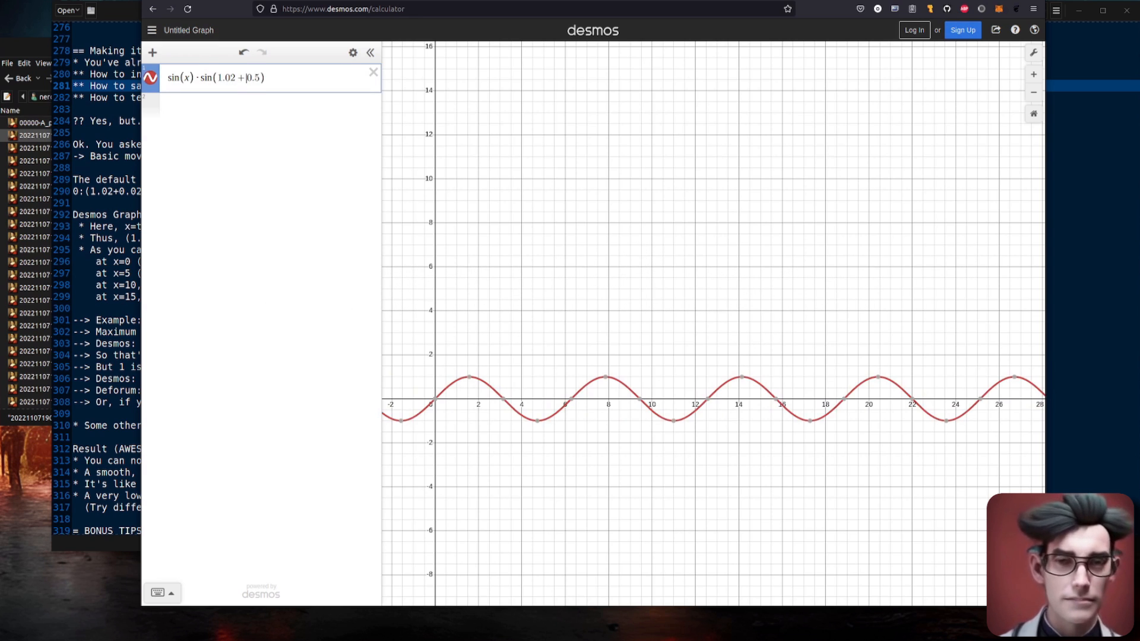
{"action": "key", "text": "Right"}
{"action": "type", "text": "x"}
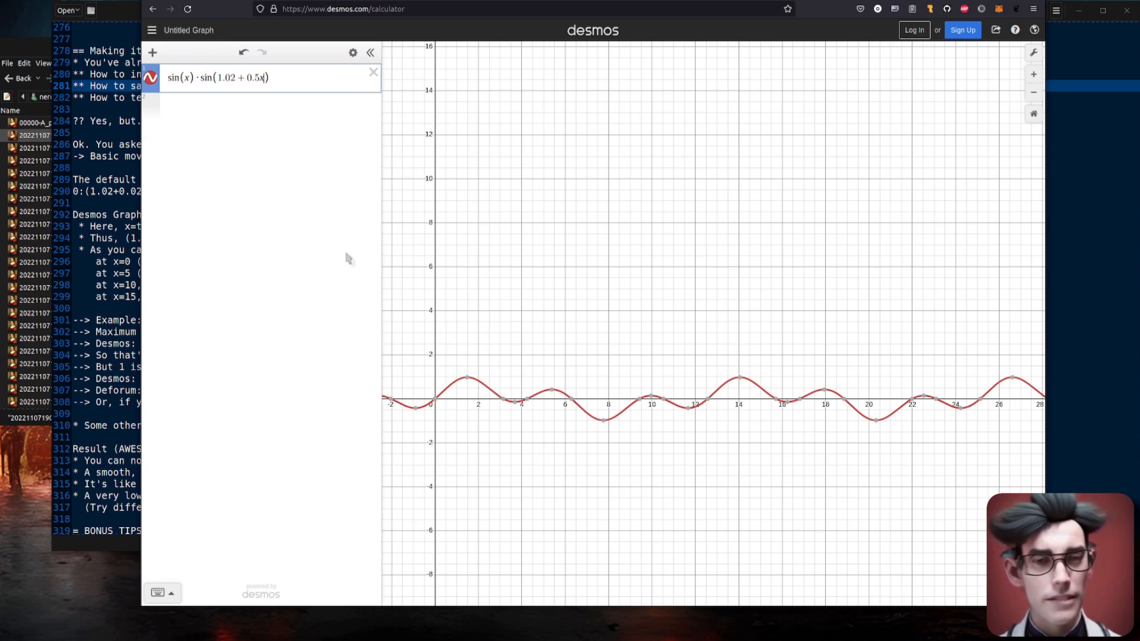
- Look through the calculator's available functions, such as the trig and inverse trig ones, and close the on-screen keypad
{"action": "left_click", "coordinate": [163, 596]}
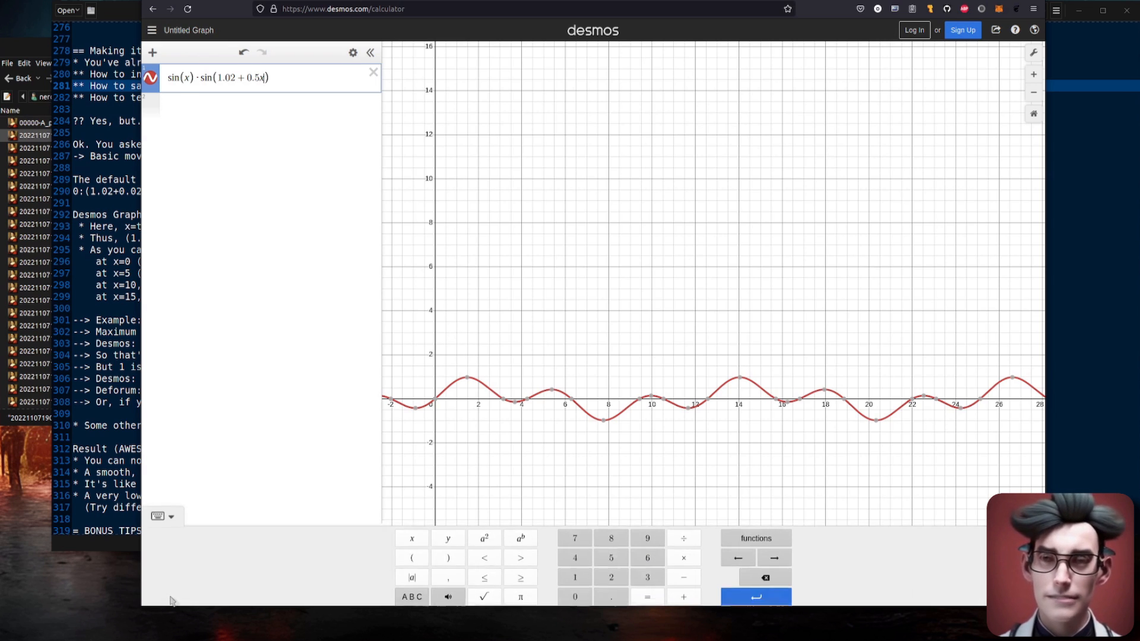
{"action": "left_click", "coordinate": [760, 536]}
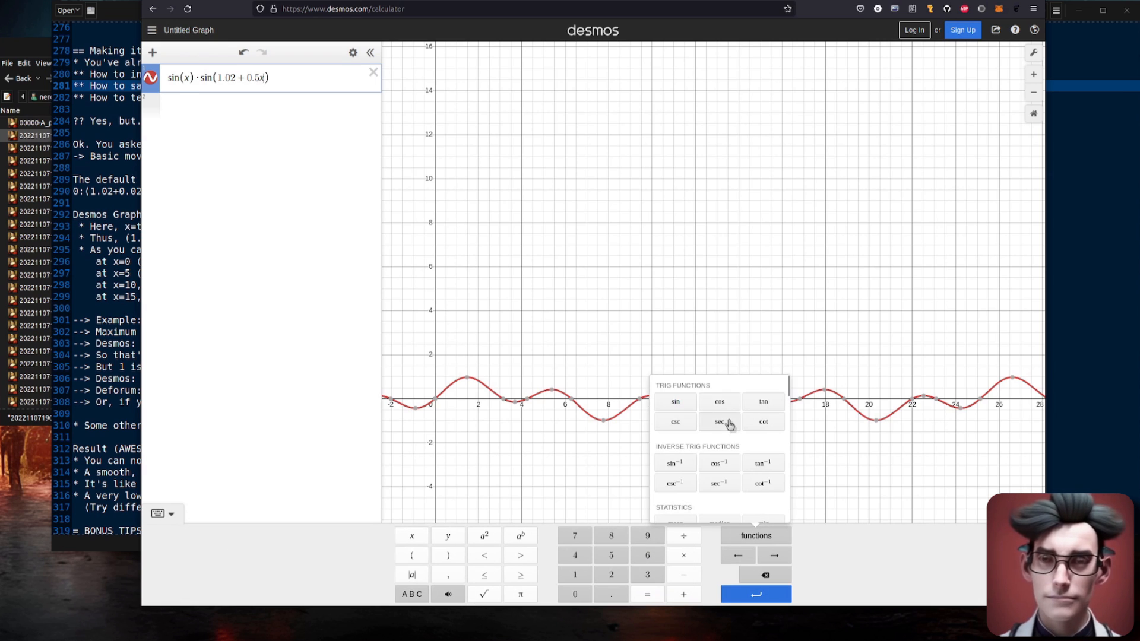
{"action": "scroll", "coordinate": [729, 424], "scroll_direction": "down", "scroll_amount": 6}
{"action": "scroll", "coordinate": [735, 511], "scroll_direction": "up", "scroll_amount": 6}
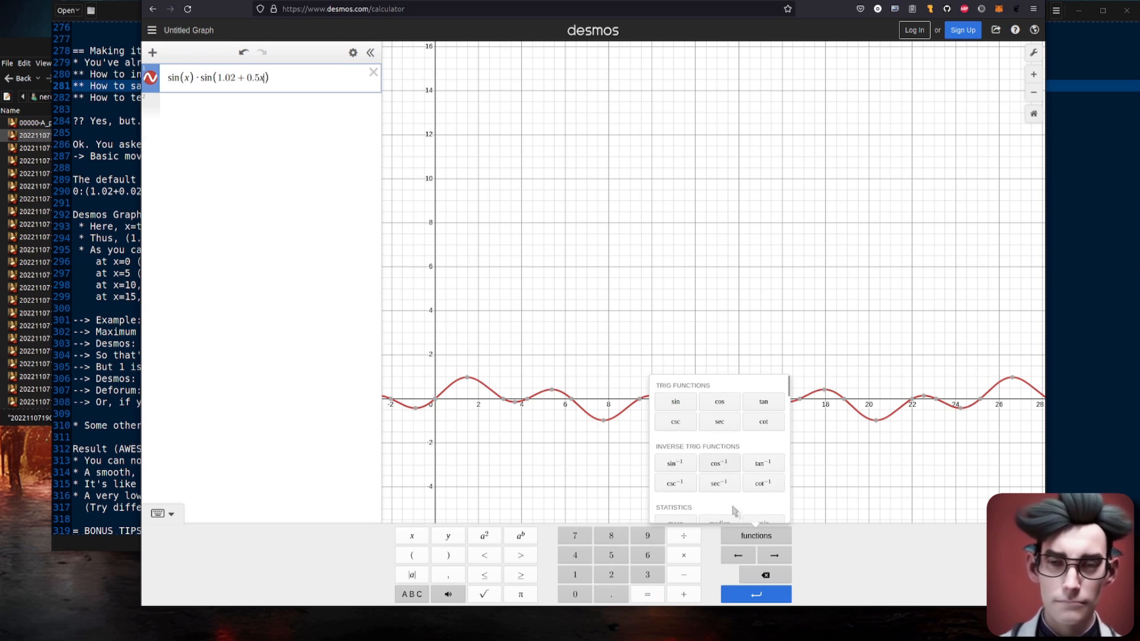
{"action": "left_click", "coordinate": [881, 567]}
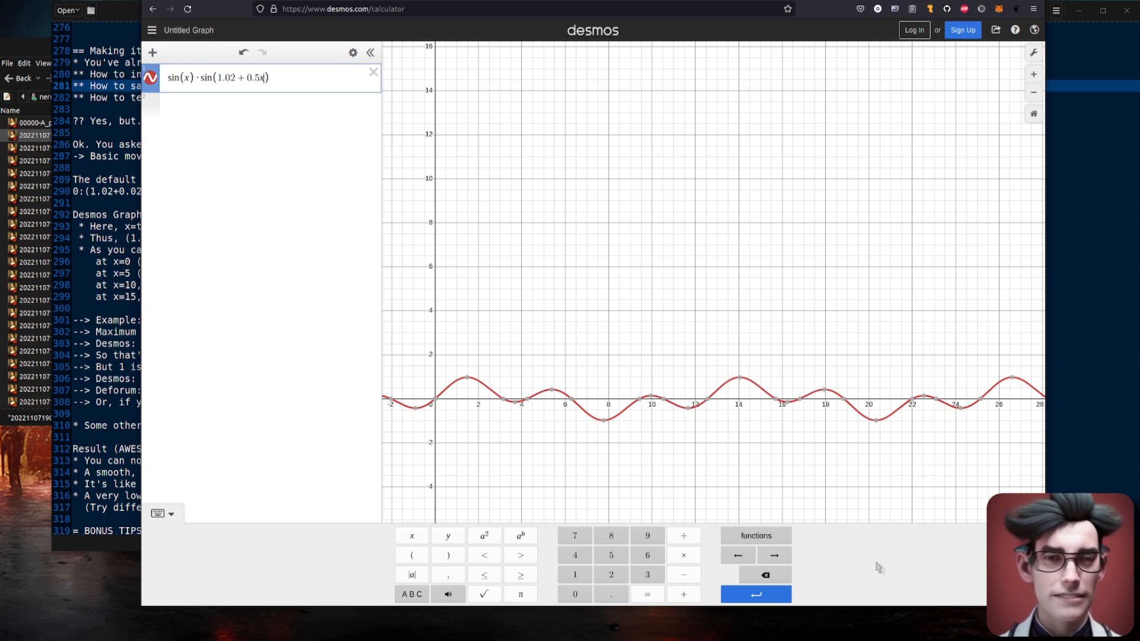
{"action": "left_click", "coordinate": [160, 514]}
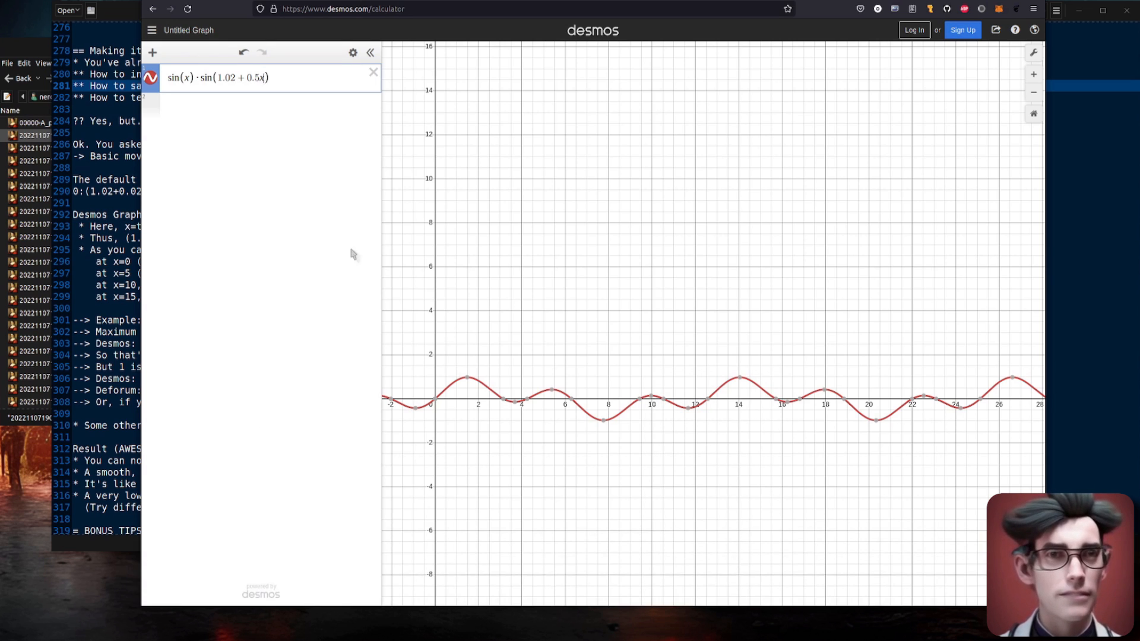
- Change the second sine factor to cos(1.02+0.5x) and multiply the whole expression by 4
{"action": "left_click", "coordinate": [206, 78]}
{"action": "key", "text": "Delete"}
{"action": "key", "text": "Delete"}
{"action": "key", "text": "Delete"}
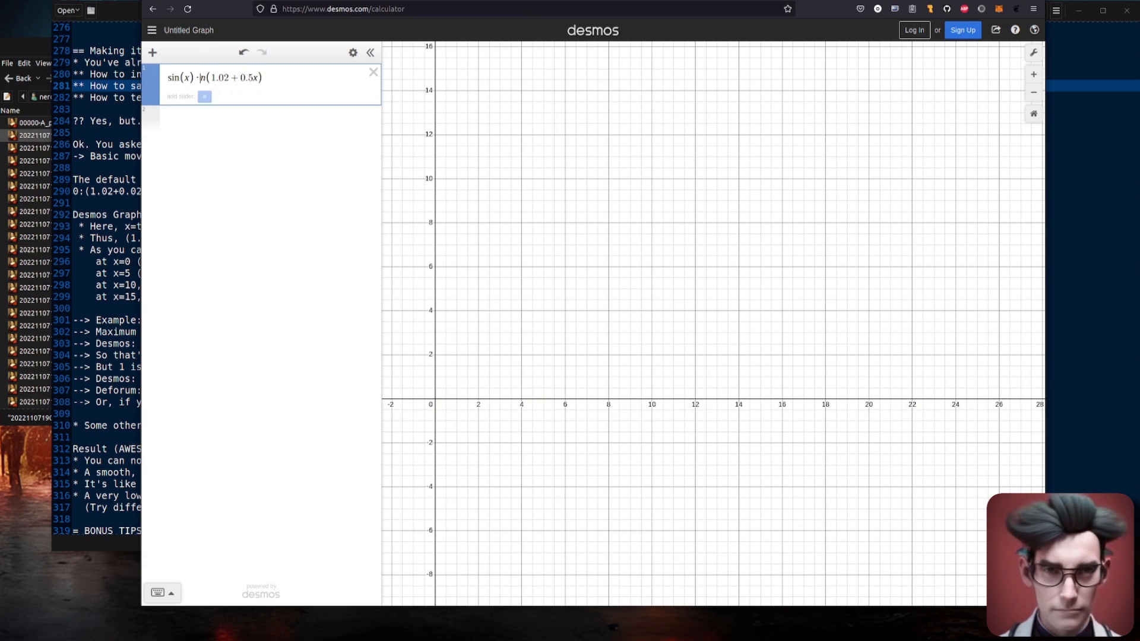
{"action": "type", "text": "cos"}
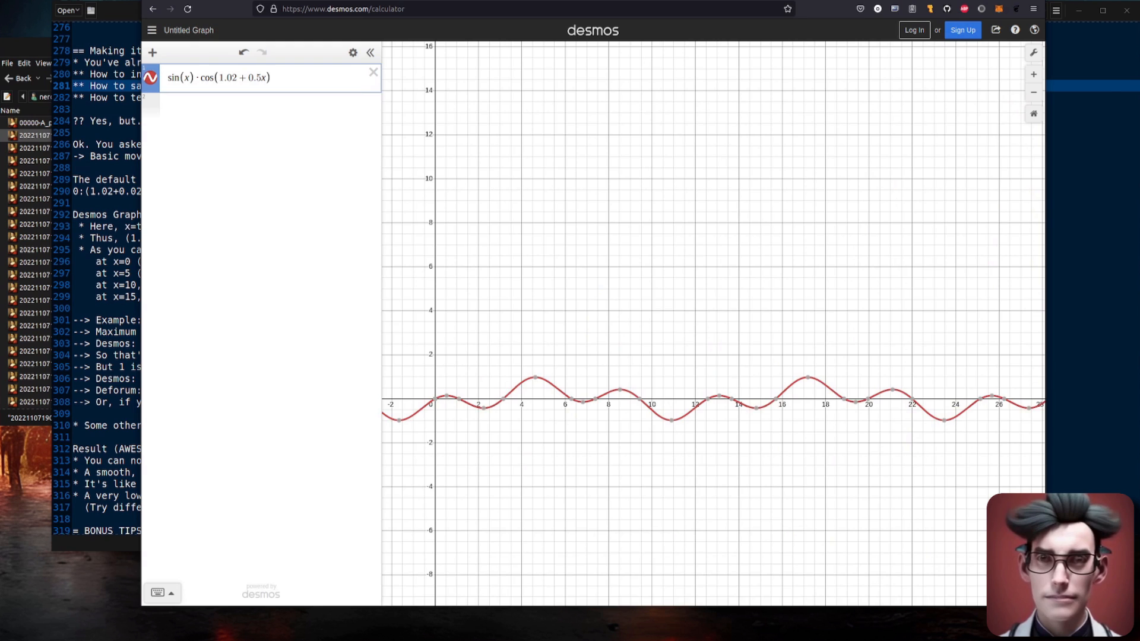
{"action": "scroll", "coordinate": [661, 372], "scroll_direction": "up", "scroll_amount": 2}
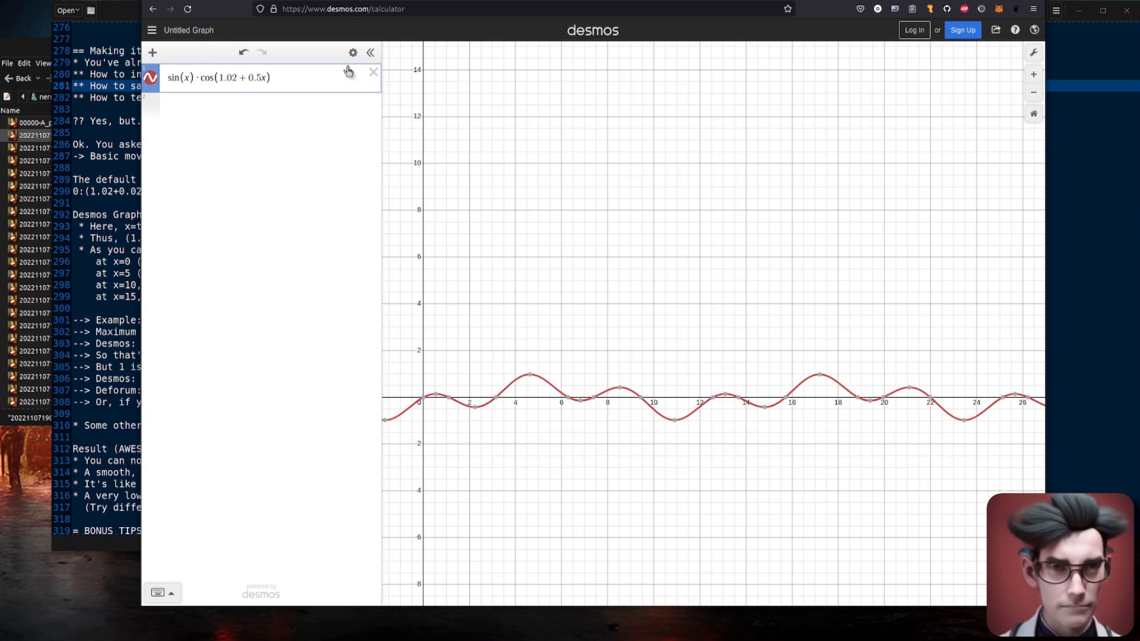
{"action": "type", "text": "4*"}
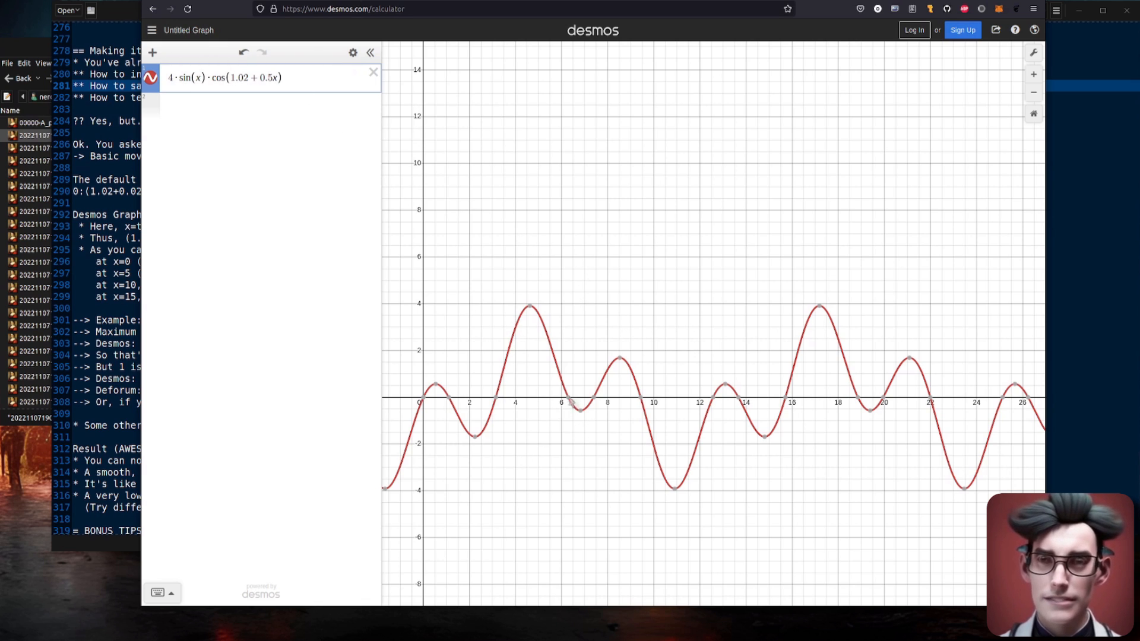
{"action": "scroll", "coordinate": [809, 450], "scroll_direction": "down", "scroll_amount": 5}
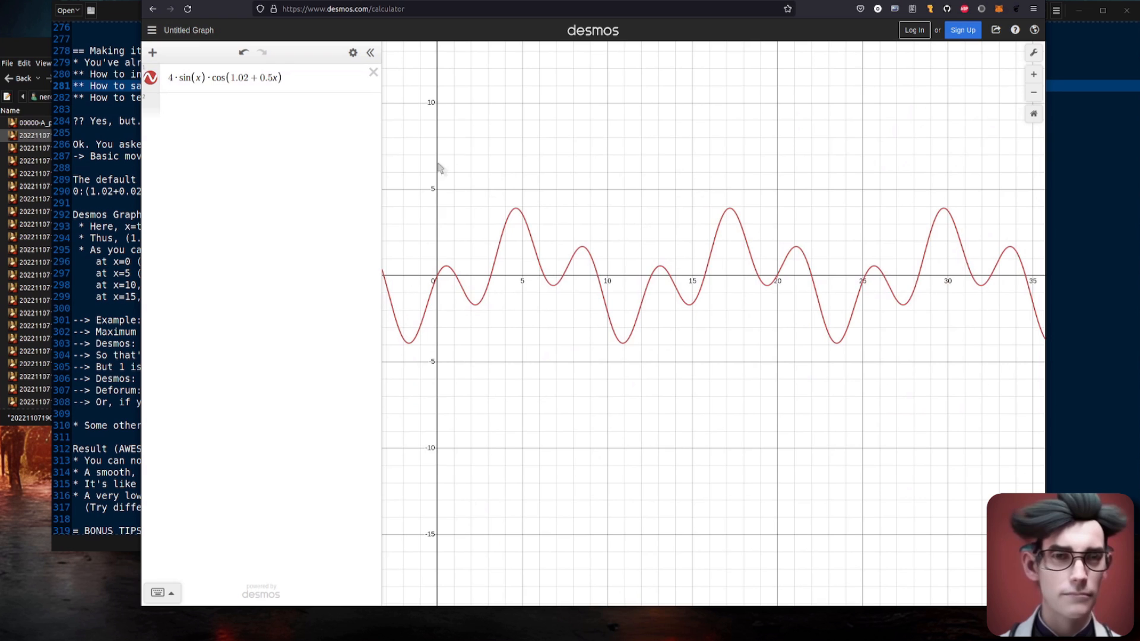
- Switch to the DeforumA1111.txt notes and examine the example converting 4 seconds at 24fps into frames
{"action": "left_click", "coordinate": [119, 332]}
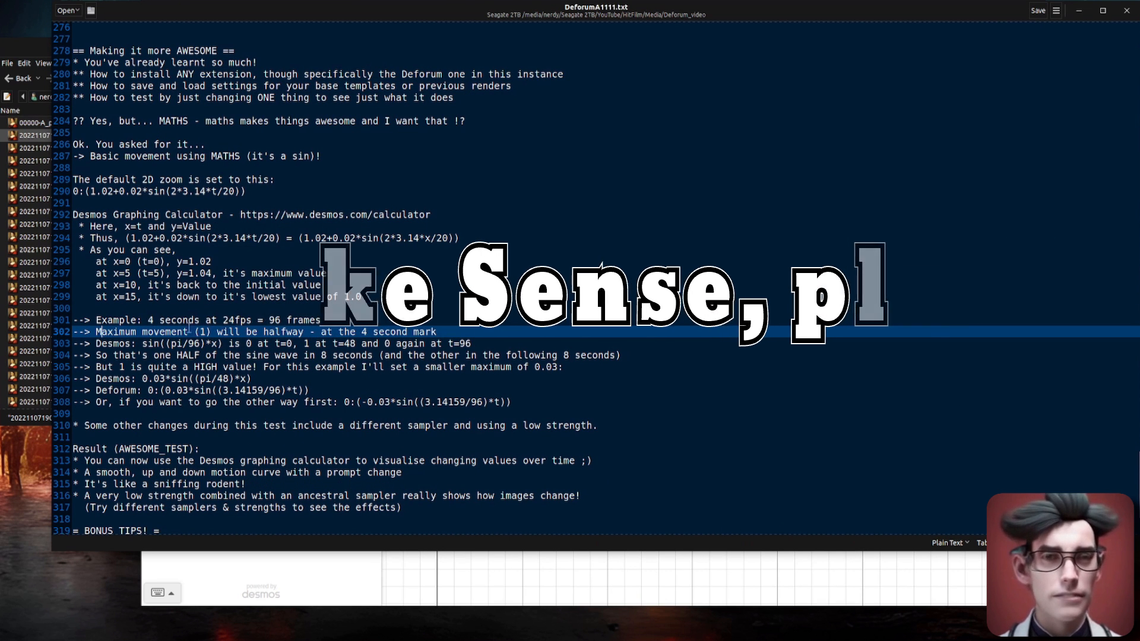
{"action": "left_click_drag", "start_coordinate": [148, 320], "coordinate": [248, 320]}
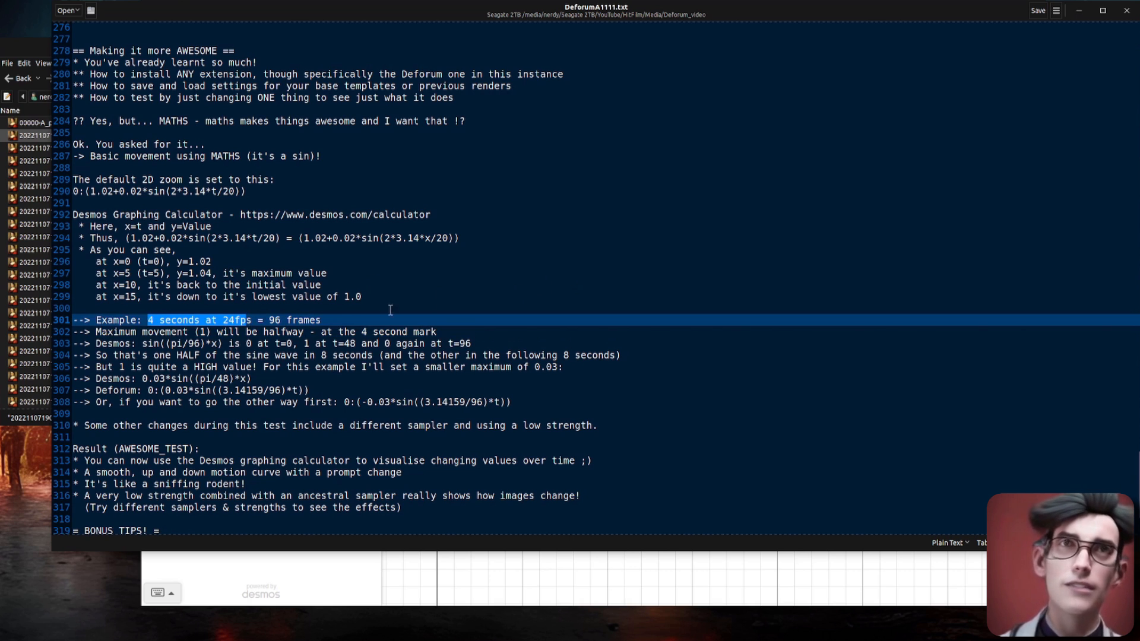
{"action": "left_click", "coordinate": [222, 321]}
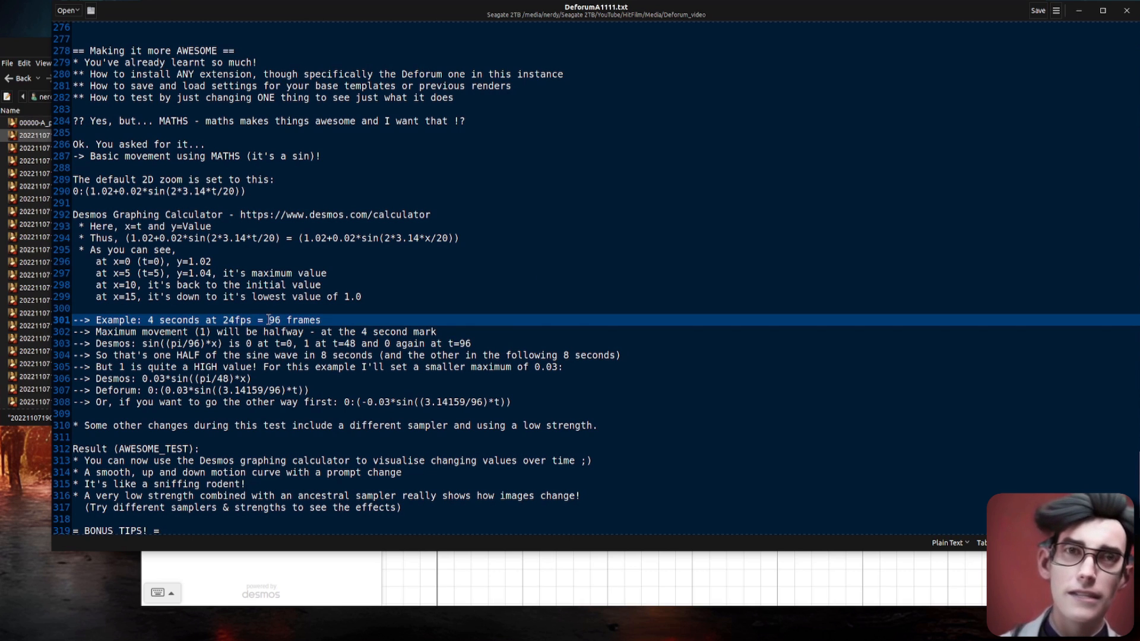
{"action": "left_click_drag", "start_coordinate": [268, 320], "coordinate": [280, 320]}
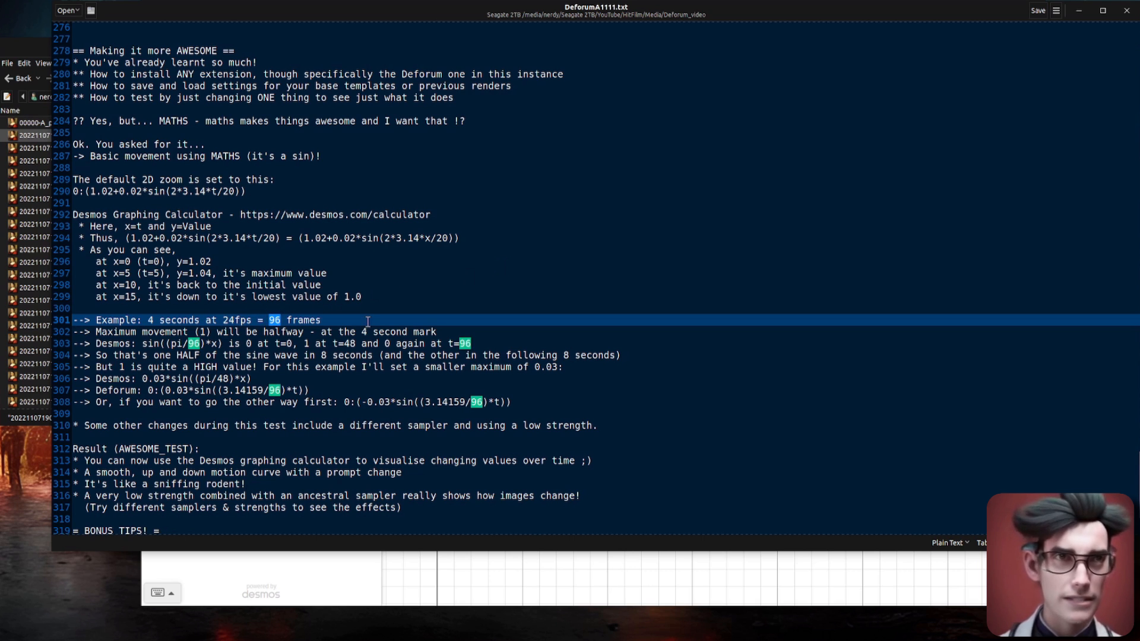
- Switch back to the Desmos calculator and replace the whole expression with sin(x)
{"action": "left_click", "coordinate": [499, 563]}
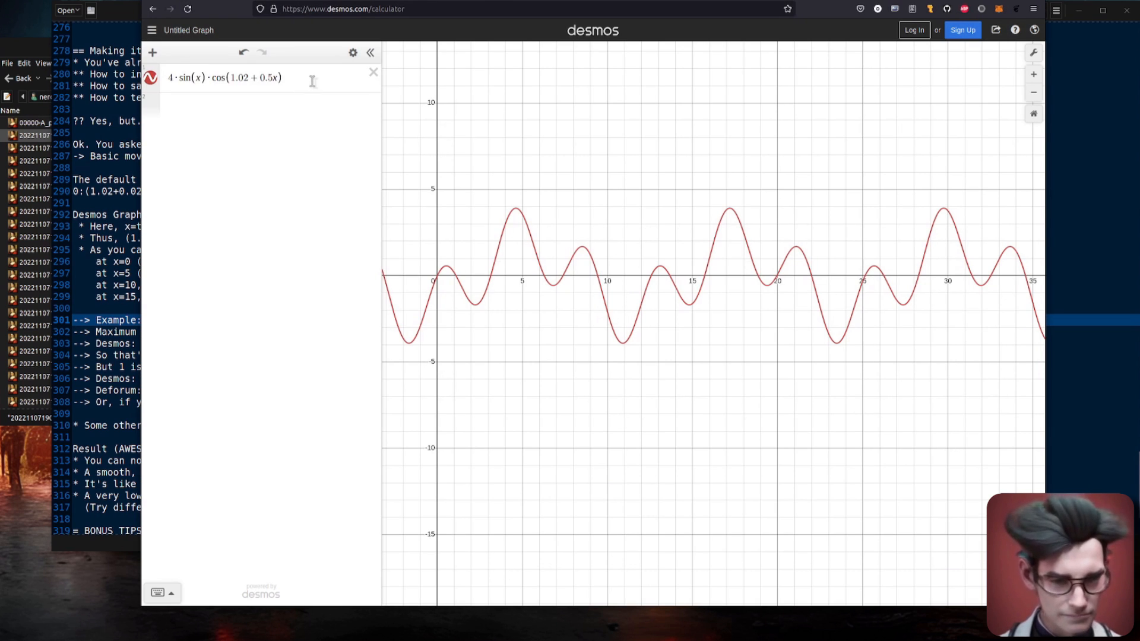
{"action": "left_click_drag", "start_coordinate": [313, 79], "coordinate": [110, 67]}
{"action": "type", "text": "sin(x)"}
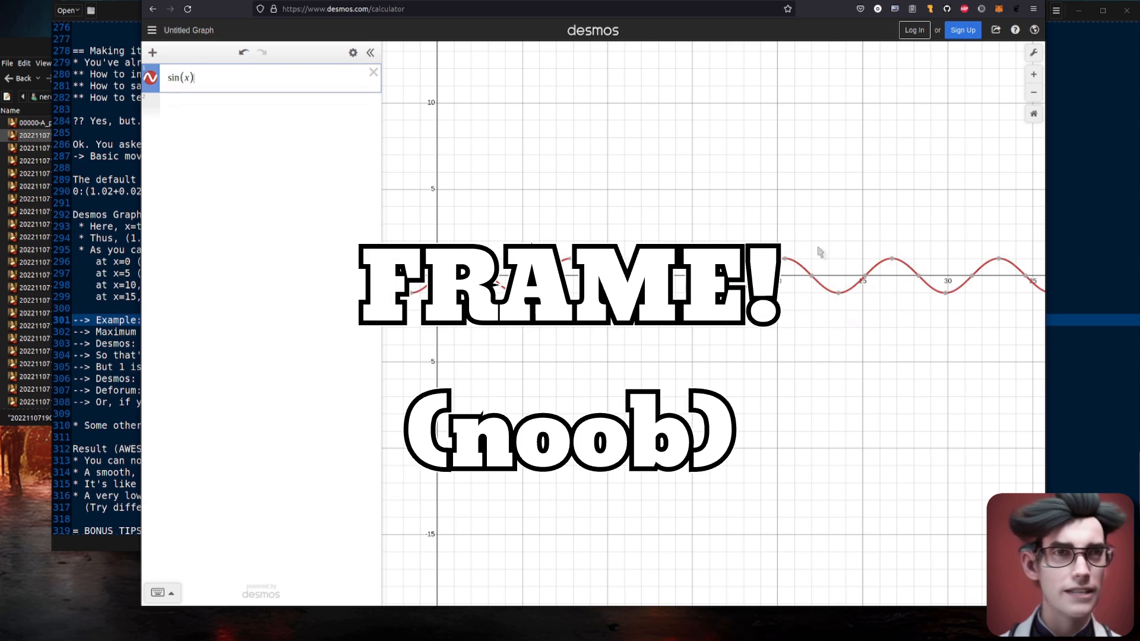
- Copy the expression sin((pi/96)*x) from the DeforumA1111.txt notes and paste it over the expression in Desmos
{"action": "left_click", "coordinate": [121, 379]}
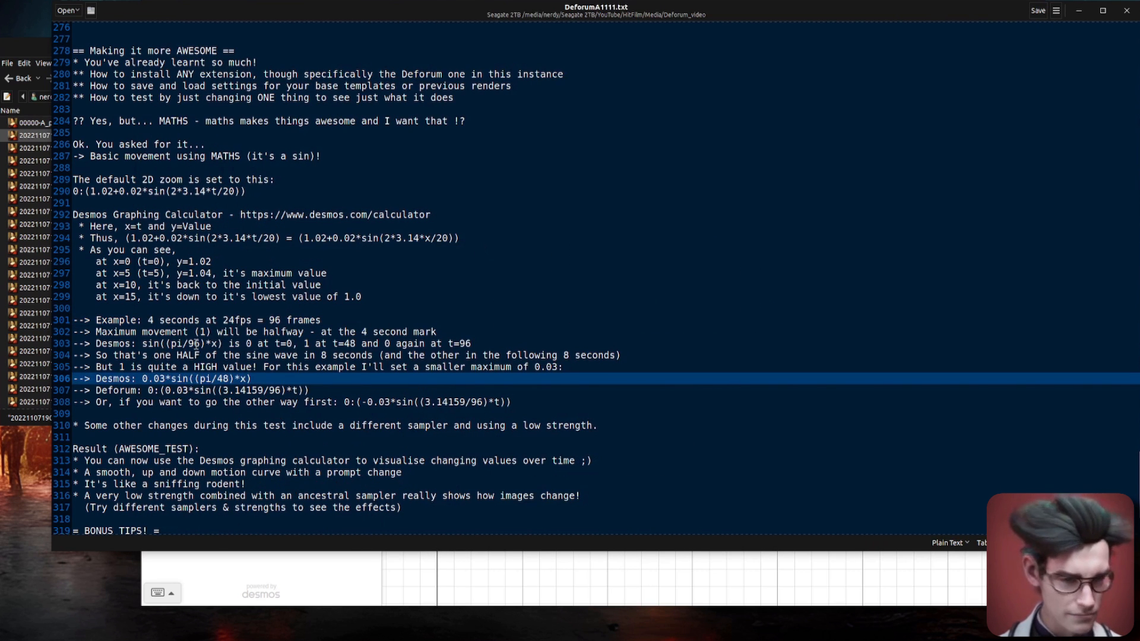
{"action": "left_click_drag", "start_coordinate": [143, 343], "coordinate": [223, 343]}
{"action": "key", "text": "ctrl+c"}
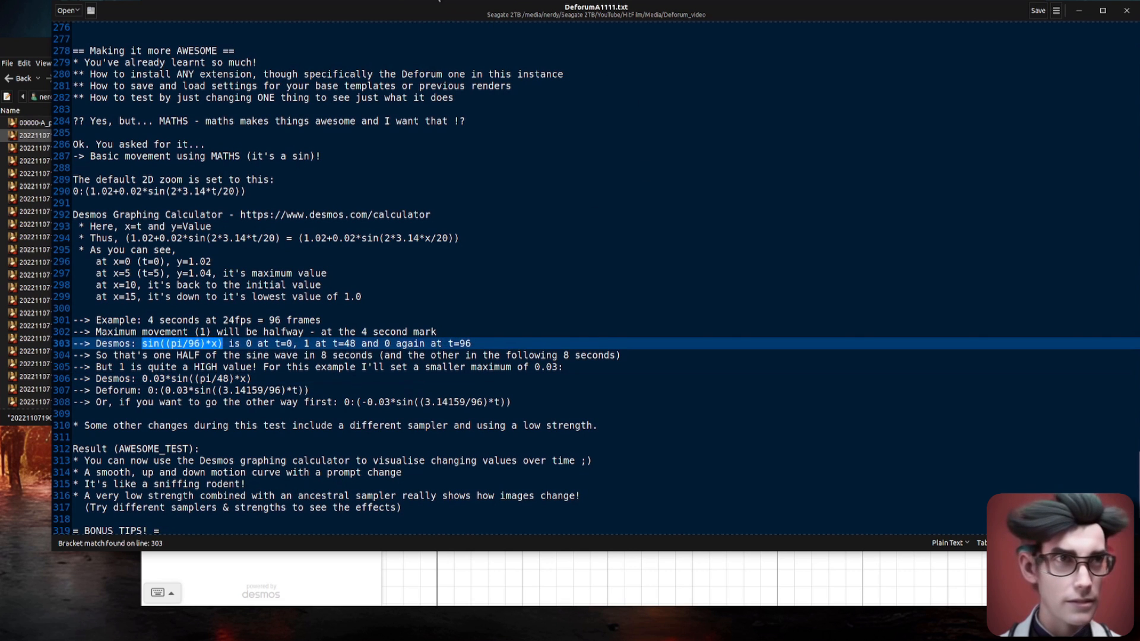
{"action": "key", "text": "alt+Tab"}
{"action": "key", "text": "ctrl+a"}
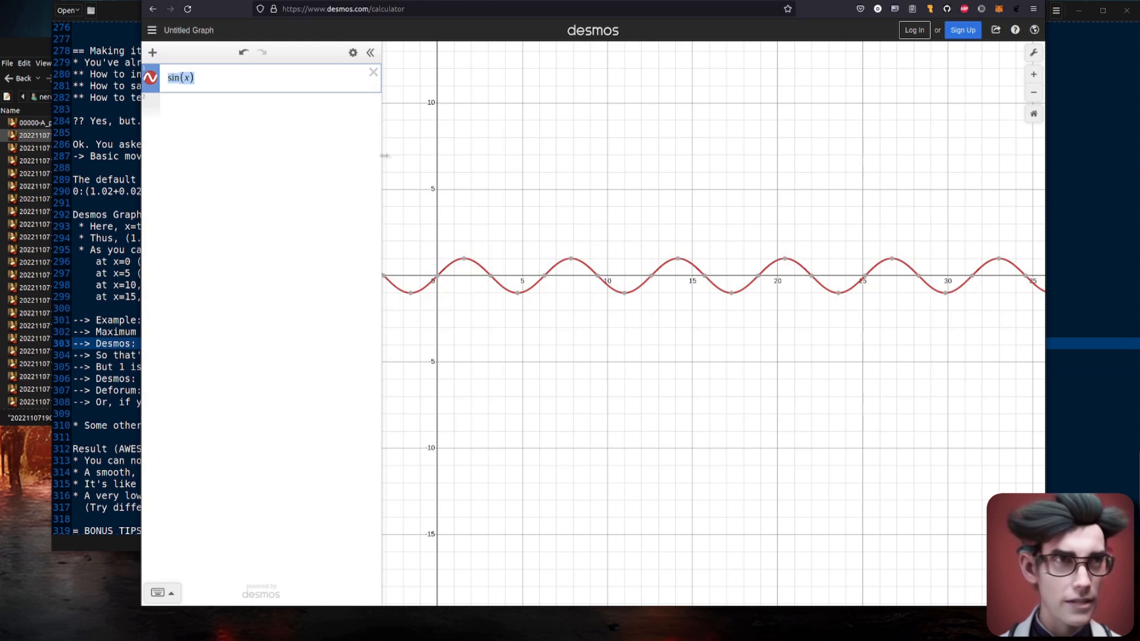
{"action": "key", "text": "ctrl+v"}
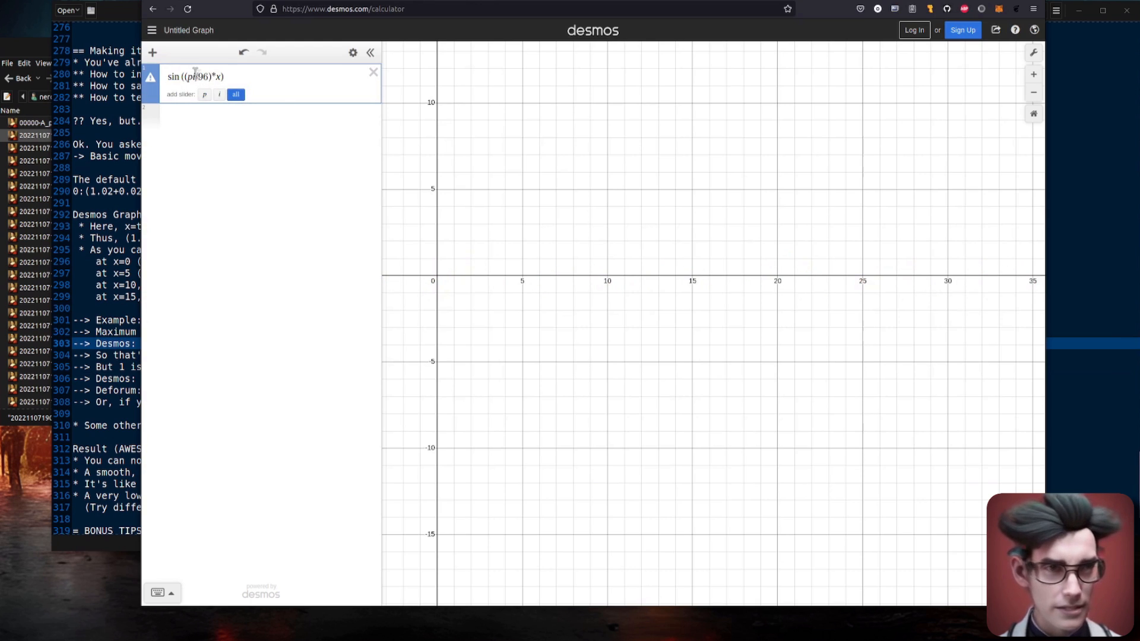
- Replace the letters pi in the expression with the π symbol and close the on-screen keypad
{"action": "key", "text": "Left"}
{"action": "key", "text": "Left"}
{"action": "key", "text": "Left"}
{"action": "key", "text": "Left"}
{"action": "key", "text": "Left"}
{"action": "key", "text": "Left"}
{"action": "key", "text": "Left"}
{"action": "key", "text": "BackSpace"}
{"action": "key", "text": "BackSpace"}
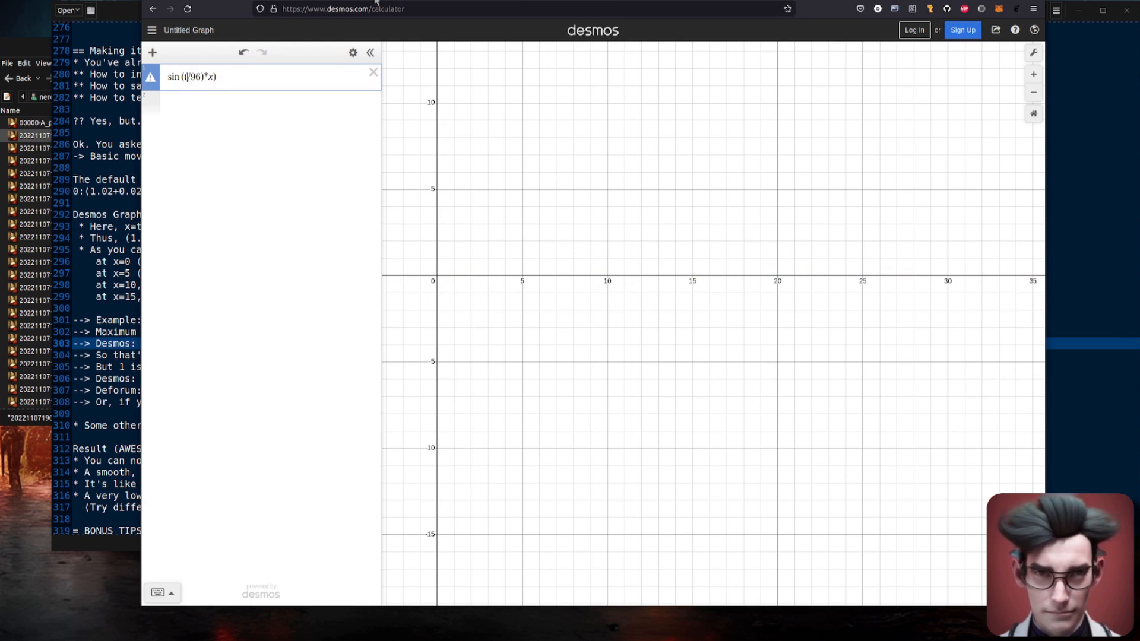
{"action": "left_click", "coordinate": [173, 592]}
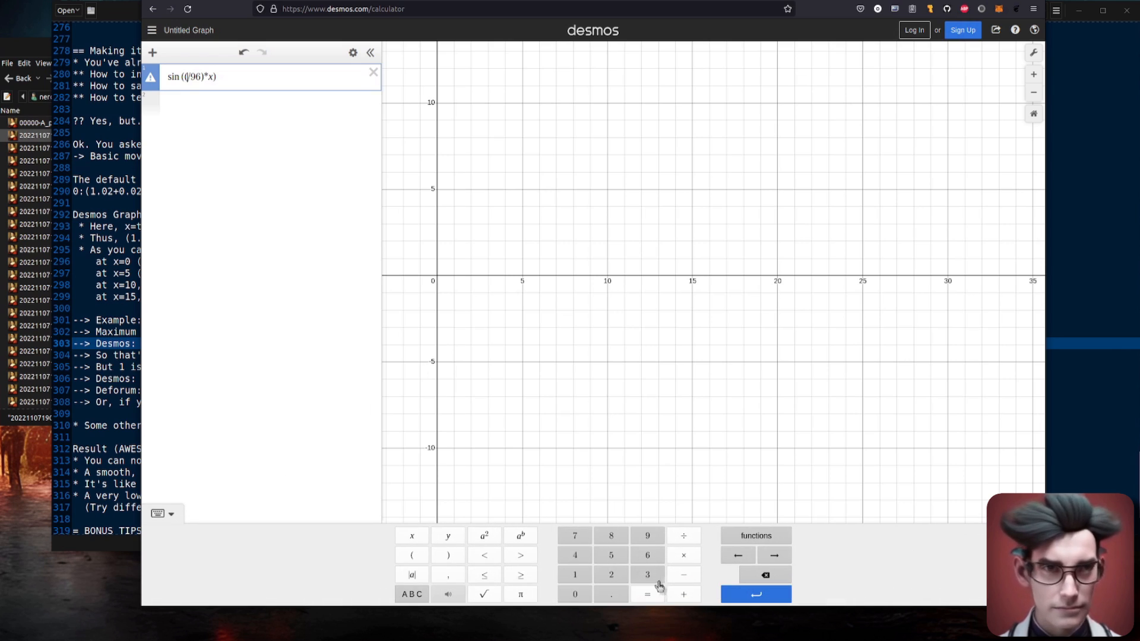
{"action": "left_click", "coordinate": [521, 595]}
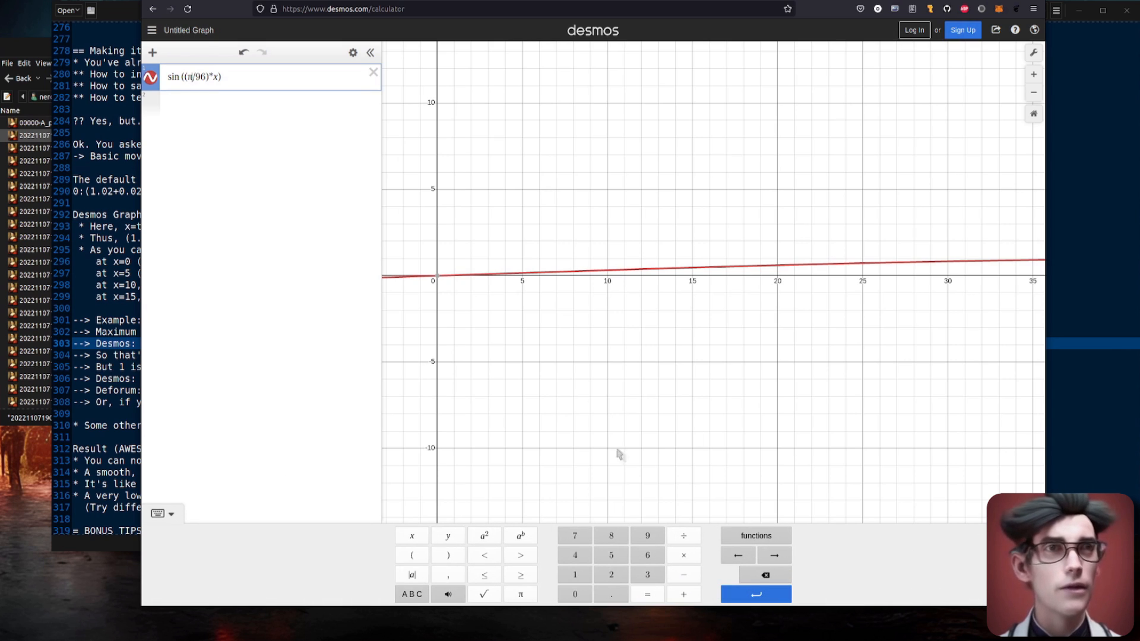
{"action": "left_click", "coordinate": [171, 514]}
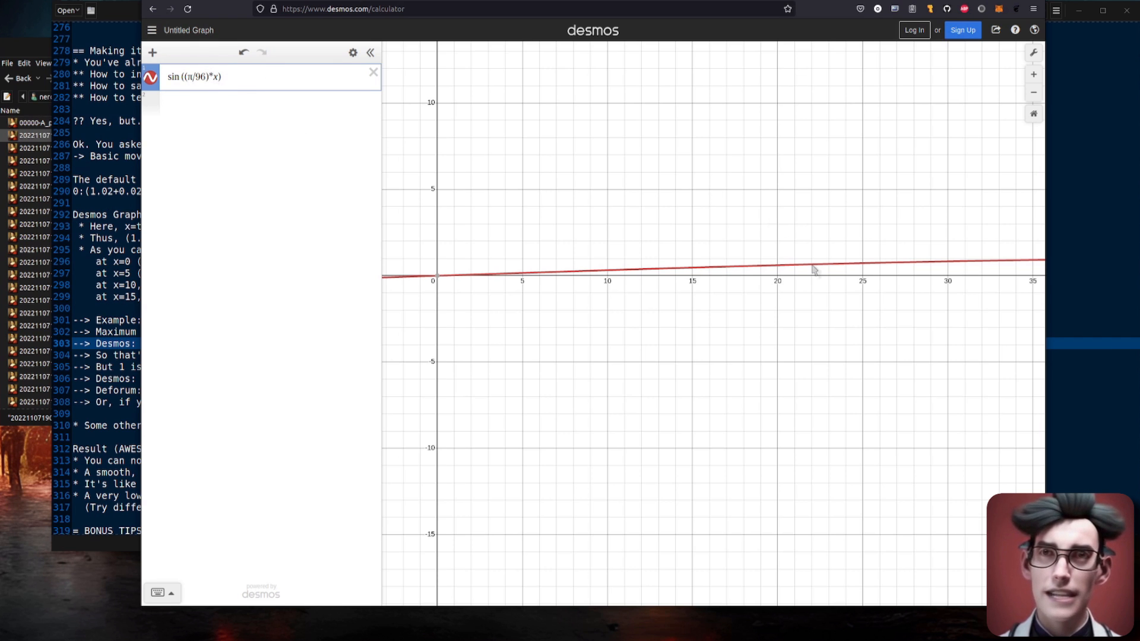
- Examine the sin((π/96)*x) curve along the x-axis, including its peak and the zero crossing at 96, and highlight the π/96 term
{"action": "scroll", "coordinate": [814, 267], "scroll_direction": "down", "scroll_amount": 5}
{"action": "left_click", "coordinate": [779, 313]}
{"action": "left_click_drag", "start_coordinate": [780, 313], "coordinate": [534, 315]}
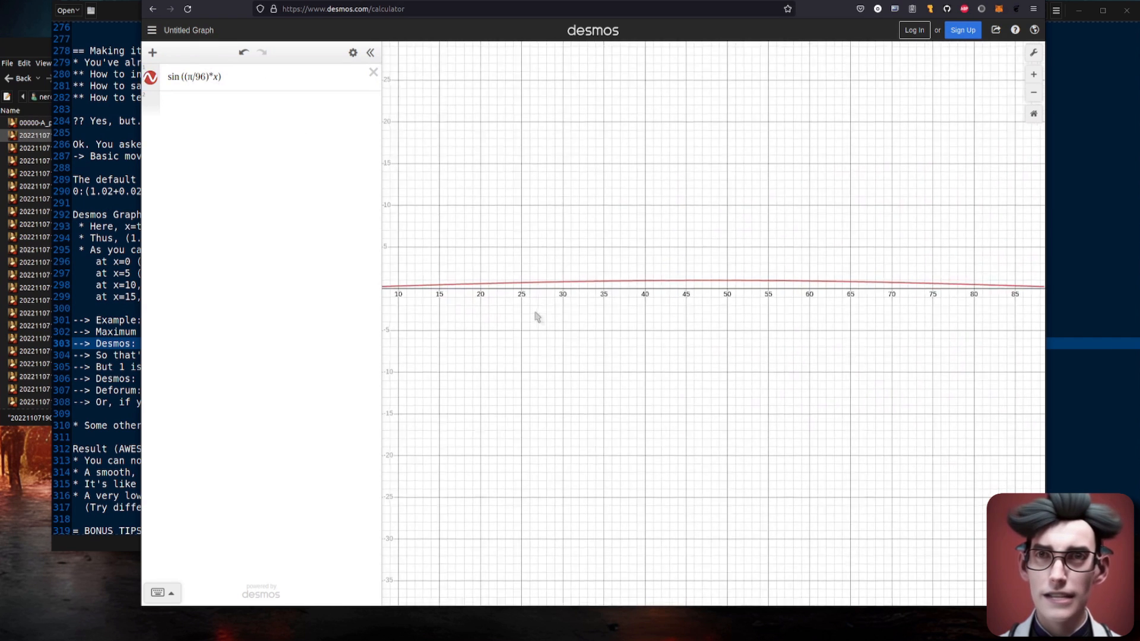
{"action": "scroll", "coordinate": [587, 300], "scroll_direction": "down", "scroll_amount": 1}
{"action": "left_click", "coordinate": [609, 285]}
{"action": "mouse_move", "coordinate": [608, 283]}
{"action": "left_mouse_down"}
{"action": "mouse_move", "coordinate": [947, 304]}
{"action": "mouse_move", "coordinate": [1032, 298]}
{"action": "left_mouse_up"}
{"action": "left_click_drag", "start_coordinate": [966, 414], "coordinate": [772, 412]}
{"action": "left_click", "coordinate": [883, 293]}
{"action": "left_click_drag", "start_coordinate": [883, 295], "coordinate": [887, 298]}
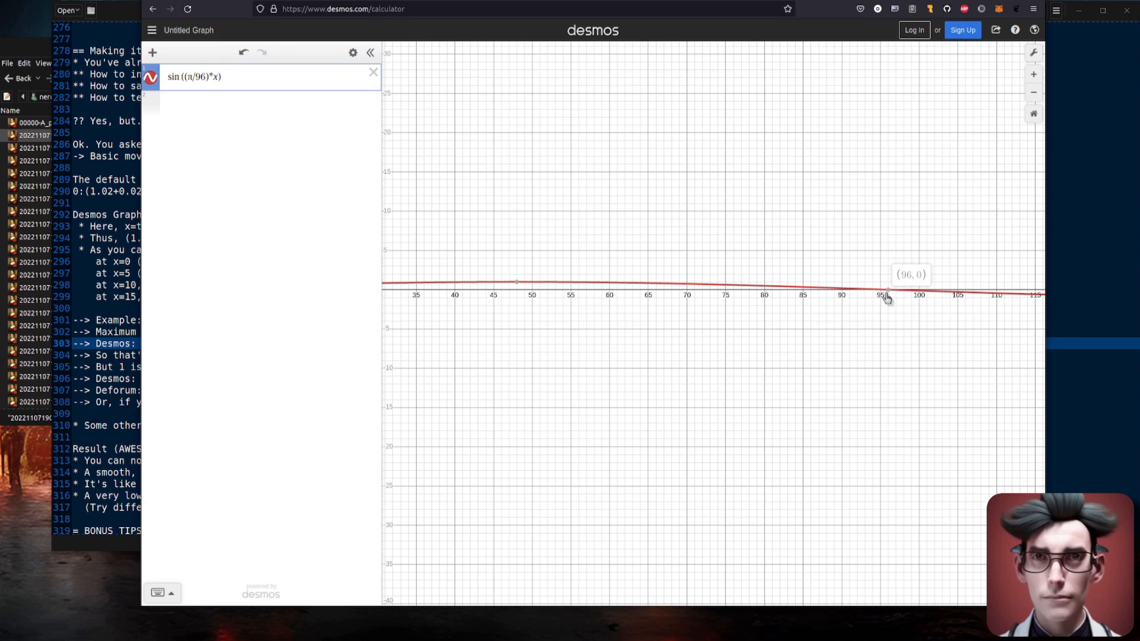
{"action": "scroll", "coordinate": [636, 387], "scroll_direction": "down", "scroll_amount": 3}
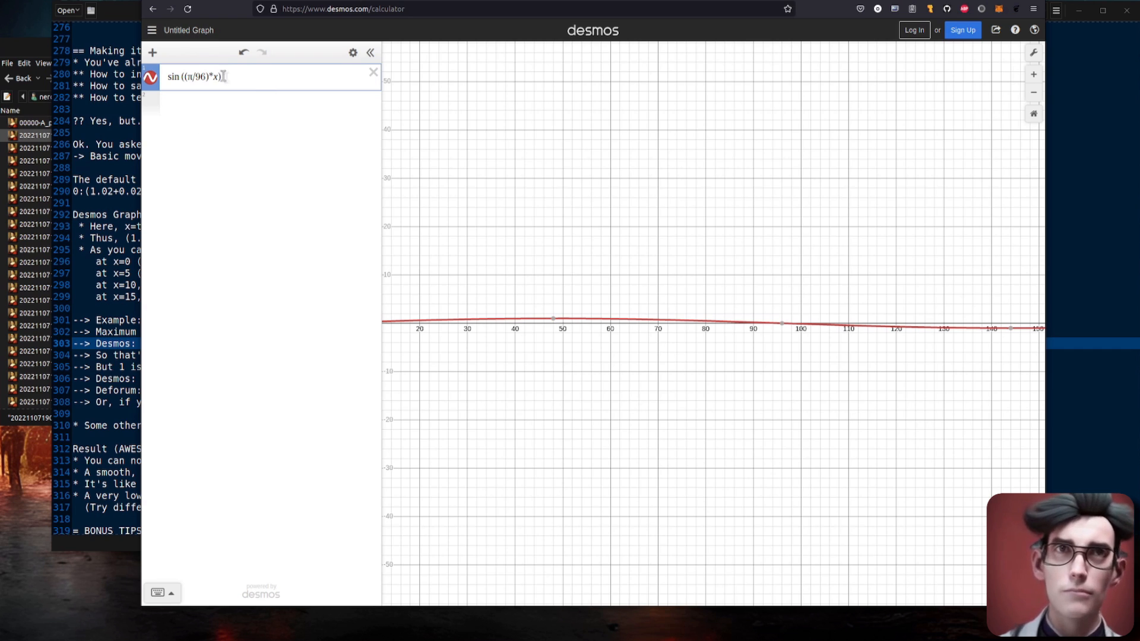
{"action": "left_click_drag", "start_coordinate": [196, 76], "coordinate": [208, 77]}
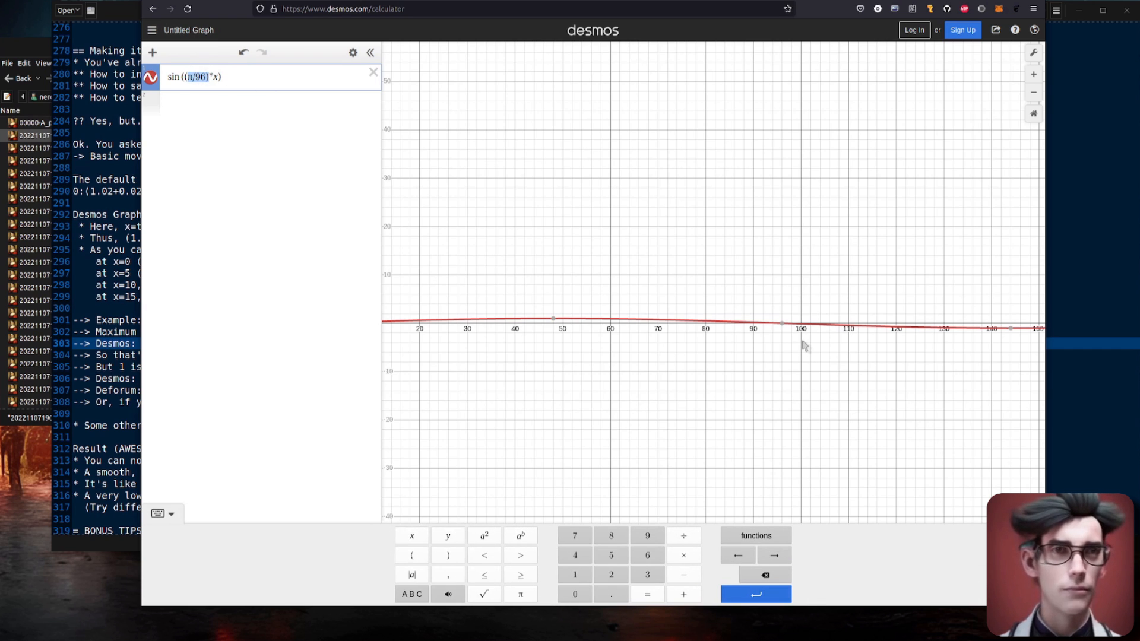
- Switch to the notes and compare the Desmos expressions with the Deforum schedule that uses 3.14159 and t
{"action": "left_click", "coordinate": [97, 343]}
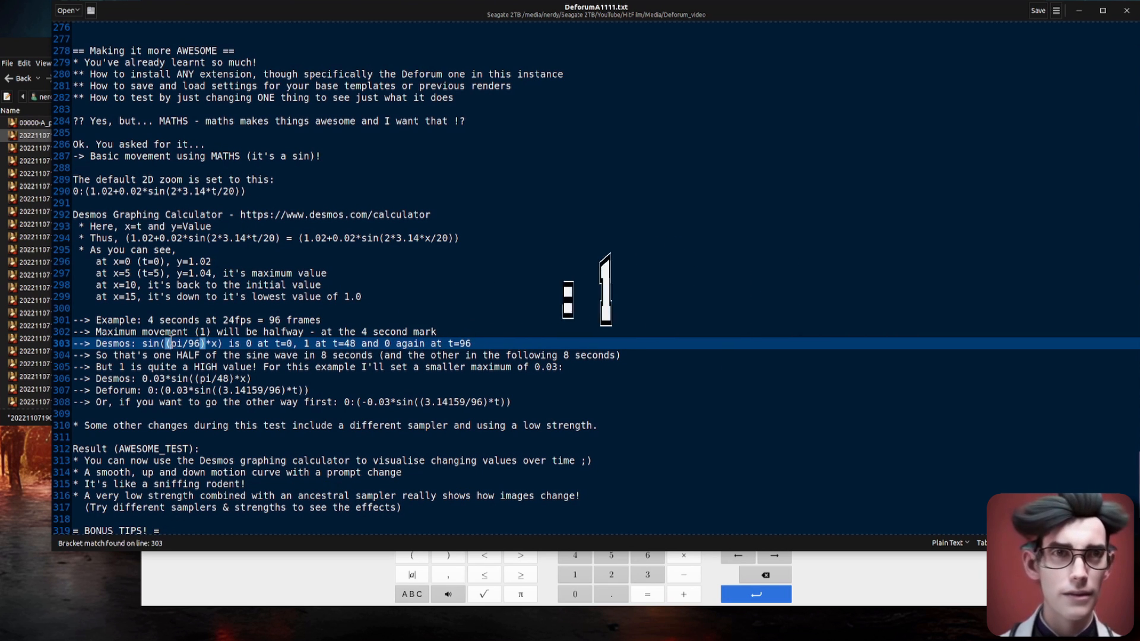
{"action": "left_click", "coordinate": [170, 343]}
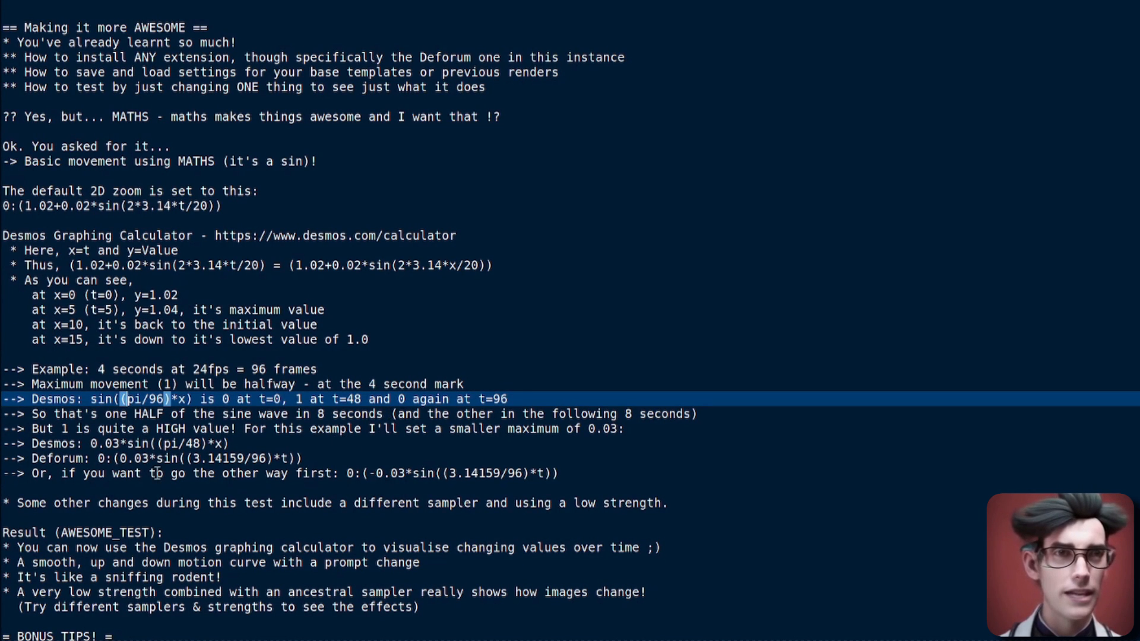
{"action": "left_click_drag", "start_coordinate": [90, 444], "coordinate": [229, 444]}
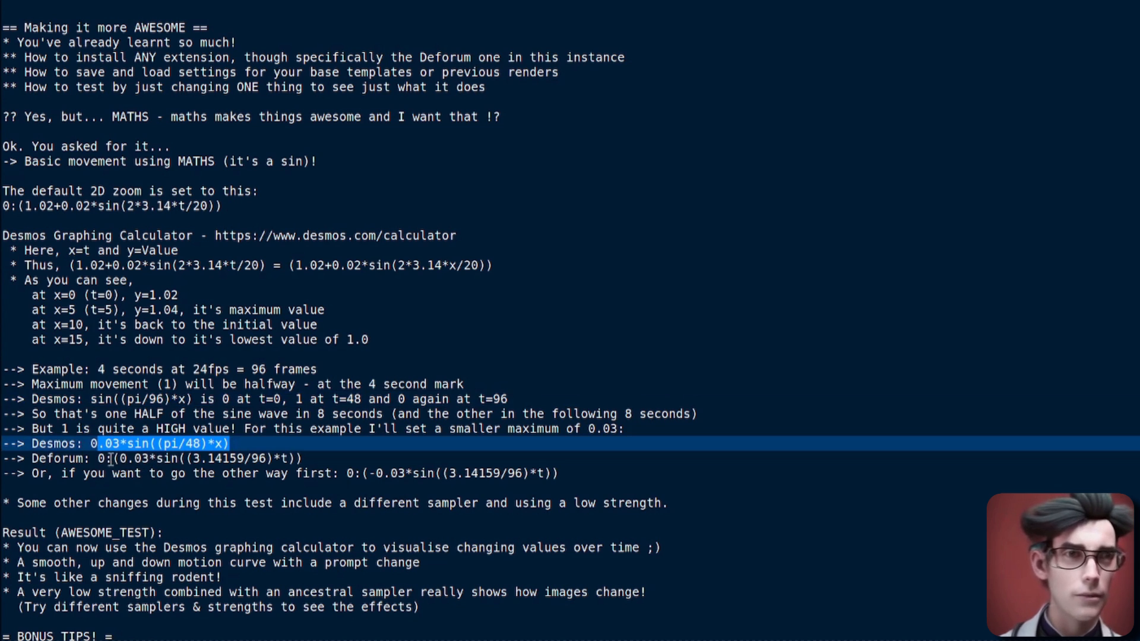
{"action": "left_click_drag", "start_coordinate": [105, 459], "coordinate": [307, 460]}
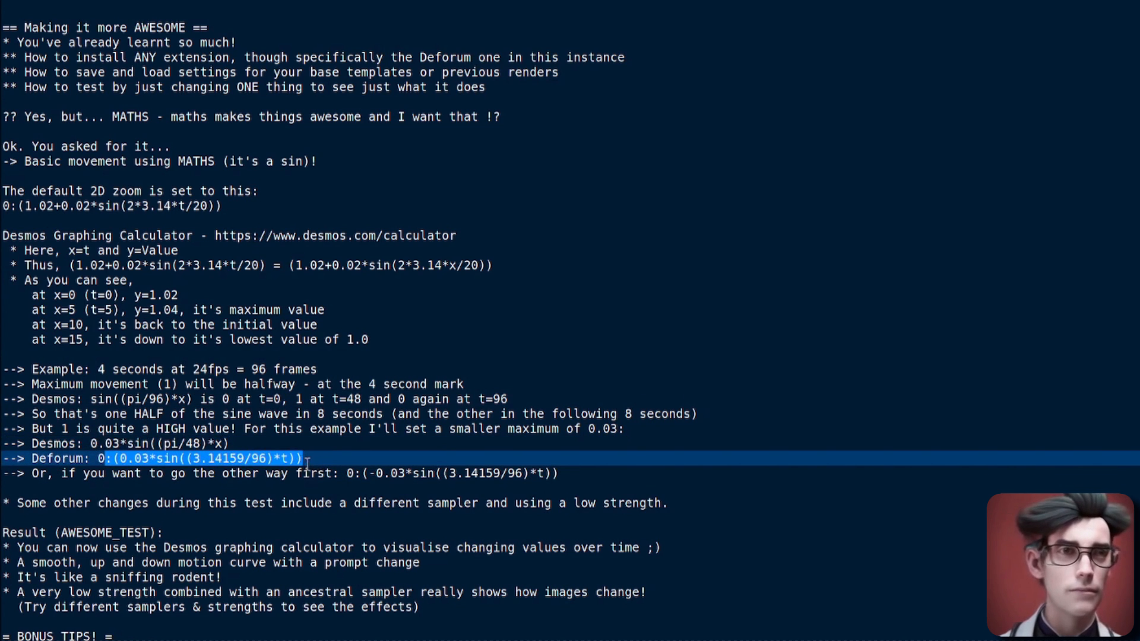
{"action": "left_click", "coordinate": [178, 445]}
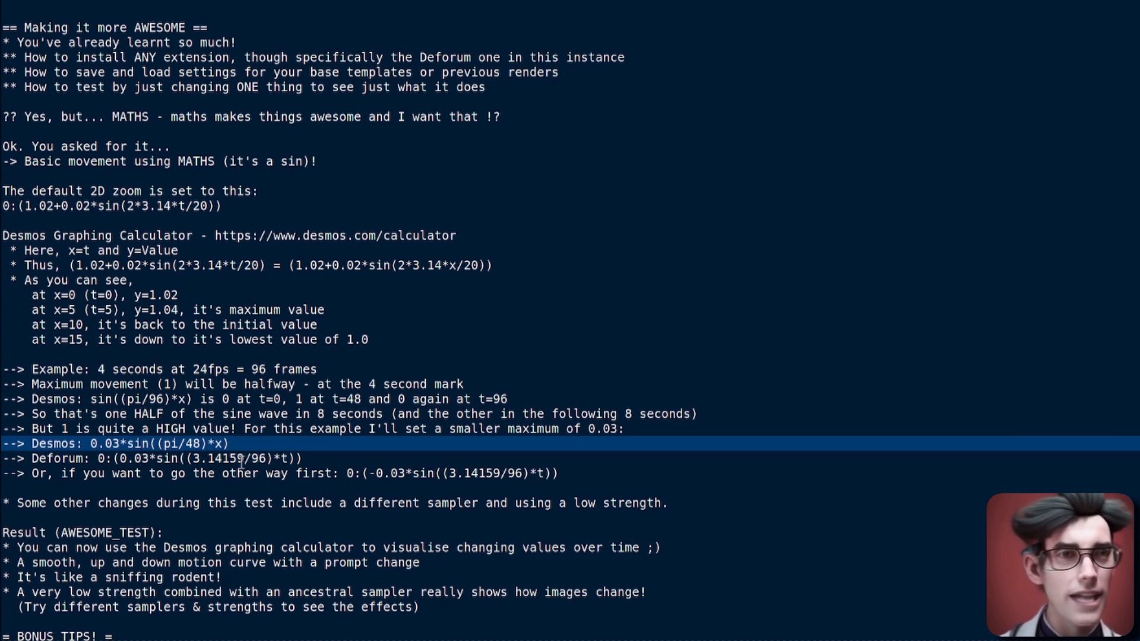
{"action": "left_click", "coordinate": [225, 461]}
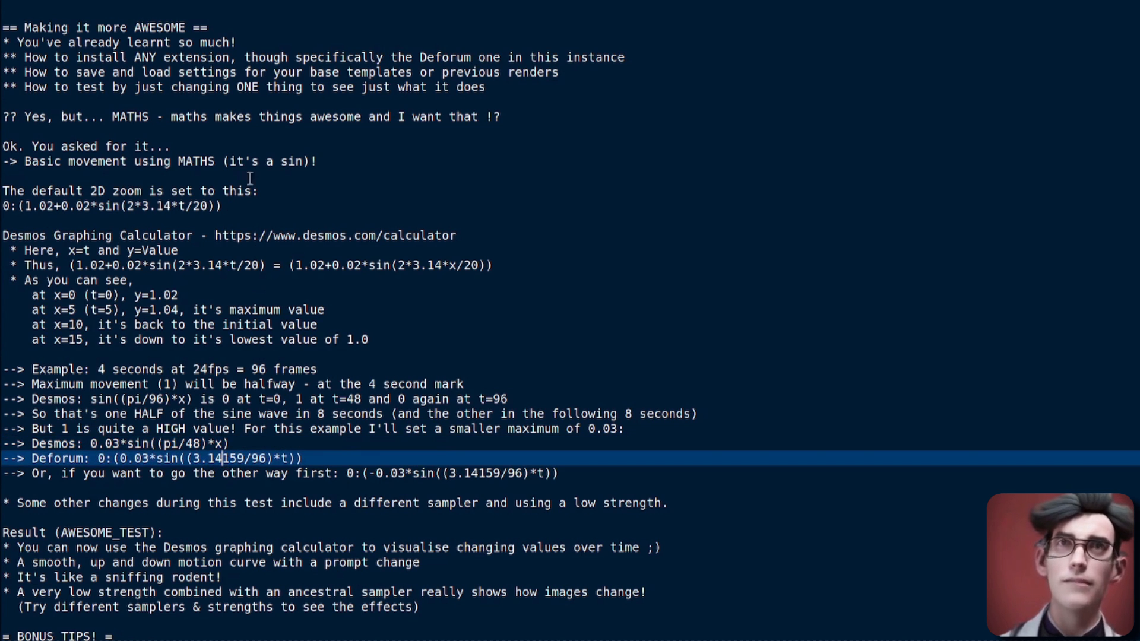
- Copy the schedule 0:(0.03*sin((3.14159/96)*t)) from the notes and paste it over the angle value in the Deforum keyframe settings
{"action": "left_click_drag", "start_coordinate": [97, 461], "coordinate": [319, 453]}
{"action": "key", "text": "ctrl+c"}
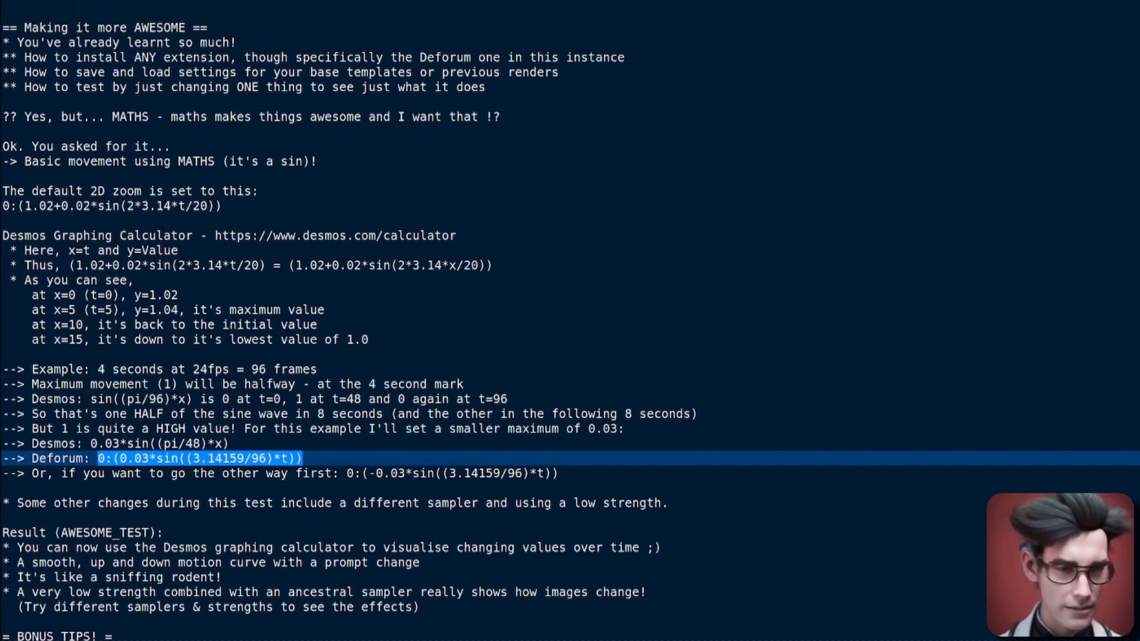
{"action": "key", "text": "alt+Tab"}
{"action": "left_click_drag", "start_coordinate": [178, 307], "coordinate": [122, 307]}
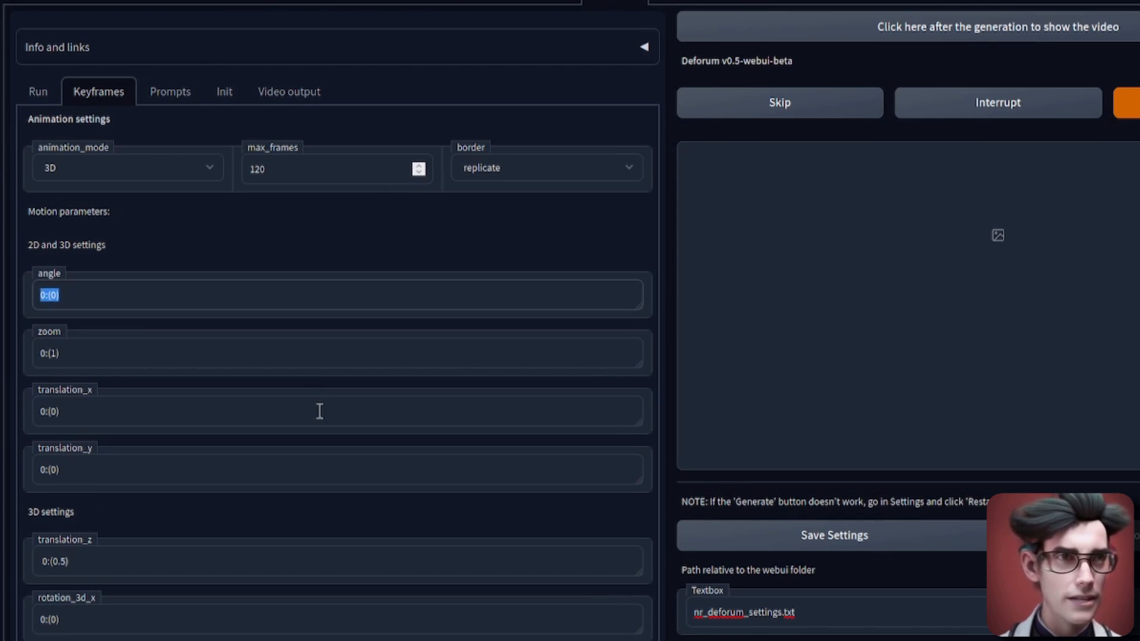
{"action": "key", "text": "ctrl+v"}
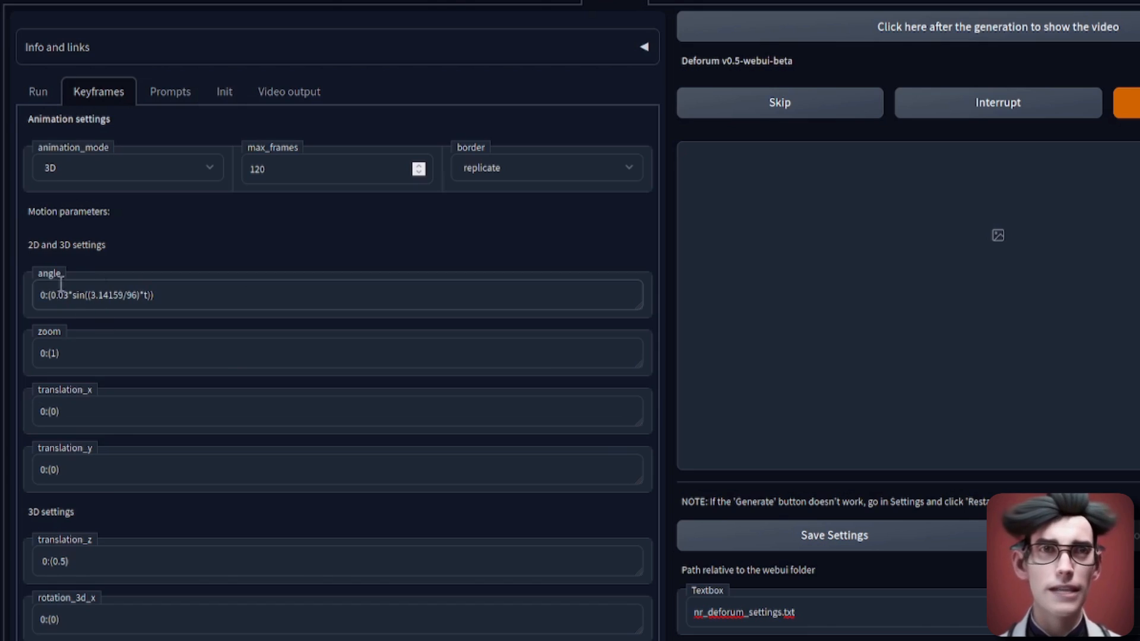
- Review the 96-frame example in the notes, the matching sine curve in Desmos and the AWESOME_TEST result notes
{"action": "key", "text": "alt+Tab"}
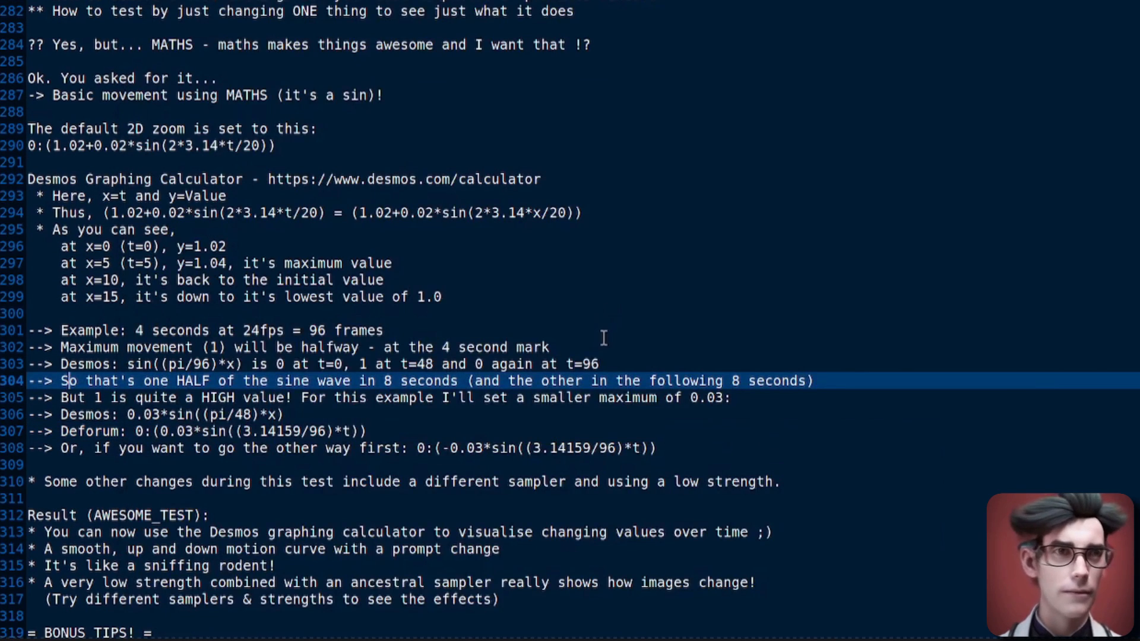
{"action": "scroll", "coordinate": [601, 333], "scroll_direction": "down", "scroll_amount": 3}
{"action": "key", "text": "alt+Tab"}
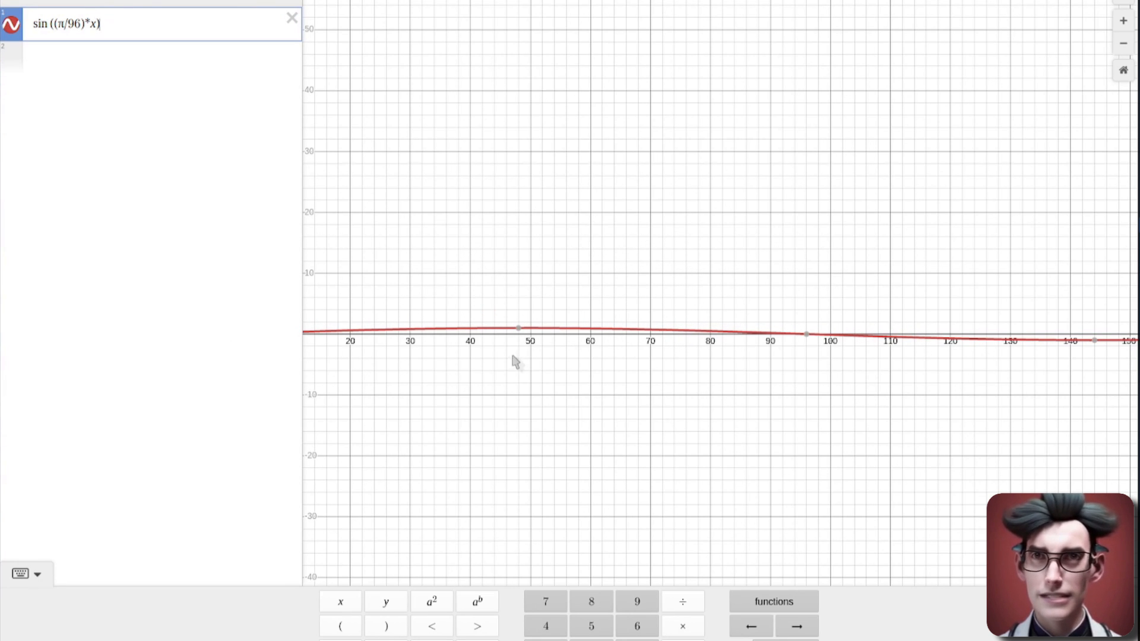
{"action": "left_click_drag", "start_coordinate": [447, 335], "coordinate": [608, 333]}
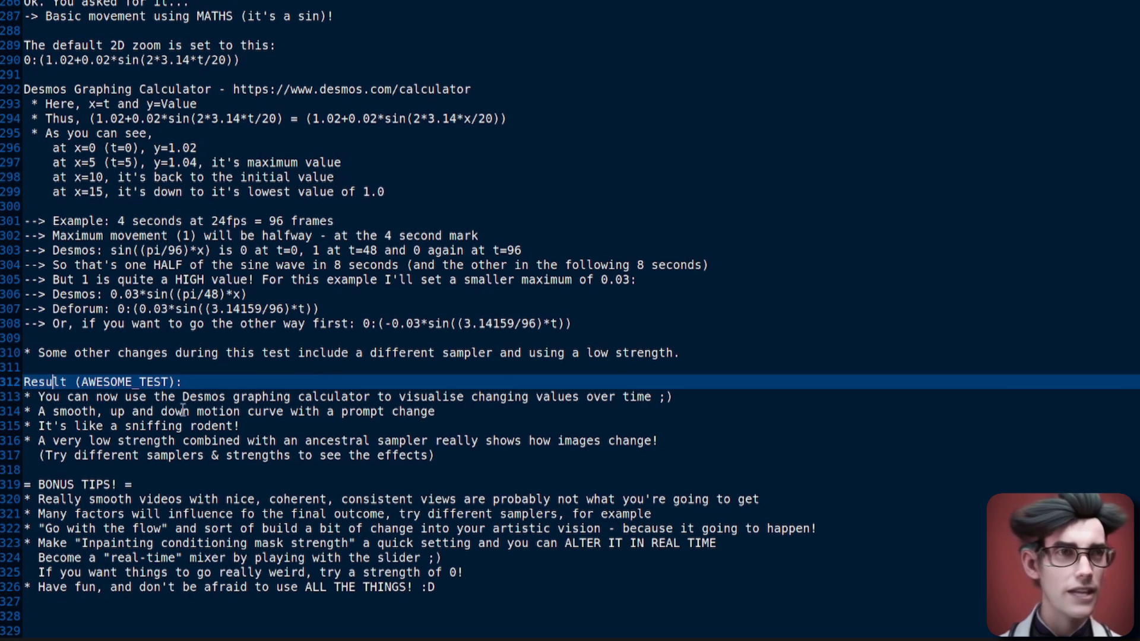
{"action": "left_click", "coordinate": [160, 396]}
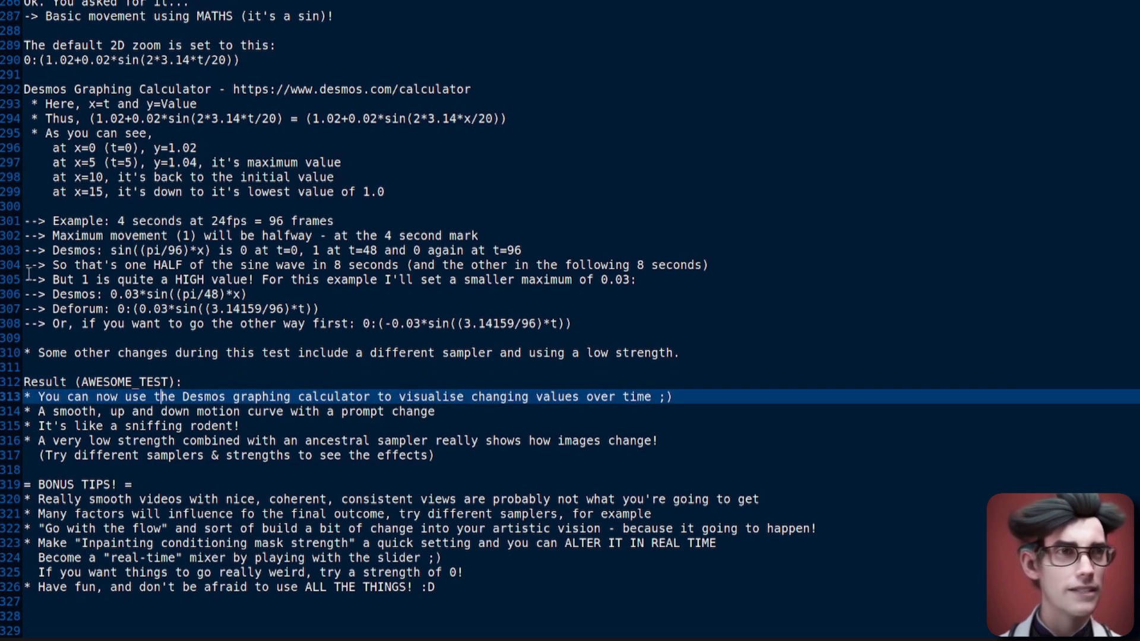
- Open the AWESOME_TEST folder in img2img-images, play the video 20221108004148.mp4 and close the player
{"action": "key", "text": "alt+Tab"}
{"action": "left_click", "coordinate": [297, 90]}
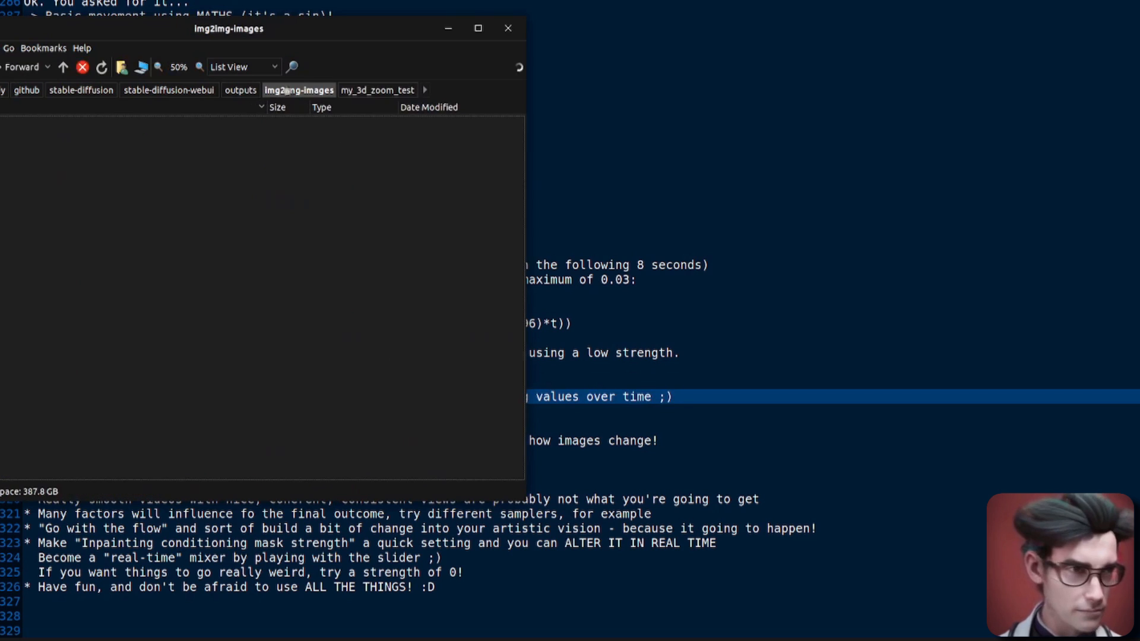
{"action": "double_click", "coordinate": [18, 218]}
{"action": "left_click", "coordinate": [662, 310]}
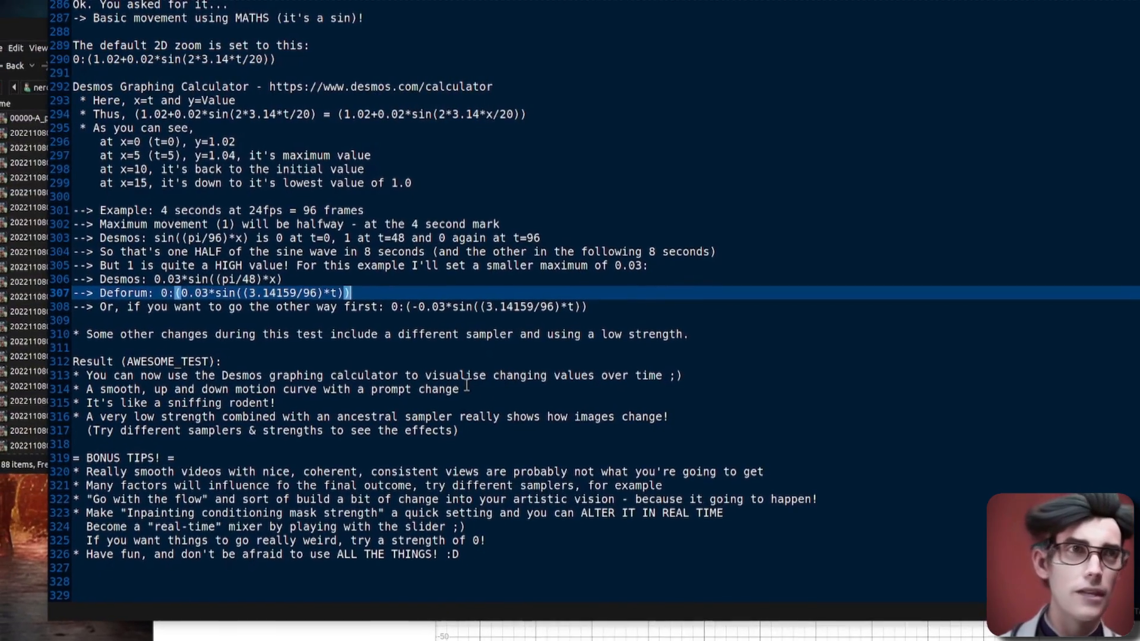
{"action": "left_click", "coordinate": [21, 223]}
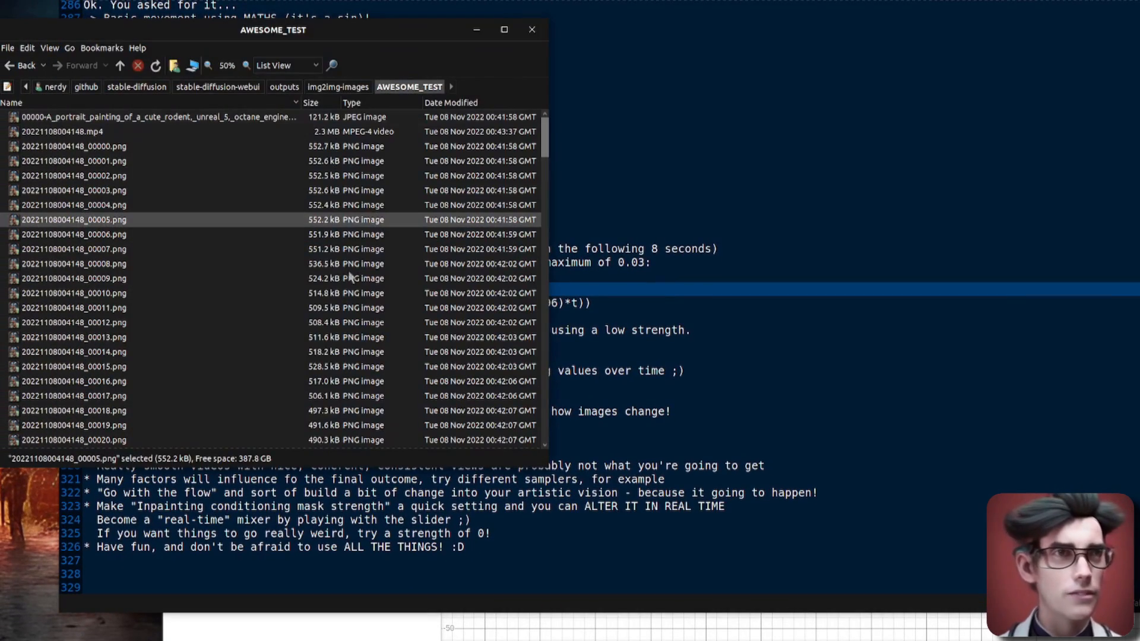
{"action": "double_click", "coordinate": [62, 132]}
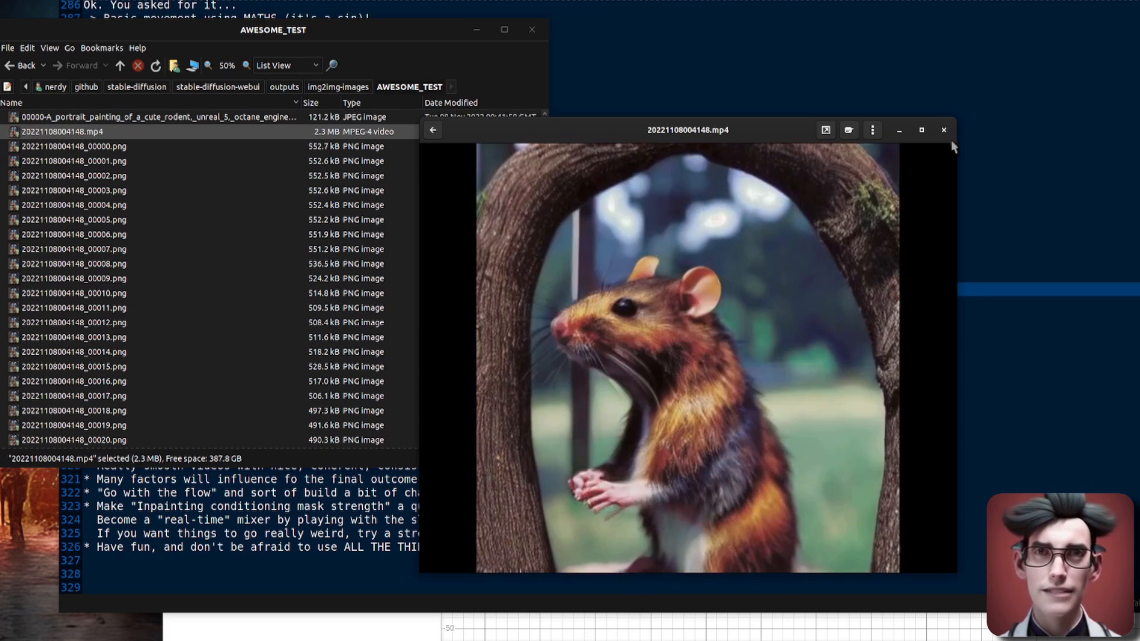
{"action": "left_click", "coordinate": [944, 130]}
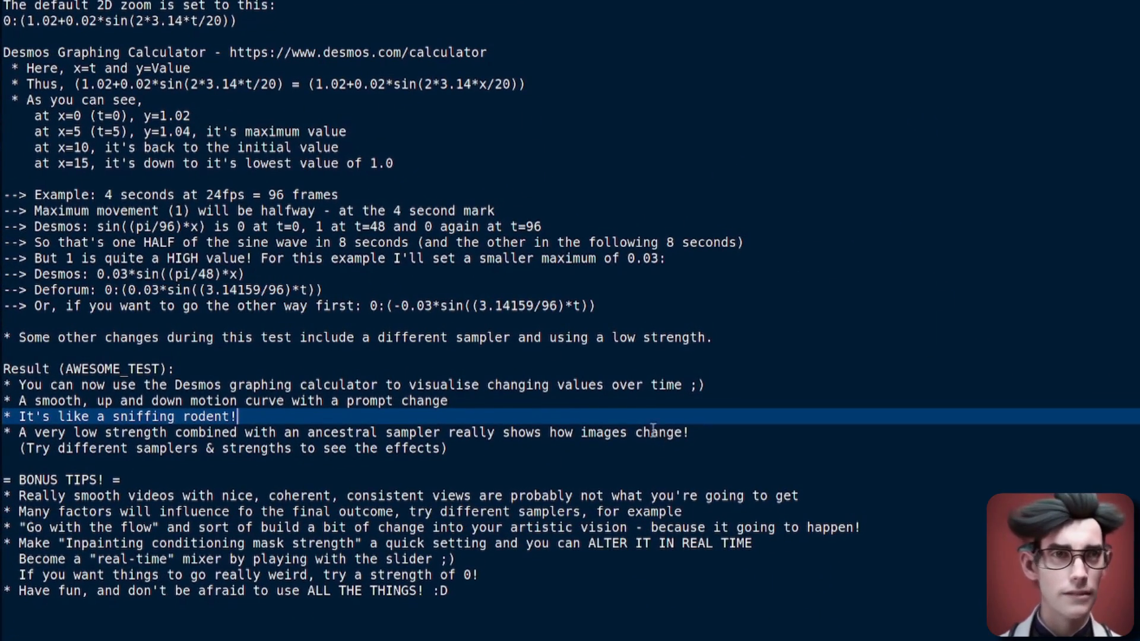
- Check the available samplers in the Deforum run settings and keep Euler a selected
{"action": "left_click", "coordinate": [373, 494]}
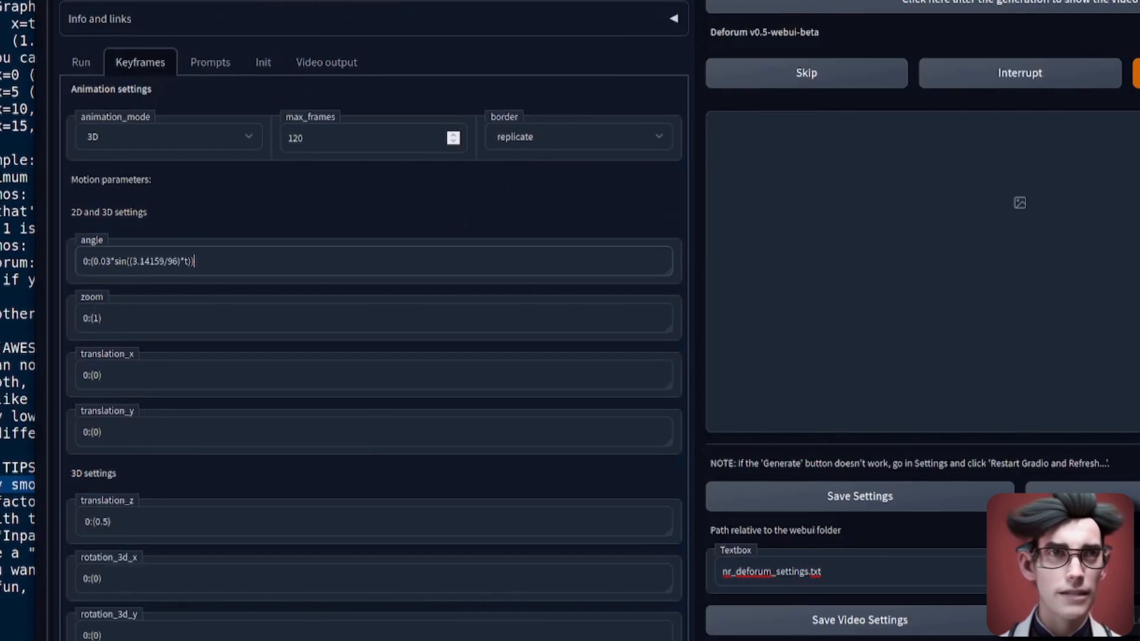
{"action": "left_click", "coordinate": [27, 31]}
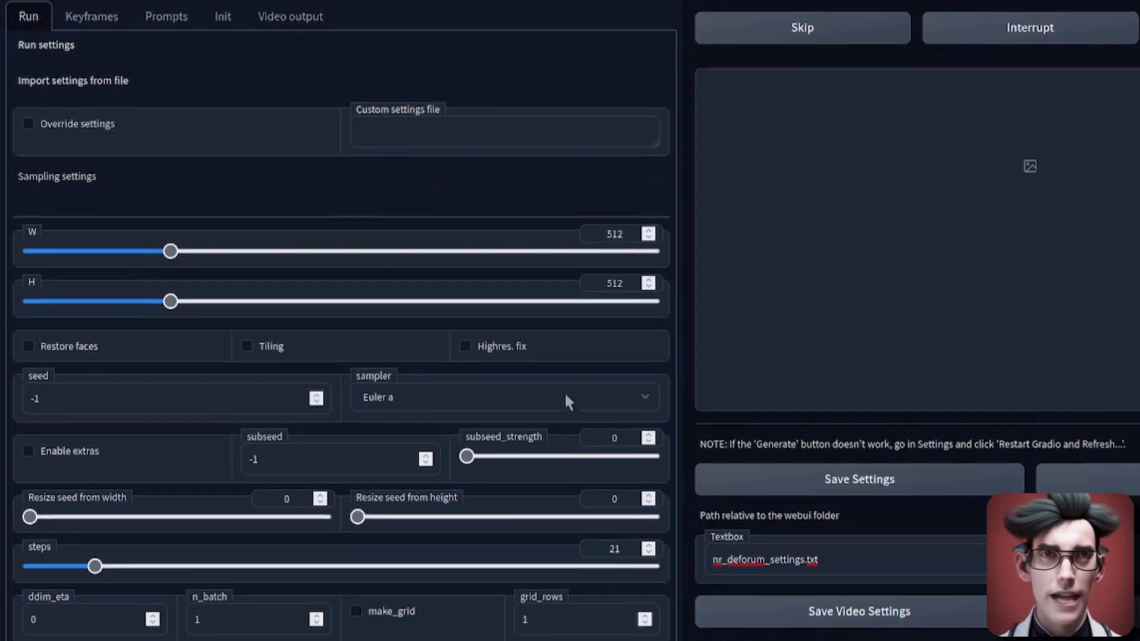
{"action": "scroll", "coordinate": [564, 391], "scroll_direction": "down", "scroll_amount": 4}
{"action": "left_click", "coordinate": [463, 142]}
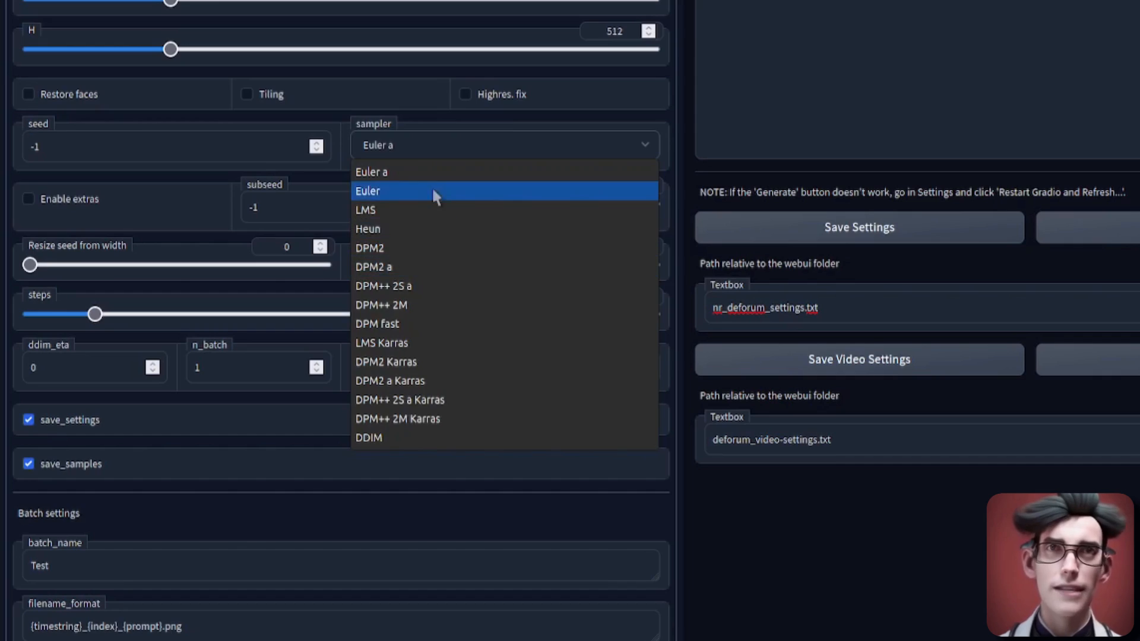
{"action": "left_click", "coordinate": [427, 172]}
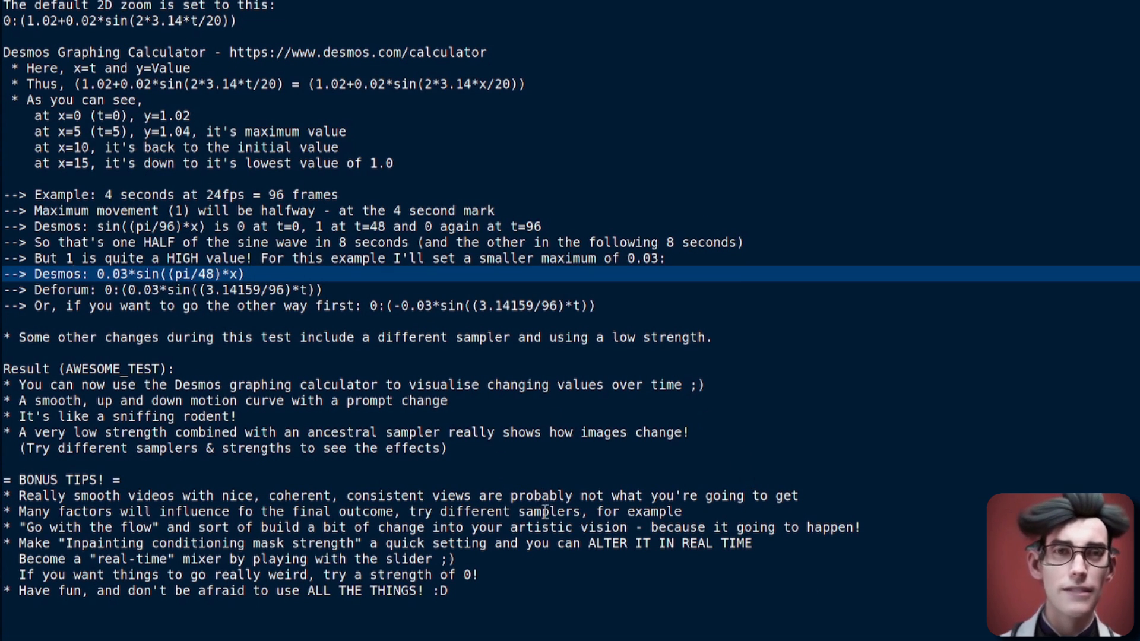
- Read the bonus tips in the notes and look up the inpainting_mask_weight entry in the web UI's Quicksettings list
{"action": "left_click", "coordinate": [532, 527]}
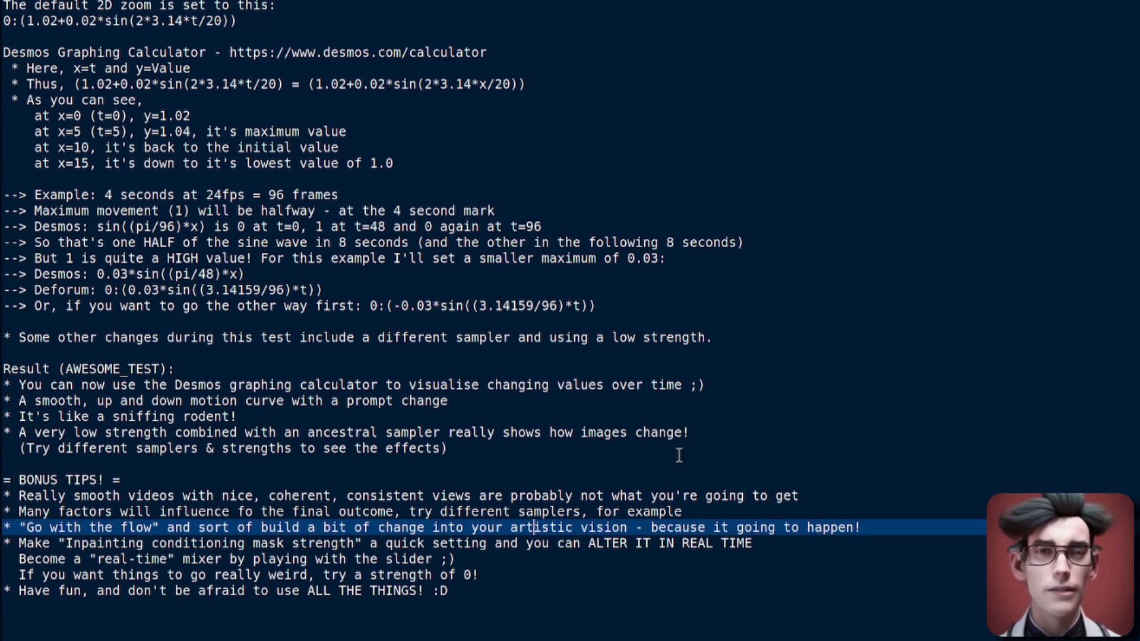
{"action": "left_click", "coordinate": [550, 544]}
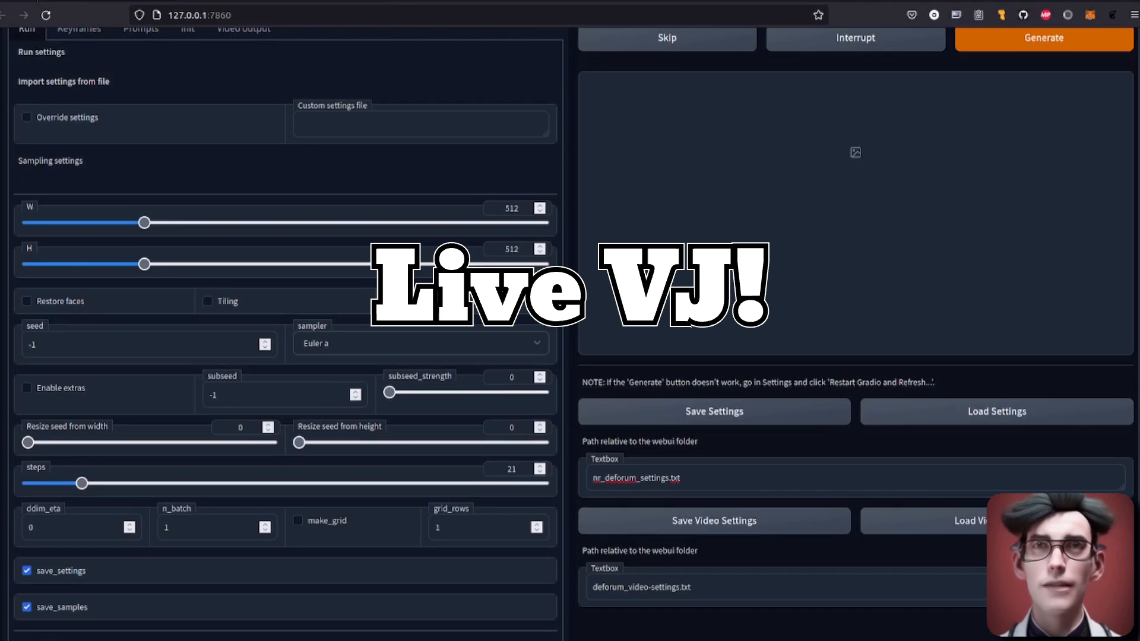
{"action": "scroll", "coordinate": [570, 333], "scroll_direction": "up", "scroll_amount": 3}
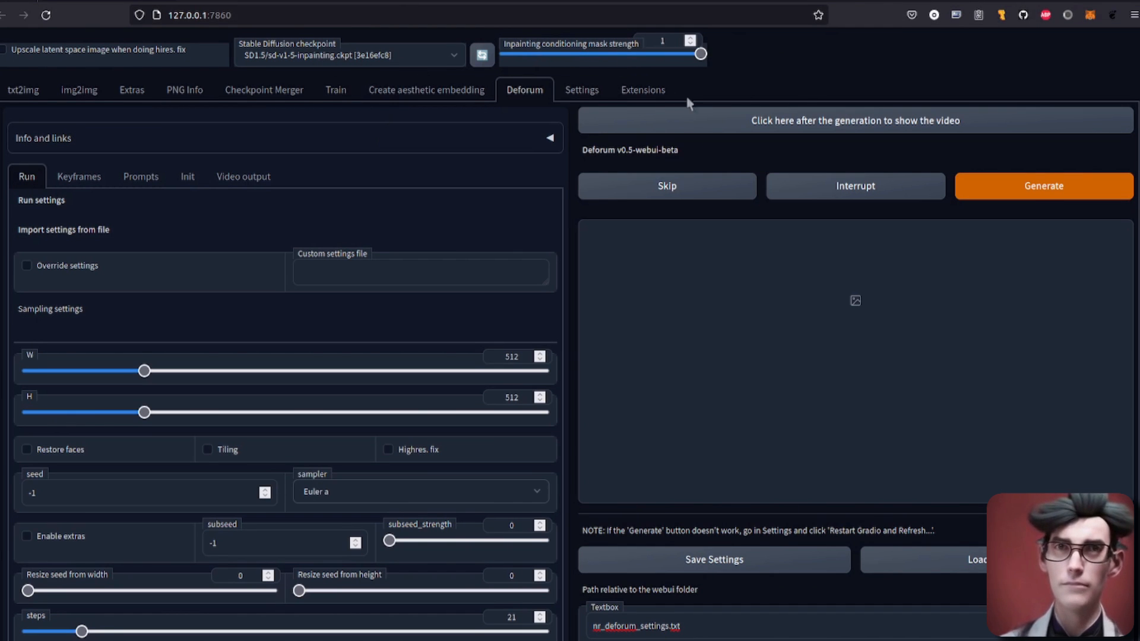
{"action": "left_click", "coordinate": [588, 91]}
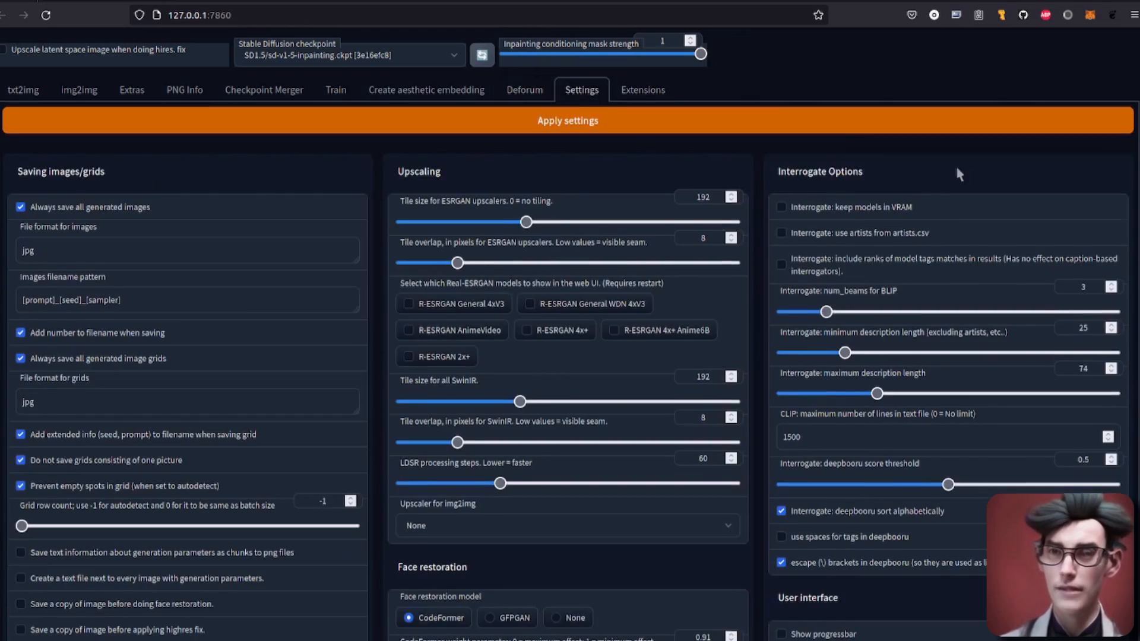
{"action": "scroll", "coordinate": [956, 169], "scroll_direction": "down", "scroll_amount": 5}
{"action": "scroll", "coordinate": [957, 173], "scroll_direction": "down", "scroll_amount": 6}
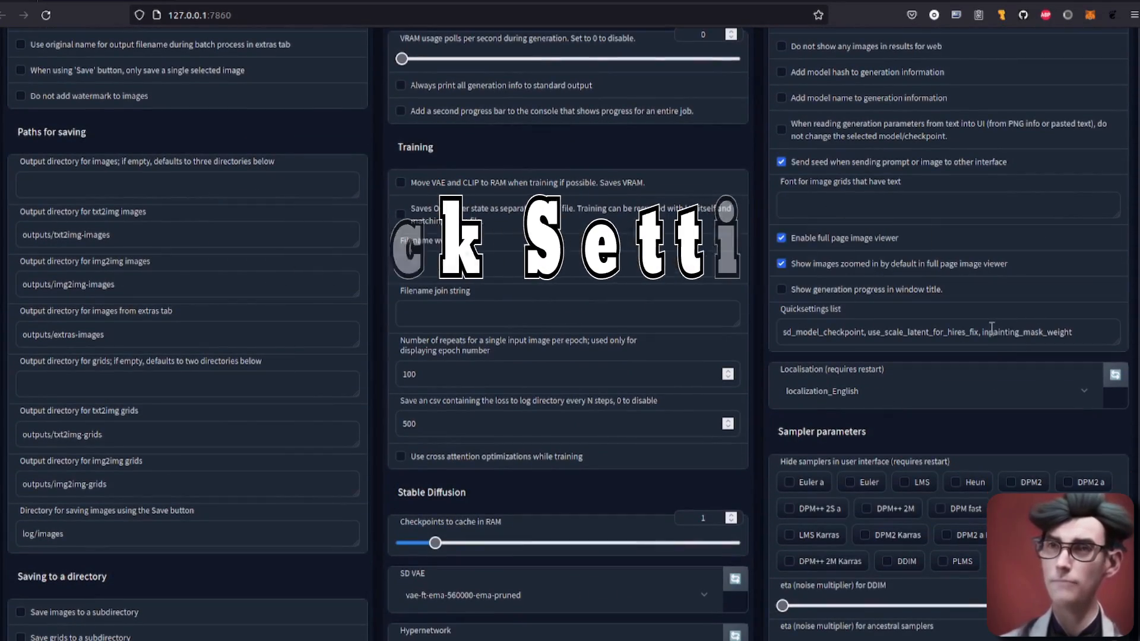
{"action": "scroll", "coordinate": [1004, 408], "scroll_direction": "up", "scroll_amount": 12}
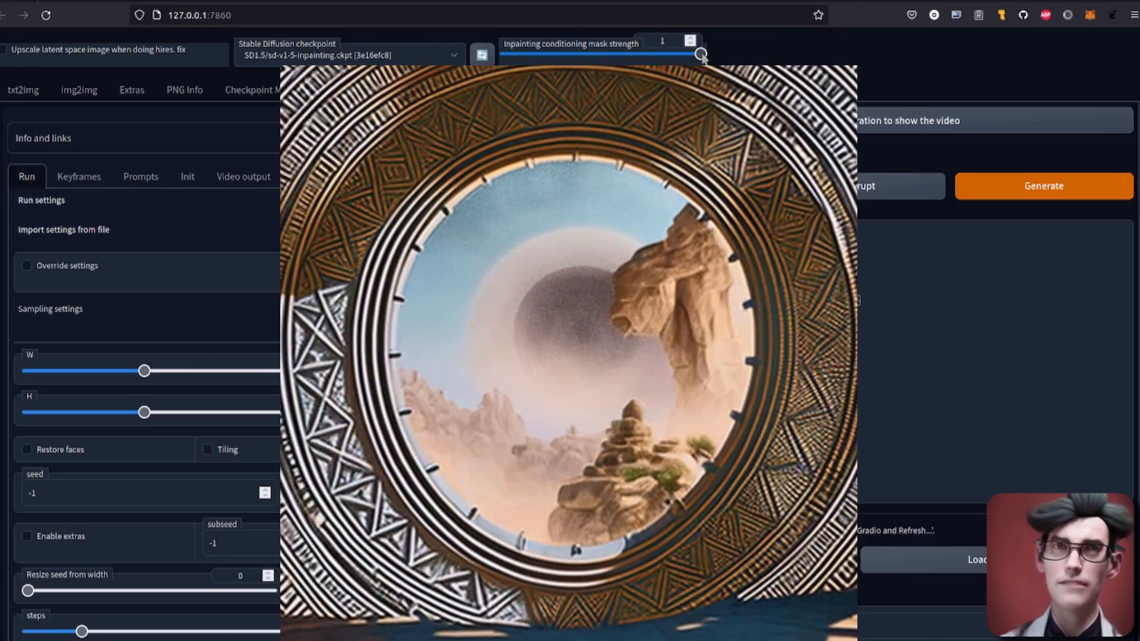
- Vary the inpainting conditioning mask strength from 0 through 0.46 and back up to 1
{"action": "left_click_drag", "start_coordinate": [702, 54], "coordinate": [475, 53]}
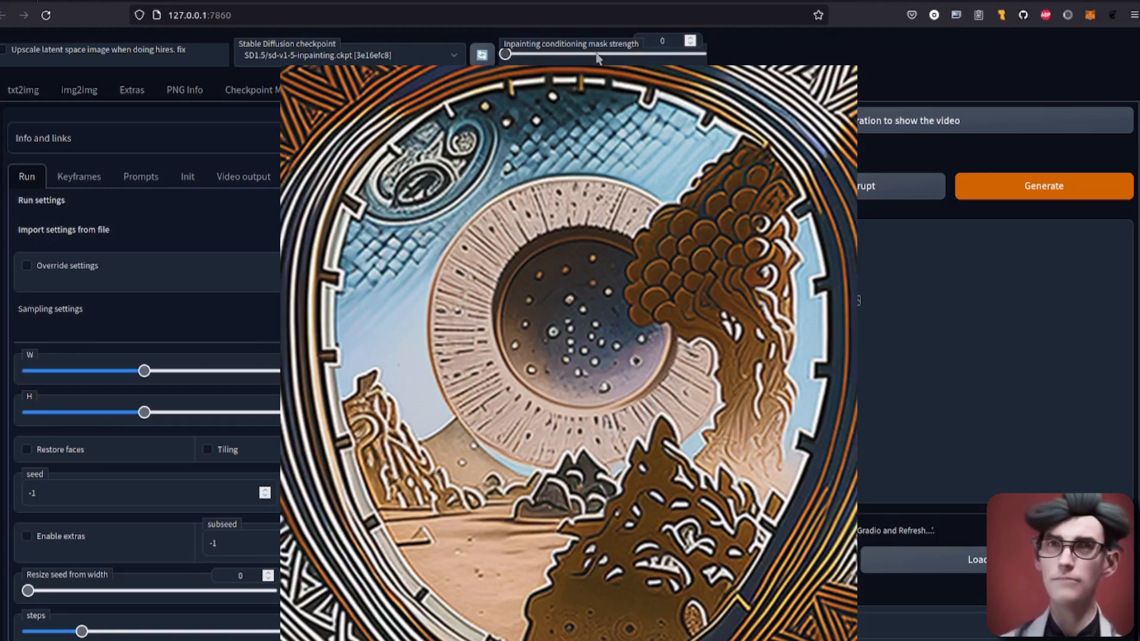
{"action": "left_click", "coordinate": [596, 54]}
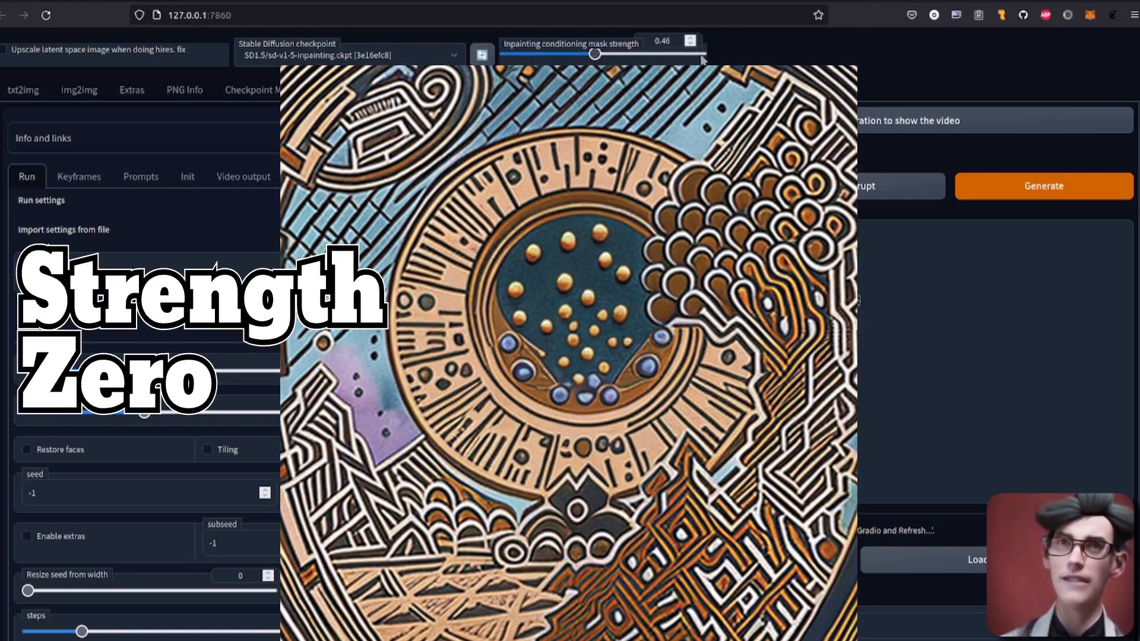
{"action": "left_click_drag", "start_coordinate": [595, 54], "coordinate": [1027, 41]}
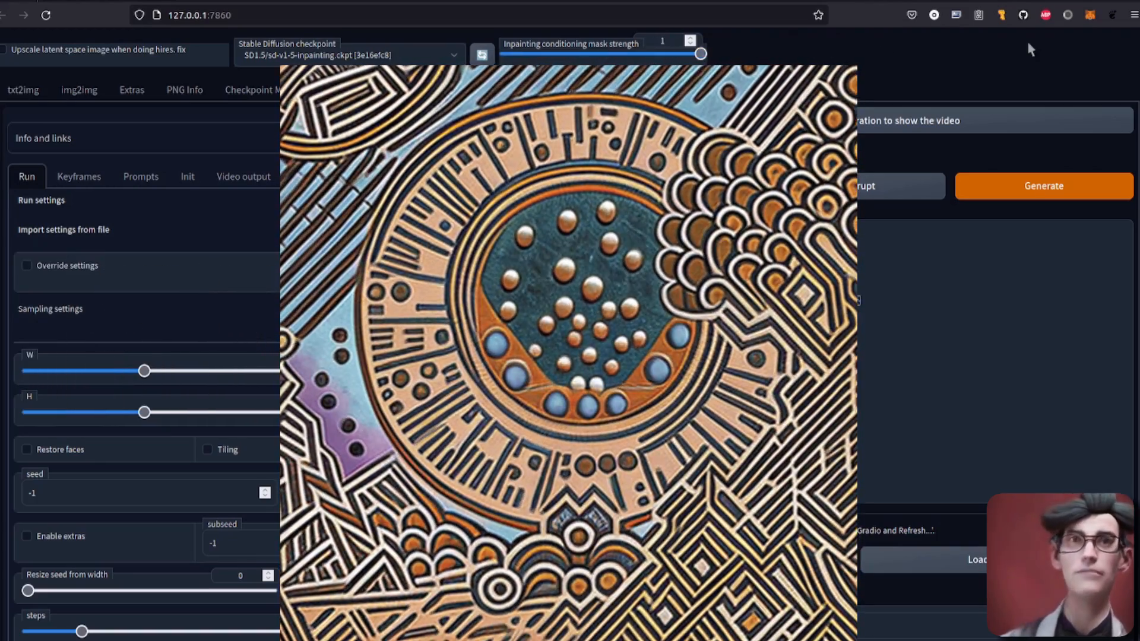